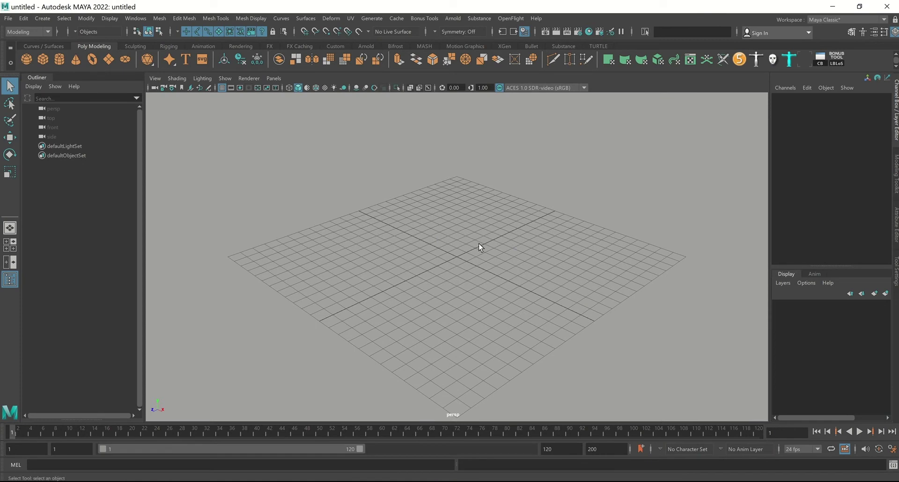
# Step: Turn off Interactive Creation for polygon primitives and create a sphere at the origin
pyautogui.click(49, 18)
pyautogui.moveTo(70, 52)
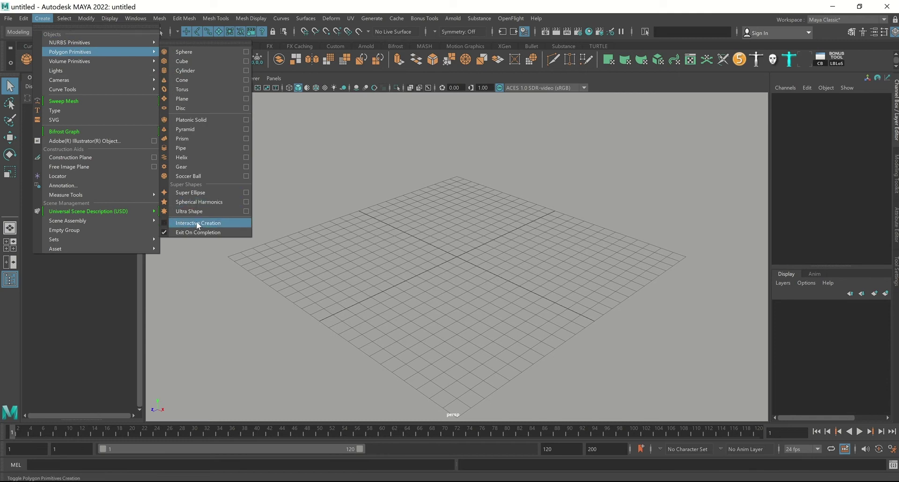
pyautogui.click(296, 248)
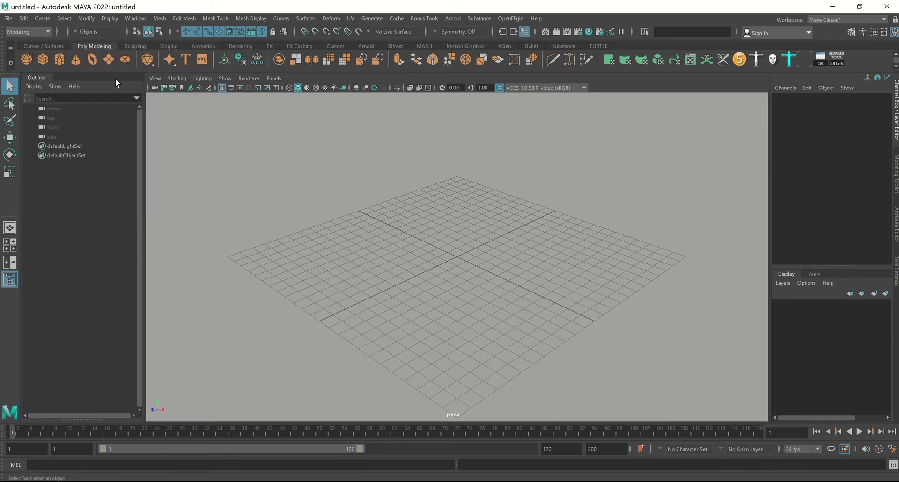
pyautogui.click(26, 58)
# Step: Scale the sphere uniformly to about 7.733
pyautogui.moveTo(457, 245)
pyautogui.keyDown('alt'); pyautogui.mouseDown(button='right')
pyautogui.moveTo(463, 182)
pyautogui.moveTo(622, 322)
pyautogui.moveTo(363, 155)
pyautogui.mouseUp(button='right'); pyautogui.keyUp('alt')
pyautogui.keyDown('alt'); pyautogui.moveTo(364, 155); pyautogui.dragTo(510, 251); pyautogui.keyUp('alt')
pyautogui.keyDown('alt'); pyautogui.moveTo(510, 251); pyautogui.dragTo(386, 193, button='right'); pyautogui.keyUp('alt')
pyautogui.press('r')
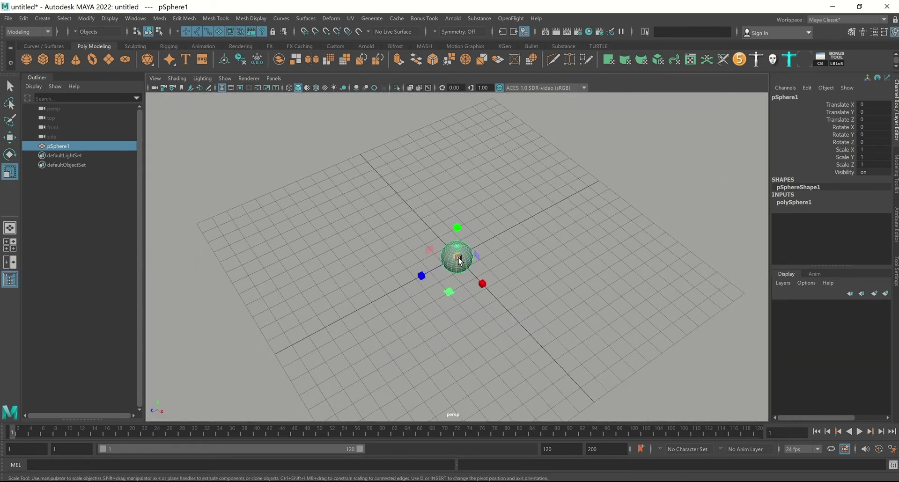
pyautogui.moveTo(459, 260)
pyautogui.mouseDown()
pyautogui.moveTo(626, 323)
pyautogui.moveTo(618, 257)
pyautogui.moveTo(632, 251)
pyautogui.moveTo(528, 257)
pyautogui.mouseUp()
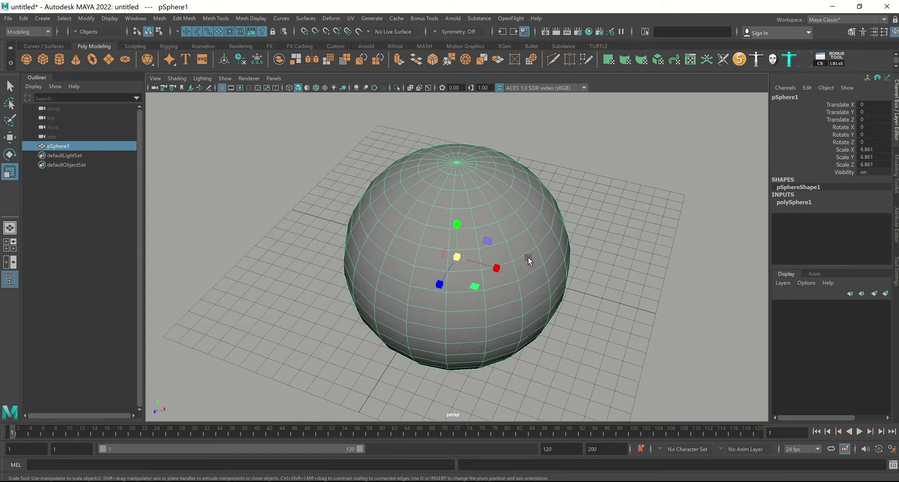
# Step: Reselect the sphere, show the four-view layout, then maximise the top view
pyautogui.click(603, 223)
pyautogui.moveTo(603, 223)
pyautogui.keyDown('alt'); pyautogui.mouseDown()
pyautogui.moveTo(600, 238)
pyautogui.moveTo(623, 237)
pyautogui.mouseUp(); pyautogui.keyUp('alt')
pyautogui.click(511, 215)
pyautogui.moveTo(510, 215)
pyautogui.keyDown('alt'); pyautogui.mouseDown()
pyautogui.moveTo(552, 189)
pyautogui.moveTo(531, 200)
pyautogui.mouseUp(); pyautogui.keyUp('alt')
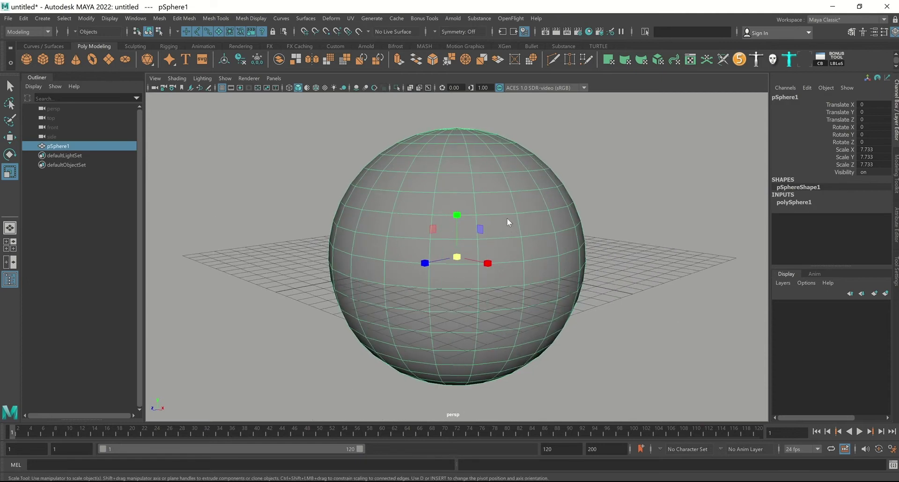
pyautogui.press('space')
pyautogui.press('space')
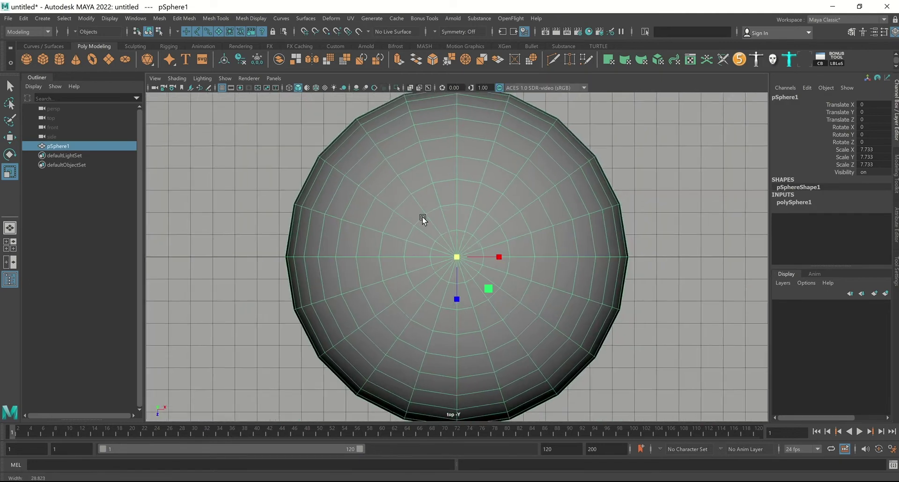
pyautogui.keyDown('alt'); pyautogui.moveTo(422, 217); pyautogui.dragTo(412, 221, button='middle'); pyautogui.keyUp('alt')
pyautogui.press('space')
pyautogui.press('space')
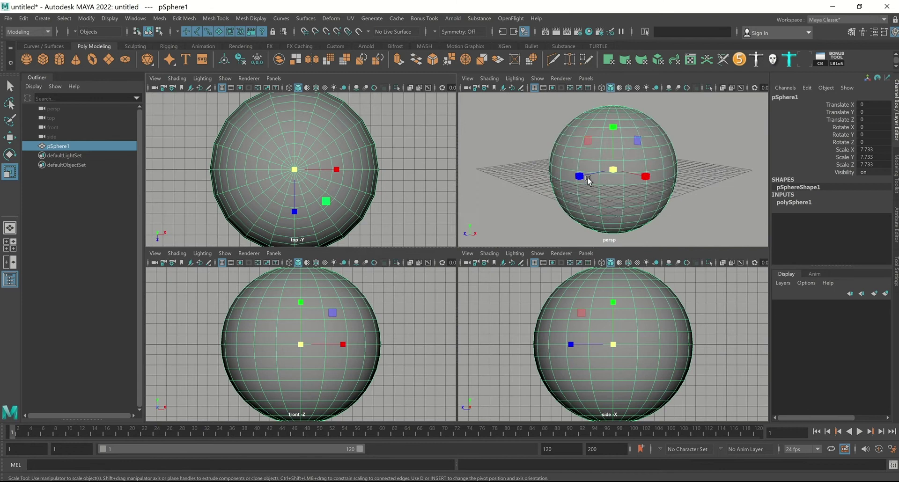
# Step: Delete the sphere's middle face ring and lower-half faces, leaving only the dome
pyautogui.scroll(3, 641, 187)
pyautogui.scroll(2, 646, 168)
pyautogui.press('F11')
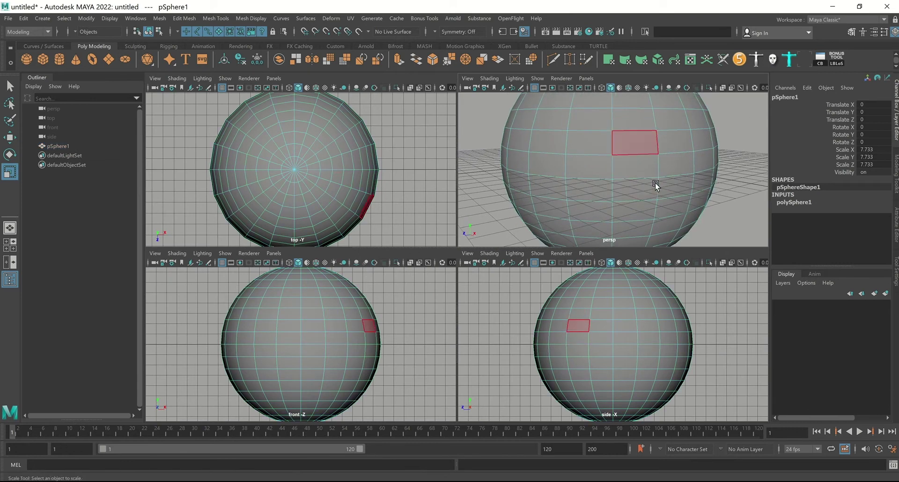
pyautogui.click(679, 179)
pyautogui.doubleClick(679, 180)
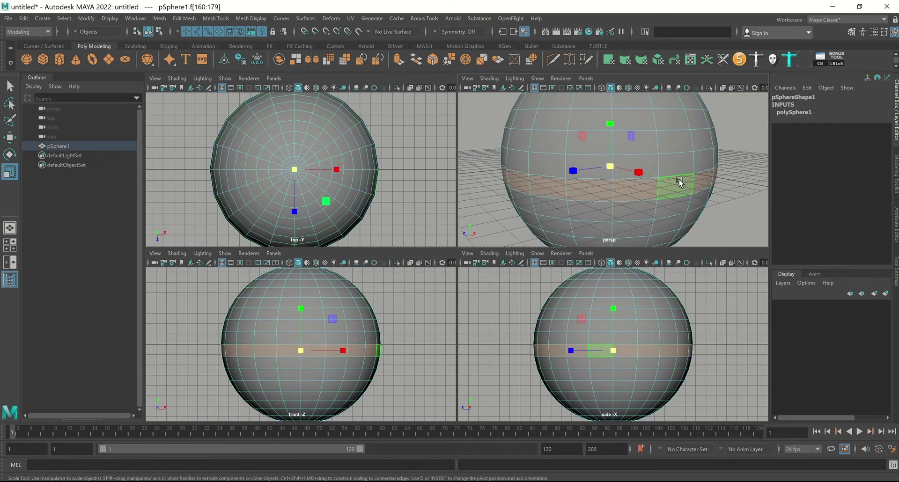
pyautogui.press('Delete')
pyautogui.doubleClick(661, 223)
pyautogui.press('Delete')
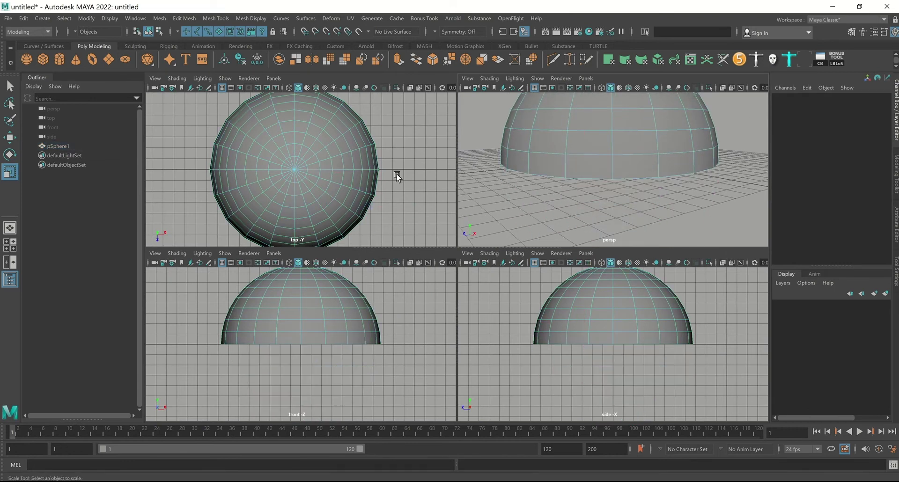
# Step: Inspect the remaining dome from above and return to object selection mode
pyautogui.moveTo(357, 187); pyautogui.dragTo(560, 170, button='right')
pyautogui.click(585, 166)
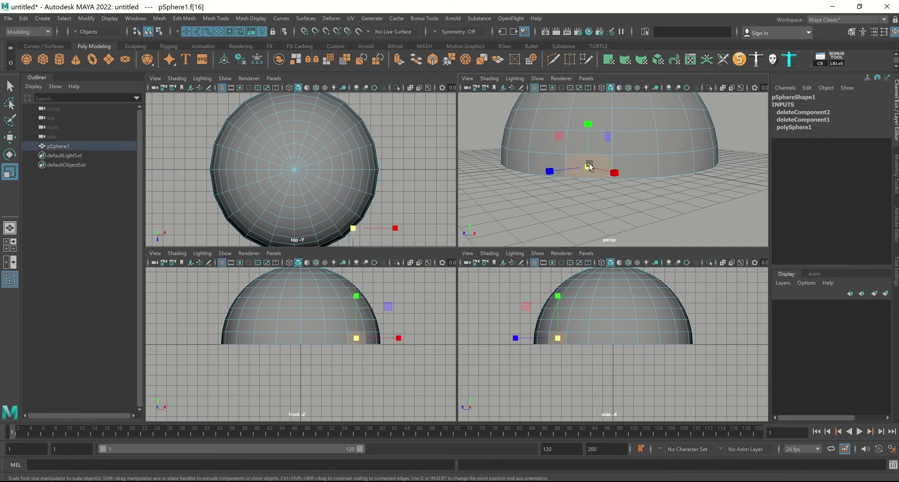
pyautogui.keyDown('alt'); pyautogui.moveTo(367, 227); pyautogui.dragTo(367, 168, button='middle'); pyautogui.keyUp('alt')
pyautogui.keyDown('alt'); pyautogui.moveTo(368, 168); pyautogui.dragTo(432, 234, button='right'); pyautogui.keyUp('alt')
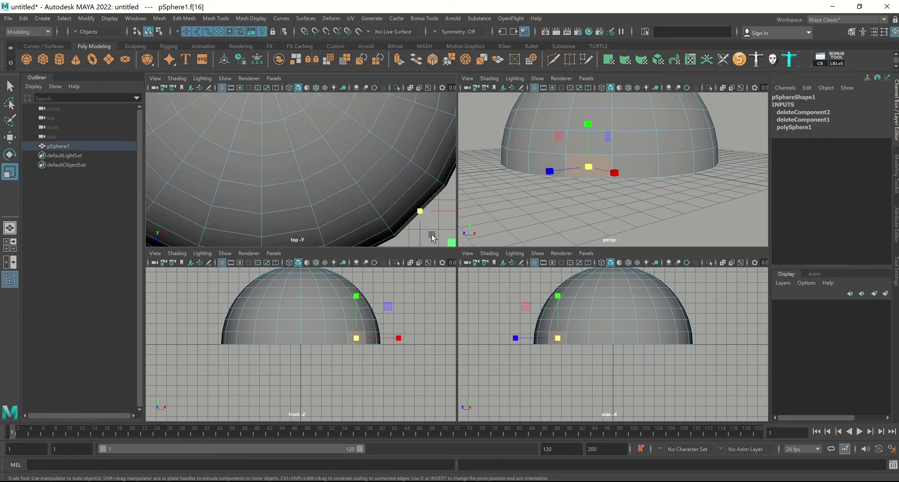
pyautogui.moveTo(640, 164)
pyautogui.keyDown('alt'); pyautogui.mouseDown()
pyautogui.moveTo(639, 195)
pyautogui.moveTo(637, 173)
pyautogui.moveTo(594, 123)
pyautogui.mouseUp(); pyautogui.keyUp('alt')
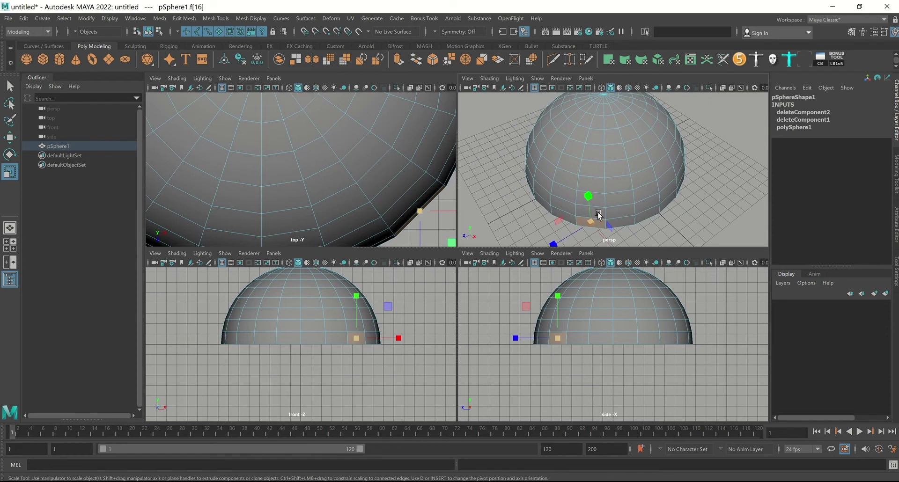
pyautogui.moveTo(599, 216)
pyautogui.keyDown('alt'); pyautogui.mouseDown()
pyautogui.moveTo(610, 156)
pyautogui.moveTo(638, 158)
pyautogui.mouseUp(); pyautogui.keyUp('alt')
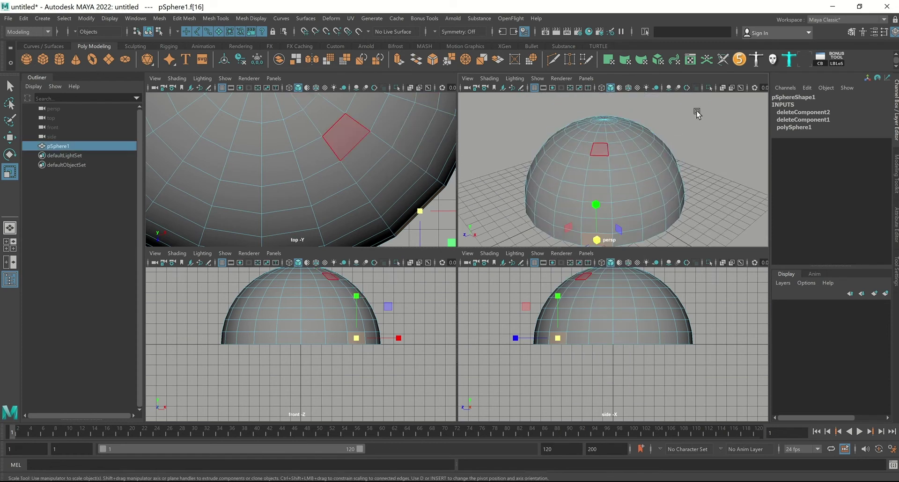
pyautogui.press('F8')
pyautogui.moveTo(702, 133)
pyautogui.keyDown('alt'); pyautogui.mouseDown()
pyautogui.moveTo(625, 146)
pyautogui.moveTo(640, 164)
pyautogui.moveTo(636, 155)
pyautogui.moveTo(612, 176)
pyautogui.mouseUp(); pyautogui.keyUp('alt')
# Step: Delete the ring of faces at the dome's top to open it
pyautogui.press('space')
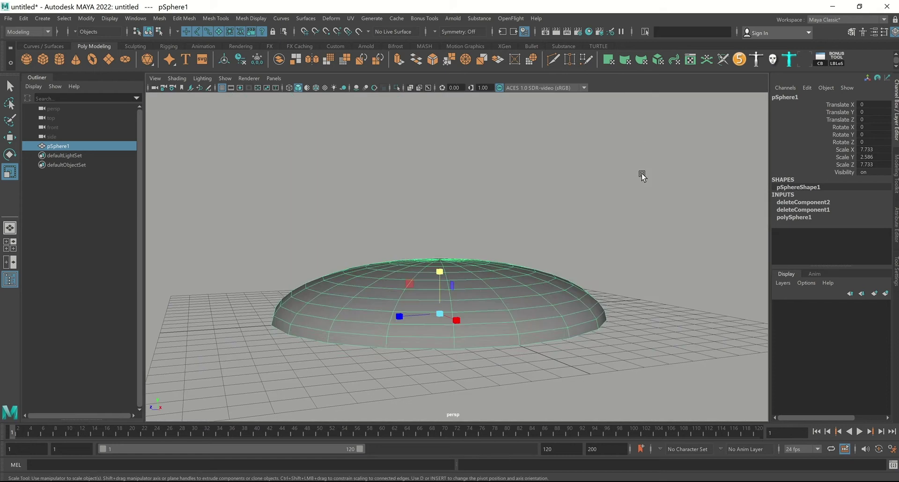
pyautogui.click(552, 196)
pyautogui.keyDown('alt'); pyautogui.moveTo(552, 196); pyautogui.dragTo(470, 235); pyautogui.keyUp('alt')
pyautogui.moveTo(470, 235)
pyautogui.keyDown('alt'); pyautogui.mouseDown(button='right')
pyautogui.moveTo(568, 226)
pyautogui.moveTo(538, 211)
pyautogui.moveTo(516, 178)
pyautogui.mouseUp(button='right'); pyautogui.keyUp('alt')
pyautogui.click(516, 178)
pyautogui.keyDown('alt'); pyautogui.moveTo(607, 172); pyautogui.dragTo(554, 170, button='middle'); pyautogui.keyUp('alt')
pyautogui.moveTo(555, 169); pyautogui.dragTo(553, 182, button='right')
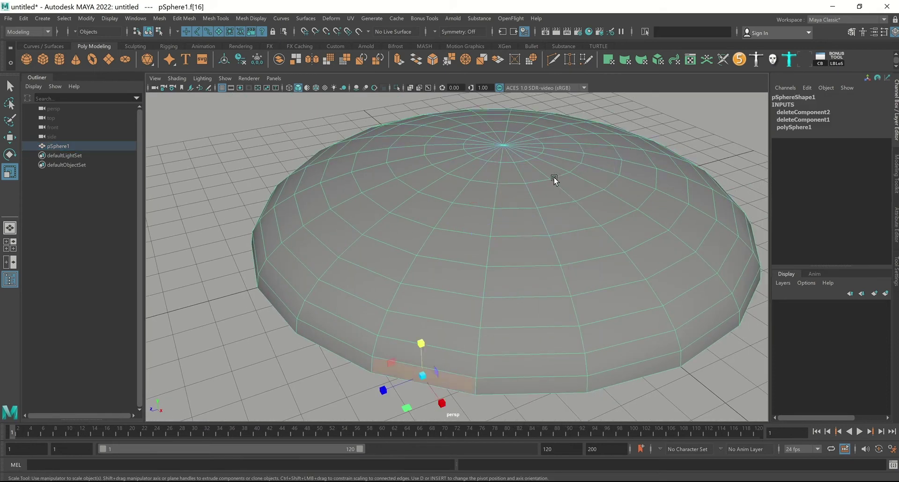
pyautogui.scroll(5, 553, 178)
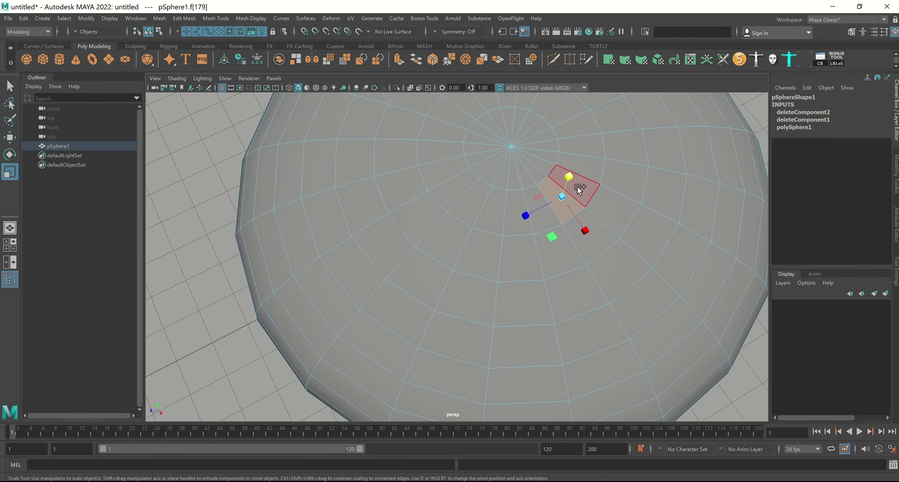
pyautogui.keyDown('shift'); pyautogui.doubleClick(577, 188); pyautogui.keyUp('shift')
pyautogui.keyDown('alt'); pyautogui.moveTo(586, 203); pyautogui.dragTo(533, 167, button='right'); pyautogui.keyUp('alt')
pyautogui.keyDown('alt'); pyautogui.moveTo(552, 174); pyautogui.dragTo(547, 169); pyautogui.keyUp('alt')
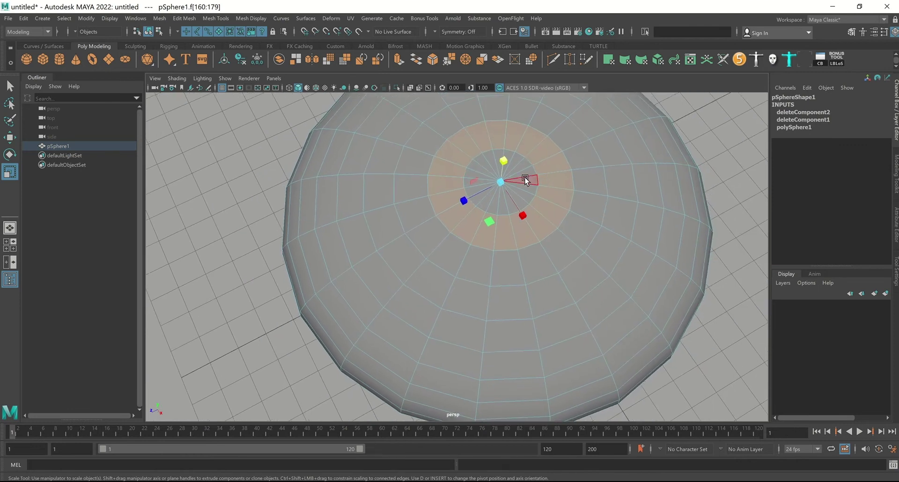
pyautogui.press('Delete')
pyautogui.hotkey('ctrl', 'z')
pyautogui.press('Delete')
# Step: Soft-select the opening's border edge loop and raise it about 2.784 units
pyautogui.moveTo(579, 159); pyautogui.dragTo(577, 104, button='right')
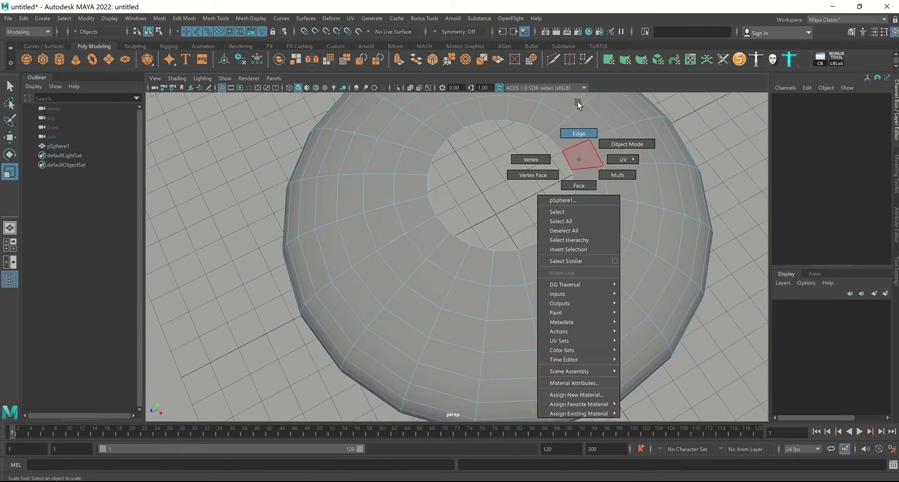
pyautogui.doubleClick(573, 159)
pyautogui.moveTo(568, 160)
pyautogui.keyDown('alt'); pyautogui.mouseDown()
pyautogui.moveTo(565, 151)
pyautogui.moveTo(521, 208)
pyautogui.moveTo(518, 183)
pyautogui.moveTo(500, 213)
pyautogui.moveTo(447, 206)
pyautogui.mouseUp(); pyautogui.keyUp('alt')
pyautogui.press('b')
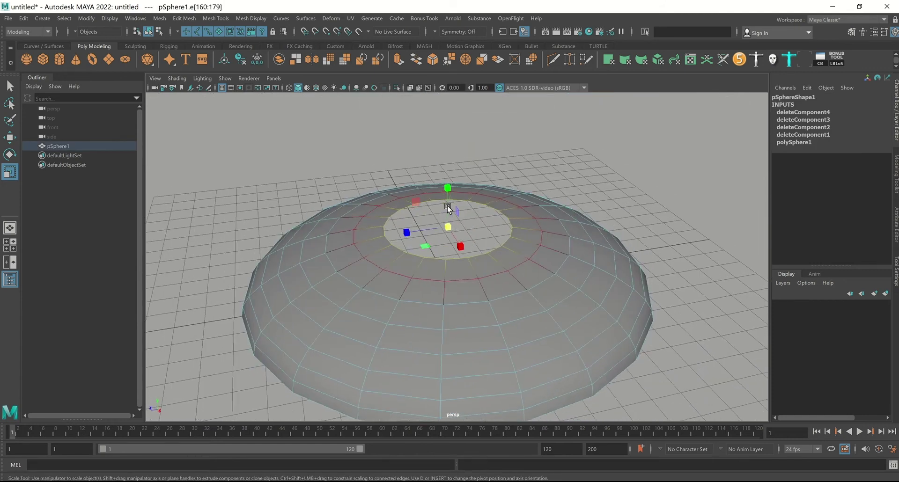
pyautogui.moveTo(448, 206)
pyautogui.mouseDown(button='middle')
pyautogui.moveTo(411, 227)
pyautogui.moveTo(554, 277)
pyautogui.moveTo(546, 277)
pyautogui.mouseUp(button='middle')
pyautogui.moveTo(546, 276)
pyautogui.keyDown('alt'); pyautogui.mouseDown()
pyautogui.moveTo(455, 150)
pyautogui.moveTo(449, 185)
pyautogui.moveTo(441, 147)
pyautogui.mouseUp(); pyautogui.keyUp('alt')
pyautogui.press('w')
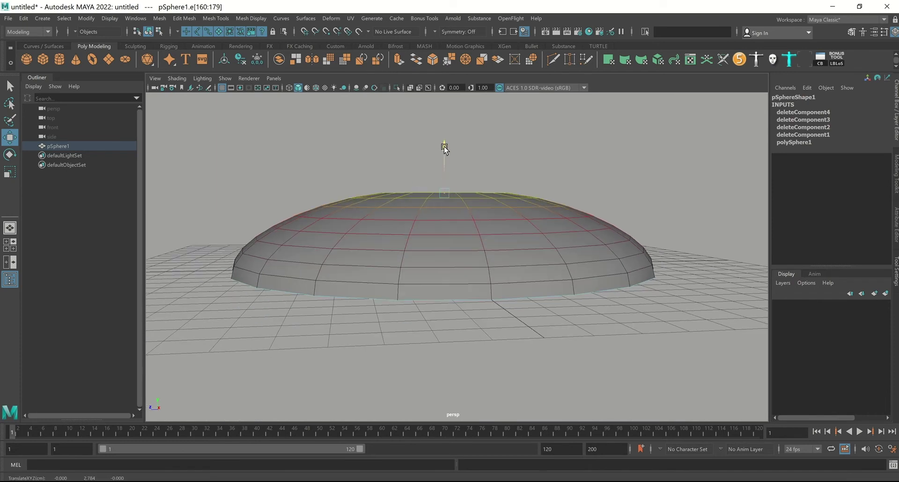
pyautogui.moveTo(431, 240); pyautogui.dragTo(639, 140, button='right')
# Step: Flatten the dome further in height
pyautogui.click(520, 253)
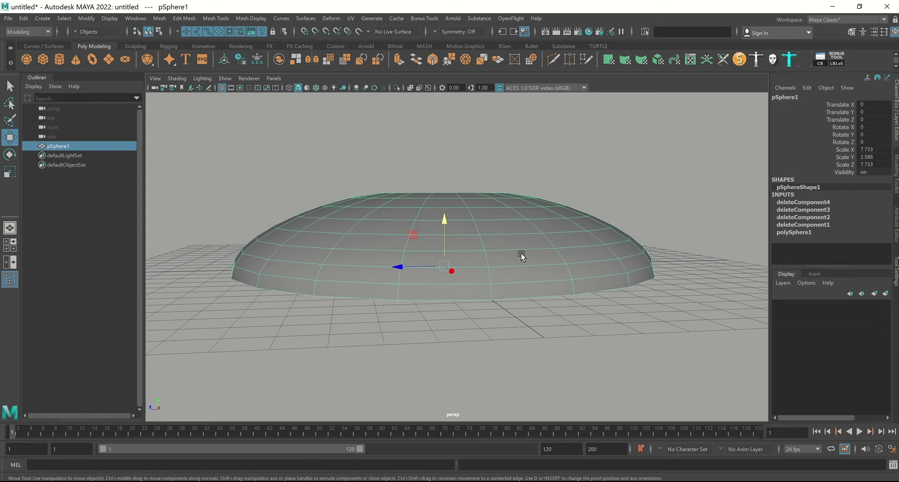
pyautogui.moveTo(521, 252)
pyautogui.keyDown('alt'); pyautogui.mouseDown()
pyautogui.moveTo(454, 229)
pyautogui.moveTo(458, 235)
pyautogui.mouseUp(); pyautogui.keyUp('alt')
pyautogui.press('r')
pyautogui.click(496, 159)
pyautogui.moveTo(496, 159)
pyautogui.keyDown('alt'); pyautogui.mouseDown()
pyautogui.moveTo(546, 248)
pyautogui.moveTo(527, 242)
pyautogui.mouseUp(); pyautogui.keyUp('alt')
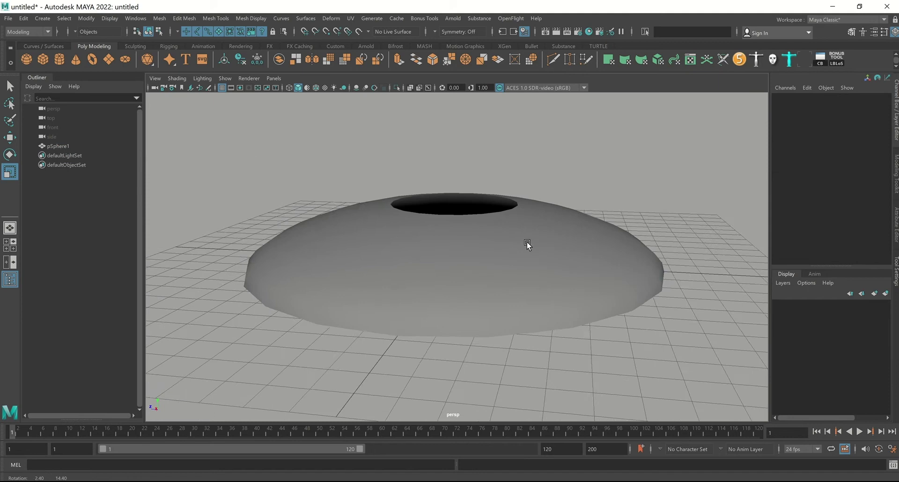
pyautogui.click(515, 224)
# Step: Select the opening's border edge loop with the Move tool, then clear it
pyautogui.moveTo(512, 221); pyautogui.dragTo(511, 185, button='right')
pyautogui.doubleClick(485, 194)
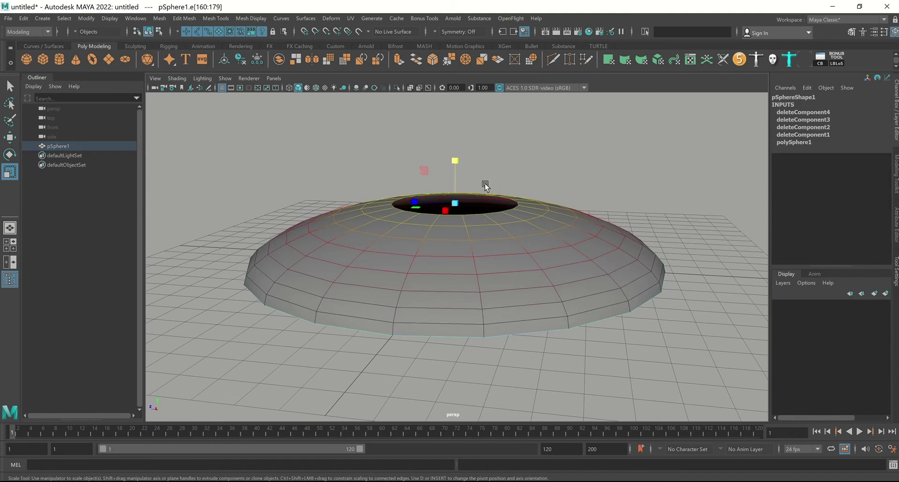
pyautogui.press('w')
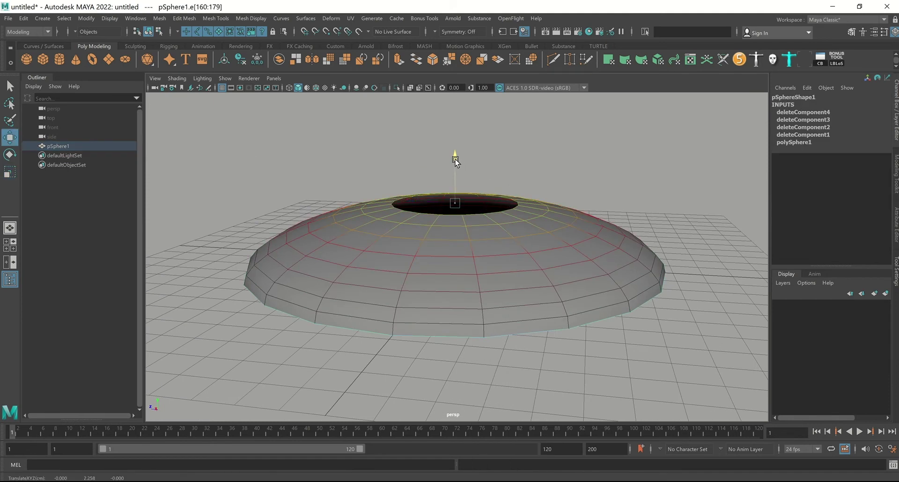
pyautogui.press('d')
pyautogui.click(524, 163)
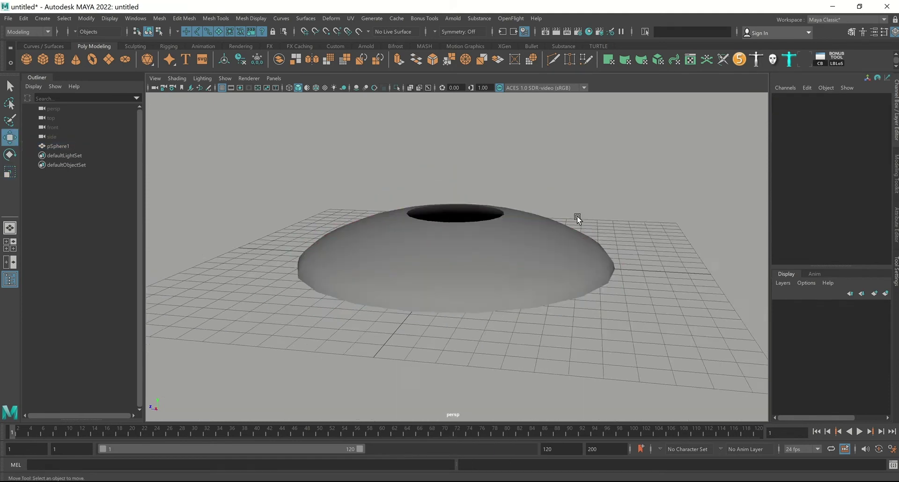
# Step: Select the inner ring of faces around the opening and delete it
pyautogui.moveTo(577, 215)
pyautogui.keyDown('alt'); pyautogui.mouseDown()
pyautogui.moveTo(621, 217)
pyautogui.moveTo(526, 225)
pyautogui.moveTo(572, 202)
pyautogui.moveTo(600, 223)
pyautogui.moveTo(536, 198)
pyautogui.mouseUp(); pyautogui.keyUp('alt')
pyautogui.click(536, 197)
pyautogui.scroll(5, 584, 267)
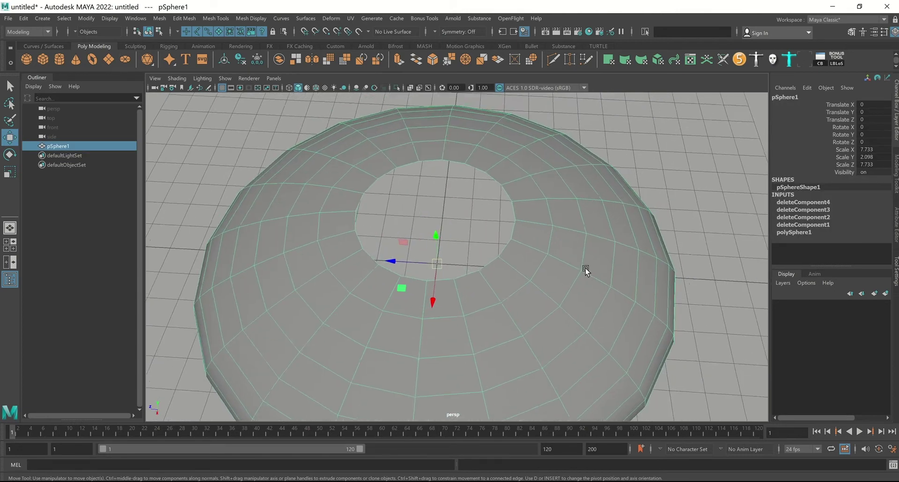
pyautogui.scroll(2, 548, 163)
pyautogui.moveTo(548, 163); pyautogui.dragTo(536, 175, button='right')
pyautogui.click(536, 175)
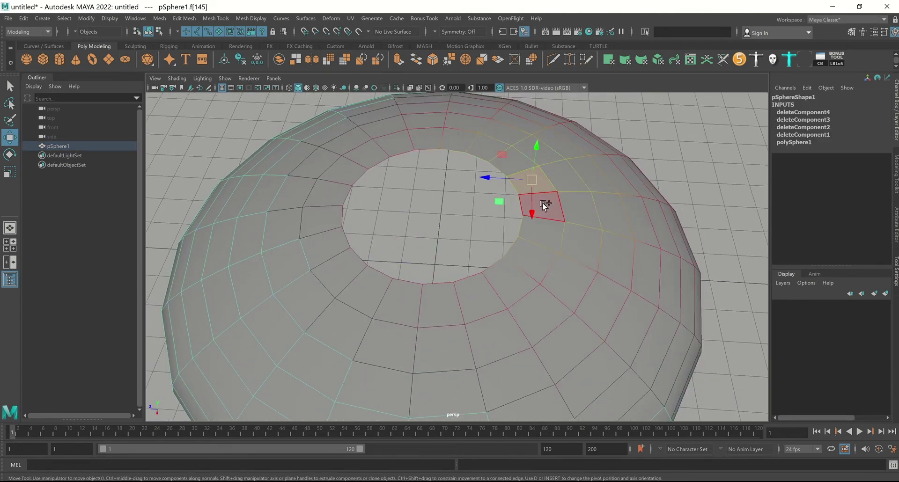
pyautogui.scroll(-3, 544, 206)
pyautogui.keyDown('shift'); pyautogui.doubleClick(553, 221); pyautogui.keyUp('shift')
pyautogui.moveTo(552, 221)
pyautogui.keyDown('alt'); pyautogui.mouseDown()
pyautogui.moveTo(549, 249)
pyautogui.moveTo(495, 217)
pyautogui.mouseUp(); pyautogui.keyUp('alt')
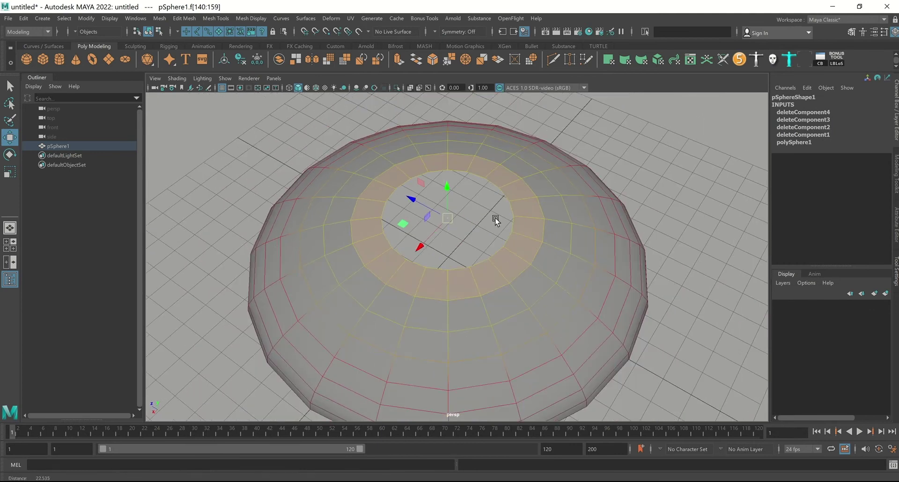
pyautogui.press('Delete')
# Step: Inspect the widened opening and select the dome's bottom edge loop
pyautogui.moveTo(603, 300)
pyautogui.keyDown('alt'); pyautogui.mouseDown()
pyautogui.moveTo(584, 243)
pyautogui.moveTo(612, 244)
pyautogui.moveTo(566, 226)
pyautogui.mouseUp(); pyautogui.keyUp('alt')
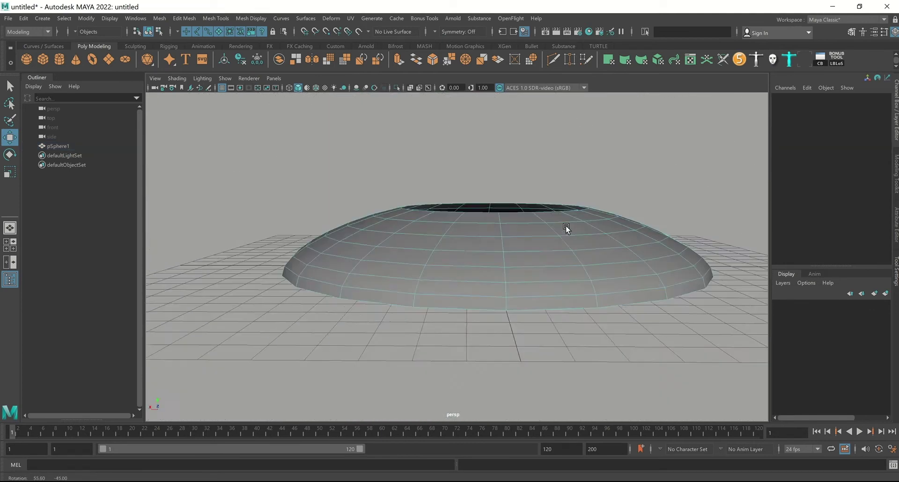
pyautogui.keyDown('shift'); pyautogui.moveTo(566, 226); pyautogui.dragTo(575, 189, button='right'); pyautogui.keyUp('shift')
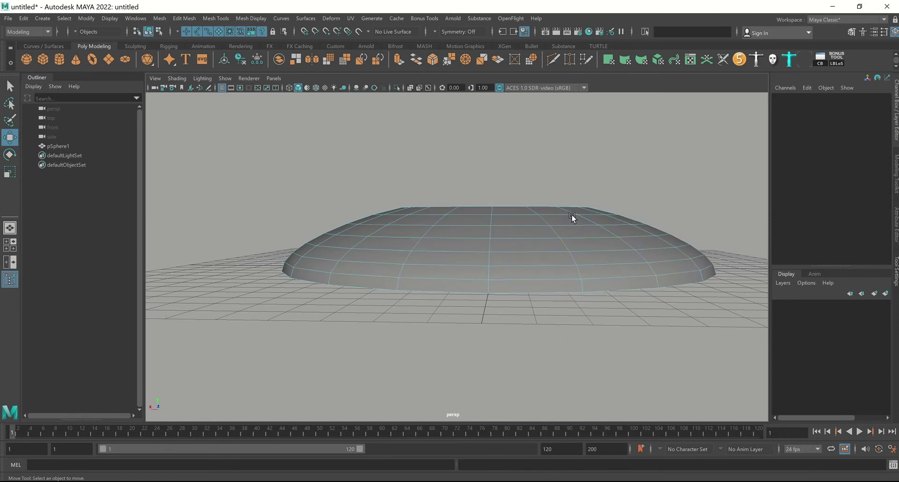
pyautogui.doubleClick(562, 294)
# Step: Extrude the bottom edge loop and pull it down into a tall straight wall
pyautogui.moveTo(554, 246)
pyautogui.keyDown('alt'); pyautogui.mouseDown()
pyautogui.moveTo(547, 213)
pyautogui.moveTo(573, 225)
pyautogui.mouseUp(); pyautogui.keyUp('alt')
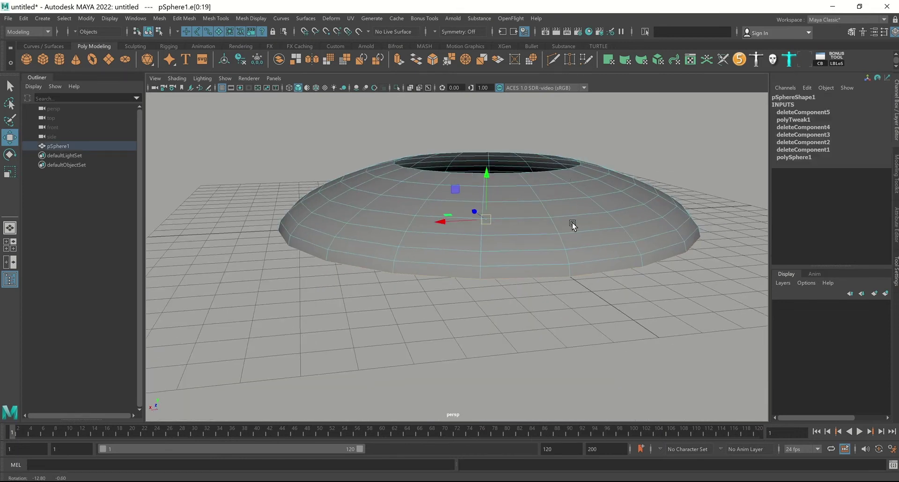
pyautogui.keyDown('shift'); pyautogui.moveTo(561, 196); pyautogui.dragTo(556, 197, button='right'); pyautogui.keyUp('shift')
pyautogui.moveTo(556, 197)
pyautogui.keyDown('alt'); pyautogui.mouseDown()
pyautogui.moveTo(469, 197)
pyautogui.moveTo(510, 325)
pyautogui.mouseUp(); pyautogui.keyUp('alt')
pyautogui.press('w')
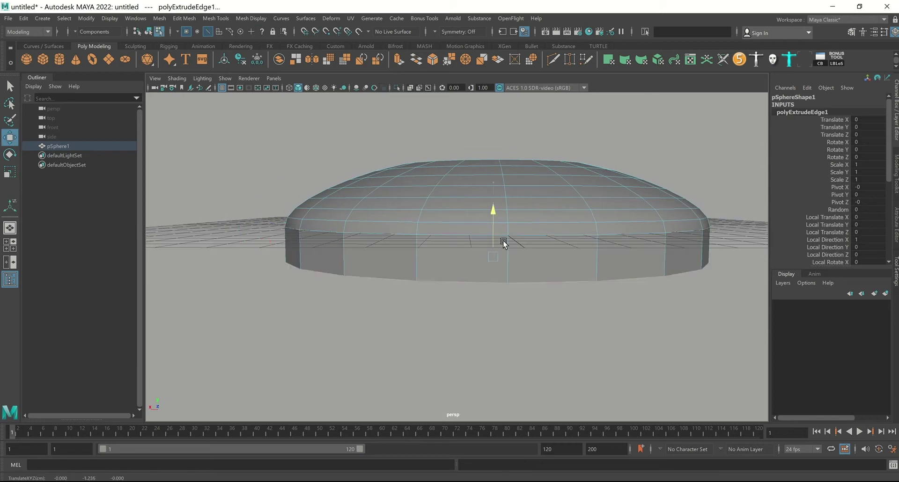
pyautogui.keyDown('alt'); pyautogui.moveTo(510, 325); pyautogui.dragTo(382, 178, button='right'); pyautogui.keyUp('alt')
pyautogui.moveTo(383, 178)
pyautogui.keyDown('alt'); pyautogui.mouseDown()
pyautogui.moveTo(412, 184)
pyautogui.moveTo(401, 181)
pyautogui.mouseUp(); pyautogui.keyUp('alt')
pyautogui.press('r')
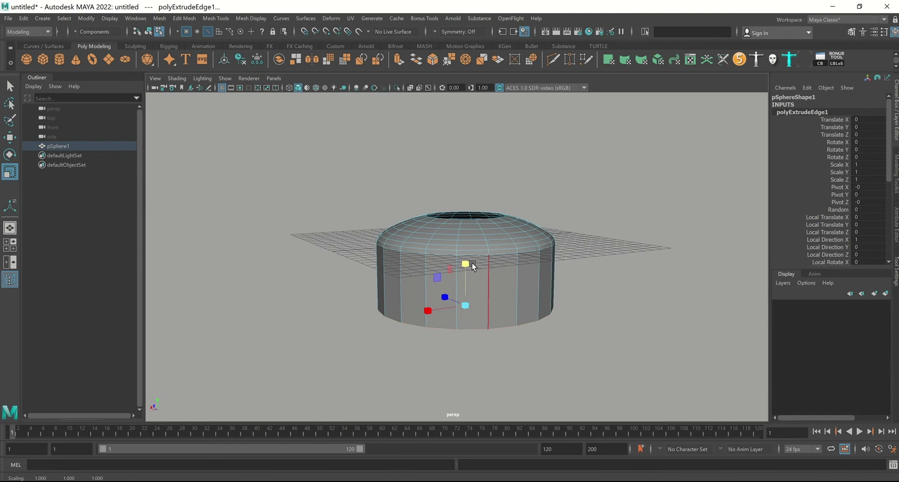
pyautogui.press('w')
pyautogui.moveTo(463, 262); pyautogui.dragTo(464, 318)
# Step: Raise the whole tank so it rests on the grid
pyautogui.press('F8')
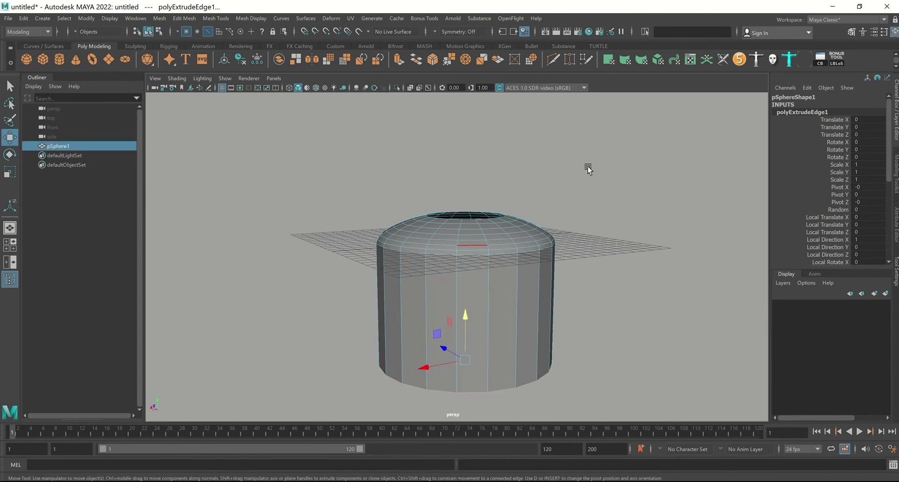
pyautogui.keyDown('alt'); pyautogui.moveTo(589, 170); pyautogui.dragTo(479, 210, button='right'); pyautogui.keyUp('alt')
pyautogui.moveTo(464, 201); pyautogui.dragTo(470, 82)
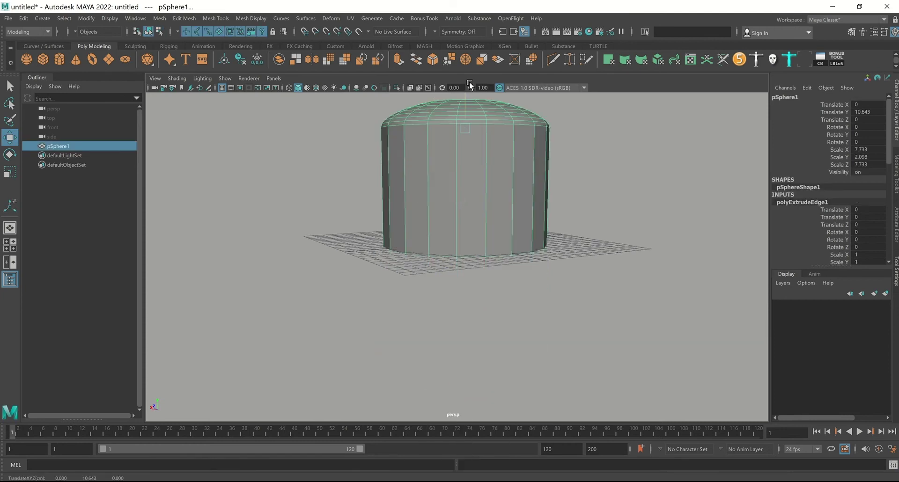
pyautogui.click(607, 147)
pyautogui.moveTo(607, 148)
pyautogui.keyDown('alt'); pyautogui.mouseDown()
pyautogui.moveTo(598, 202)
pyautogui.moveTo(642, 231)
pyautogui.moveTo(617, 190)
pyautogui.moveTo(599, 253)
pyautogui.moveTo(554, 218)
pyautogui.moveTo(568, 234)
pyautogui.moveTo(563, 214)
pyautogui.moveTo(492, 215)
pyautogui.mouseUp(); pyautogui.keyUp('alt')
pyautogui.hotkey('ctrl', 'z')
pyautogui.click(617, 190)
pyautogui.scroll(2, 563, 215)
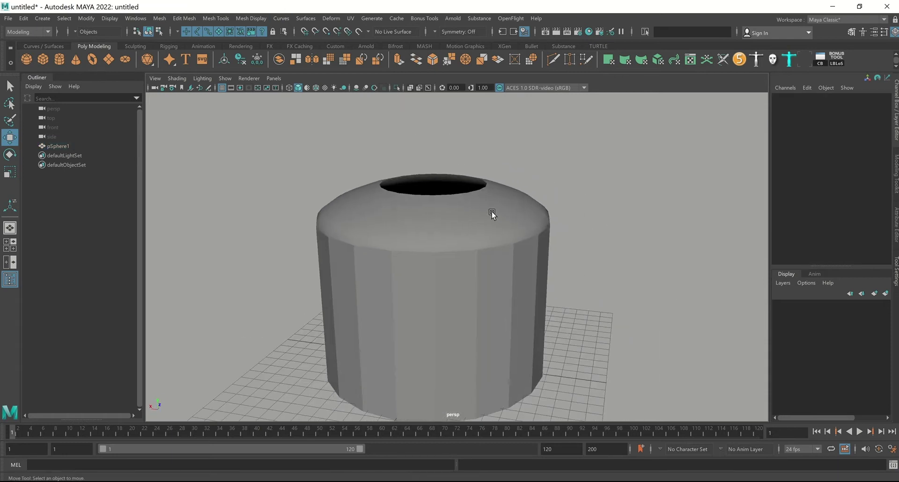
# Step: Raise an edge near the top opening upward
pyautogui.click(492, 215)
pyautogui.scroll(3, 604, 227)
pyautogui.scroll(2, 563, 193)
pyautogui.keyDown('alt'); pyautogui.moveTo(564, 193); pyautogui.dragTo(554, 200); pyautogui.keyUp('alt')
pyautogui.moveTo(554, 200); pyautogui.dragTo(524, 164, button='right')
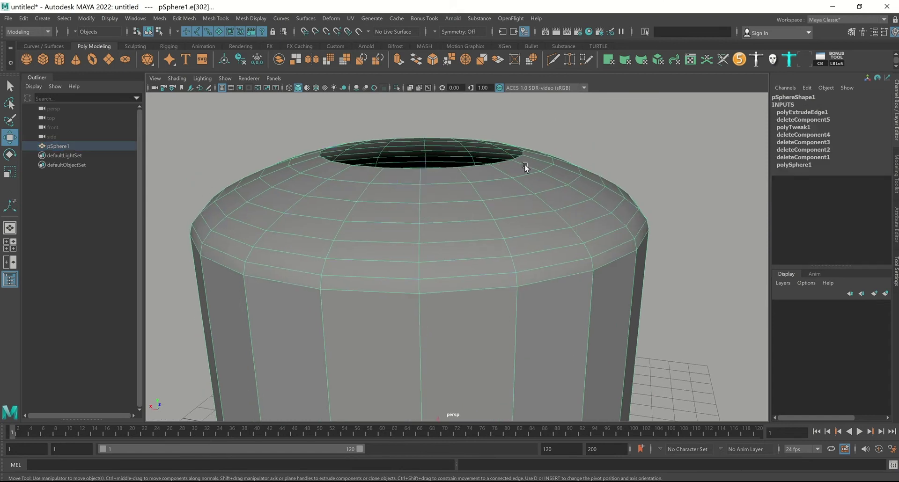
pyautogui.click(502, 179)
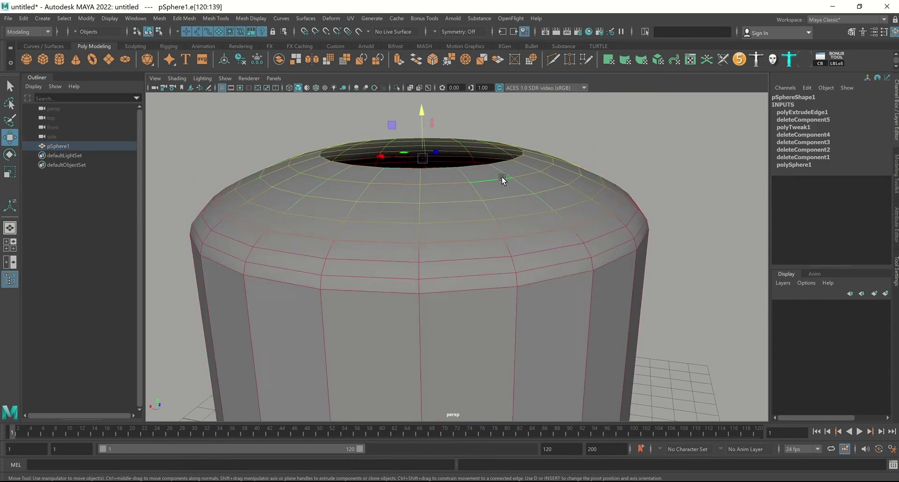
pyautogui.moveTo(502, 181)
pyautogui.keyDown('alt'); pyautogui.mouseDown()
pyautogui.moveTo(463, 134)
pyautogui.moveTo(482, 179)
pyautogui.mouseUp(); pyautogui.keyUp('alt')
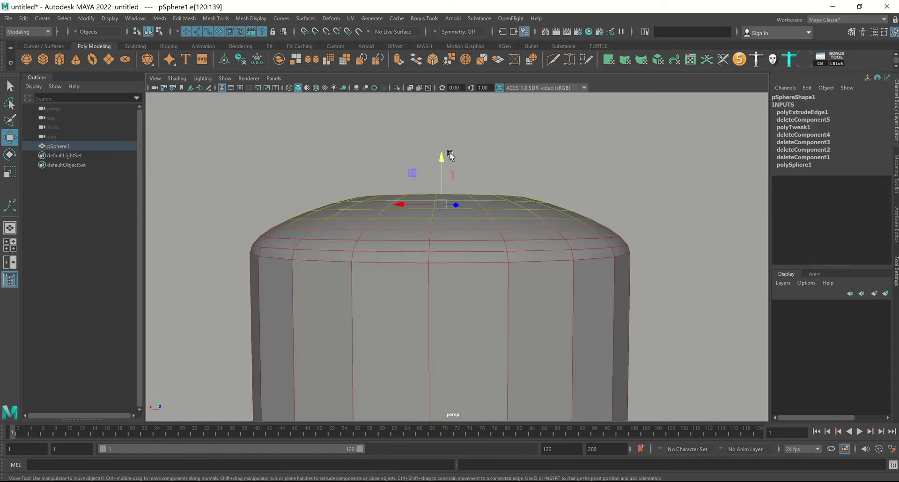
pyautogui.moveTo(440, 155); pyautogui.dragTo(438, 144)
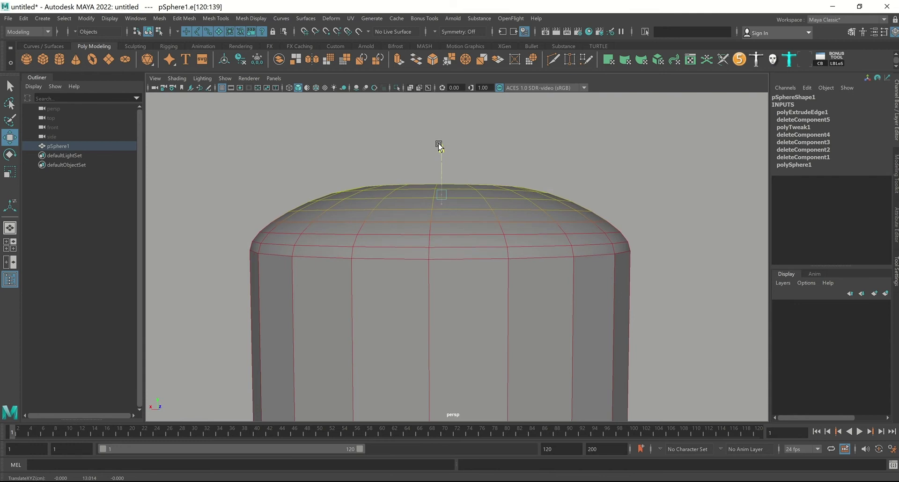
# Step: Return the tank to object mode and reselect it
pyautogui.click(481, 251)
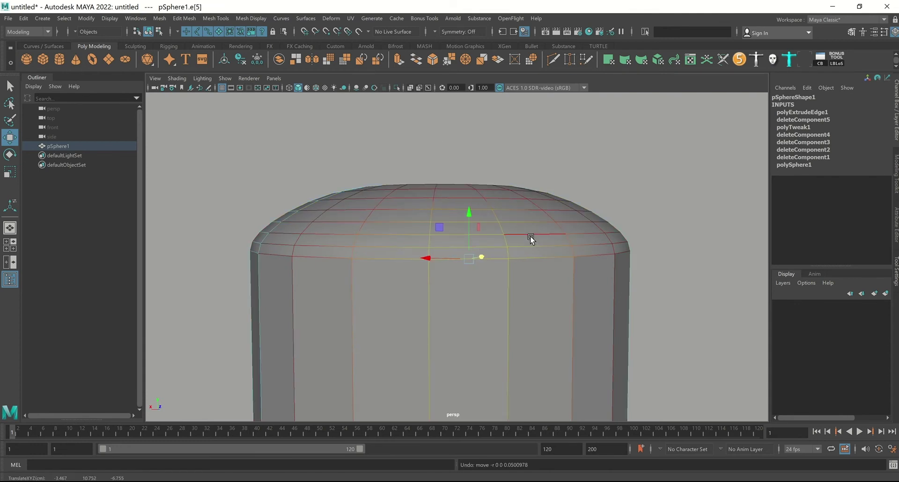
pyautogui.keyDown('alt'); pyautogui.moveTo(530, 236); pyautogui.dragTo(533, 200, button='middle'); pyautogui.keyUp('alt')
pyautogui.rightClick(528, 201)
pyautogui.click(576, 185)
pyautogui.click(594, 162)
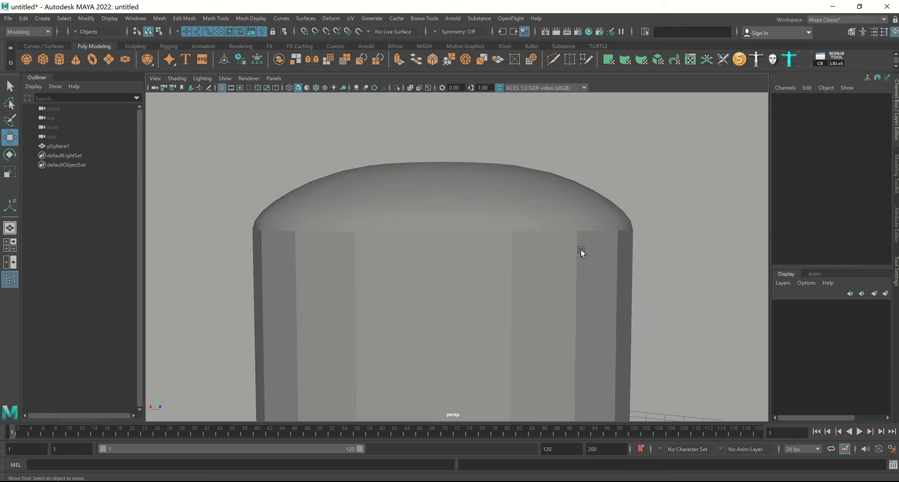
pyautogui.scroll(-3, 579, 251)
pyautogui.click(512, 240)
pyautogui.moveTo(500, 221)
pyautogui.keyDown('alt'); pyautogui.mouseDown()
pyautogui.moveTo(513, 240)
pyautogui.moveTo(569, 218)
pyautogui.moveTo(604, 261)
pyautogui.moveTo(570, 261)
pyautogui.moveTo(600, 275)
pyautogui.mouseUp(); pyautogui.keyUp('alt')
pyautogui.click(566, 217)
pyautogui.click(546, 245)
pyautogui.scroll(3, 550, 248)
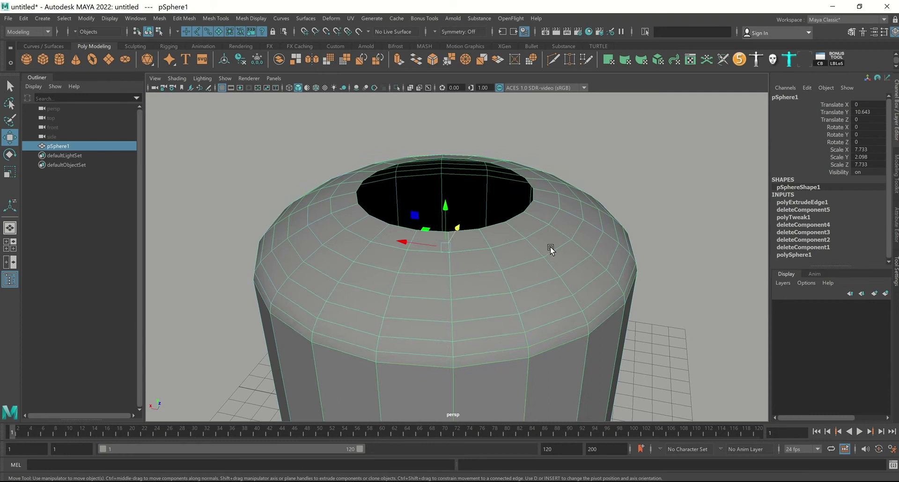
# Step: Lift the rim edge loop around the opening to raise the dome
pyautogui.moveTo(549, 248); pyautogui.dragTo(498, 226, button='right')
pyautogui.doubleClick(497, 226)
pyautogui.moveTo(484, 201)
pyautogui.keyDown('alt'); pyautogui.mouseDown()
pyautogui.moveTo(491, 183)
pyautogui.moveTo(467, 193)
pyautogui.moveTo(465, 176)
pyautogui.moveTo(521, 228)
pyautogui.mouseUp(); pyautogui.keyUp('alt')
pyautogui.moveTo(505, 210); pyautogui.dragTo(642, 140, button='right')
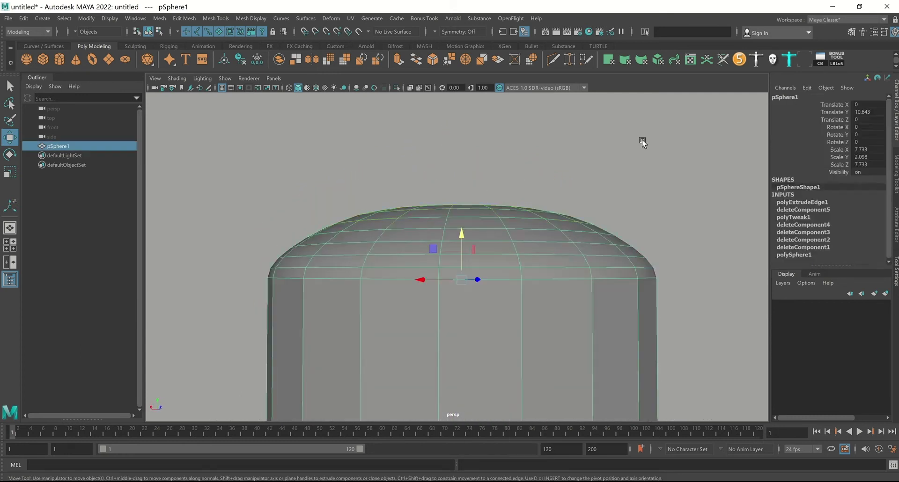
pyautogui.click(642, 140)
# Step: From the top view, begin a Multi-Cut from the opening's rim toward the outer edge
pyautogui.moveTo(642, 140)
pyautogui.keyDown('alt'); pyautogui.mouseDown()
pyautogui.moveTo(580, 246)
pyautogui.moveTo(590, 257)
pyautogui.mouseUp(); pyautogui.keyUp('alt')
pyautogui.click(538, 272)
pyautogui.moveTo(538, 273)
pyautogui.keyDown('alt'); pyautogui.mouseDown()
pyautogui.moveTo(569, 240)
pyautogui.moveTo(552, 215)
pyautogui.mouseUp(); pyautogui.keyUp('alt')
pyautogui.press('space')
pyautogui.press('space')
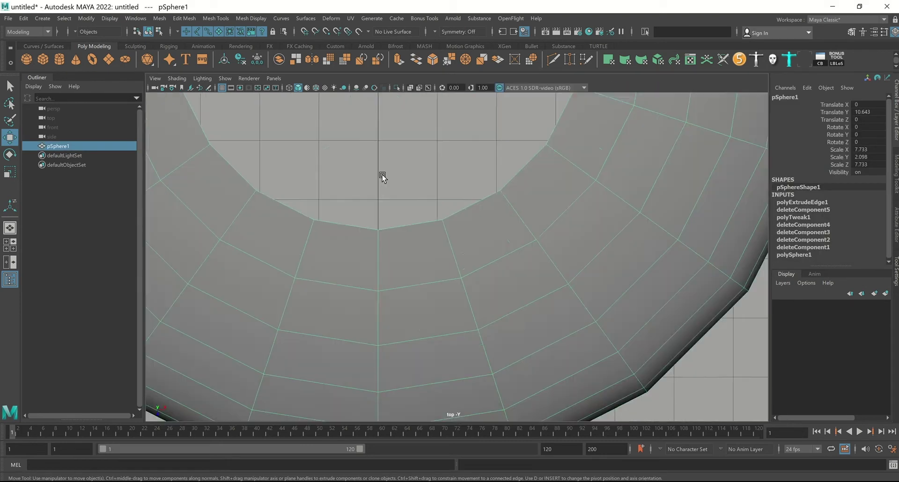
pyautogui.scroll(-3, 401, 182)
pyautogui.scroll(-2, 443, 219)
pyautogui.keyDown('alt'); pyautogui.moveTo(443, 219); pyautogui.dragTo(529, 192, button='middle'); pyautogui.keyUp('alt')
pyautogui.scroll(2, 529, 192)
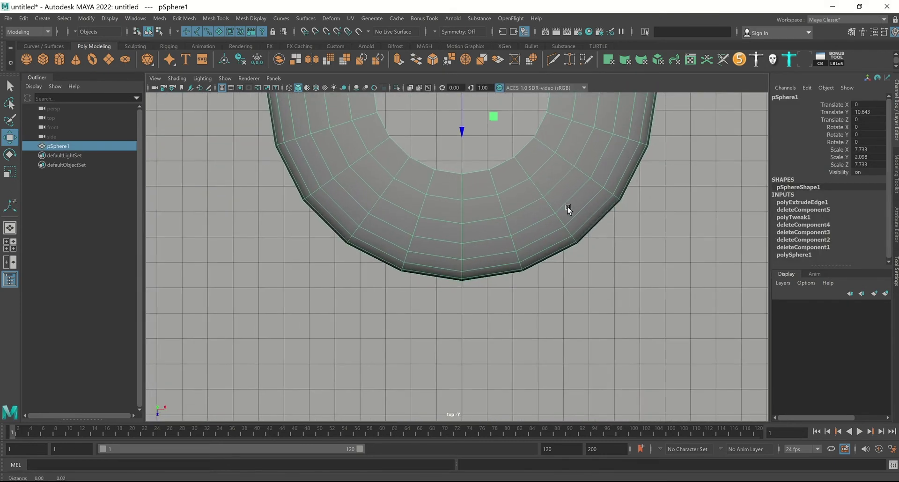
pyautogui.scroll(1, 568, 207)
pyautogui.keyDown('shift'); pyautogui.moveTo(606, 139); pyautogui.dragTo(529, 155, button='right'); pyautogui.keyUp('shift')
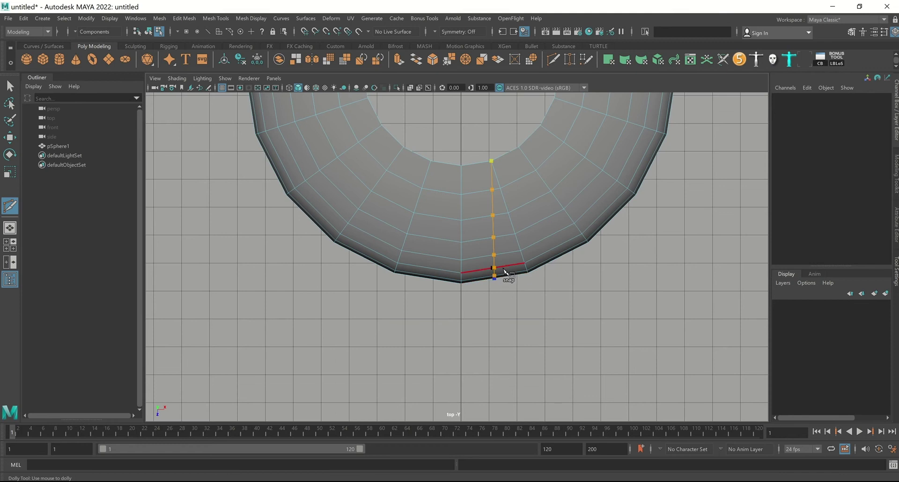
# Step: Commit a first Multi-Cut edge across the ring faces and check it in perspective
pyautogui.keyDown('alt'); pyautogui.moveTo(473, 178); pyautogui.dragTo(478, 179, button='middle'); pyautogui.keyUp('alt')
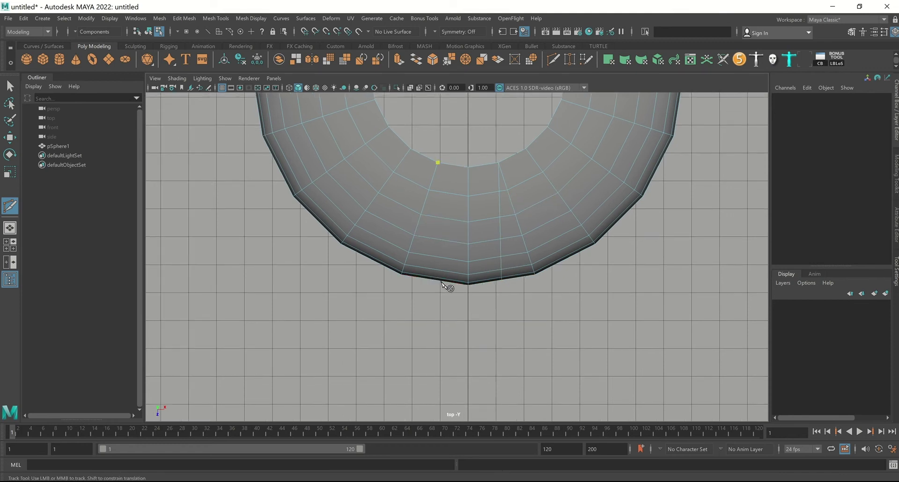
pyautogui.press('Return')
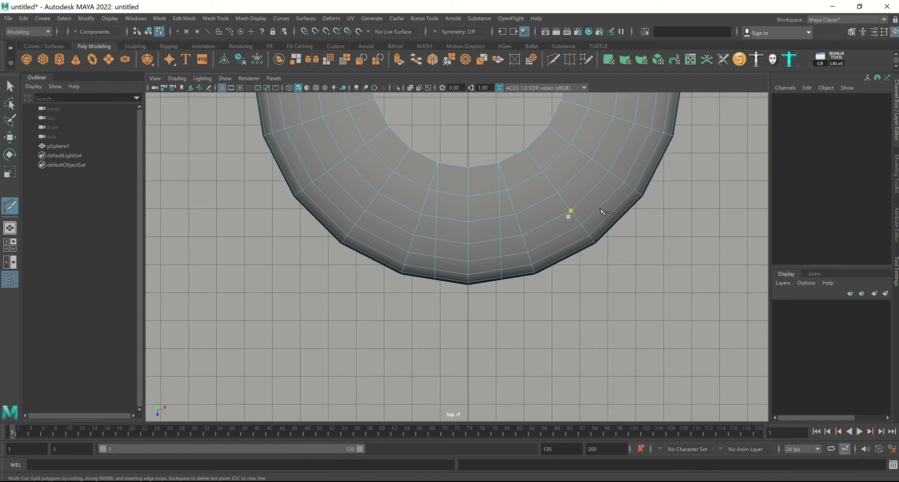
pyautogui.press('space')
pyautogui.press('space')
pyautogui.moveTo(648, 185)
pyautogui.keyDown('alt'); pyautogui.mouseDown()
pyautogui.moveTo(616, 206)
pyautogui.moveTo(640, 218)
pyautogui.moveTo(723, 205)
pyautogui.mouseUp(); pyautogui.keyUp('alt')
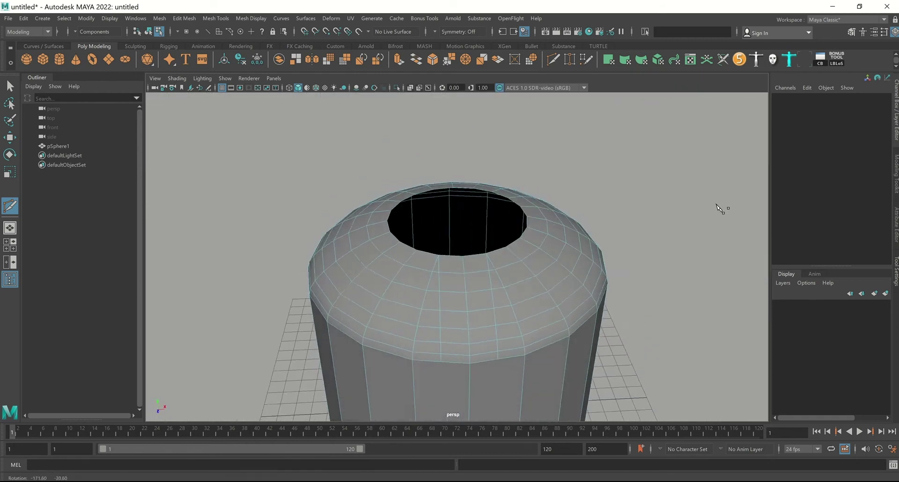
pyautogui.moveTo(722, 205)
pyautogui.keyDown('alt'); pyautogui.mouseDown(button='right')
pyautogui.moveTo(617, 237)
pyautogui.moveTo(539, 305)
pyautogui.mouseUp(button='right'); pyautogui.keyUp('alt')
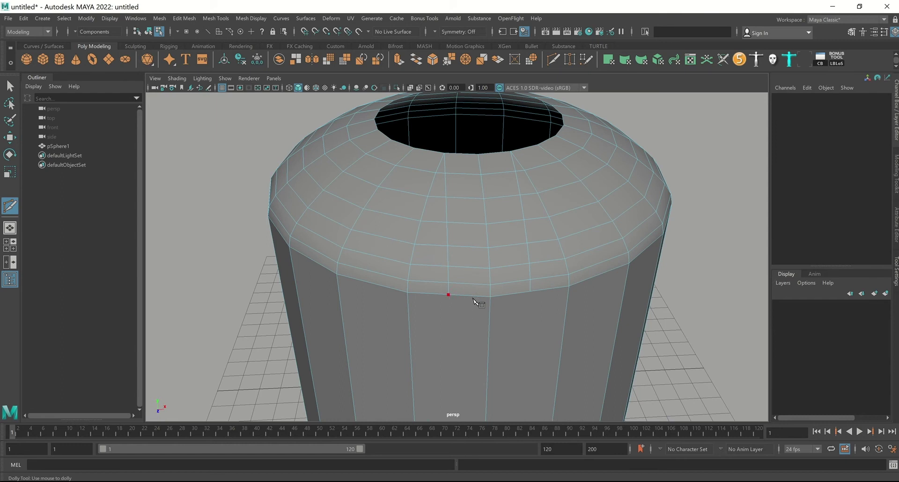
pyautogui.keyDown('alt'); pyautogui.moveTo(628, 261); pyautogui.dragTo(558, 239); pyautogui.keyUp('alt')
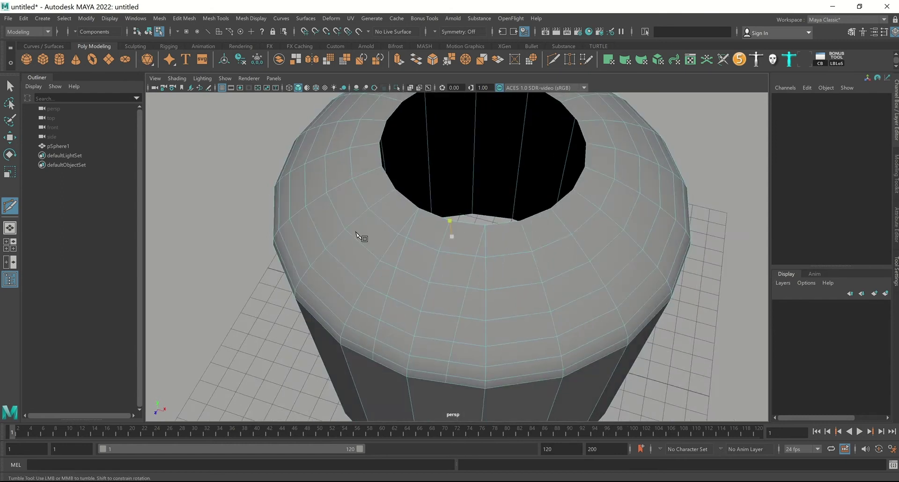
# Step: In the top view, slice more cut edges from the opening's rim to the dome's outer edge
pyautogui.press('space')
pyautogui.press('space')
pyautogui.scroll(3, 372, 248)
pyautogui.scroll(3, 450, 260)
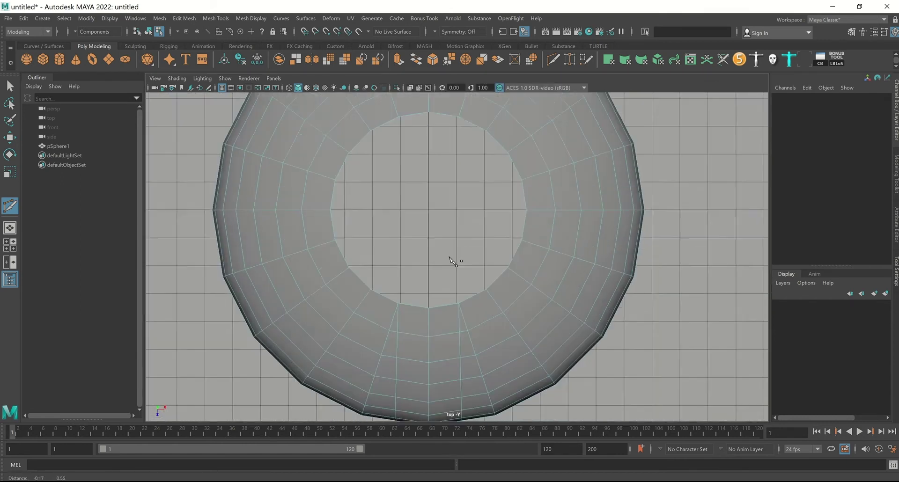
pyautogui.moveTo(450, 260)
pyautogui.keyDown('alt'); pyautogui.mouseDown(button='middle')
pyautogui.moveTo(451, 203)
pyautogui.moveTo(464, 221)
pyautogui.moveTo(433, 240)
pyautogui.mouseUp(button='middle'); pyautogui.keyUp('alt')
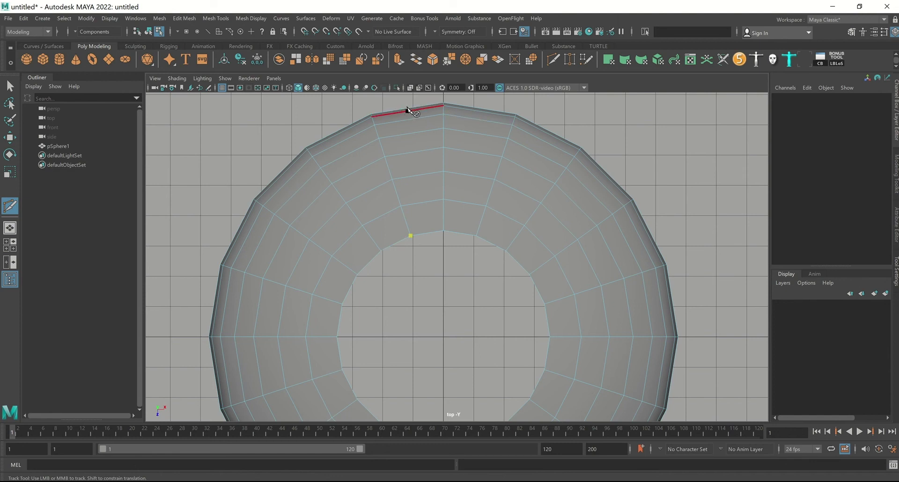
pyautogui.press('Return')
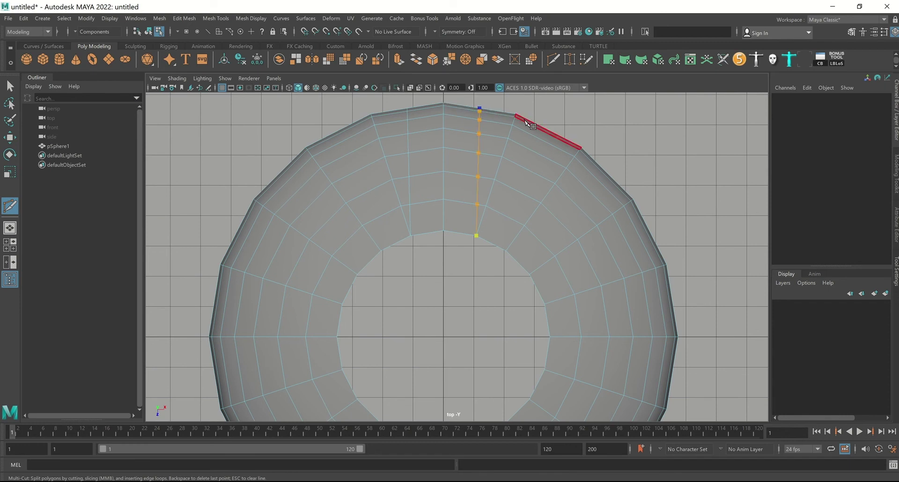
pyautogui.press('Return')
pyautogui.moveTo(556, 171)
pyautogui.keyDown('alt'); pyautogui.mouseDown(button='middle')
pyautogui.moveTo(542, 195)
pyautogui.moveTo(494, 131)
pyautogui.moveTo(478, 150)
pyautogui.moveTo(471, 196)
pyautogui.mouseUp(button='middle'); pyautogui.keyUp('alt')
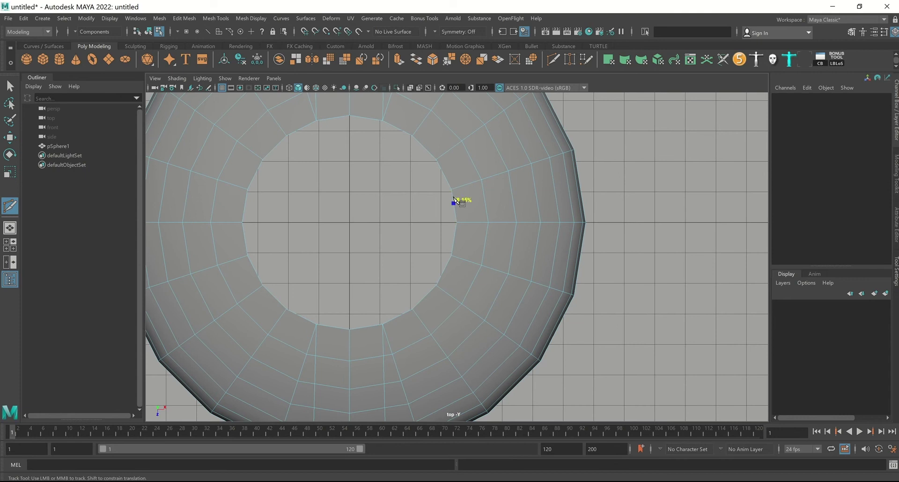
pyautogui.click(451, 189)
pyautogui.press('Return')
# Step: Zoom the top view out to frame the whole ring
pyautogui.scroll(-2, 485, 223)
pyautogui.moveTo(484, 223); pyautogui.dragTo(532, 217)
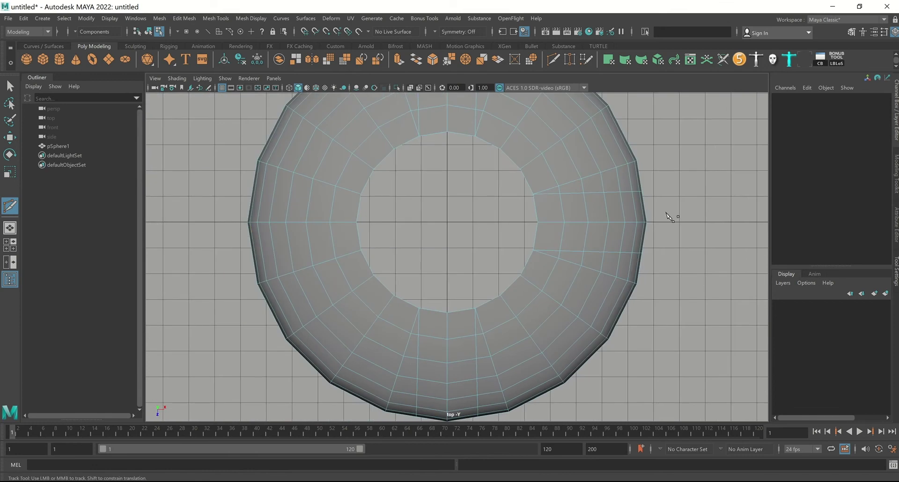
pyautogui.keyDown('alt'); pyautogui.moveTo(628, 197); pyautogui.dragTo(457, 142, button='right'); pyautogui.keyUp('alt')
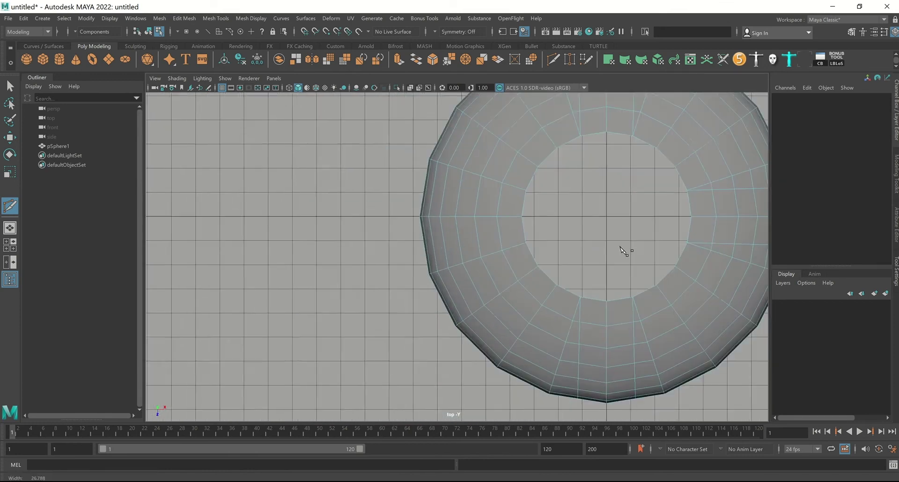
pyautogui.keyDown('alt'); pyautogui.moveTo(421, 149); pyautogui.dragTo(572, 257, button='middle'); pyautogui.keyUp('alt')
pyautogui.scroll(2, 502, 217)
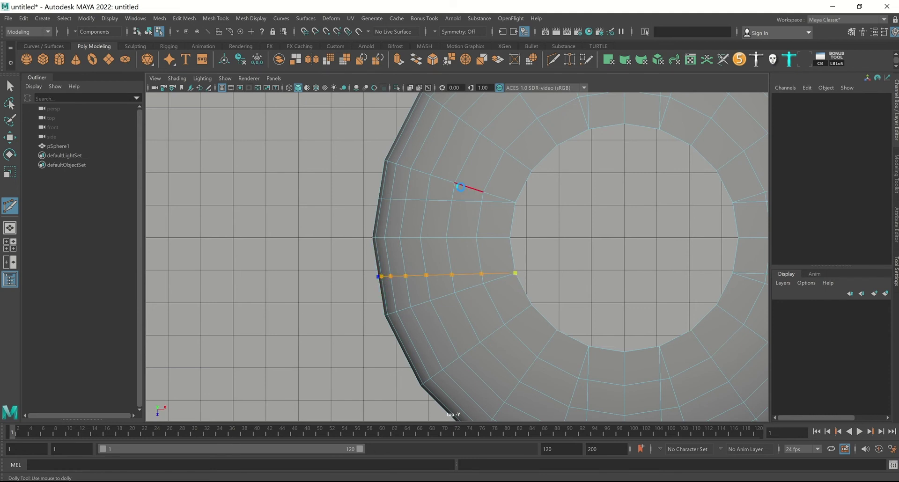
pyautogui.keyDown('alt'); pyautogui.moveTo(612, 255); pyautogui.dragTo(568, 237, button='right'); pyautogui.keyUp('alt')
# Step: Maximise the perspective view, switch to Object mode and select the tank mesh
pyautogui.press('space')
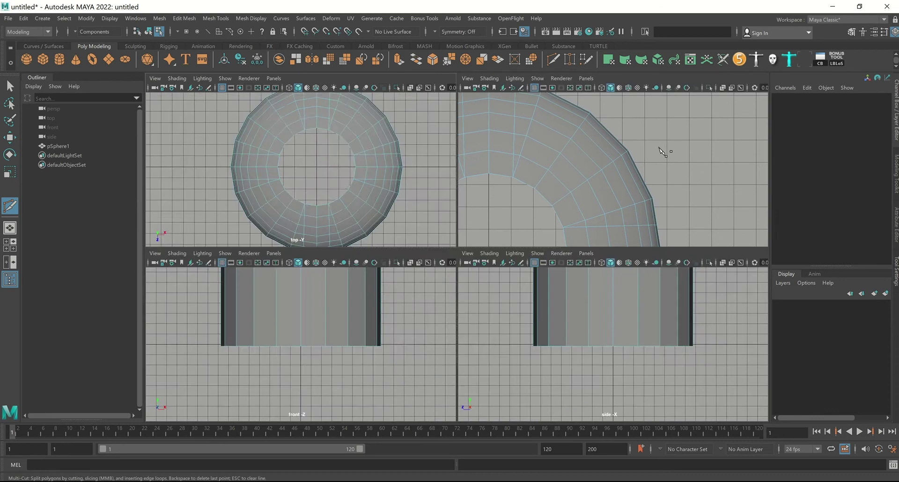
pyautogui.keyDown('alt'); pyautogui.moveTo(662, 152); pyautogui.dragTo(622, 211); pyautogui.keyUp('alt')
pyautogui.press('space')
pyautogui.keyDown('alt'); pyautogui.moveTo(558, 203); pyautogui.dragTo(612, 200); pyautogui.keyUp('alt')
pyautogui.rightClick(612, 199)
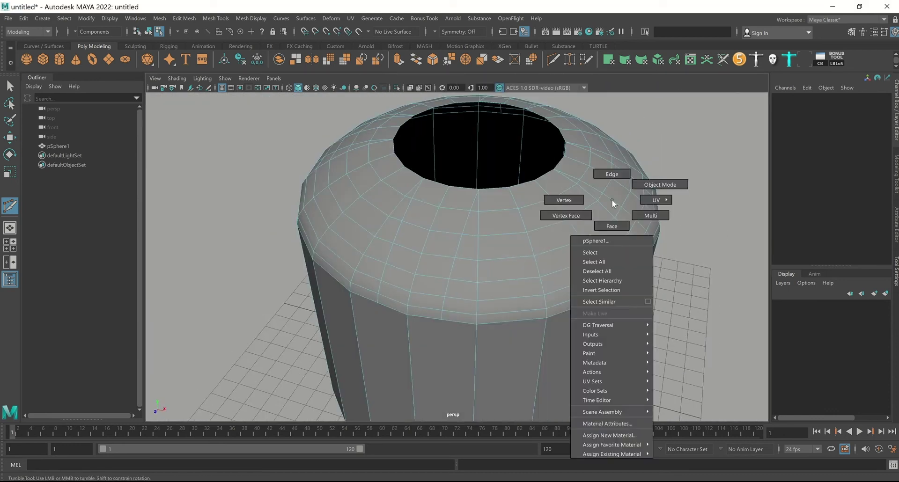
pyautogui.click(659, 184)
pyautogui.keyDown('alt'); pyautogui.moveTo(611, 201); pyautogui.dragTo(597, 221, button='right'); pyautogui.keyUp('alt')
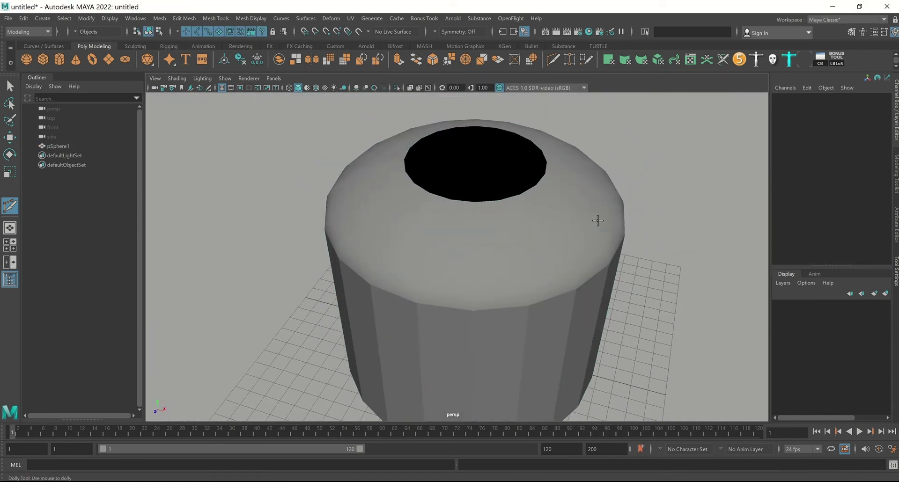
pyautogui.click(566, 225)
# Step: Turn on smooth preview (3) for the selected tank mesh
pyautogui.press('w')
pyautogui.keyDown('alt'); pyautogui.moveTo(565, 231); pyautogui.dragTo(614, 203); pyautogui.keyUp('alt')
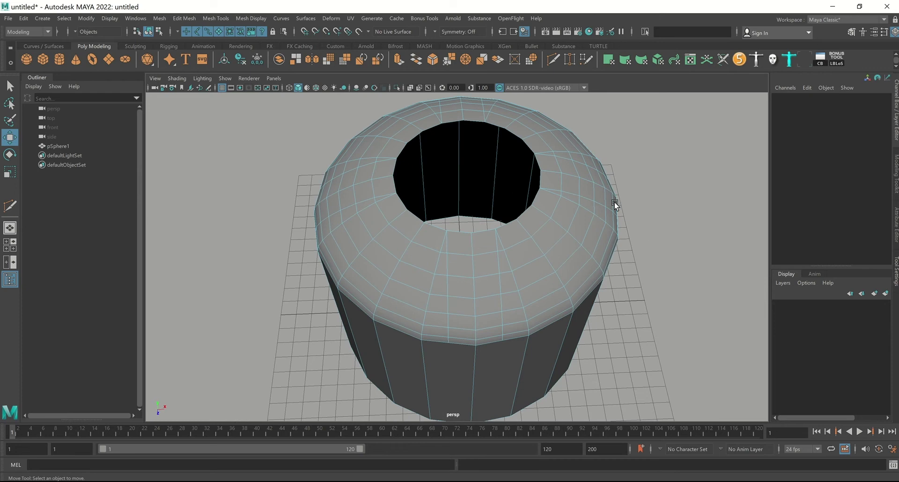
pyautogui.click(602, 184)
pyautogui.press('3')
pyautogui.click(702, 95)
pyautogui.moveTo(694, 122)
pyautogui.keyDown('alt'); pyautogui.mouseDown()
pyautogui.moveTo(628, 234)
pyautogui.moveTo(573, 219)
pyautogui.mouseUp(); pyautogui.keyUp('alt')
pyautogui.click(572, 219)
# Step: Tumble around the smoothed tank to inspect the opening up close and from above
pyautogui.click(665, 244)
pyautogui.moveTo(665, 244)
pyautogui.keyDown('alt'); pyautogui.mouseDown()
pyautogui.moveTo(649, 285)
pyautogui.moveTo(622, 277)
pyautogui.mouseUp(); pyautogui.keyUp('alt')
pyautogui.keyDown('alt'); pyautogui.moveTo(622, 277); pyautogui.dragTo(637, 322, button='right'); pyautogui.keyUp('alt')
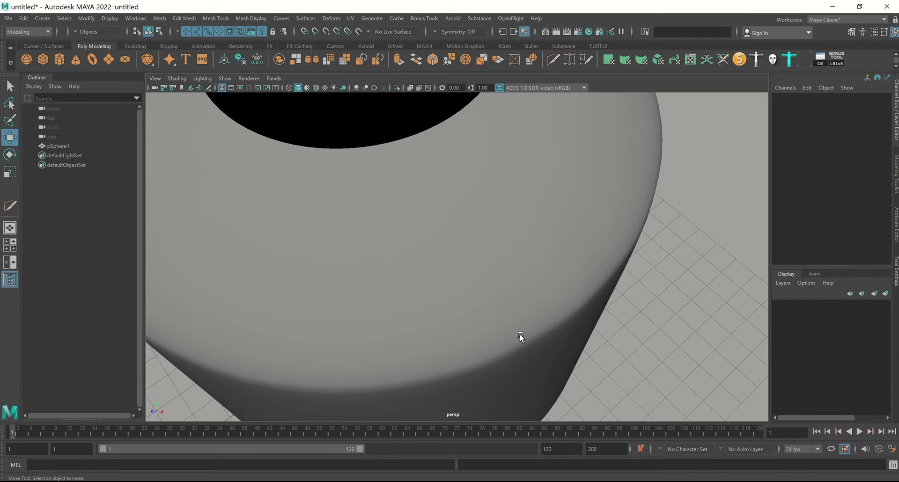
pyautogui.keyDown('alt'); pyautogui.moveTo(621, 300); pyautogui.dragTo(625, 303); pyautogui.keyUp('alt')
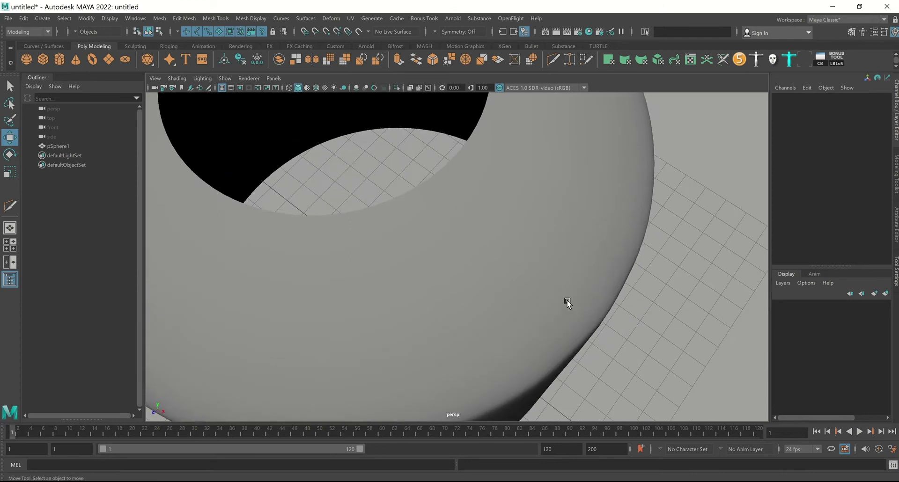
pyautogui.keyDown('alt'); pyautogui.moveTo(567, 300); pyautogui.dragTo(332, 251, button='right'); pyautogui.keyUp('alt')
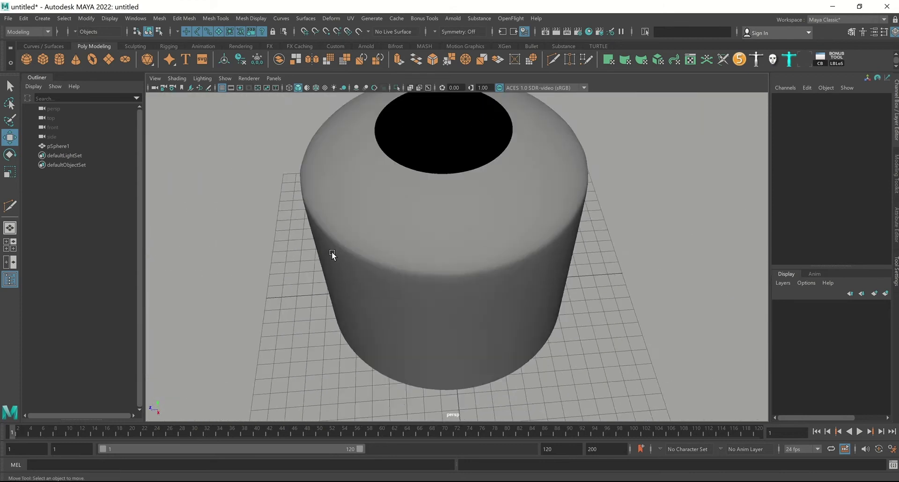
pyautogui.keyDown('alt'); pyautogui.moveTo(332, 251); pyautogui.dragTo(432, 254); pyautogui.keyUp('alt')
pyautogui.keyDown('alt'); pyautogui.moveTo(431, 254); pyautogui.dragTo(457, 226, button='right'); pyautogui.keyUp('alt')
pyautogui.keyDown('alt'); pyautogui.moveTo(457, 227); pyautogui.dragTo(487, 185); pyautogui.keyUp('alt')
pyautogui.moveTo(488, 184)
pyautogui.keyDown('alt'); pyautogui.mouseDown(button='right')
pyautogui.moveTo(552, 229)
pyautogui.moveTo(580, 233)
pyautogui.mouseUp(button='right'); pyautogui.keyUp('alt')
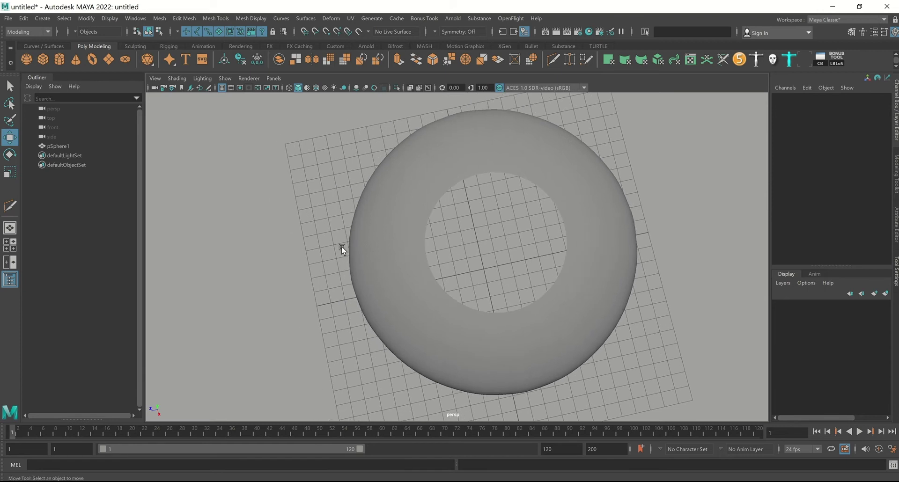
# Step: Inspect the inner edge of the tank top, then look down onto the open top
pyautogui.keyDown('alt'); pyautogui.moveTo(342, 250); pyautogui.dragTo(436, 273); pyautogui.keyUp('alt')
pyautogui.keyDown('alt'); pyautogui.moveTo(435, 273); pyautogui.dragTo(498, 281, button='right'); pyautogui.keyUp('alt')
pyautogui.keyDown('alt'); pyautogui.moveTo(498, 281); pyautogui.dragTo(452, 234); pyautogui.keyUp('alt')
pyautogui.click(423, 224)
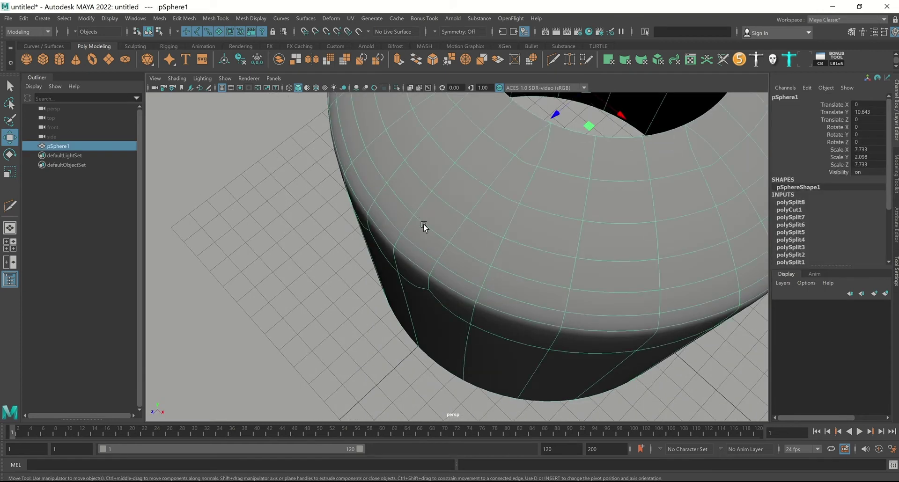
pyautogui.keyDown('alt'); pyautogui.moveTo(423, 223); pyautogui.dragTo(500, 266, button='right'); pyautogui.keyUp('alt')
pyautogui.keyDown('alt'); pyautogui.moveTo(501, 266); pyautogui.dragTo(423, 261); pyautogui.keyUp('alt')
pyautogui.moveTo(553, 333)
pyautogui.keyDown('alt'); pyautogui.mouseDown(button='right')
pyautogui.moveTo(594, 215)
pyautogui.moveTo(504, 168)
pyautogui.mouseUp(button='right'); pyautogui.keyUp('alt')
pyautogui.moveTo(504, 169)
pyautogui.keyDown('alt'); pyautogui.mouseDown()
pyautogui.moveTo(520, 291)
pyautogui.moveTo(500, 263)
pyautogui.moveTo(520, 275)
pyautogui.mouseUp(); pyautogui.keyUp('alt')
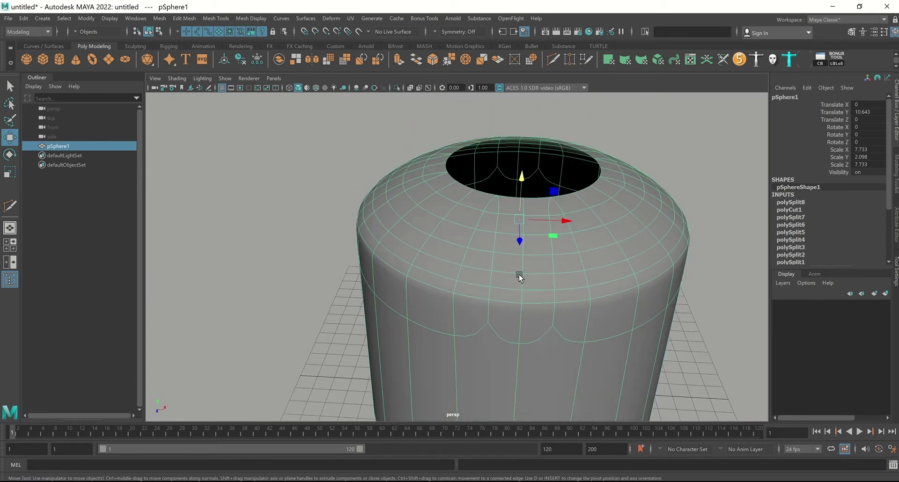
# Step: Select the opening's edge loop and extrude it upward into a raised neck
pyautogui.click(708, 314)
pyautogui.moveTo(609, 251)
pyautogui.keyDown('alt'); pyautogui.mouseDown()
pyautogui.moveTo(544, 226)
pyautogui.moveTo(549, 284)
pyautogui.moveTo(581, 272)
pyautogui.moveTo(569, 240)
pyautogui.mouseUp(); pyautogui.keyUp('alt')
pyautogui.doubleClick(549, 285)
pyautogui.keyDown('shift'); pyautogui.rightClick(559, 232); pyautogui.keyUp('shift')
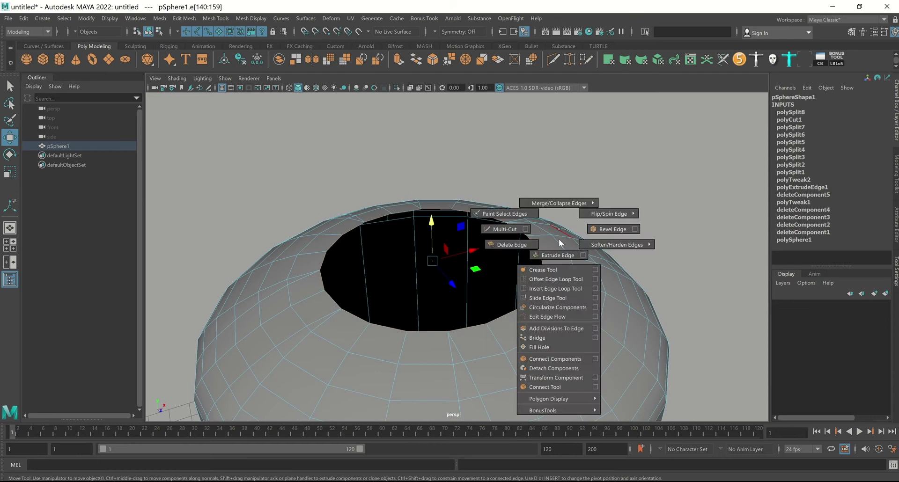
pyautogui.click(558, 255)
pyautogui.moveTo(533, 270)
pyautogui.keyDown('alt'); pyautogui.mouseDown()
pyautogui.moveTo(448, 217)
pyautogui.moveTo(437, 168)
pyautogui.mouseUp(); pyautogui.keyUp('alt')
pyautogui.press('r')
pyautogui.scroll(5, 456, 171)
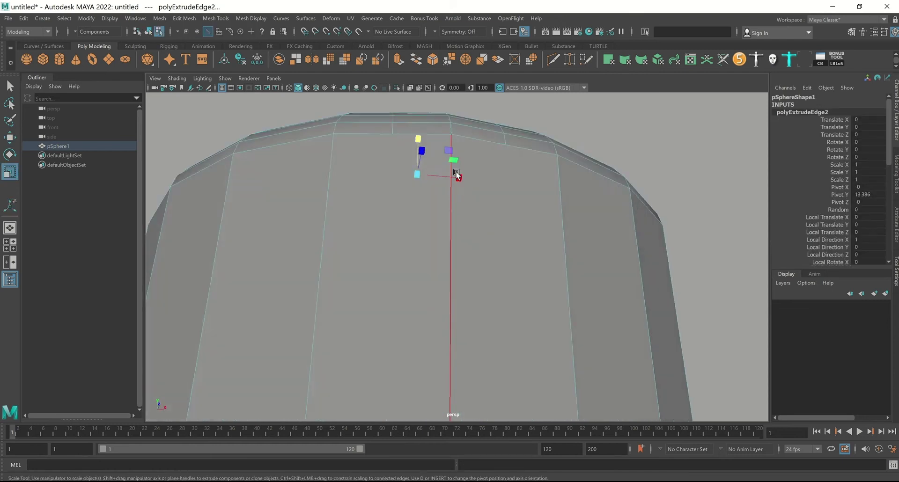
pyautogui.scroll(-5, 491, 174)
pyautogui.moveTo(493, 176)
pyautogui.keyDown('alt'); pyautogui.mouseDown()
pyautogui.moveTo(454, 174)
pyautogui.moveTo(464, 187)
pyautogui.moveTo(451, 223)
pyautogui.mouseUp(); pyautogui.keyUp('alt')
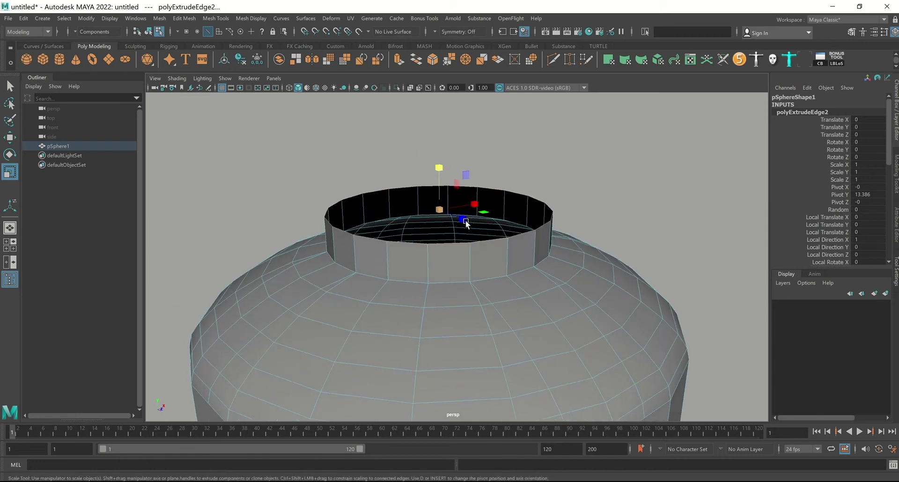
# Step: Select the neck's top edge loop and move it down to shorten the neck
pyautogui.press('w')
pyautogui.moveTo(458, 199); pyautogui.dragTo(552, 155, button='right')
pyautogui.click(609, 237)
pyautogui.scroll(-3, 599, 244)
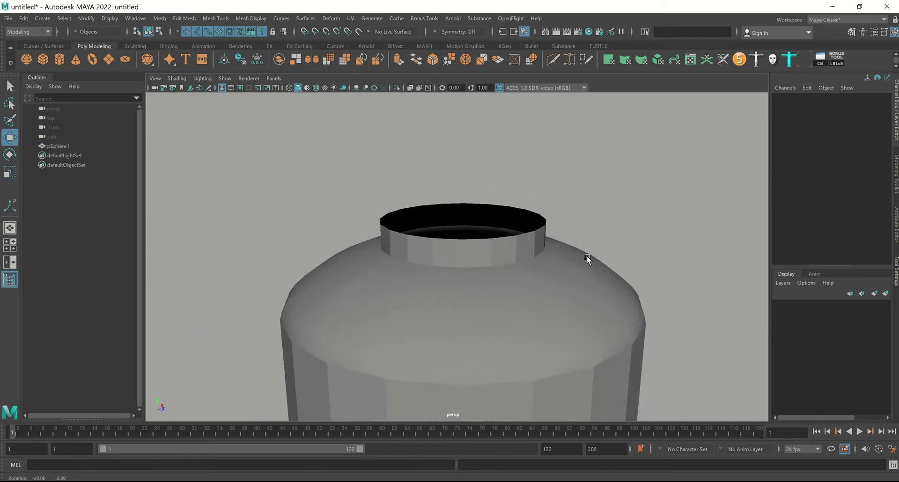
pyautogui.click(526, 262)
pyautogui.keyDown('alt'); pyautogui.moveTo(526, 262); pyautogui.dragTo(528, 223); pyautogui.keyUp('alt')
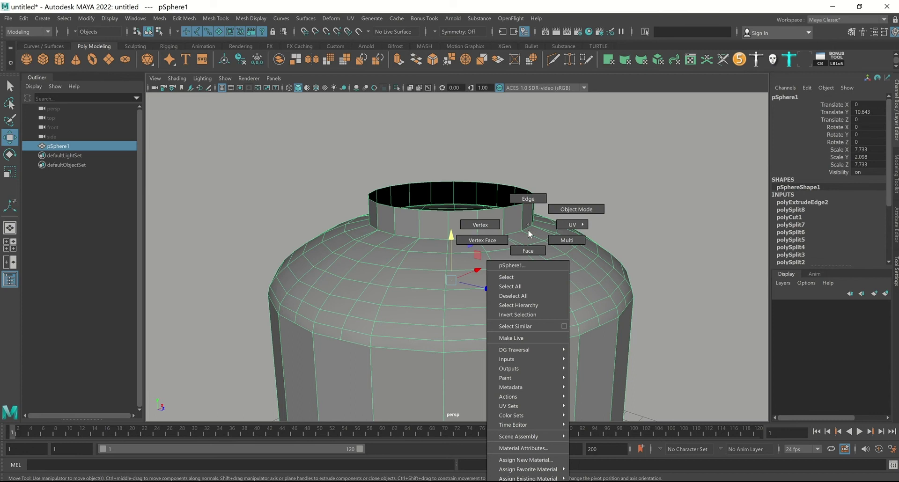
pyautogui.moveTo(527, 223); pyautogui.dragTo(527, 248, button='right')
pyautogui.keyDown('alt'); pyautogui.moveTo(545, 237); pyautogui.dragTo(539, 238, button='middle'); pyautogui.keyUp('alt')
pyautogui.moveTo(450, 228); pyautogui.dragTo(456, 151, button='right')
pyautogui.click(460, 220)
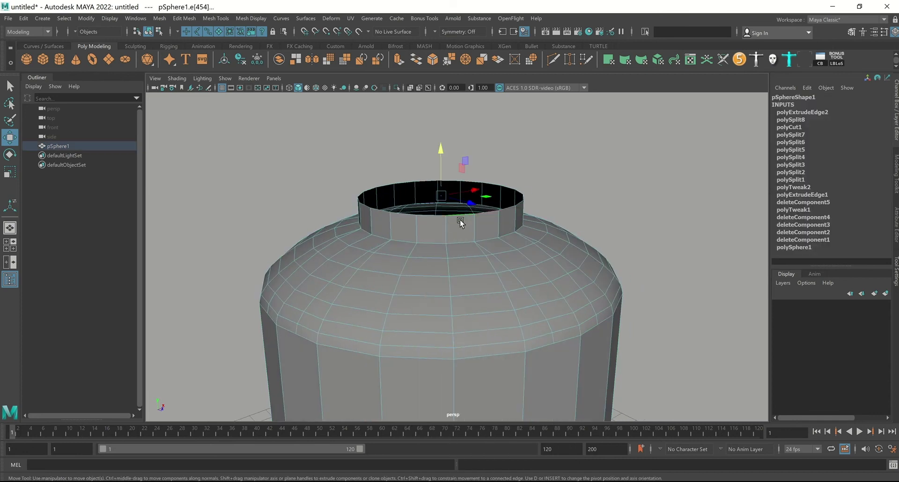
pyautogui.moveTo(443, 149); pyautogui.dragTo(440, 161)
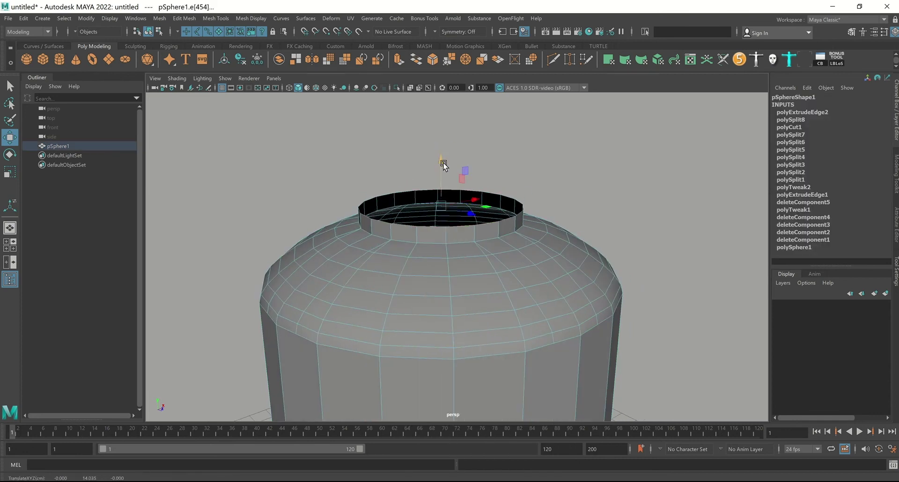
# Step: Extrude the neck's top loop again with Ctrl+E and scale it inward into a flat rim ledge
pyautogui.moveTo(443, 165); pyautogui.dragTo(558, 129, button='right')
pyautogui.keyDown('alt'); pyautogui.moveTo(558, 128); pyautogui.dragTo(534, 263); pyautogui.keyUp('alt')
pyautogui.keyDown('alt'); pyautogui.moveTo(548, 199); pyautogui.dragTo(574, 239, button='right'); pyautogui.keyUp('alt')
pyautogui.moveTo(574, 239); pyautogui.dragTo(561, 150, button='right')
pyautogui.keyDown('alt'); pyautogui.moveTo(561, 245); pyautogui.dragTo(510, 292); pyautogui.keyUp('alt')
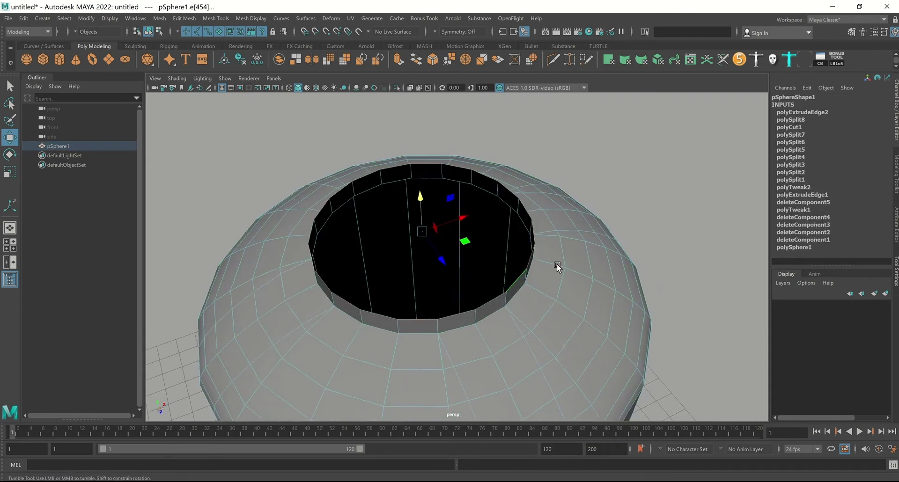
pyautogui.hotkey('ctrl', 'e')
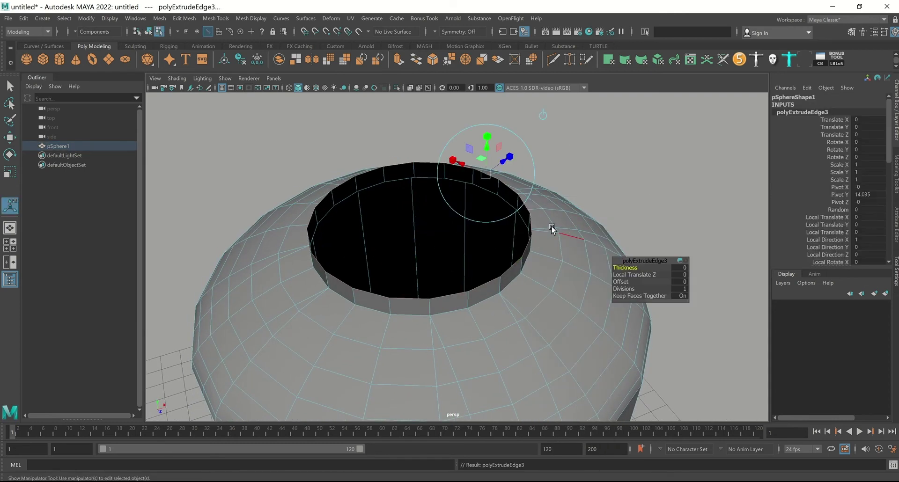
pyautogui.press('r')
pyautogui.moveTo(419, 220); pyautogui.dragTo(394, 220)
pyautogui.moveTo(422, 230); pyautogui.dragTo(461, 187, button='right')
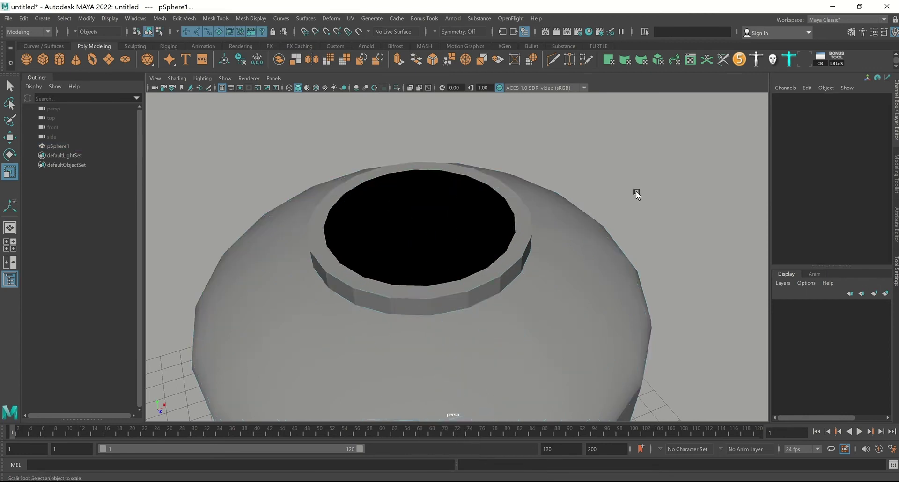
pyautogui.moveTo(634, 193)
pyautogui.keyDown('alt'); pyautogui.mouseDown()
pyautogui.moveTo(581, 263)
pyautogui.moveTo(504, 273)
pyautogui.moveTo(560, 249)
pyautogui.moveTo(597, 247)
pyautogui.moveTo(612, 274)
pyautogui.mouseUp(); pyautogui.keyUp('alt')
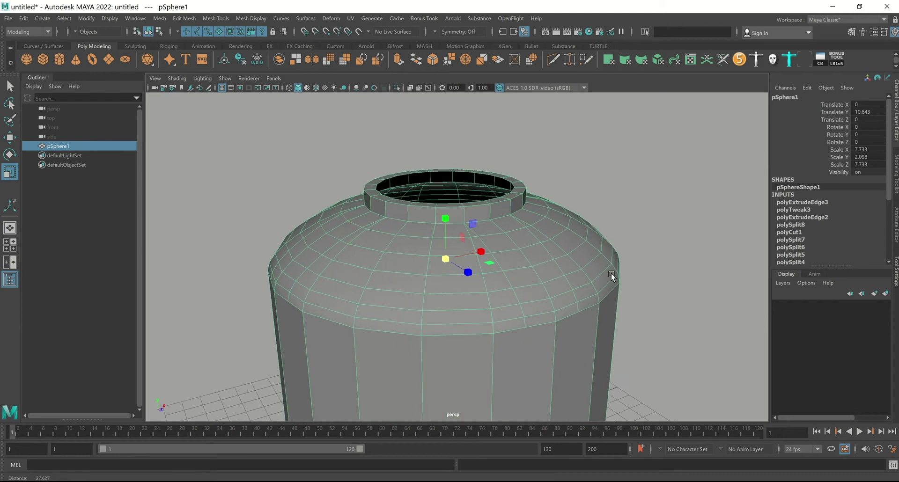
# Step: Select the first two vertical face strips running from below the neck down the dome
pyautogui.moveTo(575, 209); pyautogui.dragTo(510, 228, button='right')
pyautogui.click(487, 228)
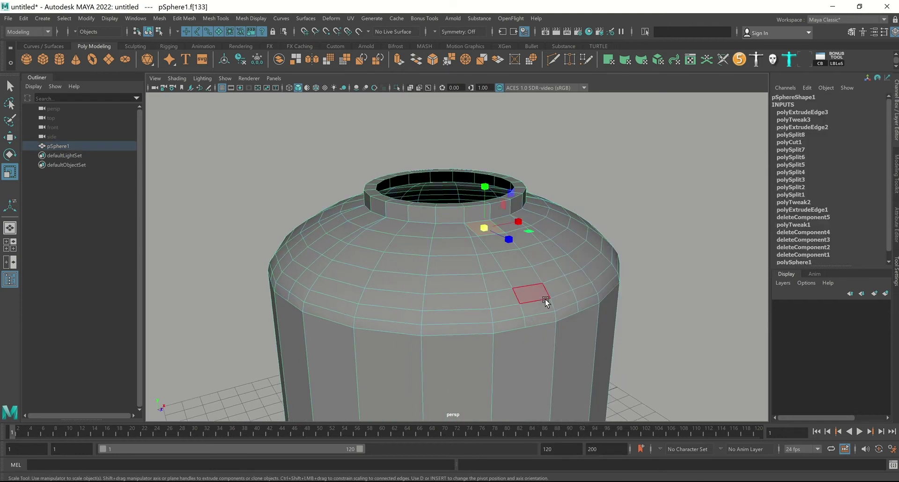
pyautogui.keyDown('shift'); pyautogui.doubleClick(544, 314); pyautogui.keyUp('shift')
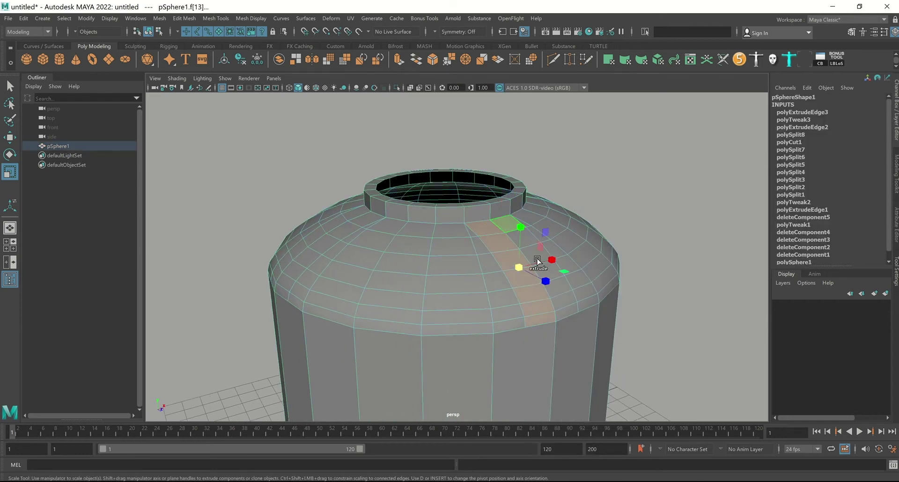
pyautogui.keyDown('alt'); pyautogui.moveTo(567, 312); pyautogui.dragTo(532, 292); pyautogui.keyUp('alt')
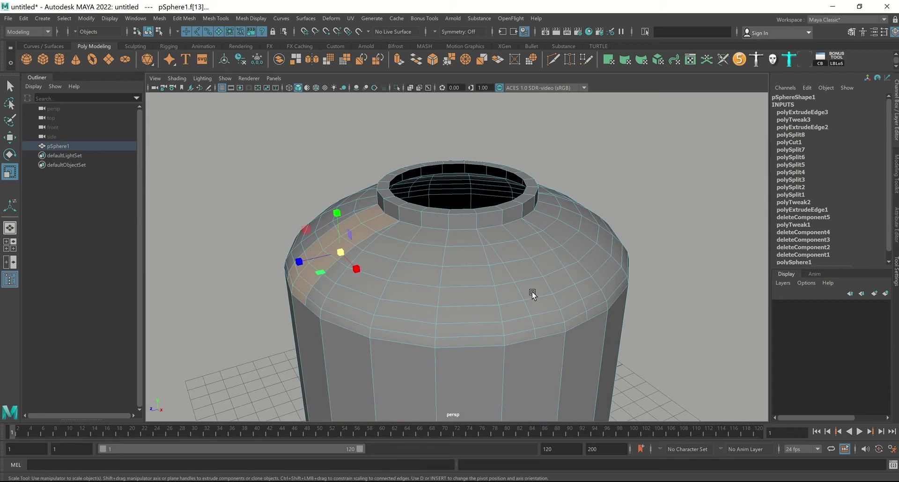
pyautogui.keyDown('shift'); pyautogui.click(495, 234); pyautogui.keyUp('shift')
pyautogui.keyDown('alt'); pyautogui.moveTo(579, 334); pyautogui.dragTo(536, 333); pyautogui.keyUp('alt')
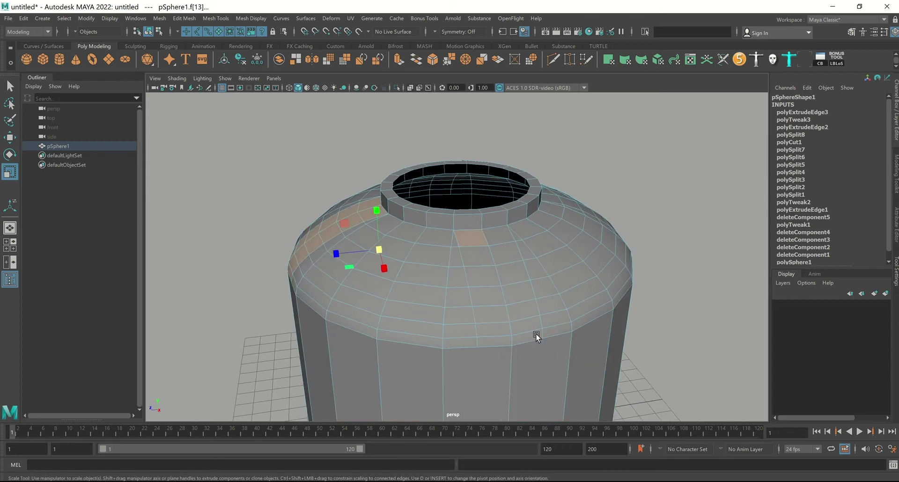
pyautogui.keyDown('shift'); pyautogui.doubleClick(499, 337); pyautogui.keyUp('shift')
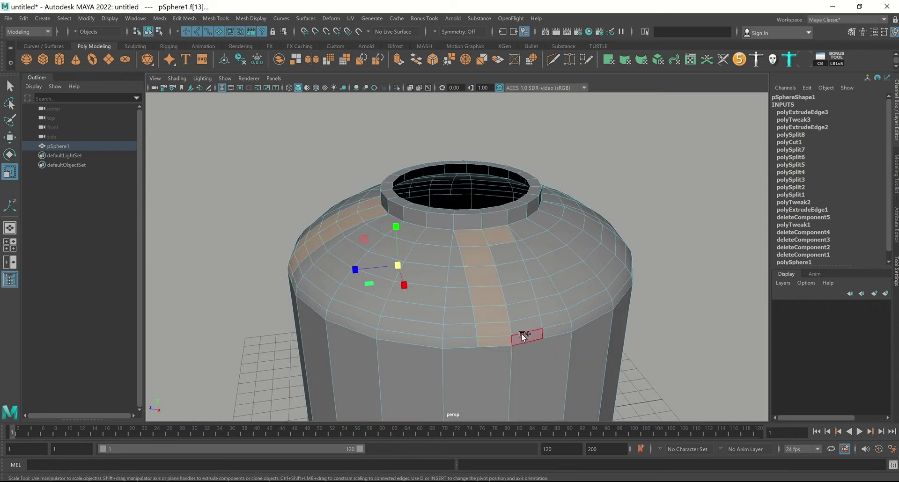
# Step: Add the remaining face strips from neck to rim and extrude all of them
pyautogui.keyDown('alt'); pyautogui.moveTo(550, 286); pyautogui.dragTo(459, 254); pyautogui.keyUp('alt')
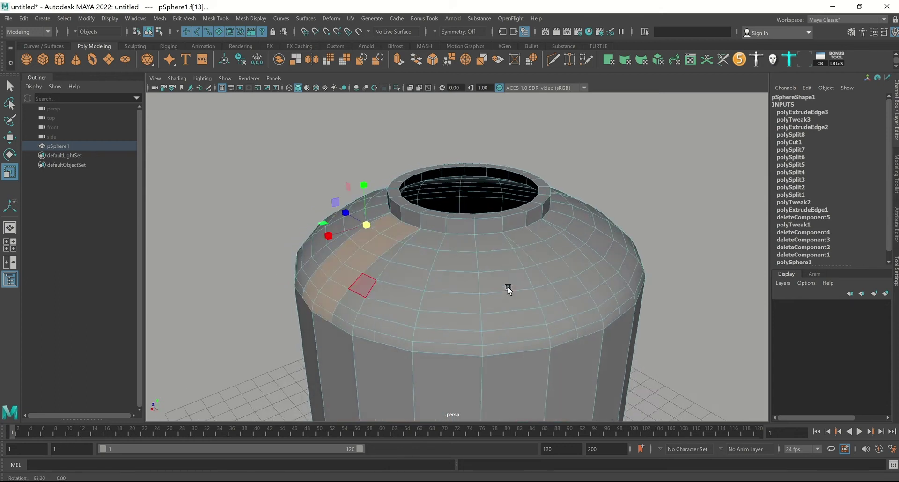
pyautogui.keyDown('shift'); pyautogui.click(457, 251); pyautogui.keyUp('shift')
pyautogui.keyDown('shift'); pyautogui.doubleClick(481, 352); pyautogui.keyUp('shift')
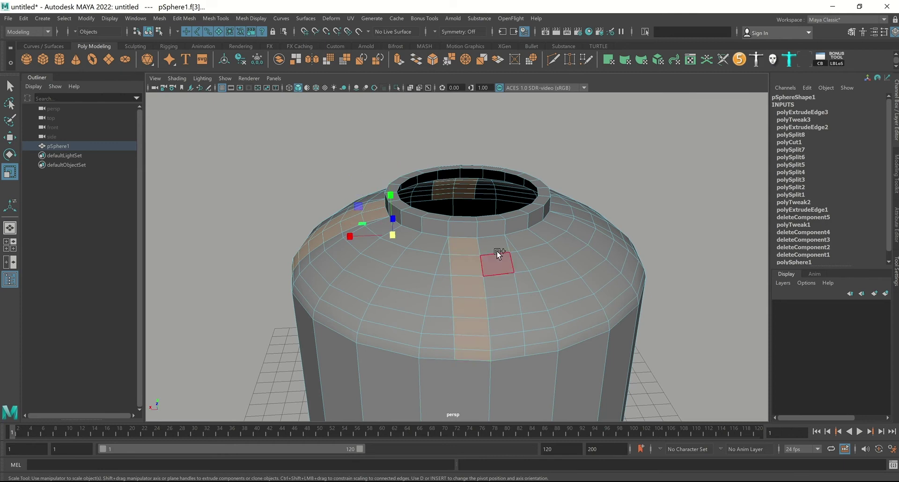
pyautogui.keyDown('alt'); pyautogui.moveTo(528, 337); pyautogui.dragTo(499, 331); pyautogui.keyUp('alt')
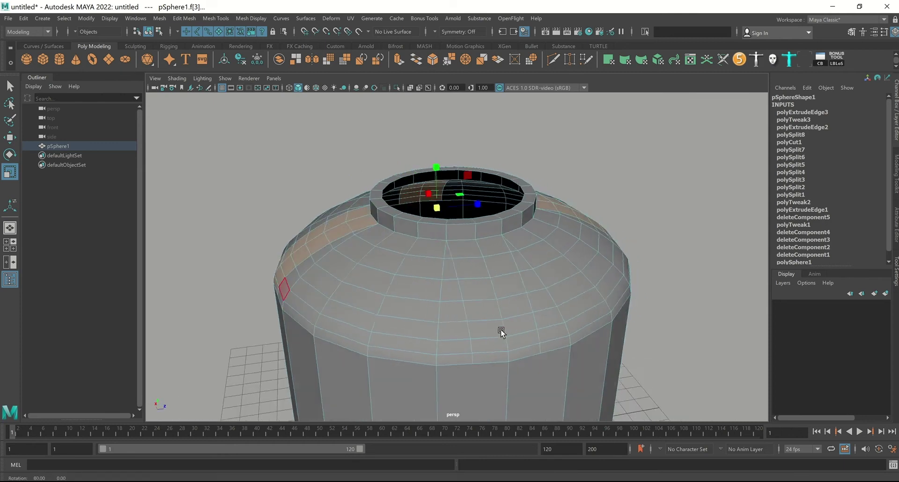
pyautogui.keyDown('shift'); pyautogui.doubleClick(481, 353); pyautogui.keyUp('shift')
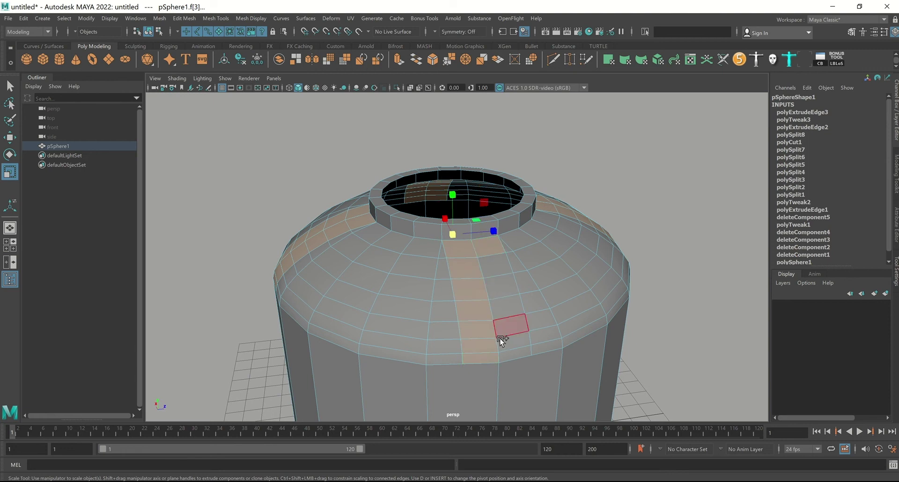
pyautogui.keyDown('shift'); pyautogui.click(514, 352); pyautogui.keyUp('shift')
pyautogui.keyDown('alt'); pyautogui.moveTo(532, 254); pyautogui.dragTo(589, 209); pyautogui.keyUp('alt')
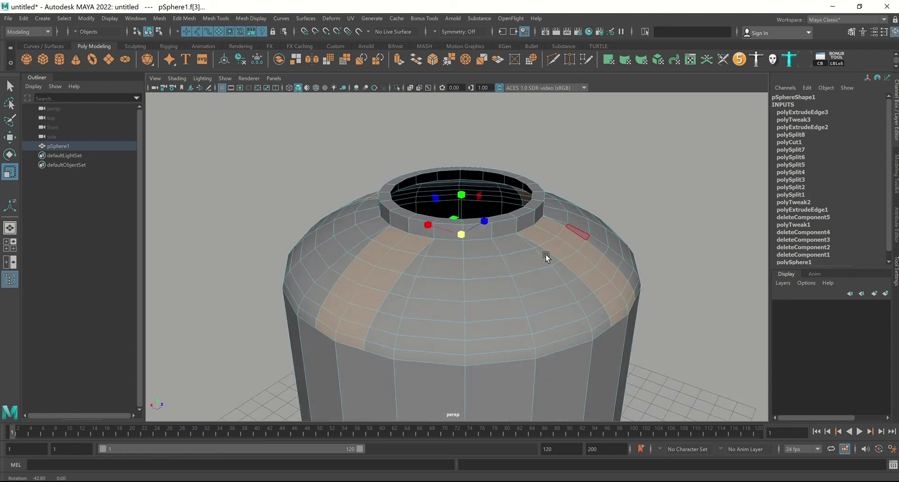
pyautogui.keyDown('shift'); pyautogui.moveTo(588, 210); pyautogui.dragTo(586, 225, button='right'); pyautogui.keyUp('shift')
# Step: Raise, scale outward and lower the extruded strips to form four flat fins
pyautogui.keyDown('alt'); pyautogui.moveTo(527, 251); pyautogui.dragTo(533, 256); pyautogui.keyUp('alt')
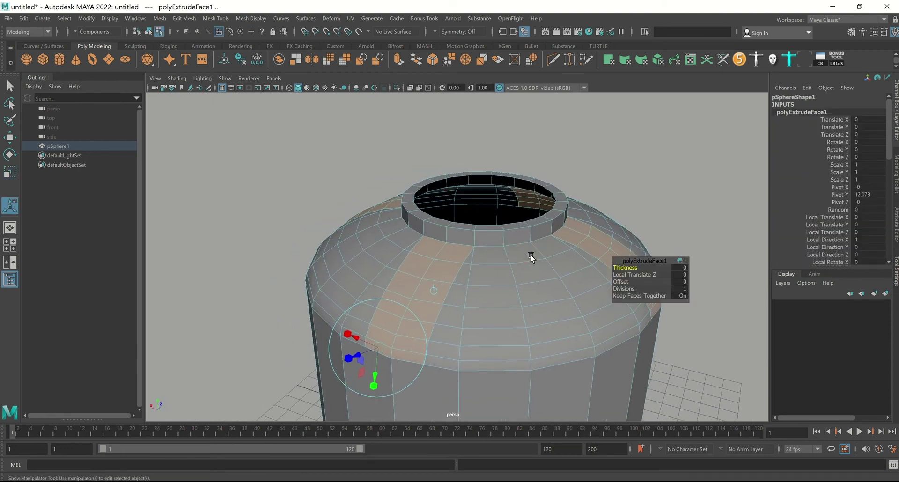
pyautogui.press('w')
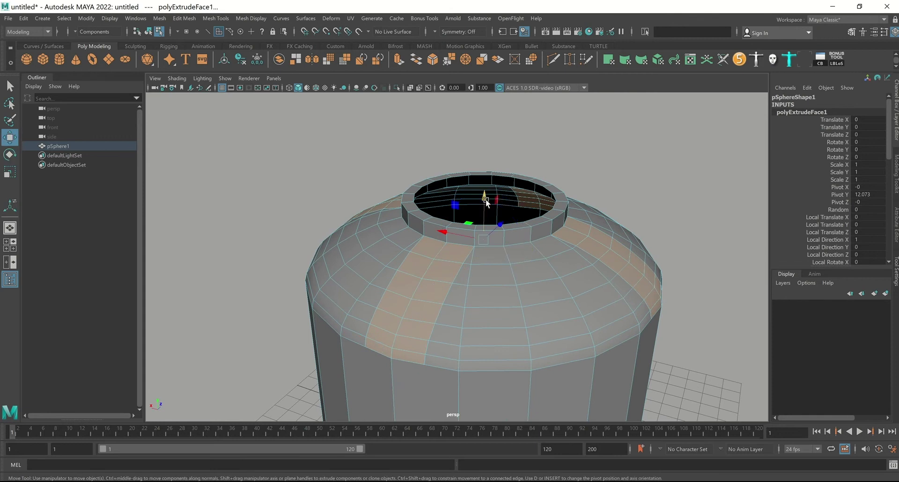
pyautogui.moveTo(486, 202)
pyautogui.mouseDown()
pyautogui.moveTo(482, 147)
pyautogui.moveTo(500, 251)
pyautogui.mouseUp()
pyautogui.press('r')
pyautogui.press('w')
pyautogui.moveTo(485, 152)
pyautogui.mouseDown()
pyautogui.moveTo(481, 239)
pyautogui.moveTo(515, 250)
pyautogui.moveTo(488, 251)
pyautogui.moveTo(542, 253)
pyautogui.mouseUp()
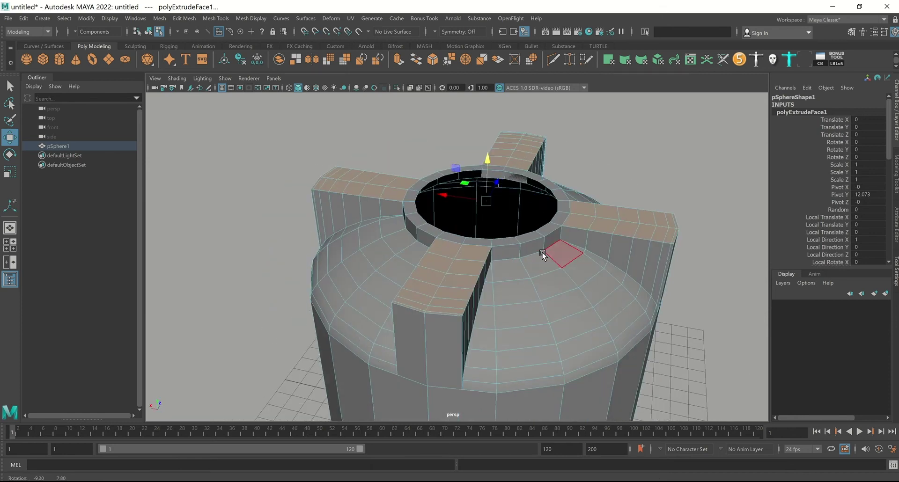
# Step: Return to Object mode and select the mesh
pyautogui.moveTo(529, 234); pyautogui.dragTo(570, 194, button='right')
pyautogui.moveTo(569, 194)
pyautogui.keyDown('alt'); pyautogui.mouseDown()
pyautogui.moveTo(645, 207)
pyautogui.moveTo(589, 211)
pyautogui.mouseUp(); pyautogui.keyUp('alt')
pyautogui.click(481, 268)
pyautogui.keyDown('alt'); pyautogui.moveTo(481, 268); pyautogui.dragTo(530, 251); pyautogui.keyUp('alt')
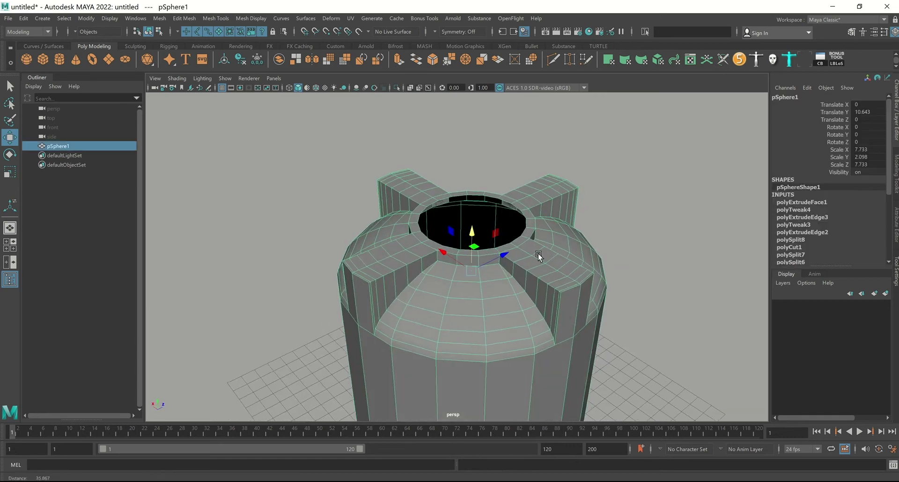
pyautogui.scroll(3, 538, 254)
pyautogui.moveTo(452, 181)
pyautogui.keyDown('alt'); pyautogui.mouseDown()
pyautogui.moveTo(459, 205)
pyautogui.moveTo(502, 221)
pyautogui.moveTo(514, 261)
pyautogui.moveTo(470, 201)
pyautogui.moveTo(519, 268)
pyautogui.mouseUp(); pyautogui.keyUp('alt')
pyautogui.keyDown('alt'); pyautogui.moveTo(520, 268); pyautogui.dragTo(549, 327, button='right'); pyautogui.keyUp('alt')
pyautogui.keyDown('alt'); pyautogui.moveTo(550, 327); pyautogui.dragTo(543, 258); pyautogui.keyUp('alt')
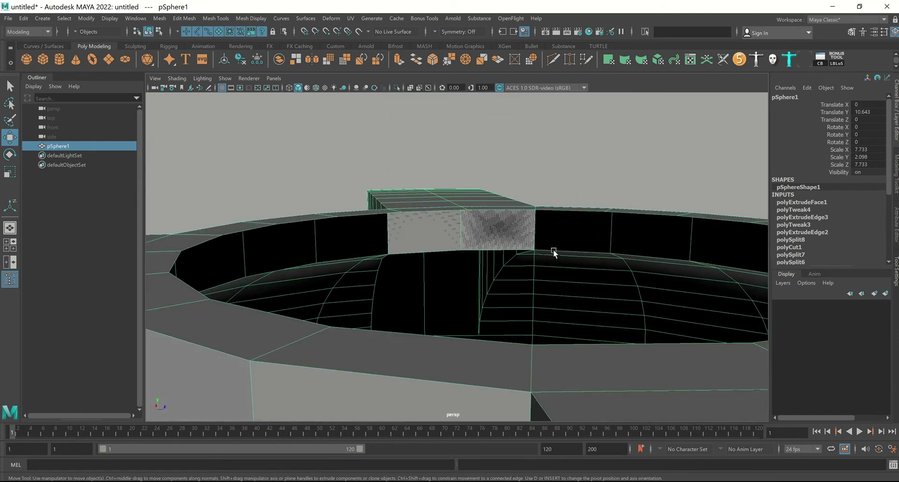
pyautogui.keyDown('alt'); pyautogui.moveTo(552, 249); pyautogui.dragTo(565, 259, button='right'); pyautogui.keyUp('alt')
pyautogui.keyDown('alt'); pyautogui.moveTo(565, 259); pyautogui.dragTo(582, 272); pyautogui.keyUp('alt')
pyautogui.keyDown('alt'); pyautogui.moveTo(583, 271); pyautogui.dragTo(538, 220, button='right'); pyautogui.keyUp('alt')
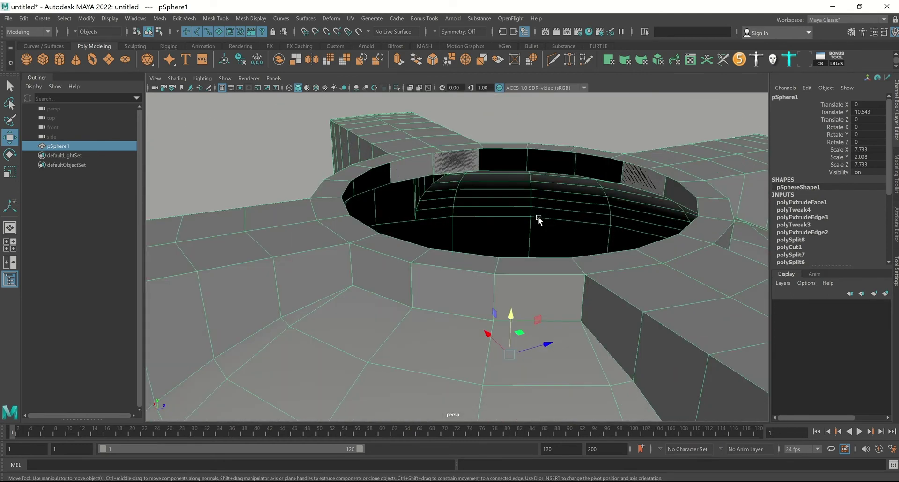
pyautogui.moveTo(518, 285)
pyautogui.keyDown('alt'); pyautogui.mouseDown()
pyautogui.moveTo(522, 258)
pyautogui.moveTo(505, 227)
pyautogui.mouseUp(); pyautogui.keyUp('alt')
pyautogui.click(521, 246)
pyautogui.doubleClick(445, 240)
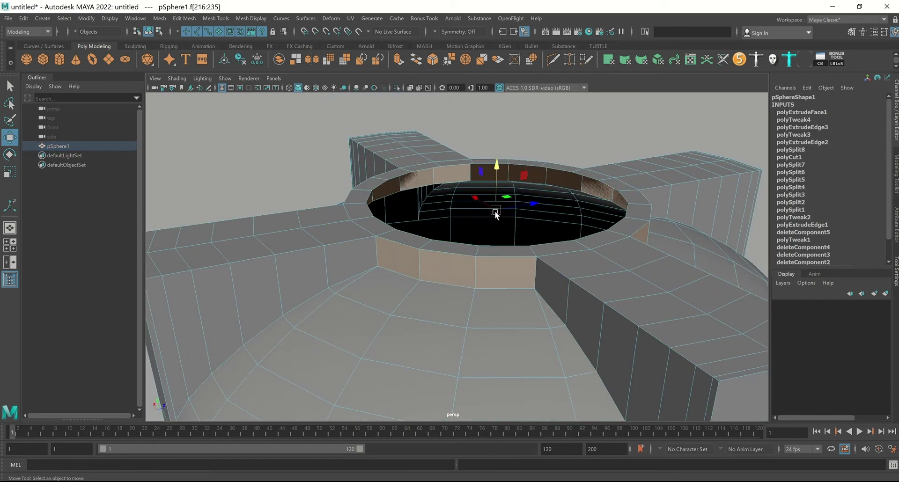
pyautogui.click(504, 217)
pyautogui.moveTo(508, 220)
pyautogui.keyDown('alt'); pyautogui.mouseDown()
pyautogui.moveTo(529, 245)
pyautogui.moveTo(497, 270)
pyautogui.moveTo(504, 285)
pyautogui.moveTo(443, 251)
pyautogui.mouseUp(); pyautogui.keyUp('alt')
pyautogui.click(442, 250)
pyautogui.moveTo(521, 242)
pyautogui.keyDown('alt'); pyautogui.mouseDown()
pyautogui.moveTo(580, 259)
pyautogui.moveTo(532, 210)
pyautogui.mouseUp(); pyautogui.keyUp('alt')
pyautogui.click(532, 211)
pyautogui.moveTo(597, 310)
pyautogui.keyDown('alt'); pyautogui.mouseDown()
pyautogui.moveTo(553, 273)
pyautogui.moveTo(445, 281)
pyautogui.moveTo(539, 229)
pyautogui.moveTo(603, 229)
pyautogui.moveTo(526, 252)
pyautogui.moveTo(600, 256)
pyautogui.moveTo(545, 263)
pyautogui.moveTo(545, 247)
pyautogui.mouseUp(); pyautogui.keyUp('alt')
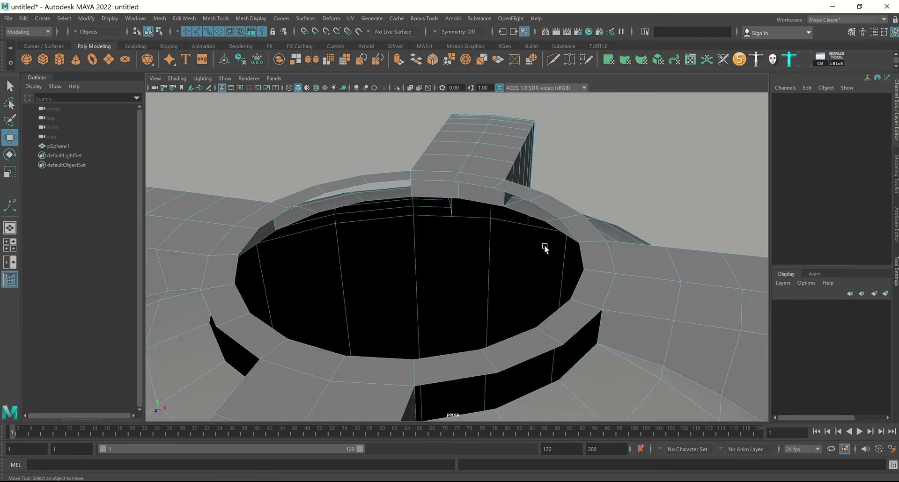
# Step: Delete the two neck-ring faces the fins overlap, then switch to vertex editing
pyautogui.click(497, 199)
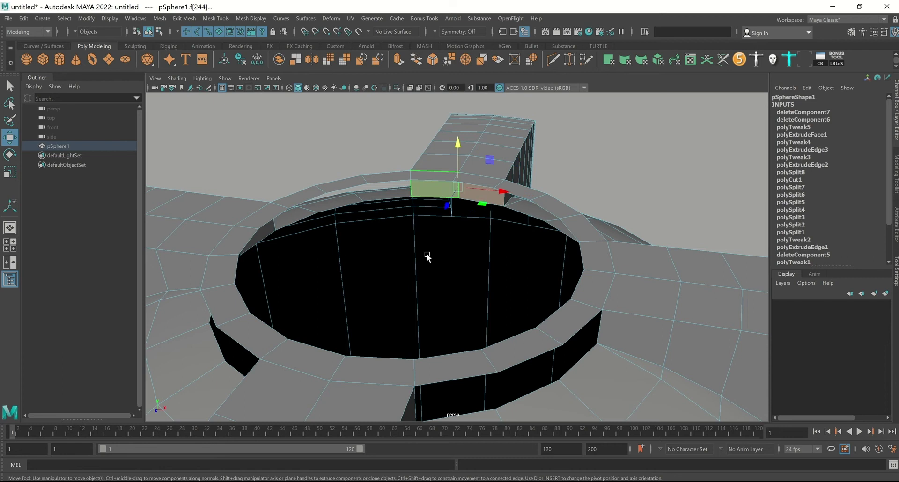
pyautogui.keyDown('alt'); pyautogui.moveTo(425, 255); pyautogui.dragTo(389, 218); pyautogui.keyUp('alt')
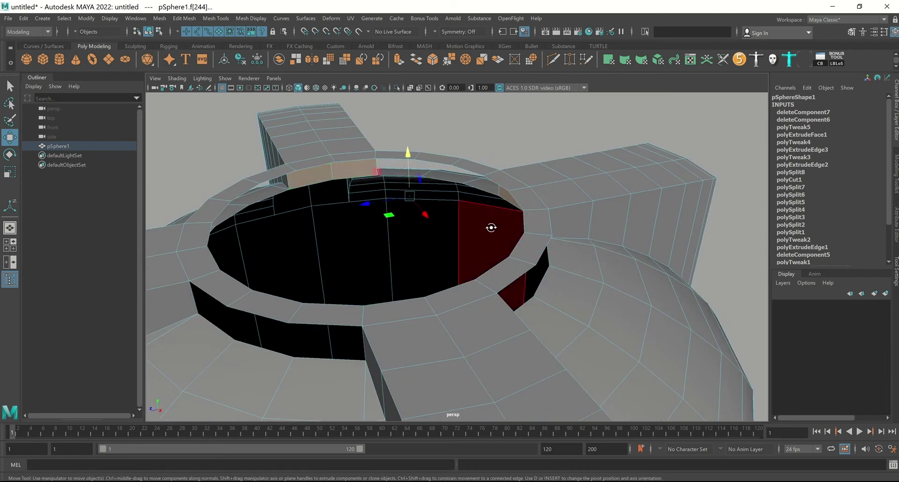
pyautogui.moveTo(491, 227)
pyautogui.keyDown('alt'); pyautogui.mouseDown()
pyautogui.moveTo(444, 231)
pyautogui.moveTo(419, 202)
pyautogui.mouseUp(); pyautogui.keyUp('alt')
pyautogui.keyDown('shift'); pyautogui.click(425, 137); pyautogui.keyUp('shift')
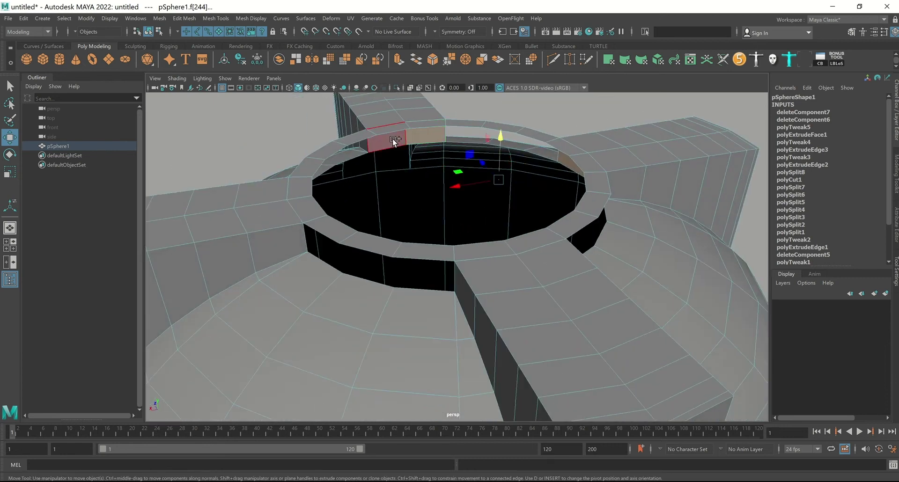
pyautogui.press('Delete')
pyautogui.moveTo(556, 155)
pyautogui.keyDown('alt'); pyautogui.mouseDown()
pyautogui.moveTo(636, 143)
pyautogui.moveTo(562, 144)
pyautogui.moveTo(572, 227)
pyautogui.moveTo(638, 269)
pyautogui.mouseUp(); pyautogui.keyUp('alt')
pyautogui.scroll(-5, 585, 155)
pyautogui.scroll(5, 548, 281)
pyautogui.moveTo(548, 282)
pyautogui.keyDown('alt'); pyautogui.mouseDown()
pyautogui.moveTo(541, 258)
pyautogui.moveTo(583, 256)
pyautogui.mouseUp(); pyautogui.keyUp('alt')
pyautogui.moveTo(560, 218); pyautogui.dragTo(541, 187, button='right')
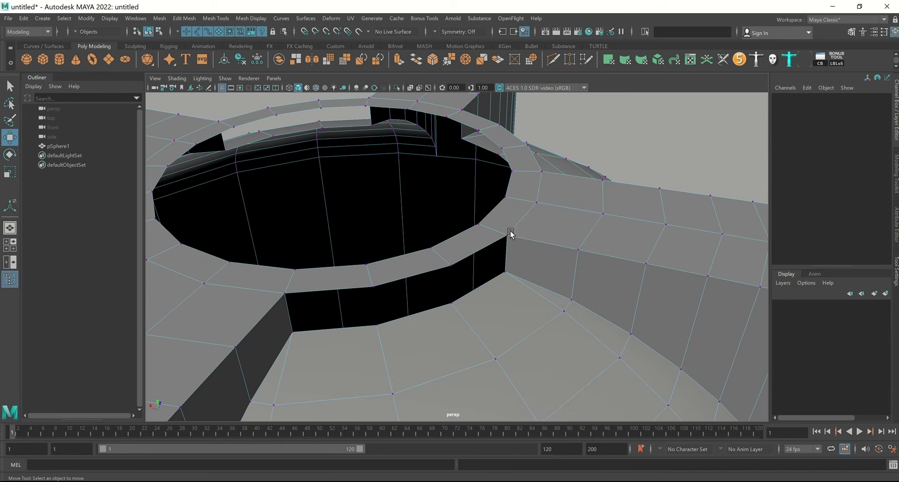
# Step: Move vtx[216] onto the neighbouring rim vertex, then merge all vertices with threshold 0.01
pyautogui.click(509, 236)
pyautogui.moveTo(456, 210); pyautogui.dragTo(502, 242, button='middle')
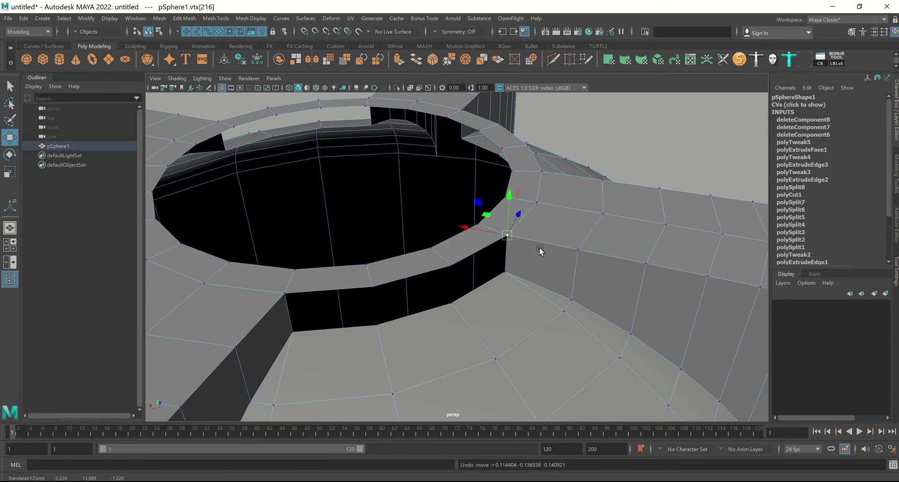
pyautogui.keyDown('alt'); pyautogui.moveTo(538, 251); pyautogui.dragTo(413, 197, button='right'); pyautogui.keyUp('alt')
pyautogui.keyDown('alt'); pyautogui.moveTo(413, 196); pyautogui.dragTo(415, 195); pyautogui.keyUp('alt')
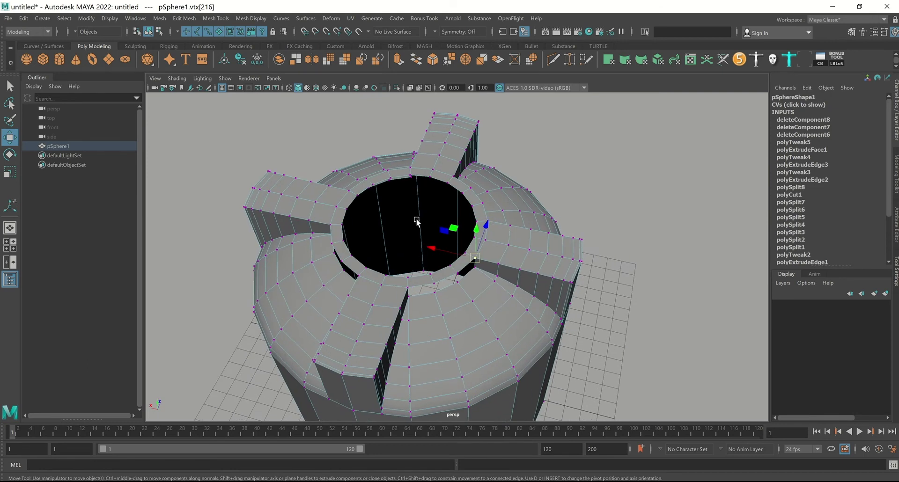
pyautogui.keyDown('alt'); pyautogui.moveTo(415, 190); pyautogui.dragTo(318, 208, button='right'); pyautogui.keyUp('alt')
pyautogui.moveTo(318, 207); pyautogui.dragTo(562, 398)
pyautogui.moveTo(337, 215)
pyautogui.keyDown('alt'); pyautogui.mouseDown(button='right')
pyautogui.moveTo(468, 262)
pyautogui.moveTo(543, 171)
pyautogui.moveTo(591, 259)
pyautogui.mouseUp(button='right'); pyautogui.keyUp('alt')
# Step: Reselect the fin-corner vertex to check the merge, then switch to edge selection
pyautogui.keyDown('alt'); pyautogui.moveTo(592, 259); pyautogui.dragTo(537, 315); pyautogui.keyUp('alt')
pyautogui.scroll(2, 417, 250)
pyautogui.press('w')
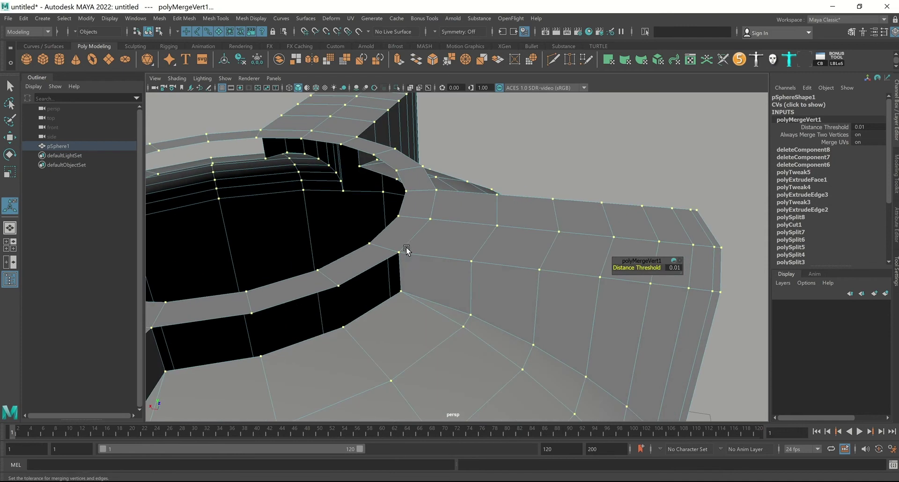
pyautogui.click(406, 258)
pyautogui.scroll(-1, 412, 251)
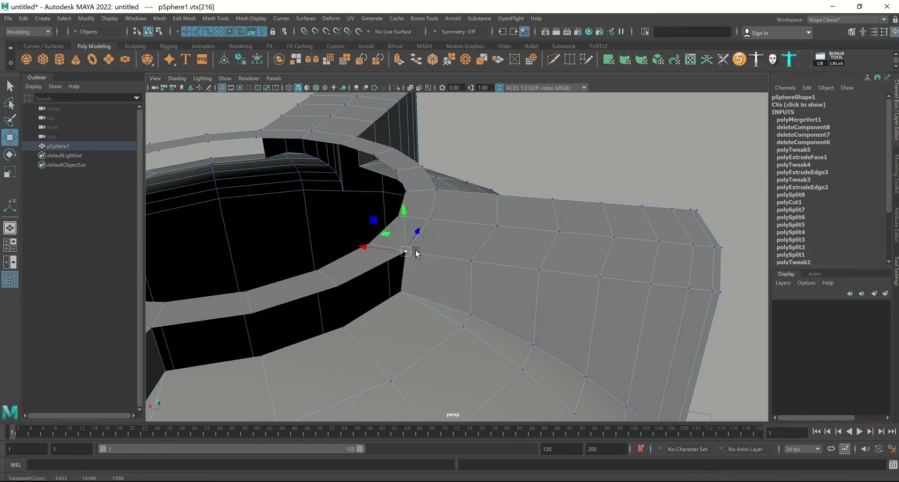
pyautogui.scroll(-3, 422, 234)
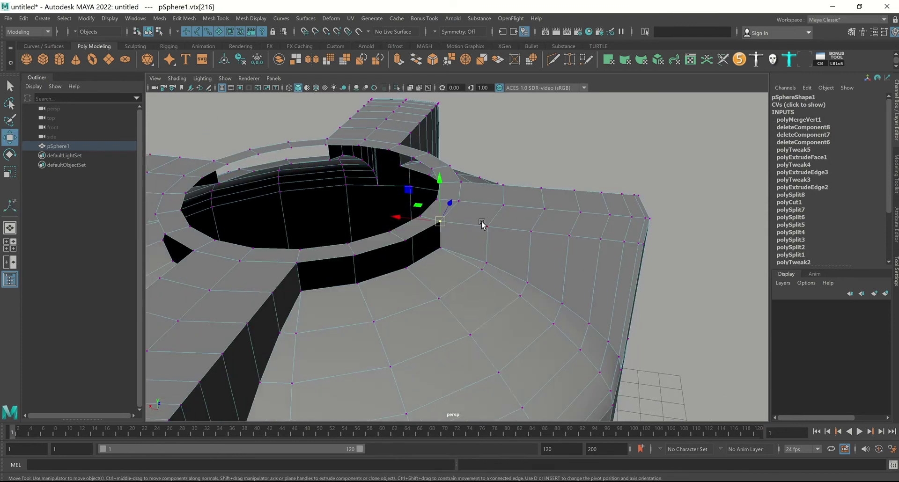
pyautogui.moveTo(482, 225); pyautogui.dragTo(482, 197, button='right')
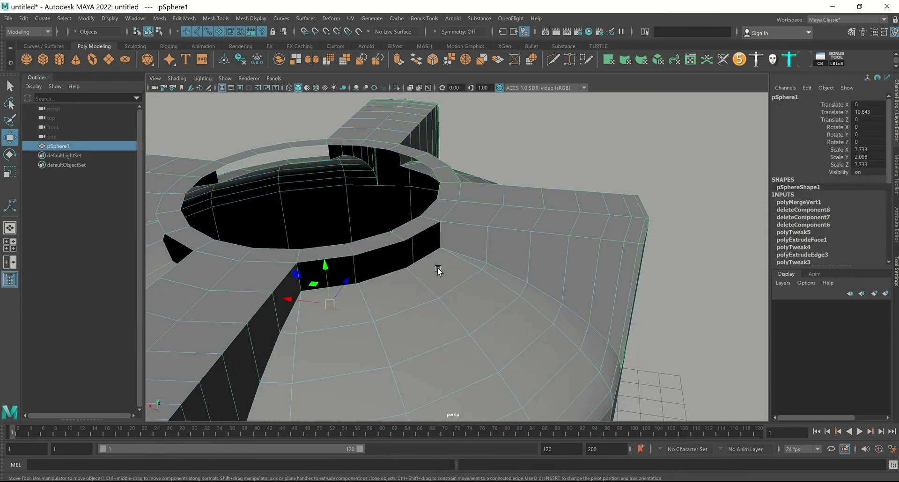
# Step: Bridge the border edges across the first two gaps in the neck band
pyautogui.click(420, 259)
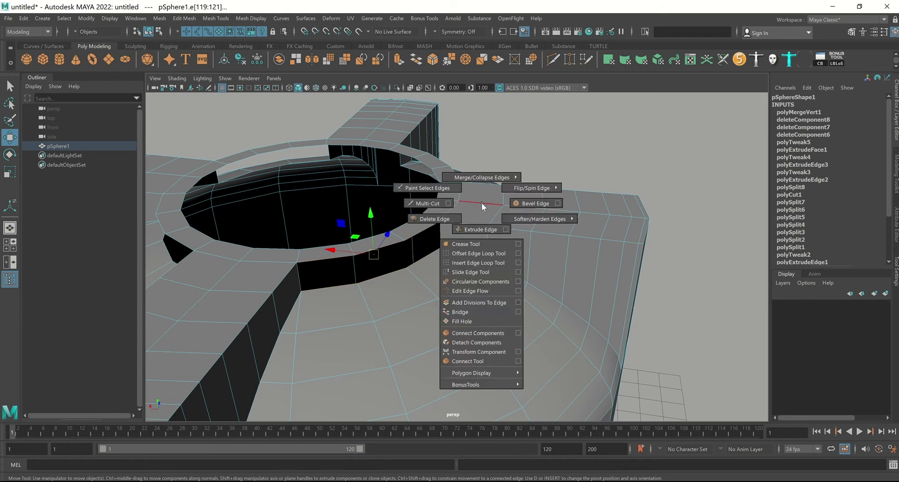
pyautogui.keyDown('shift'); pyautogui.moveTo(481, 251); pyautogui.dragTo(482, 315, button='right'); pyautogui.keyUp('shift')
pyautogui.moveTo(482, 315)
pyautogui.keyDown('alt'); pyautogui.mouseDown()
pyautogui.moveTo(490, 293)
pyautogui.moveTo(450, 295)
pyautogui.moveTo(412, 282)
pyautogui.moveTo(465, 243)
pyautogui.moveTo(514, 254)
pyautogui.mouseUp(); pyautogui.keyUp('alt')
pyautogui.click(464, 244)
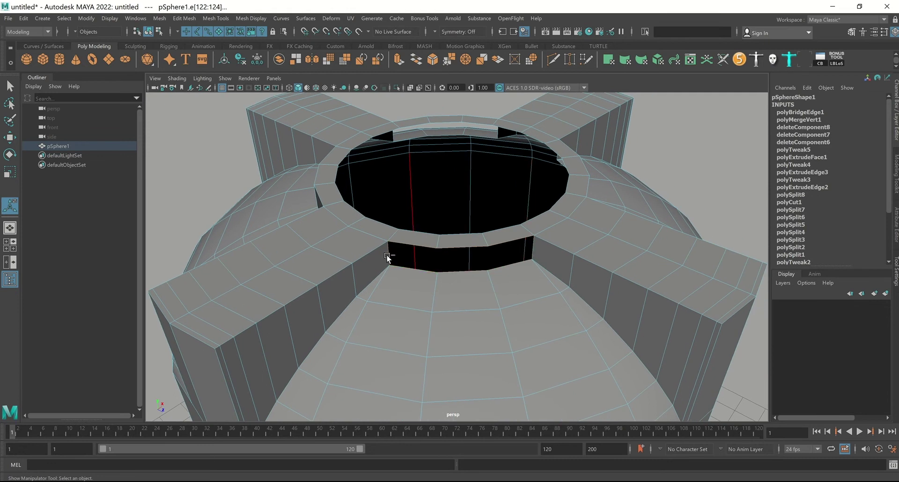
pyautogui.press('g')
pyautogui.moveTo(506, 209)
pyautogui.keyDown('alt'); pyautogui.mouseDown()
pyautogui.moveTo(568, 208)
pyautogui.moveTo(480, 213)
pyautogui.moveTo(498, 257)
pyautogui.moveTo(464, 206)
pyautogui.mouseUp(); pyautogui.keyUp('alt')
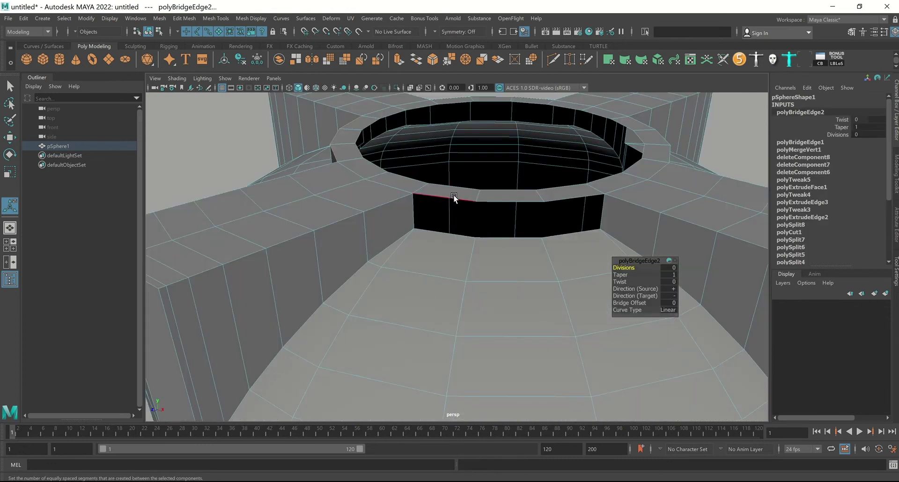
# Step: Bridge the remaining two gaps with G, completing polyBridgeEdge1–4 around the collar
pyautogui.click(453, 195)
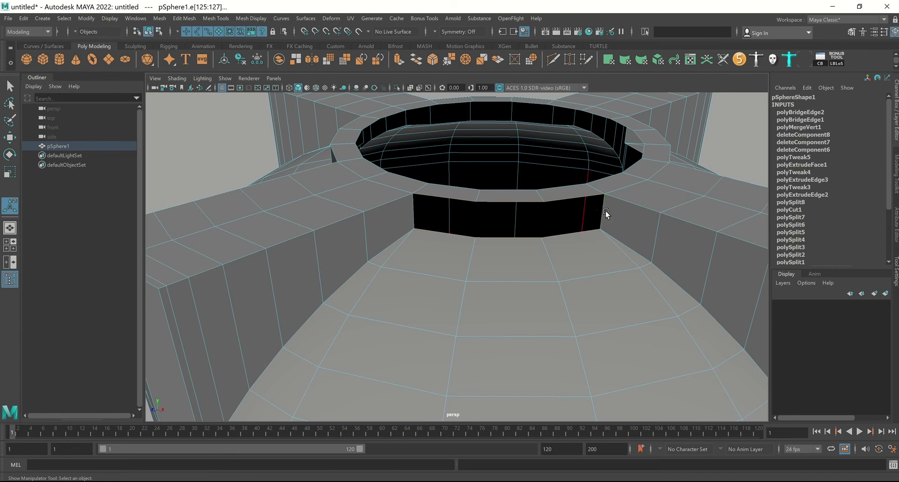
pyautogui.press('g')
pyautogui.moveTo(617, 230)
pyautogui.keyDown('alt'); pyautogui.mouseDown()
pyautogui.moveTo(603, 227)
pyautogui.moveTo(570, 271)
pyautogui.moveTo(552, 195)
pyautogui.moveTo(583, 189)
pyautogui.moveTo(549, 197)
pyautogui.moveTo(556, 187)
pyautogui.mouseUp(); pyautogui.keyUp('alt')
pyautogui.click(548, 169)
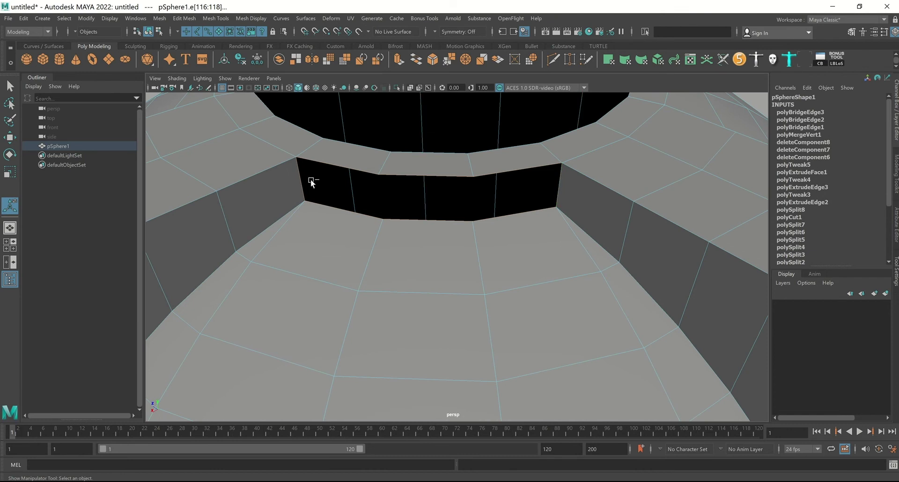
pyautogui.keyDown('alt'); pyautogui.moveTo(279, 186); pyautogui.dragTo(507, 248); pyautogui.keyUp('alt')
pyautogui.press('g')
pyautogui.scroll(-5, 391, 186)
pyautogui.moveTo(391, 187)
pyautogui.keyDown('alt'); pyautogui.mouseDown()
pyautogui.moveTo(454, 186)
pyautogui.moveTo(442, 187)
pyautogui.mouseUp(); pyautogui.keyUp('alt')
# Step: Return to object selection mode and clear the selection
pyautogui.press('F8')
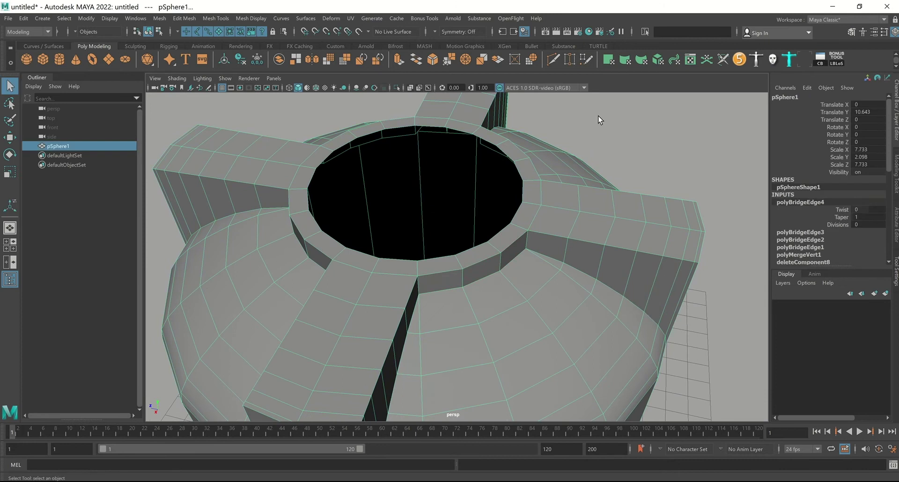
pyautogui.click(598, 115)
pyautogui.moveTo(552, 213)
pyautogui.keyDown('alt'); pyautogui.mouseDown()
pyautogui.moveTo(584, 209)
pyautogui.moveTo(559, 233)
pyautogui.moveTo(695, 195)
pyautogui.mouseUp(); pyautogui.keyUp('alt')
# Step: Select the tank and delete its construction history
pyautogui.click(582, 220)
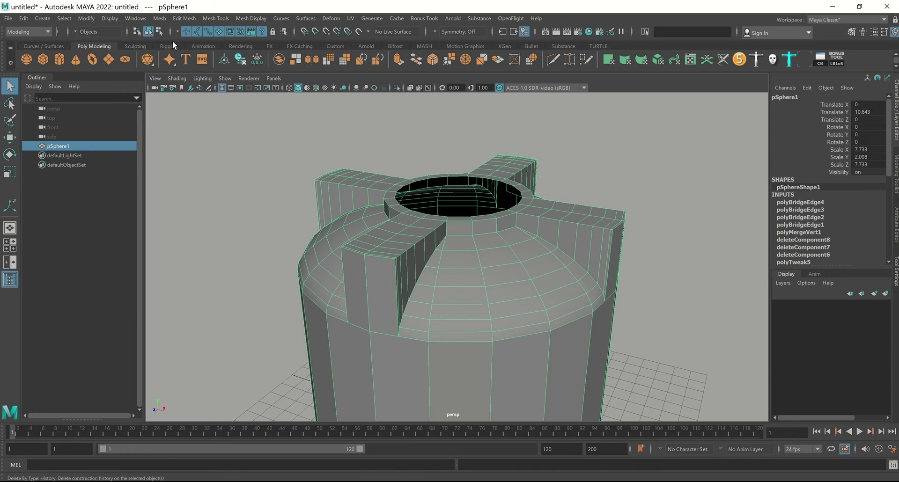
pyautogui.click(24, 19)
pyautogui.moveTo(53, 129)
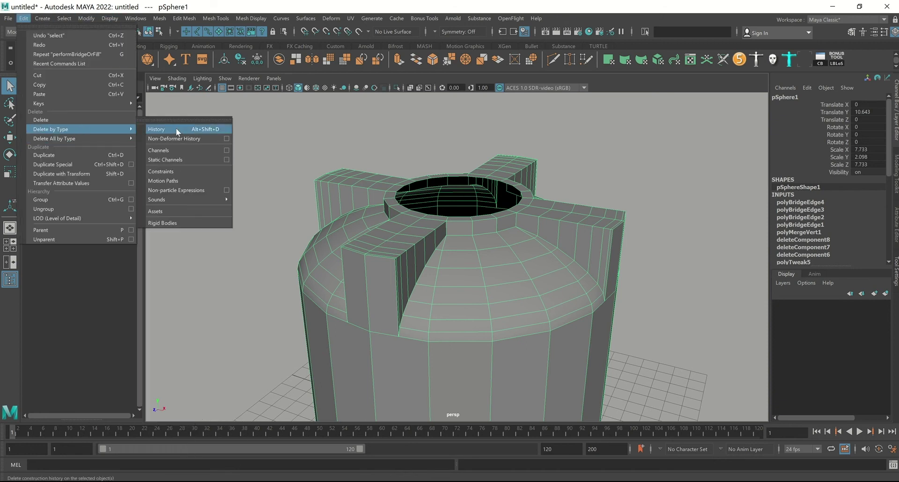
pyautogui.click(159, 129)
# Step: Freeze the tank's transformations so translate reads 0 and scale reads 1
pyautogui.click(23, 18)
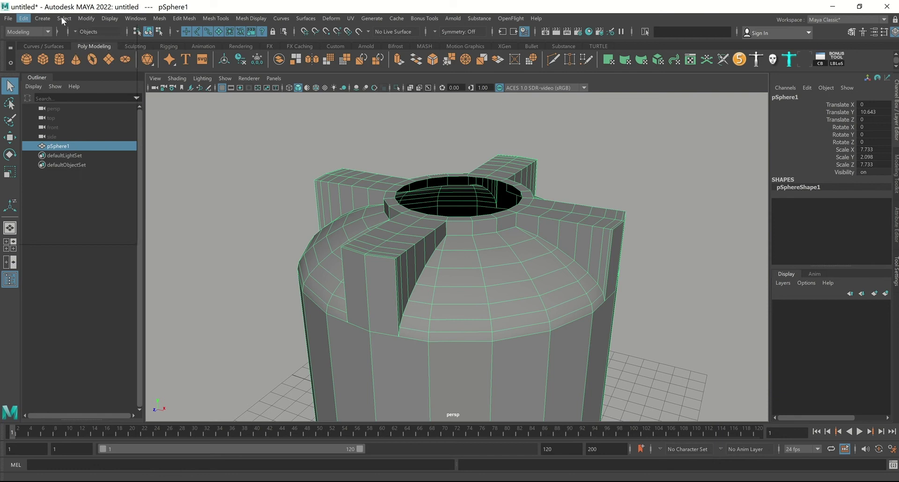
pyautogui.click(85, 19)
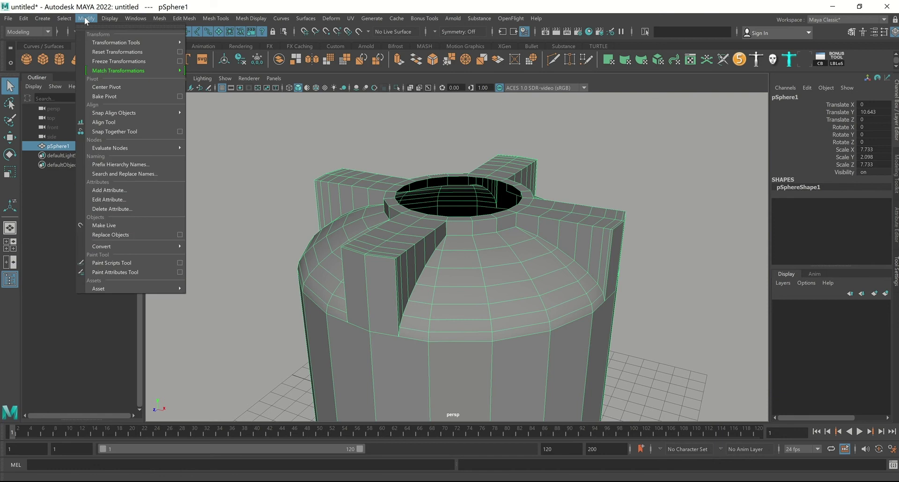
pyautogui.click(120, 63)
pyautogui.click(606, 160)
pyautogui.click(495, 254)
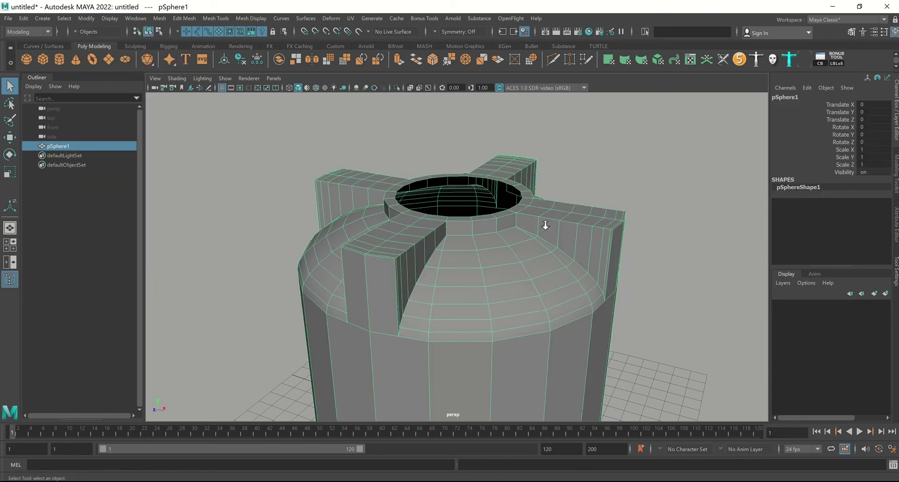
pyautogui.scroll(-2, 545, 222)
pyautogui.scroll(-3, 594, 201)
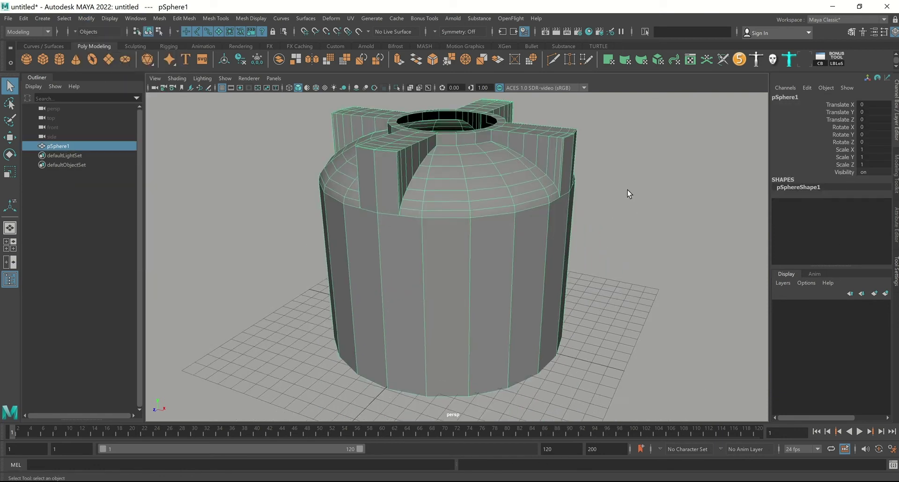
# Step: Orbit around the tank to inspect it from several angles
pyautogui.click(628, 190)
pyautogui.moveTo(706, 273)
pyautogui.keyDown('alt'); pyautogui.mouseDown()
pyautogui.moveTo(679, 281)
pyautogui.moveTo(589, 200)
pyautogui.mouseUp(); pyautogui.keyUp('alt')
pyautogui.click(595, 225)
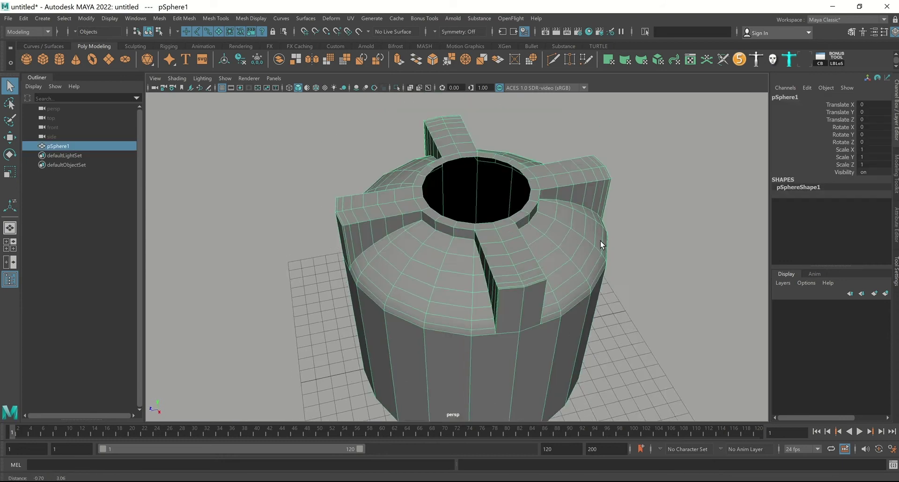
pyautogui.moveTo(598, 245)
pyautogui.keyDown('alt'); pyautogui.mouseDown()
pyautogui.moveTo(543, 214)
pyautogui.moveTo(551, 214)
pyautogui.mouseUp(); pyautogui.keyUp('alt')
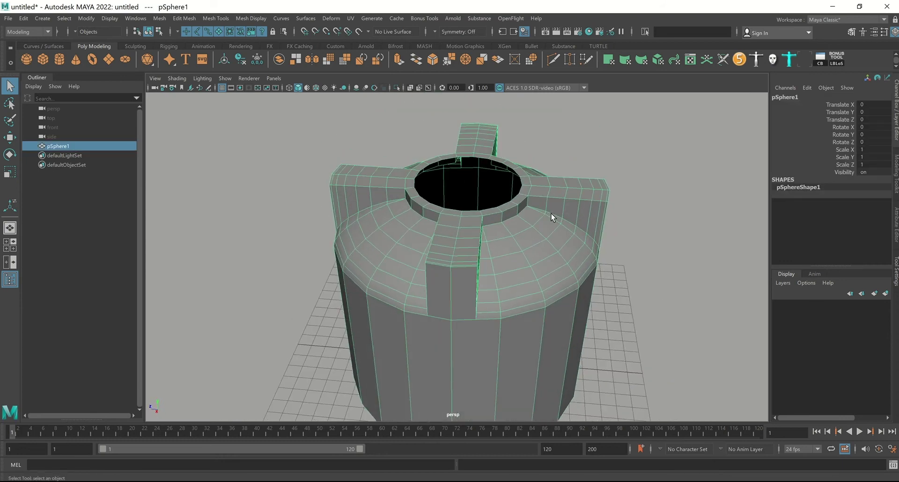
pyautogui.moveTo(600, 261)
pyautogui.keyDown('alt'); pyautogui.mouseDown()
pyautogui.moveTo(556, 251)
pyautogui.moveTo(642, 262)
pyautogui.mouseUp(); pyautogui.keyUp('alt')
pyautogui.click(642, 261)
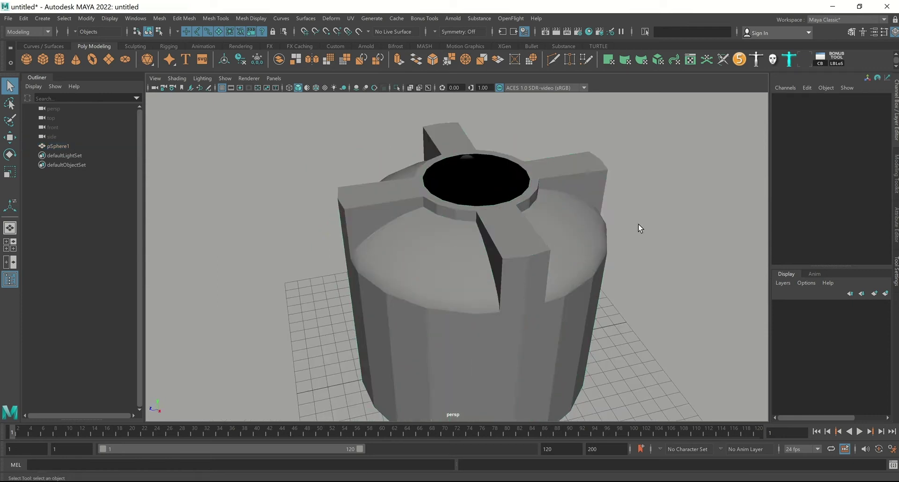
pyautogui.moveTo(638, 227)
pyautogui.keyDown('alt'); pyautogui.mouseDown()
pyautogui.moveTo(536, 223)
pyautogui.moveTo(563, 220)
pyautogui.mouseUp(); pyautogui.keyUp('alt')
pyautogui.click(549, 232)
# Step: Preview the tank smoothed with 3, then turn smoothing off with 1
pyautogui.press('3')
pyautogui.click(638, 245)
pyautogui.moveTo(638, 245)
pyautogui.keyDown('alt'); pyautogui.mouseDown()
pyautogui.moveTo(619, 215)
pyautogui.moveTo(628, 223)
pyautogui.moveTo(552, 227)
pyautogui.moveTo(590, 212)
pyautogui.mouseUp(); pyautogui.keyUp('alt')
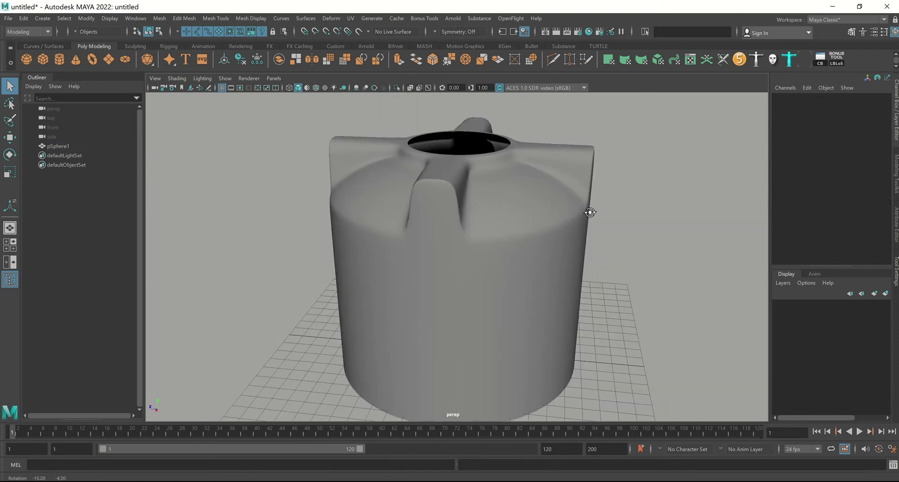
pyautogui.click(557, 205)
pyautogui.press('1')
pyautogui.keyDown('alt'); pyautogui.moveTo(530, 203); pyautogui.dragTo(556, 211); pyautogui.keyUp('alt')
# Step: Zoom in on the top opening and switch to edge selection
pyautogui.scroll(3, 550, 183)
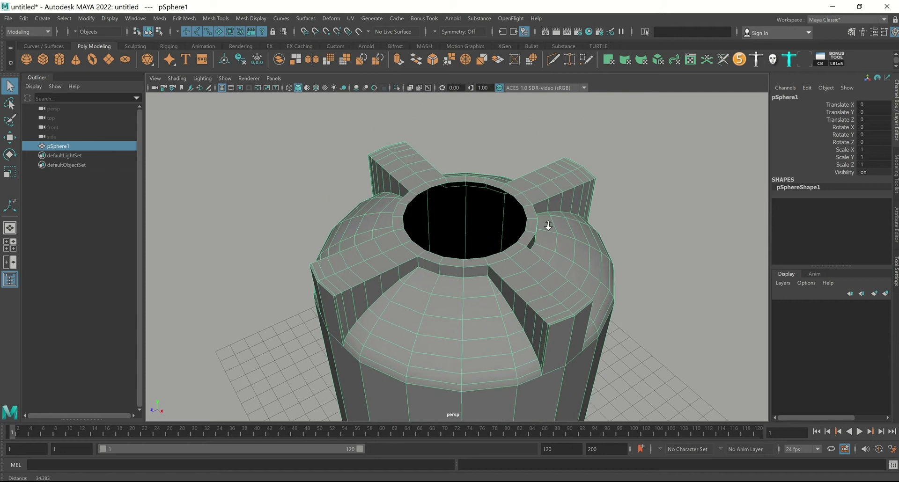
pyautogui.scroll(3, 548, 174)
pyautogui.keyDown('alt'); pyautogui.moveTo(548, 180); pyautogui.dragTo(560, 234); pyautogui.keyUp('alt')
pyautogui.moveTo(546, 171); pyautogui.dragTo(545, 161, button='right')
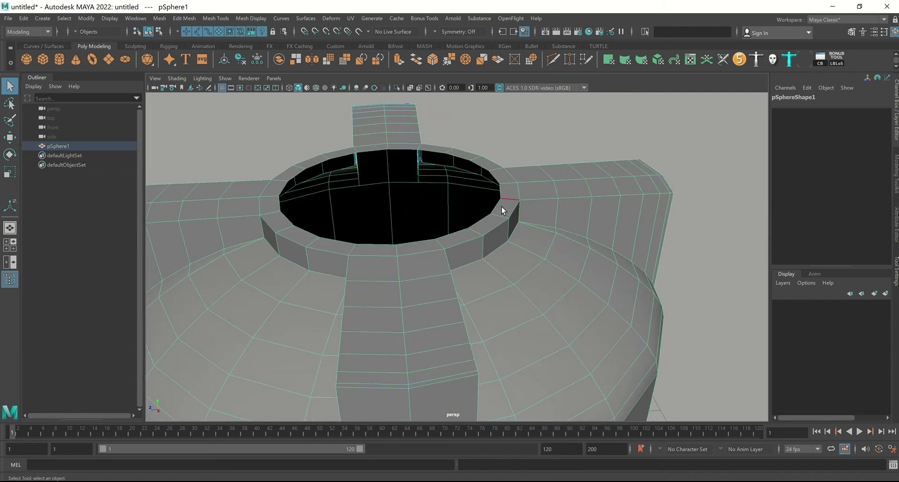
# Step: Select the opening's inner edge loop and scale it slightly inward
pyautogui.click(501, 207)
pyautogui.keyDown('alt'); pyautogui.moveTo(502, 206); pyautogui.dragTo(566, 243); pyautogui.keyUp('alt')
pyautogui.press('r')
pyautogui.keyDown('alt'); pyautogui.moveTo(450, 215); pyautogui.dragTo(454, 254); pyautogui.keyUp('alt')
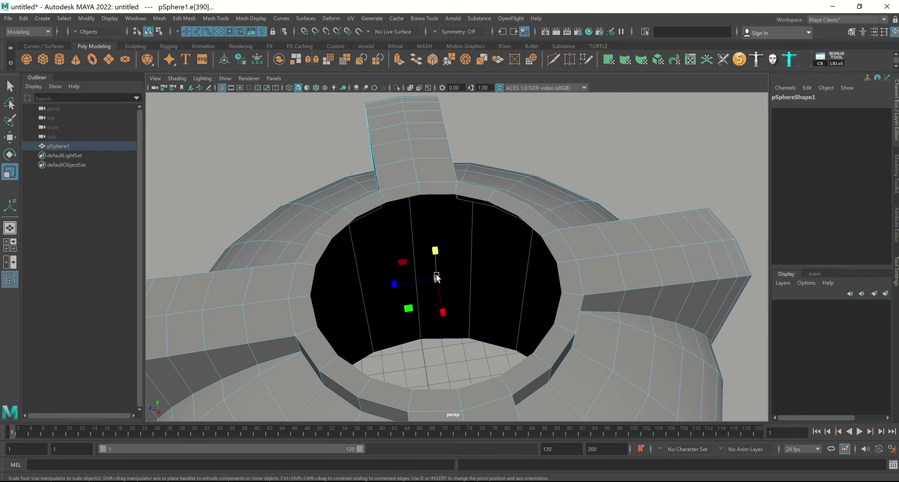
pyautogui.keyDown('alt'); pyautogui.moveTo(458, 237); pyautogui.dragTo(470, 222); pyautogui.keyUp('alt')
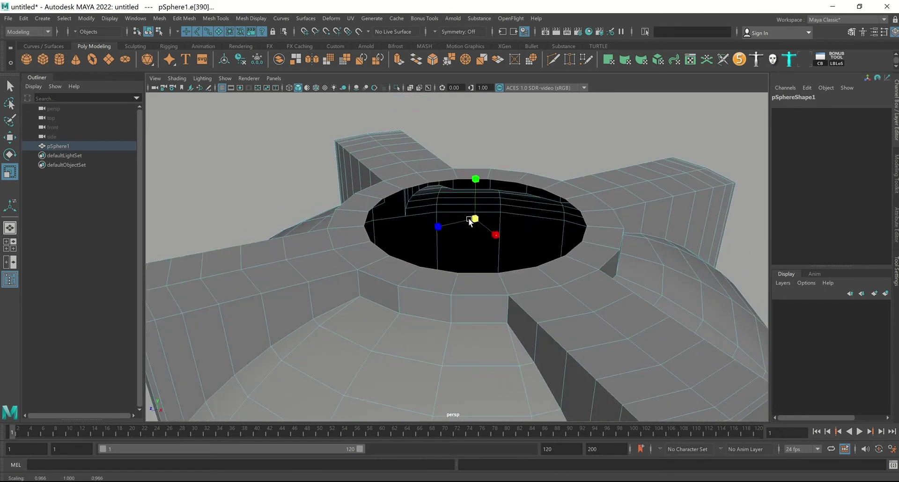
# Step: Extrude the loop and move it up in Y into a rim wall, then reselect the tank
pyautogui.keyDown('shift'); pyautogui.moveTo(633, 189); pyautogui.dragTo(632, 206, button='right'); pyautogui.keyUp('shift')
pyautogui.press('w')
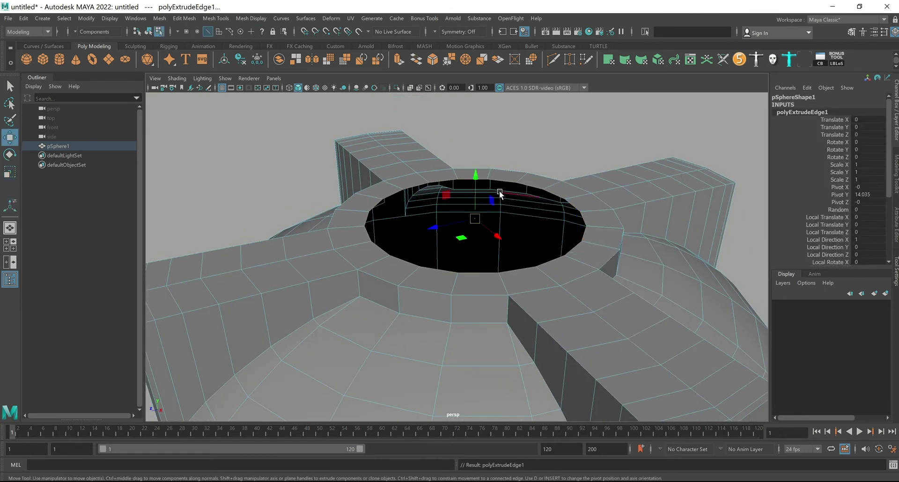
pyautogui.moveTo(476, 175); pyautogui.dragTo(477, 156)
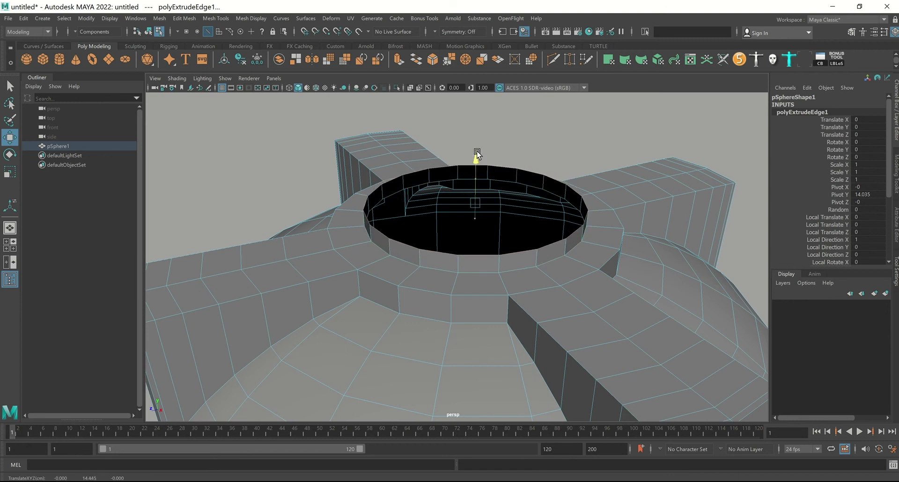
pyautogui.moveTo(482, 152); pyautogui.dragTo(621, 160, button='right')
pyautogui.moveTo(615, 171)
pyautogui.keyDown('alt'); pyautogui.mouseDown()
pyautogui.moveTo(610, 272)
pyautogui.moveTo(600, 251)
pyautogui.mouseUp(); pyautogui.keyUp('alt')
pyautogui.click(596, 250)
pyautogui.keyDown('alt'); pyautogui.moveTo(631, 280); pyautogui.dragTo(577, 222); pyautogui.keyUp('alt')
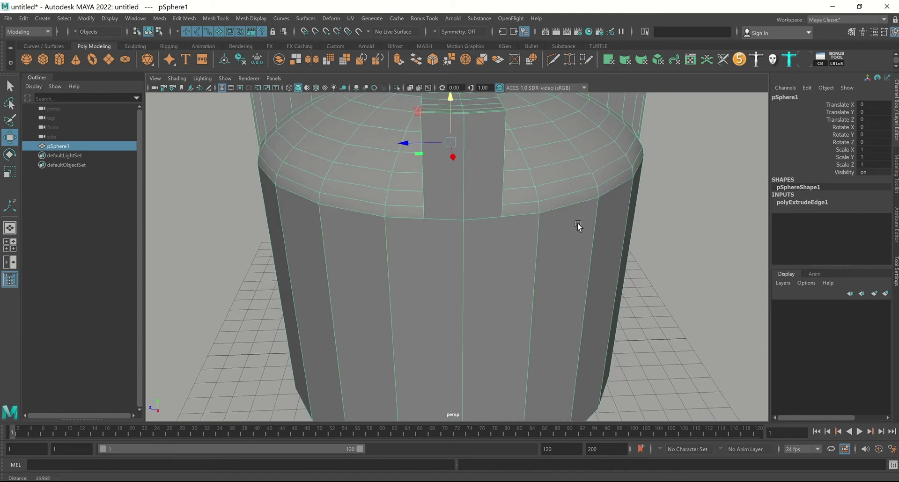
pyautogui.keyDown('alt'); pyautogui.moveTo(577, 223); pyautogui.dragTo(538, 199, button='right'); pyautogui.keyUp('alt')
pyautogui.moveTo(538, 199)
pyautogui.keyDown('alt'); pyautogui.mouseDown()
pyautogui.moveTo(549, 203)
pyautogui.moveTo(552, 177)
pyautogui.moveTo(560, 248)
pyautogui.moveTo(554, 225)
pyautogui.mouseUp(); pyautogui.keyUp('alt')
pyautogui.moveTo(554, 225)
pyautogui.keyDown('alt'); pyautogui.mouseDown(button='right')
pyautogui.moveTo(531, 192)
pyautogui.moveTo(536, 135)
pyautogui.mouseUp(button='right'); pyautogui.keyUp('alt')
pyautogui.click(498, 259)
pyautogui.click(491, 218)
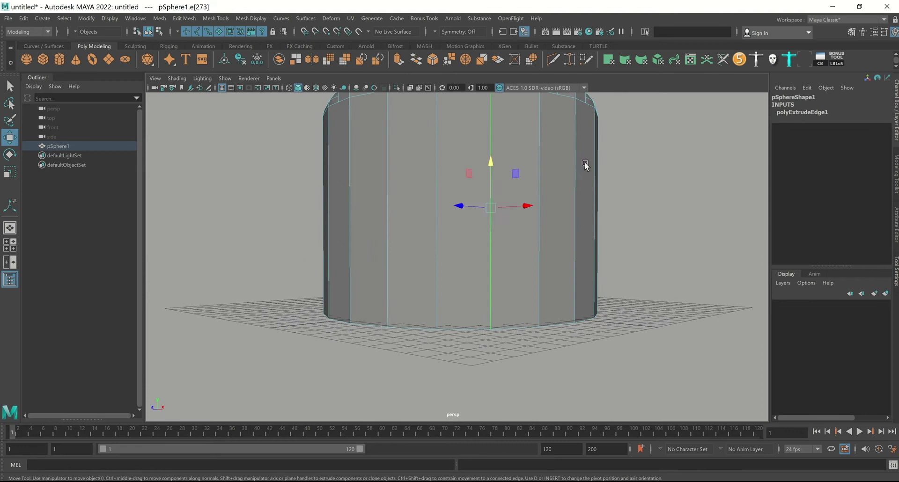
pyautogui.moveTo(491, 217)
pyautogui.keyDown('alt'); pyautogui.mouseDown(button='right')
pyautogui.moveTo(587, 196)
pyautogui.moveTo(544, 193)
pyautogui.mouseUp(button='right'); pyautogui.keyUp('alt')
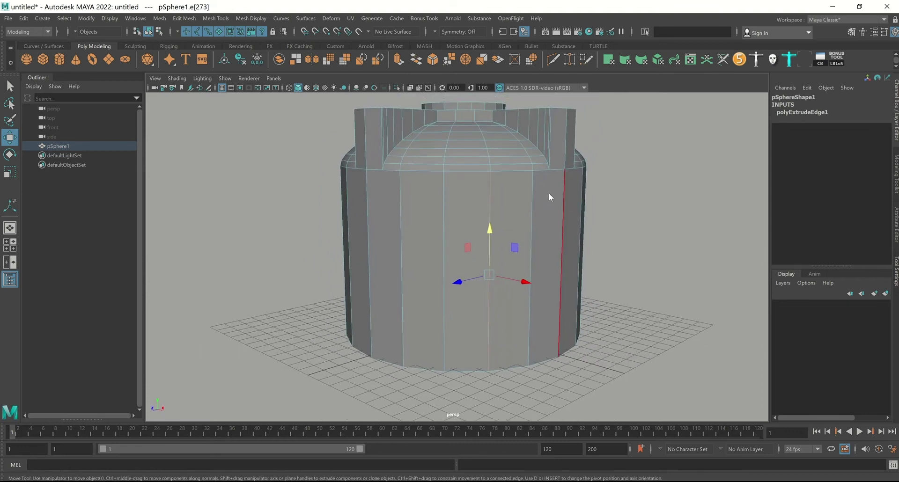
pyautogui.keyDown('shift'); pyautogui.moveTo(463, 208); pyautogui.dragTo(485, 218, button='right'); pyautogui.keyUp('shift')
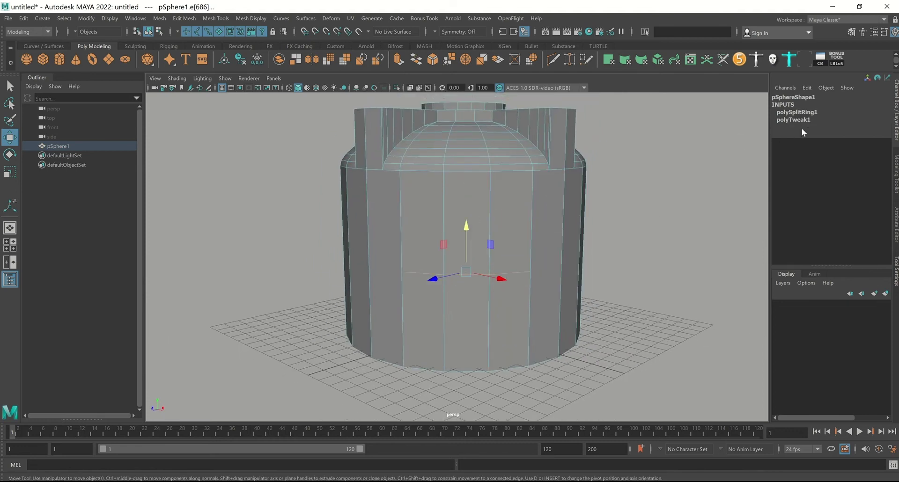
pyautogui.click(801, 127)
pyautogui.click(817, 113)
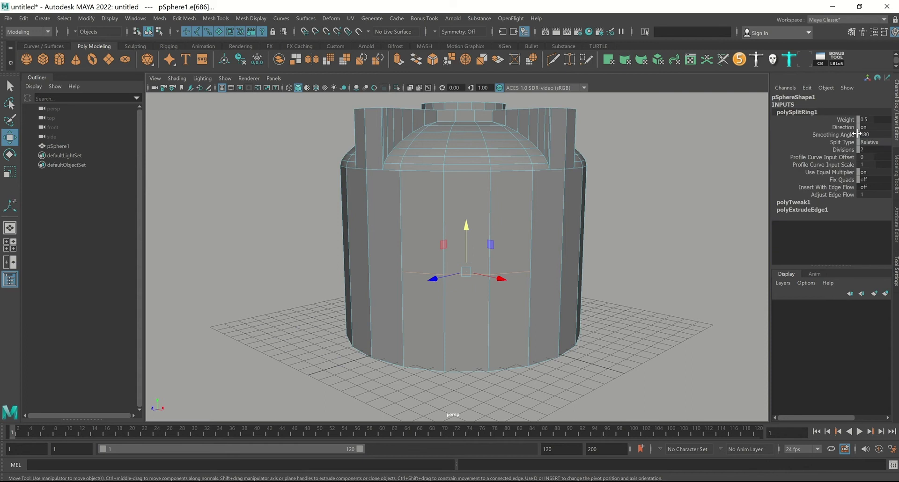
pyautogui.click(874, 144)
pyautogui.click(869, 177)
pyautogui.click(846, 149)
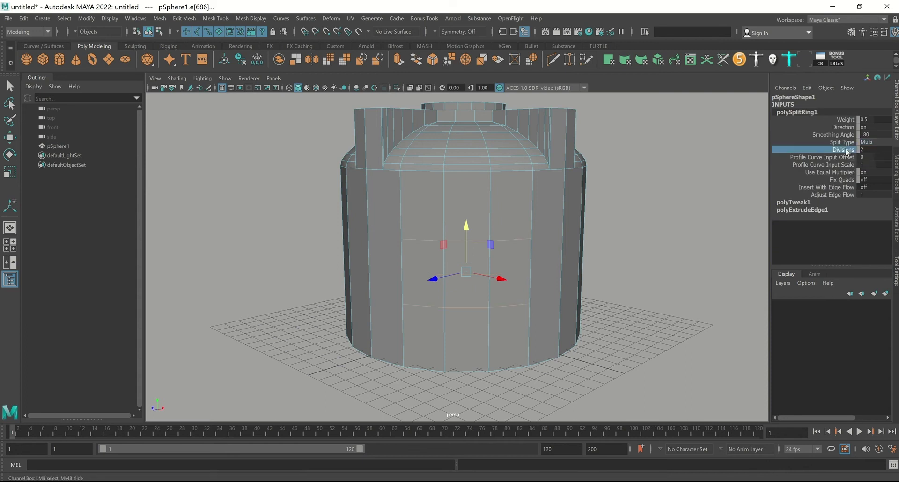
pyautogui.moveTo(552, 219)
pyautogui.keyDown('alt'); pyautogui.mouseDown()
pyautogui.moveTo(568, 215)
pyautogui.moveTo(430, 225)
pyautogui.mouseUp(); pyautogui.keyUp('alt')
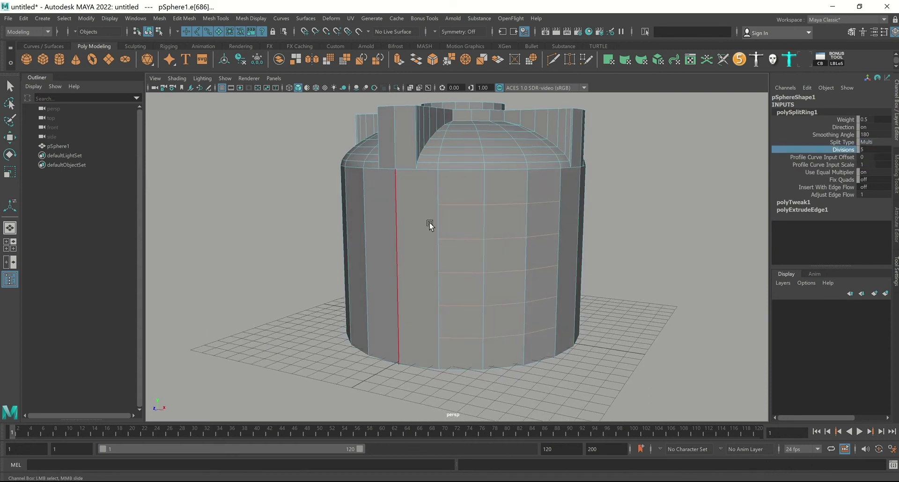
pyautogui.keyDown('alt'); pyautogui.moveTo(396, 253); pyautogui.dragTo(428, 256); pyautogui.keyUp('alt')
pyautogui.hotkey('ctrl', 'z')
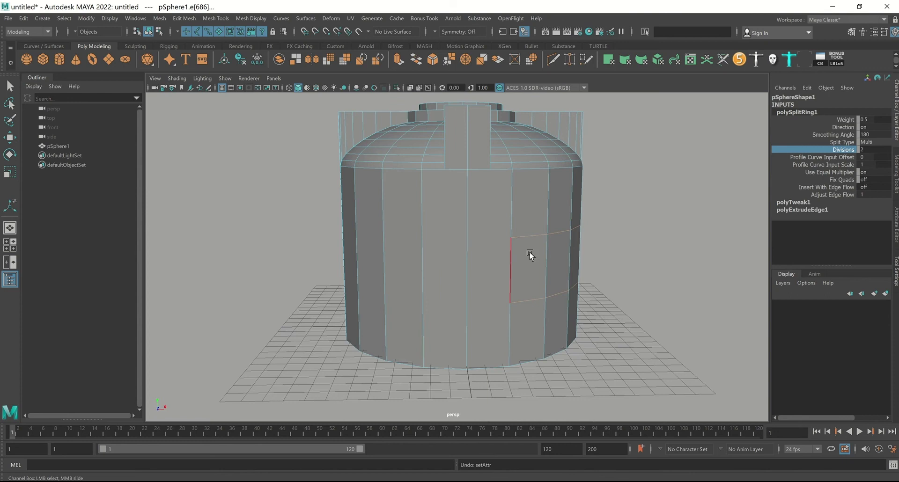
pyautogui.hotkey('ctrl', 'z')
pyautogui.moveTo(518, 279)
pyautogui.keyDown('alt'); pyautogui.mouseDown()
pyautogui.moveTo(538, 269)
pyautogui.moveTo(482, 276)
pyautogui.moveTo(487, 267)
pyautogui.moveTo(379, 205)
pyautogui.moveTo(606, 172)
pyautogui.mouseUp(); pyautogui.keyUp('alt')
pyautogui.hotkey('ctrl', 'z')
pyautogui.hotkey('ctrl', 'z')
pyautogui.hotkey('ctrl', 'z')
pyautogui.hotkey('ctrl', 'z')
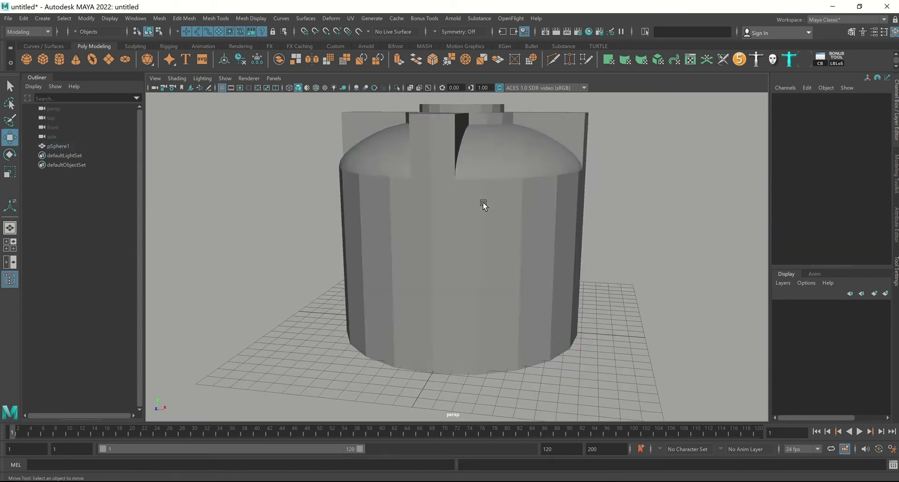
# Step: Tumble under the tank and select the bottom rim and a vertical edge loop to check them
pyautogui.click(482, 203)
pyautogui.moveTo(466, 169)
pyautogui.keyDown('alt'); pyautogui.mouseDown()
pyautogui.moveTo(475, 199)
pyautogui.moveTo(470, 192)
pyautogui.moveTo(499, 195)
pyautogui.moveTo(445, 197)
pyautogui.moveTo(480, 141)
pyautogui.moveTo(485, 194)
pyautogui.moveTo(476, 194)
pyautogui.moveTo(473, 181)
pyautogui.moveTo(519, 237)
pyautogui.moveTo(520, 217)
pyautogui.mouseUp(); pyautogui.keyUp('alt')
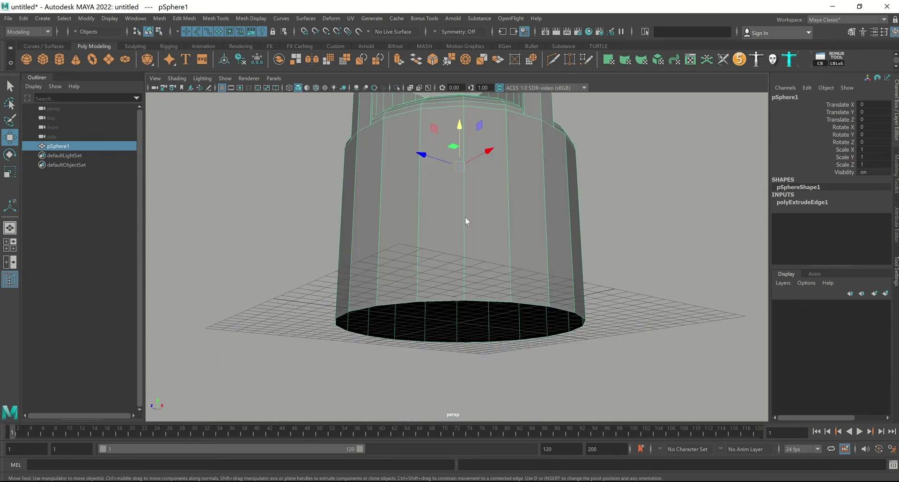
pyautogui.moveTo(465, 217); pyautogui.dragTo(491, 210, button='right')
pyautogui.moveTo(490, 209)
pyautogui.keyDown('alt'); pyautogui.mouseDown()
pyautogui.moveTo(501, 263)
pyautogui.moveTo(518, 227)
pyautogui.moveTo(516, 190)
pyautogui.moveTo(515, 210)
pyautogui.moveTo(515, 201)
pyautogui.mouseUp(); pyautogui.keyUp('alt')
pyautogui.doubleClick(520, 263)
pyautogui.doubleClick(518, 226)
pyautogui.rightClick(386, 167)
pyautogui.click(434, 152)
# Step: Inspect the cylinder's underside again, reselect the tank, and show the four-view layout
pyautogui.moveTo(434, 153)
pyautogui.keyDown('alt'); pyautogui.mouseDown()
pyautogui.moveTo(589, 177)
pyautogui.moveTo(613, 194)
pyautogui.mouseUp(); pyautogui.keyUp('alt')
pyautogui.keyDown('alt'); pyautogui.moveTo(501, 209); pyautogui.dragTo(486, 168); pyautogui.keyUp('alt')
pyautogui.moveTo(474, 190); pyautogui.dragTo(477, 155, button='right')
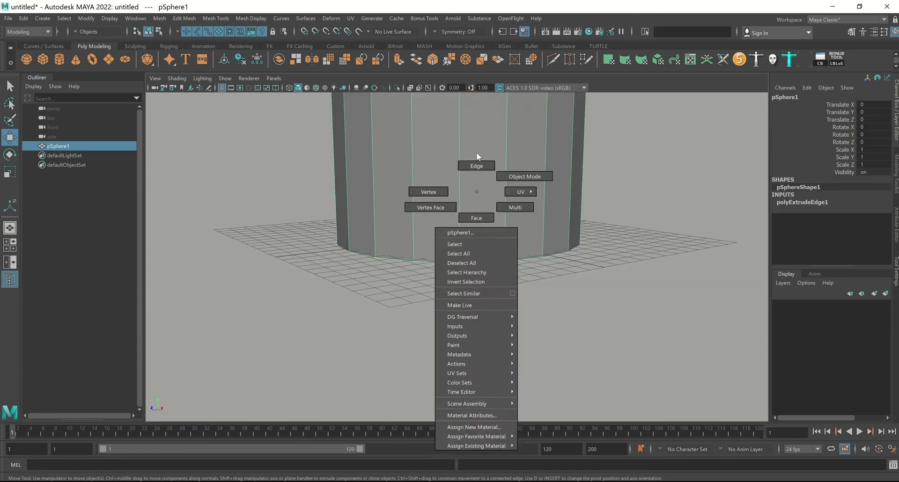
pyautogui.moveTo(476, 154)
pyautogui.keyDown('alt'); pyautogui.mouseDown()
pyautogui.moveTo(483, 230)
pyautogui.moveTo(521, 198)
pyautogui.moveTo(442, 198)
pyautogui.mouseUp(); pyautogui.keyUp('alt')
pyautogui.moveTo(442, 199); pyautogui.dragTo(536, 174, button='right')
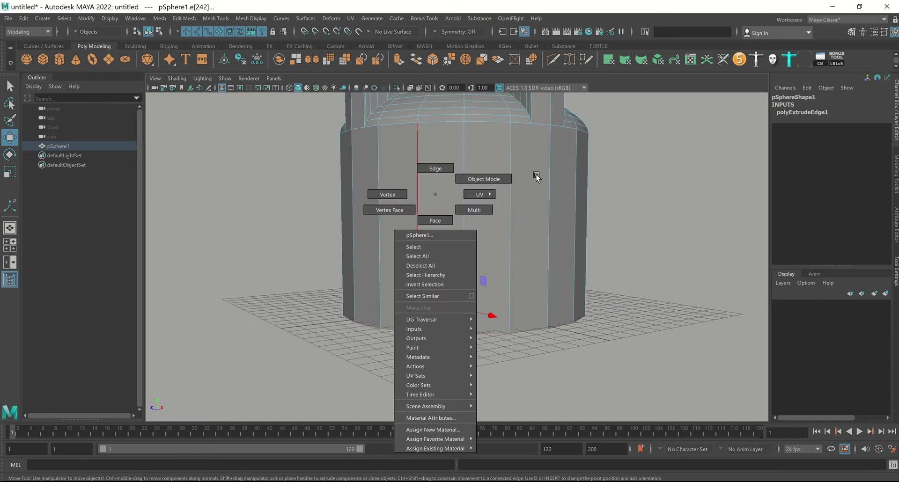
pyautogui.click(572, 237)
pyautogui.click(496, 230)
pyautogui.press('space')
pyautogui.press('space')
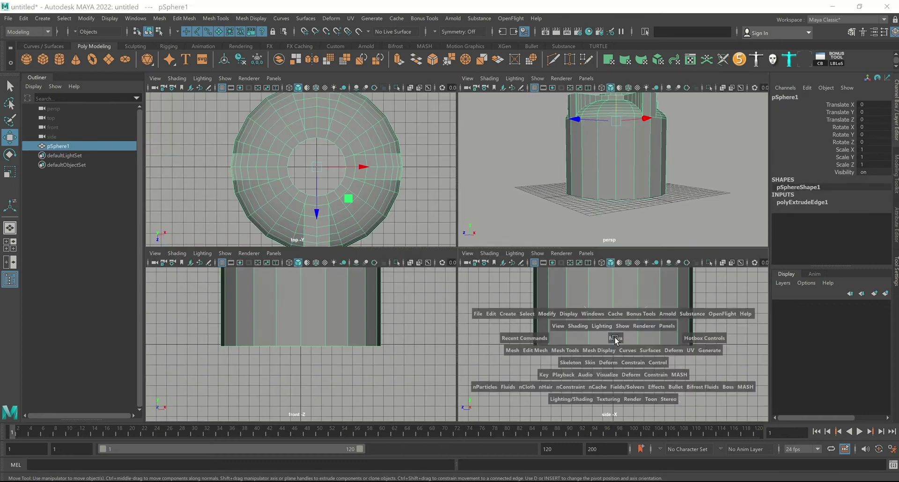
# Step: In the framed side view, Multi-Cut a horizontal loop across the body and lower it slightly
pyautogui.press('f')
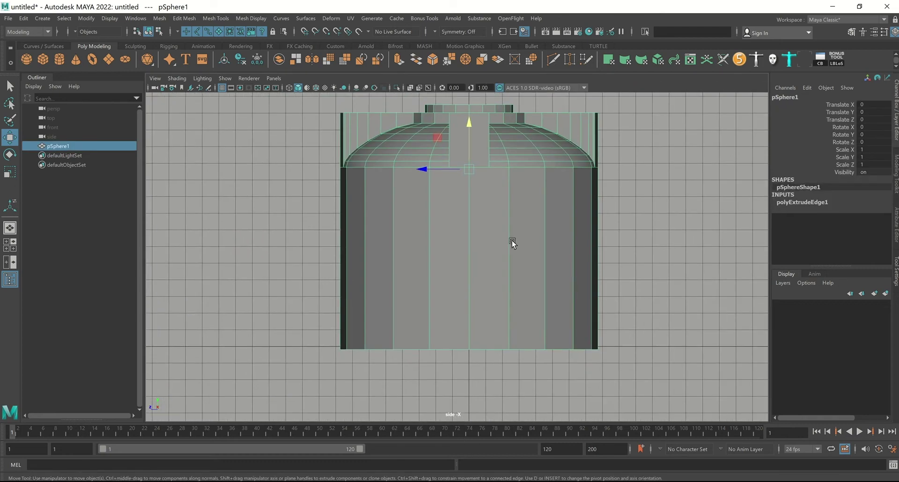
pyautogui.keyDown('shift'); pyautogui.moveTo(543, 217); pyautogui.dragTo(464, 227, button='right'); pyautogui.keyUp('shift')
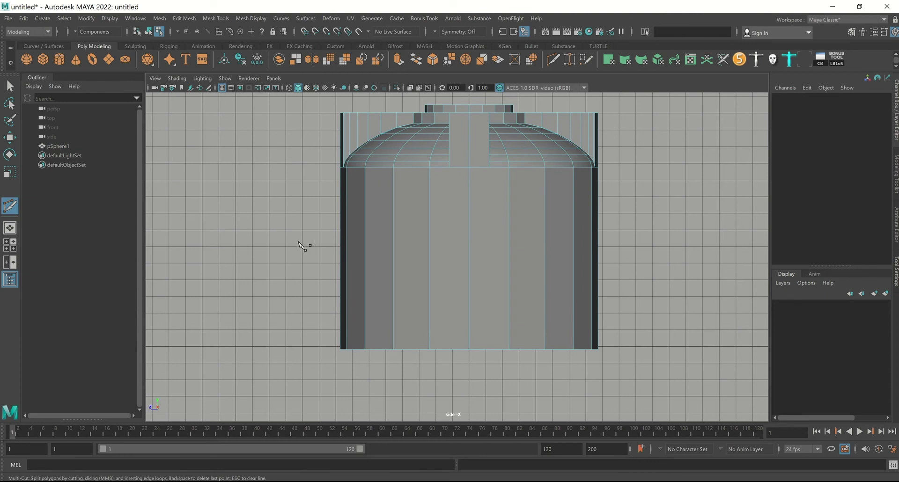
pyautogui.moveTo(688, 233); pyautogui.dragTo(688, 237)
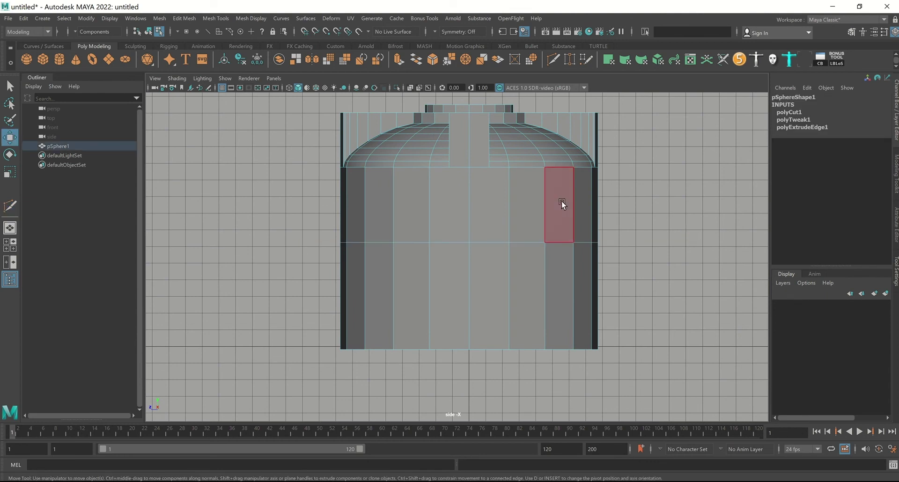
pyautogui.moveTo(559, 201); pyautogui.dragTo(323, 209, button='right')
pyautogui.moveTo(301, 235); pyautogui.dragTo(647, 265)
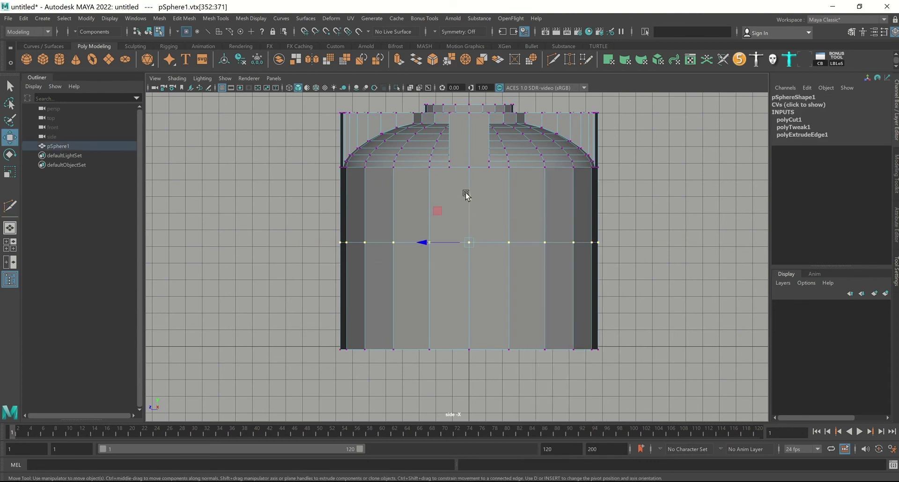
pyautogui.moveTo(466, 195); pyautogui.dragTo(474, 205)
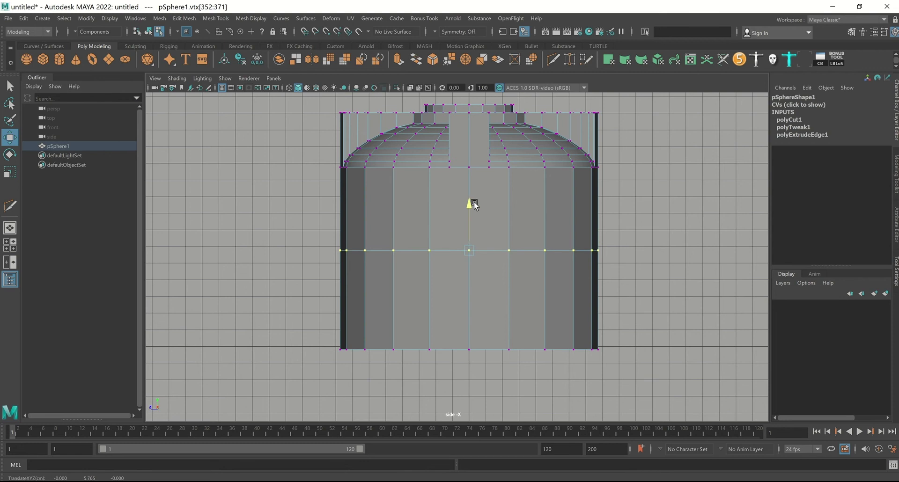
# Step: In perspective, select the new horizontal edge loop and bevel it
pyautogui.press('space')
pyautogui.press('space')
pyautogui.moveTo(468, 234); pyautogui.dragTo(470, 163, button='right')
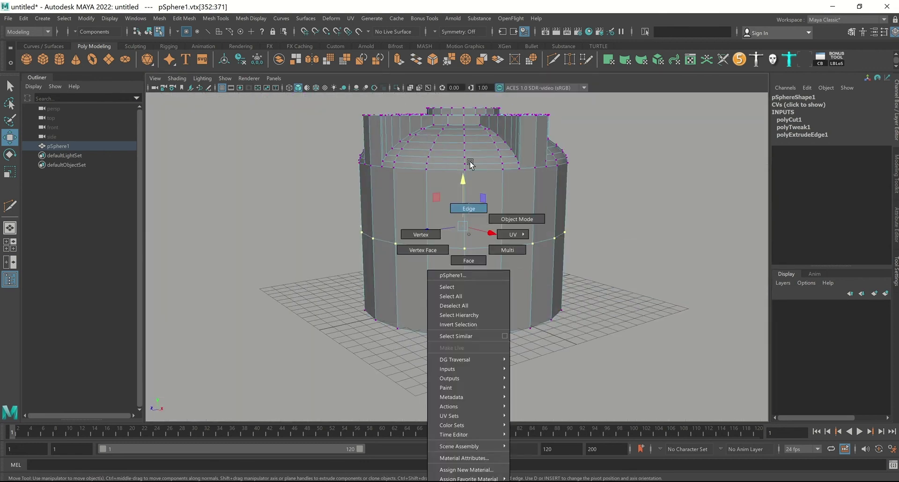
pyautogui.doubleClick(485, 239)
pyautogui.keyDown('shift'); pyautogui.moveTo(508, 215); pyautogui.dragTo(563, 215, button='right'); pyautogui.keyUp('shift')
# Step: Set the bevel to 5 segments with fraction 0.76
pyautogui.scroll(3, 580, 206)
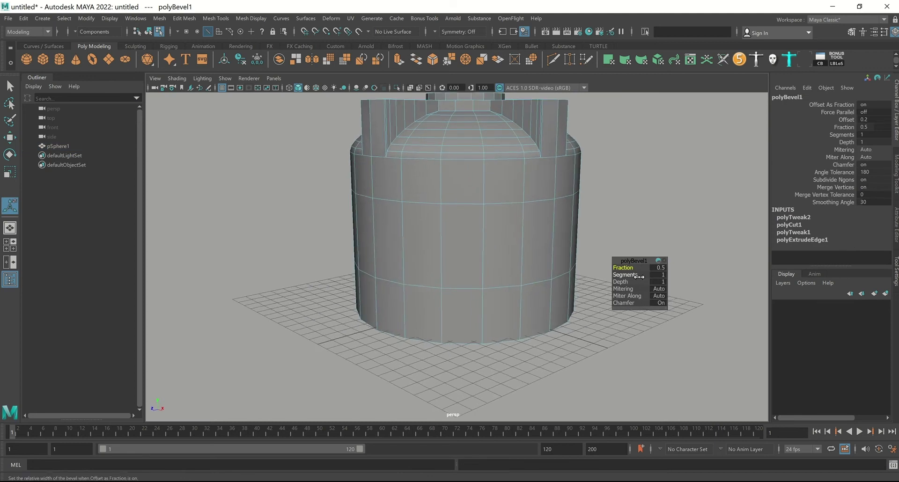
pyautogui.moveTo(631, 276); pyautogui.dragTo(635, 277)
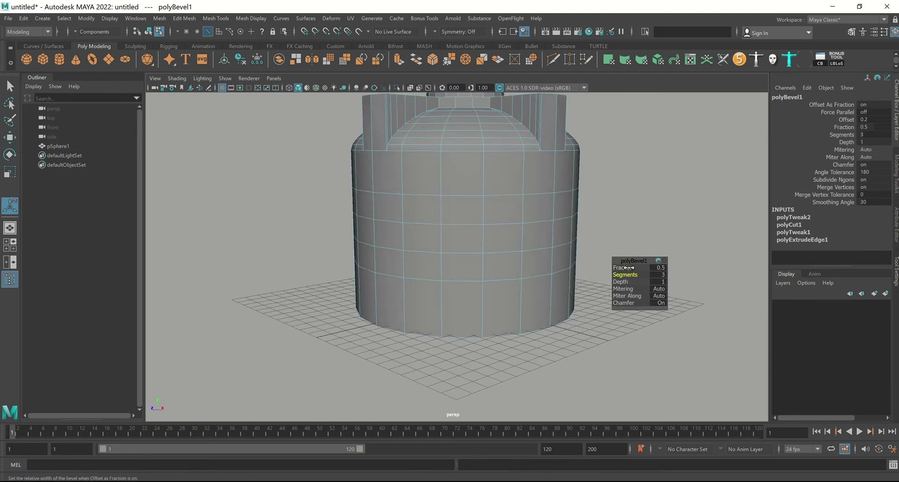
pyautogui.moveTo(611, 209); pyautogui.dragTo(617, 211, button='middle')
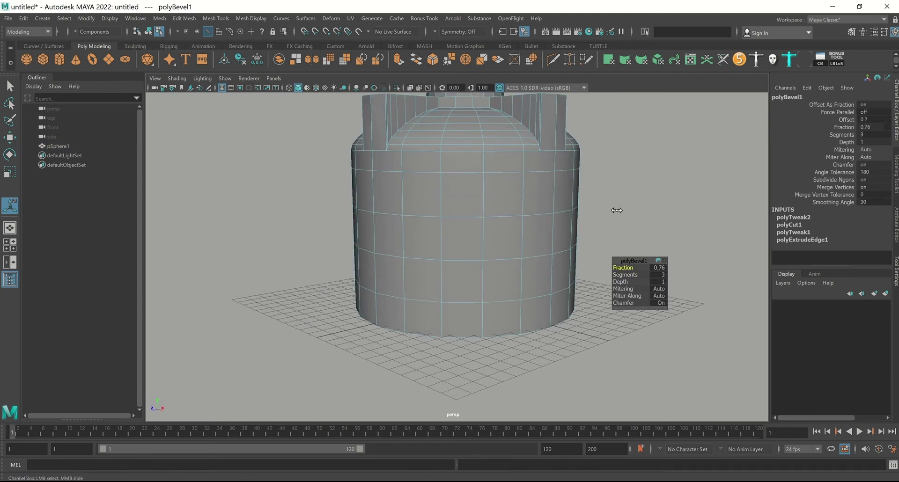
pyautogui.moveTo(625, 275); pyautogui.dragTo(630, 275, button='middle')
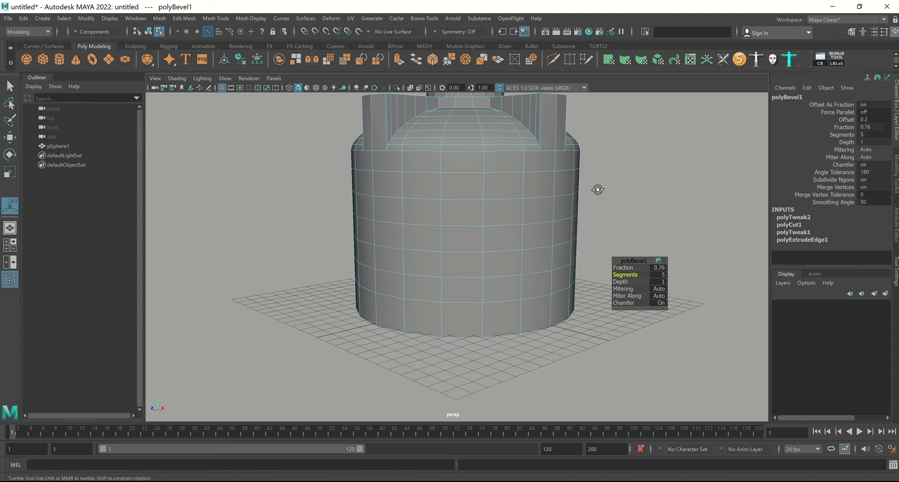
# Step: Select two horizontal edge loops of the new band
pyautogui.moveTo(597, 189)
pyautogui.keyDown('alt'); pyautogui.mouseDown()
pyautogui.moveTo(580, 205)
pyautogui.moveTo(535, 173)
pyautogui.mouseUp(); pyautogui.keyUp('alt')
pyautogui.doubleClick(536, 172)
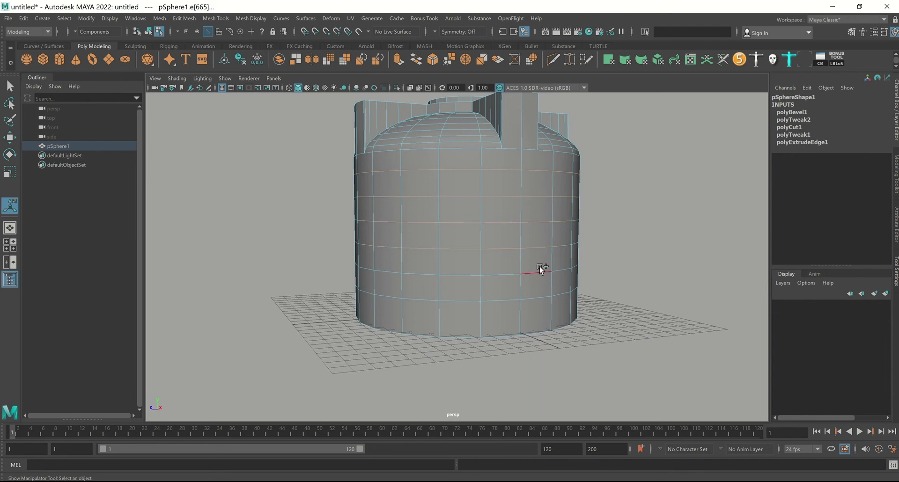
pyautogui.keyDown('shift'); pyautogui.click(540, 300); pyautogui.keyUp('shift')
pyautogui.moveTo(540, 300)
pyautogui.keyDown('alt'); pyautogui.mouseDown()
pyautogui.moveTo(506, 195)
pyautogui.moveTo(463, 192)
pyautogui.moveTo(508, 197)
pyautogui.moveTo(512, 217)
pyautogui.moveTo(505, 197)
pyautogui.mouseUp(); pyautogui.keyUp('alt')
# Step: Bevel the selected edge loops with Ctrl+B and narrow the fraction to 0.19
pyautogui.press('w')
pyautogui.hotkey('ctrl', 'b')
pyautogui.scroll(2, 615, 263)
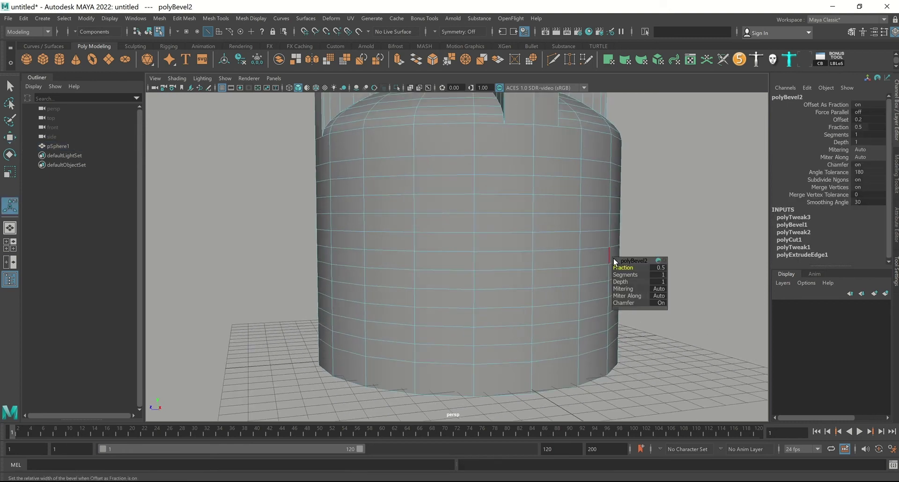
pyautogui.moveTo(610, 200); pyautogui.dragTo(602, 201, button='middle')
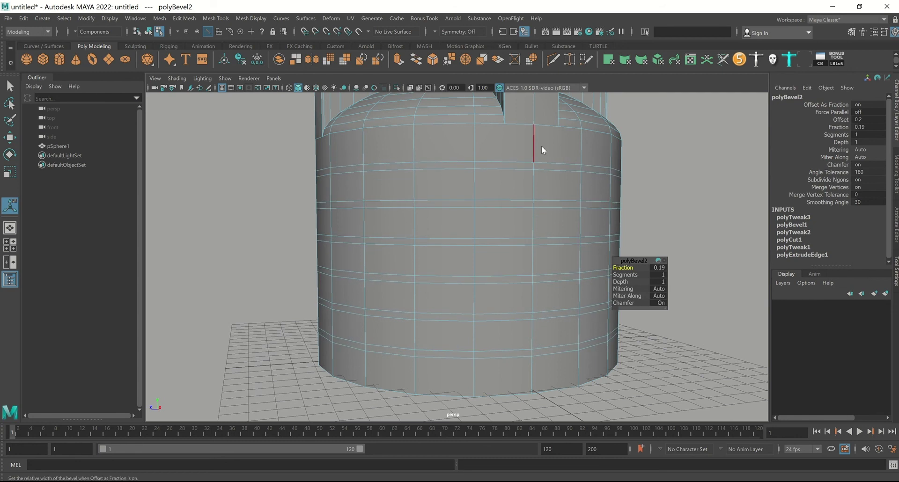
# Step: Switch to face selection and pick a face on the first thin strip
pyautogui.press('q')
pyautogui.press('F11')
pyautogui.click(541, 163)
# Step: Select the four thin strip face loops around the tank wall
pyautogui.doubleClick(533, 164)
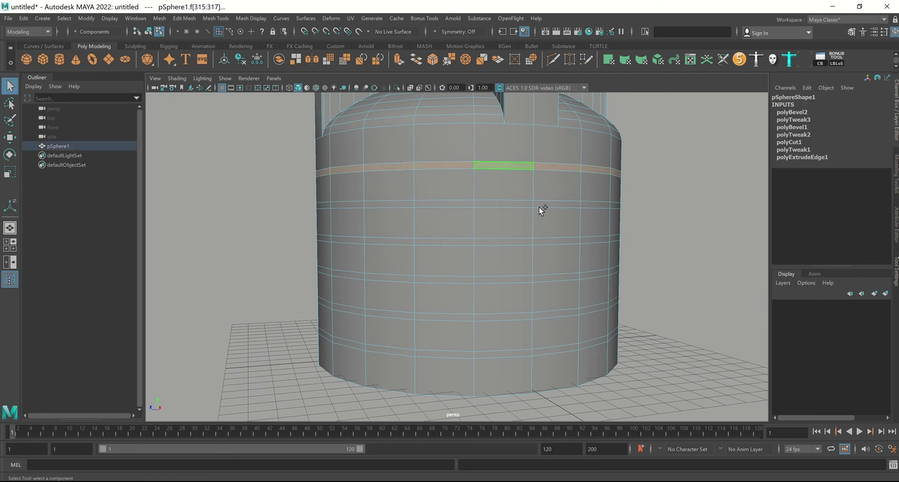
pyautogui.keyDown('shift'); pyautogui.doubleClick(523, 203); pyautogui.keyUp('shift')
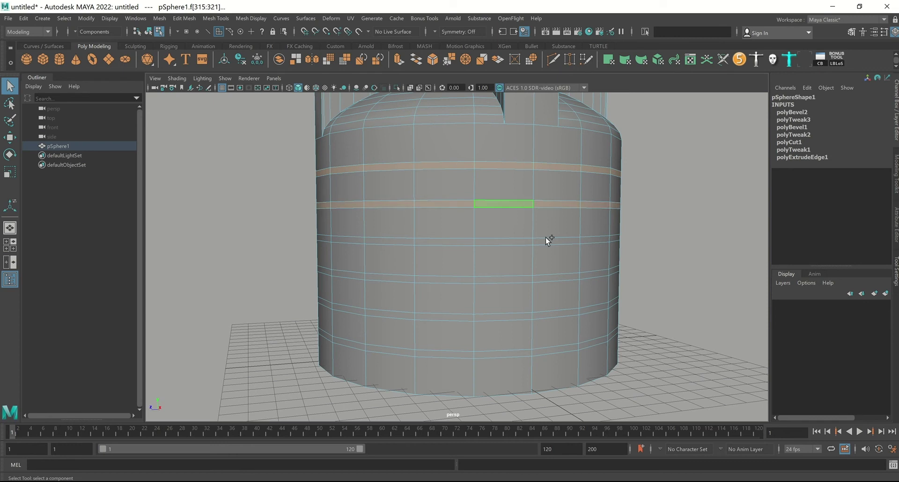
pyautogui.keyDown('shift'); pyautogui.doubleClick(522, 241); pyautogui.keyUp('shift')
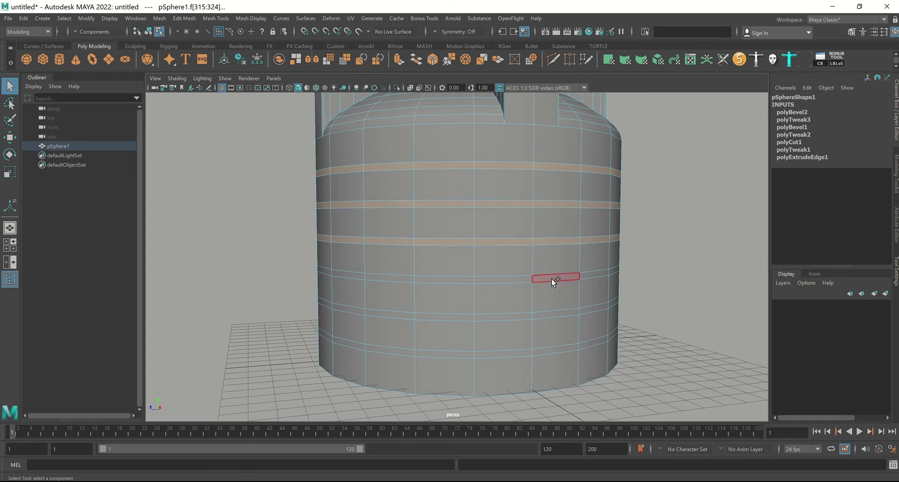
pyautogui.keyDown('shift'); pyautogui.doubleClick(530, 315); pyautogui.keyUp('shift')
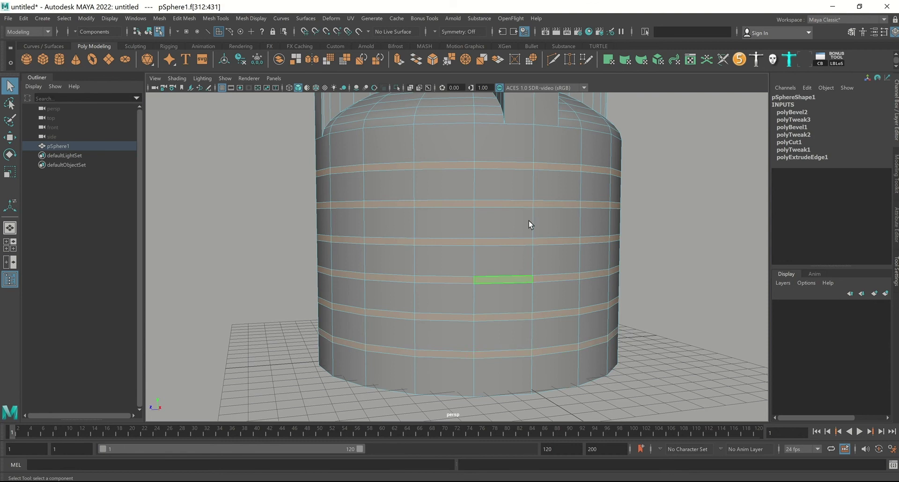
# Step: Extrude the strips outward with thickness 0.11 and bevel the resulting rib faces
pyautogui.keyDown('shift'); pyautogui.moveTo(542, 181); pyautogui.dragTo(543, 215, button='right'); pyautogui.keyUp('shift')
pyautogui.keyDown('alt'); pyautogui.moveTo(590, 262); pyautogui.dragTo(622, 265); pyautogui.keyUp('alt')
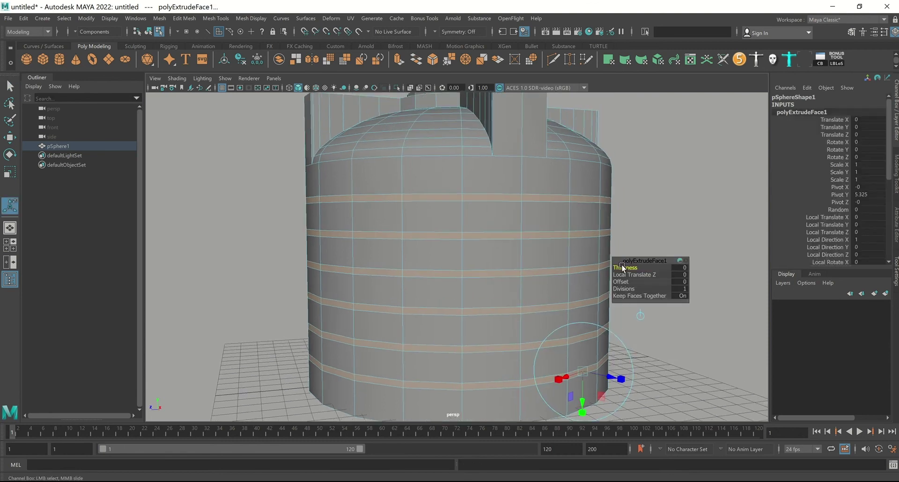
pyautogui.moveTo(541, 210); pyautogui.dragTo(545, 211, button='middle')
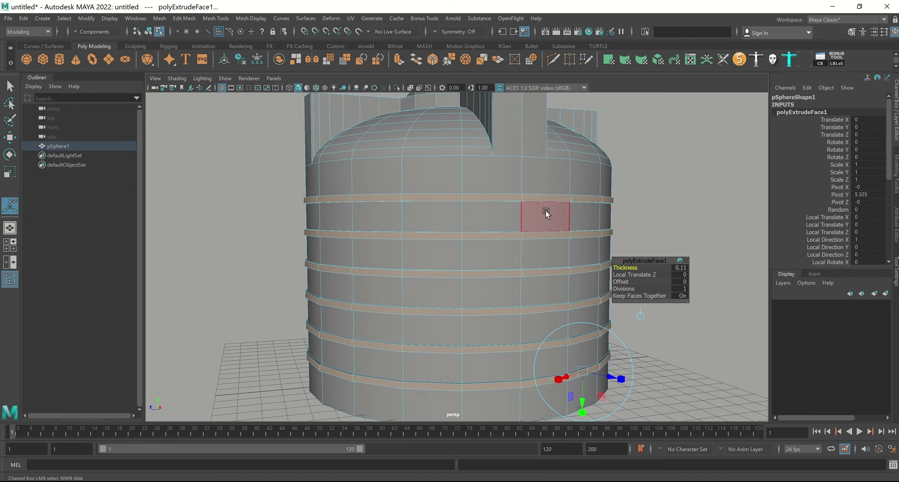
pyautogui.moveTo(546, 213)
pyautogui.keyDown('alt'); pyautogui.mouseDown()
pyautogui.moveTo(531, 211)
pyautogui.moveTo(552, 205)
pyautogui.mouseUp(); pyautogui.keyUp('alt')
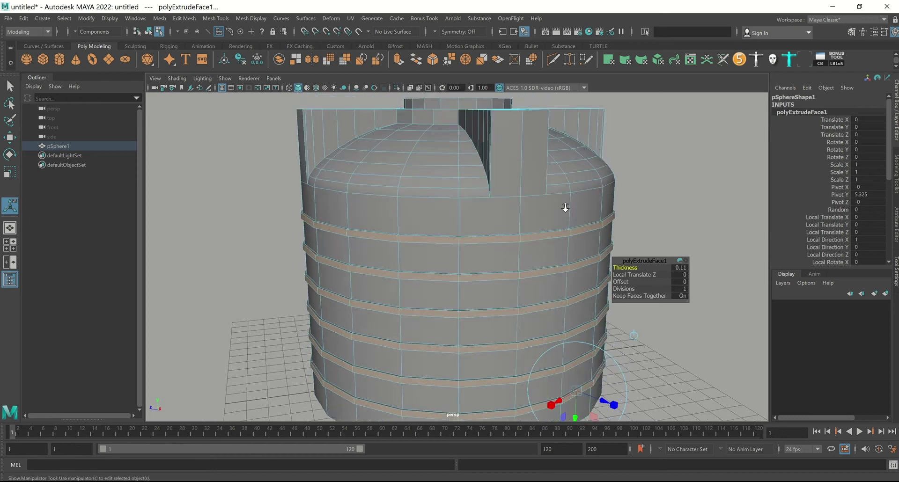
pyautogui.keyDown('shift'); pyautogui.rightClick(553, 205); pyautogui.keyUp('shift')
pyautogui.click(585, 205)
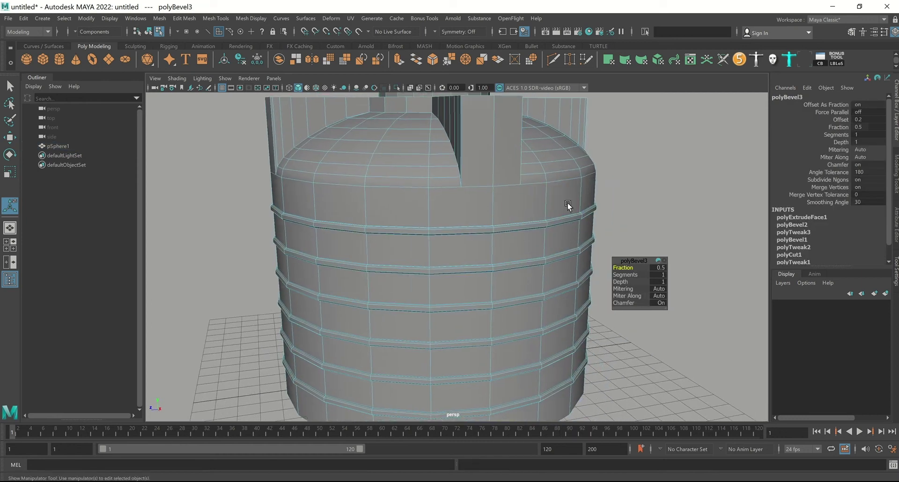
# Step: In object mode, select the tank and view it with smooth preview (3)
pyautogui.press('F8')
pyautogui.click(684, 175)
pyautogui.scroll(-3, 566, 237)
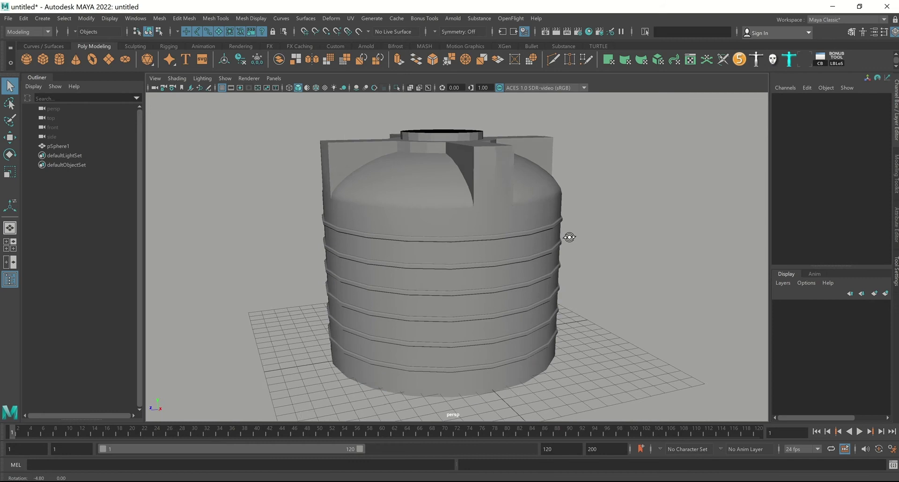
pyautogui.click(502, 248)
pyautogui.press('3')
pyautogui.click(628, 265)
pyautogui.keyDown('alt'); pyautogui.moveTo(588, 205); pyautogui.dragTo(550, 229); pyautogui.keyUp('alt')
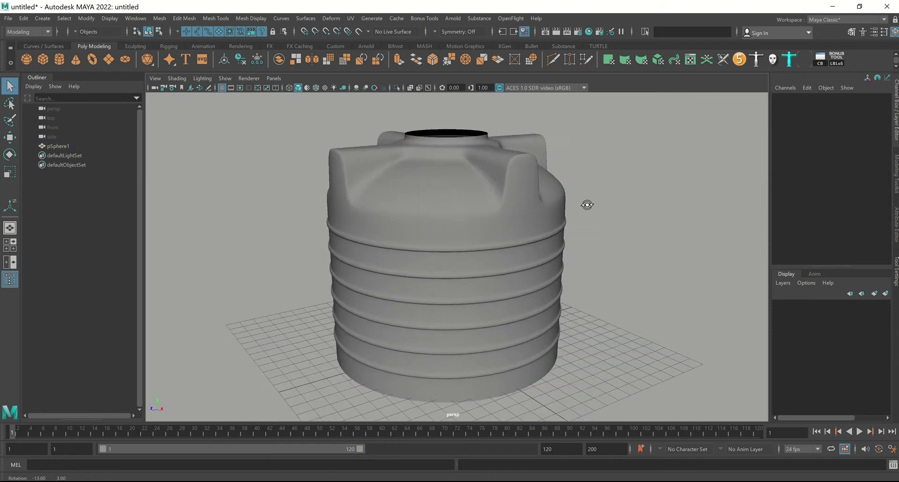
# Step: Turn off the smooth preview with 1 and reselect the unsmoothed tank
pyautogui.click(550, 229)
pyautogui.moveTo(616, 221)
pyautogui.keyDown('alt'); pyautogui.mouseDown()
pyautogui.moveTo(550, 203)
pyautogui.moveTo(564, 201)
pyautogui.moveTo(564, 224)
pyautogui.moveTo(549, 215)
pyautogui.mouseUp(); pyautogui.keyUp('alt')
pyautogui.press('1')
pyautogui.click(631, 220)
pyautogui.click(549, 202)
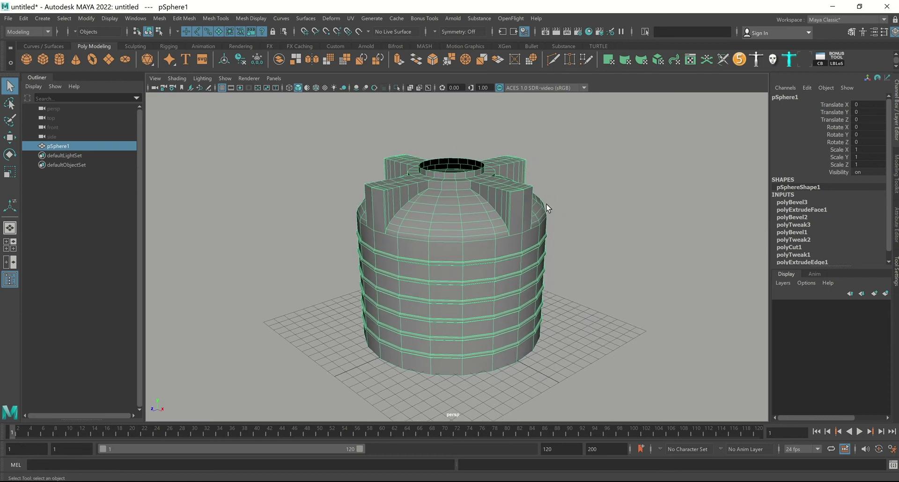
# Step: Select the tank's open bottom border edge loop and fill it with a cap face
pyautogui.click(583, 204)
pyautogui.click(459, 260)
pyautogui.moveTo(531, 255)
pyautogui.keyDown('alt'); pyautogui.mouseDown()
pyautogui.moveTo(509, 237)
pyautogui.moveTo(502, 209)
pyautogui.mouseUp(); pyautogui.keyUp('alt')
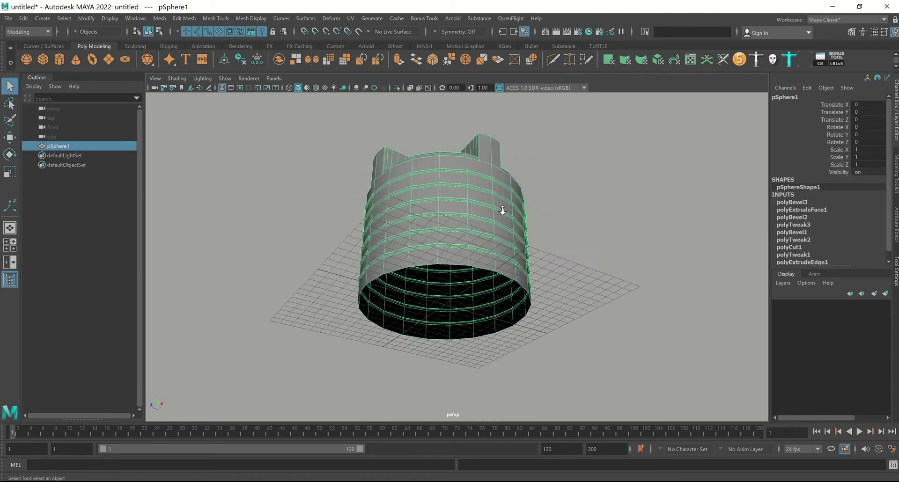
pyautogui.scroll(3, 487, 237)
pyautogui.press('F10')
pyautogui.doubleClick(488, 271)
pyautogui.moveTo(488, 271)
pyautogui.keyDown('alt'); pyautogui.mouseDown()
pyautogui.moveTo(499, 217)
pyautogui.moveTo(525, 187)
pyautogui.mouseUp(); pyautogui.keyUp('alt')
pyautogui.keyDown('shift'); pyautogui.moveTo(525, 187); pyautogui.dragTo(522, 303, button='right'); pyautogui.keyUp('shift')
# Step: Poke the bottom cap face and chamfer its centre vertex at width 0.69 into a ring
pyautogui.moveTo(493, 190); pyautogui.dragTo(471, 251, button='right')
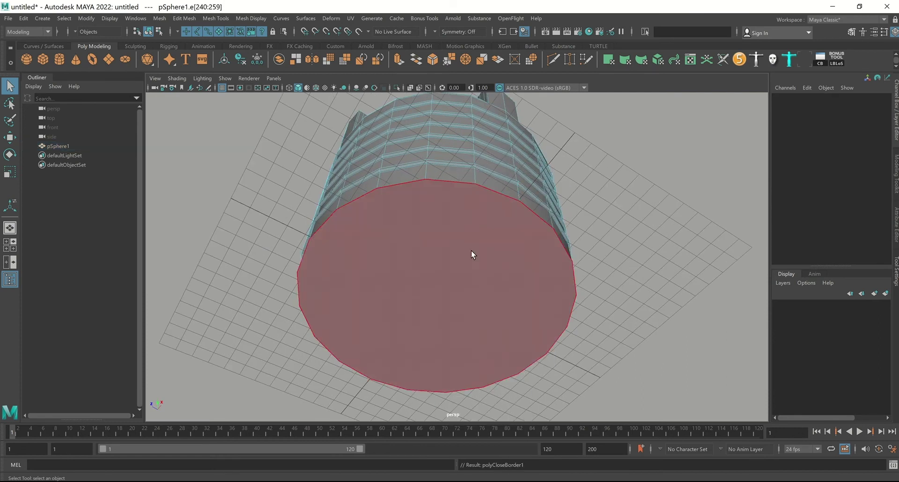
pyautogui.click(437, 226)
pyautogui.moveTo(437, 226)
pyautogui.keyDown('shift'); pyautogui.mouseDown(button='right')
pyautogui.moveTo(465, 219)
pyautogui.moveTo(415, 216)
pyautogui.mouseUp(button='right'); pyautogui.keyUp('shift')
pyautogui.scroll(5, 441, 281)
pyautogui.keyDown('shift'); pyautogui.moveTo(420, 258); pyautogui.dragTo(509, 257, button='right'); pyautogui.keyUp('shift')
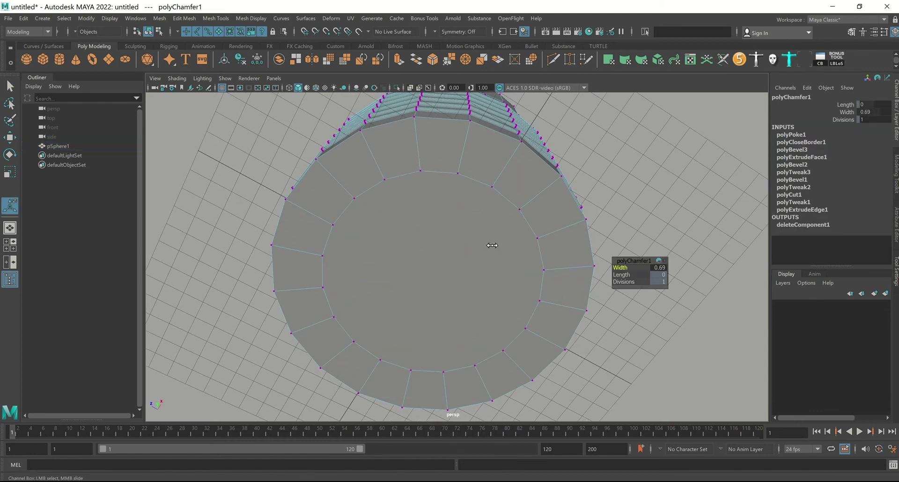
# Step: Extrude the inner circular face of the bottom cap
pyautogui.moveTo(474, 205)
pyautogui.mouseDown(button='right')
pyautogui.moveTo(494, 205)
pyautogui.moveTo(484, 219)
pyautogui.mouseUp(button='right')
pyautogui.click(467, 195)
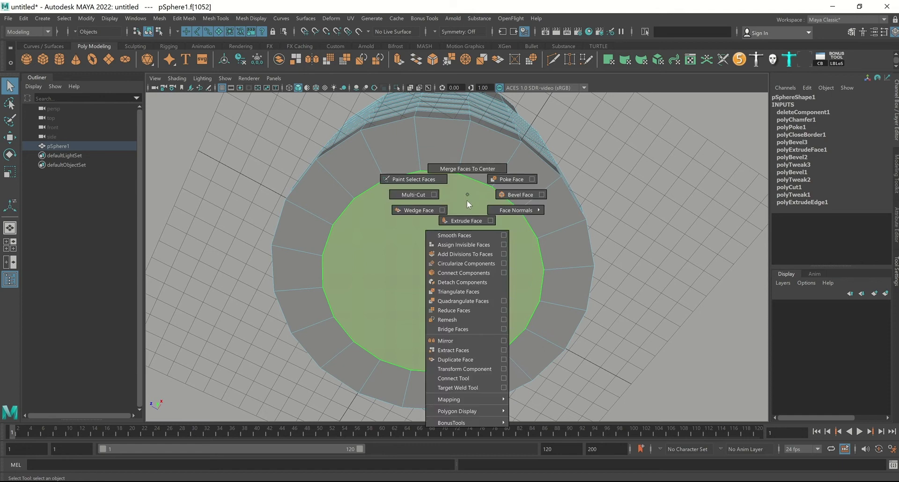
pyautogui.keyDown('alt'); pyautogui.moveTo(484, 219); pyautogui.dragTo(480, 260); pyautogui.keyUp('alt')
# Step: Nudge the extruded inner face, then scale it to about 0.927 on X and Z
pyautogui.press('w')
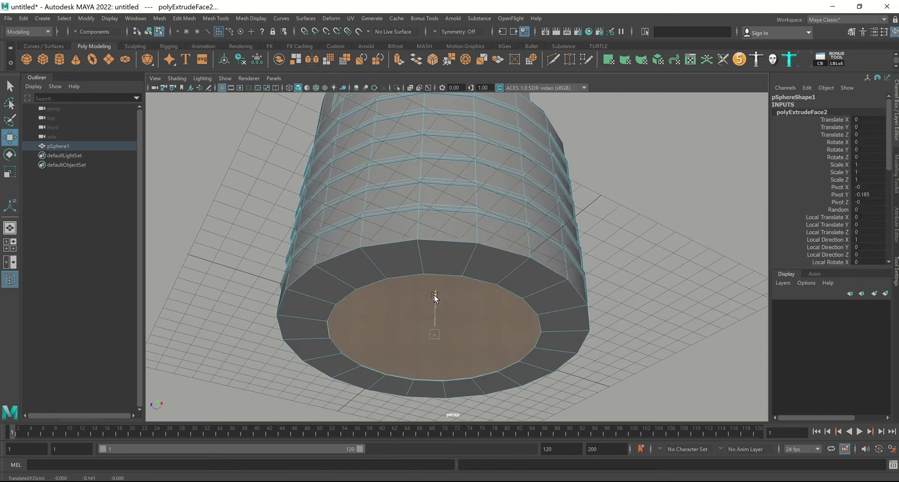
pyautogui.moveTo(435, 299)
pyautogui.mouseDown()
pyautogui.moveTo(440, 276)
pyautogui.moveTo(416, 274)
pyautogui.moveTo(429, 258)
pyautogui.moveTo(412, 244)
pyautogui.mouseUp()
pyautogui.press('r')
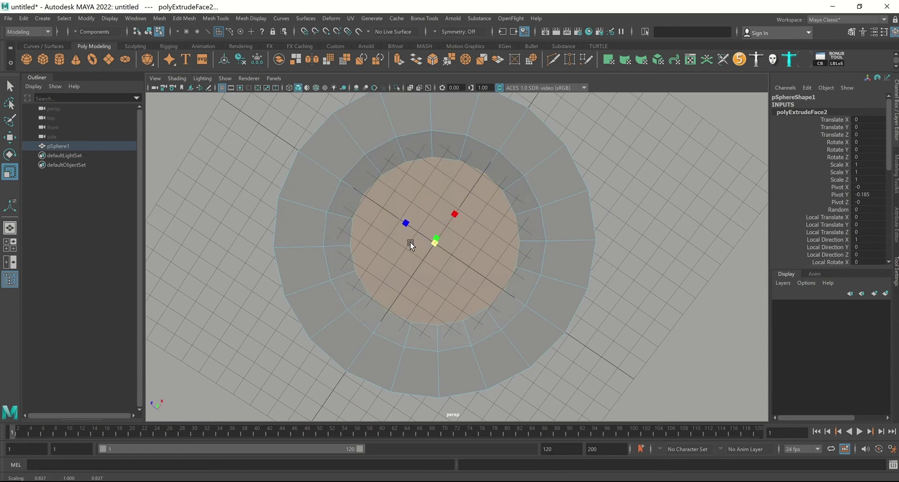
# Step: Bevel the bottom face, then bevel the base edge loop at fraction 0.27 with 3 segments
pyautogui.hotkey('ctrl', 'b')
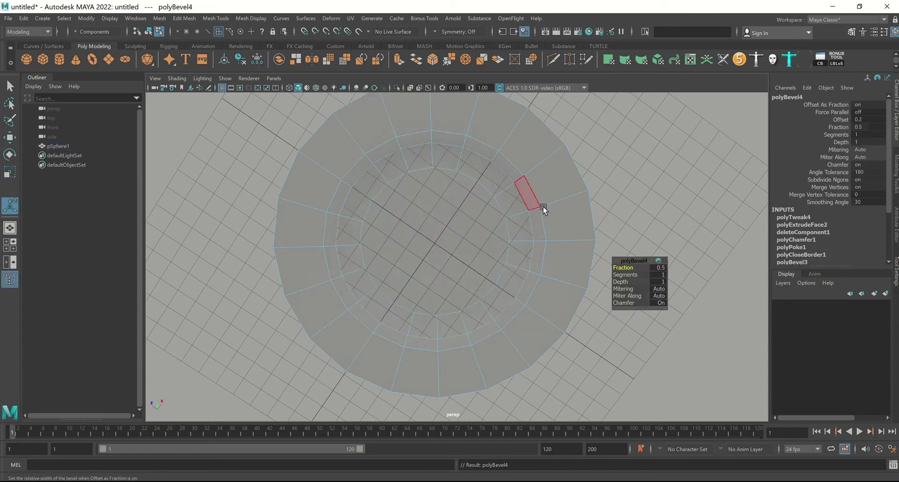
pyautogui.keyDown('alt'); pyautogui.moveTo(541, 209); pyautogui.dragTo(516, 223); pyautogui.keyUp('alt')
pyautogui.press('F10')
pyautogui.press('q')
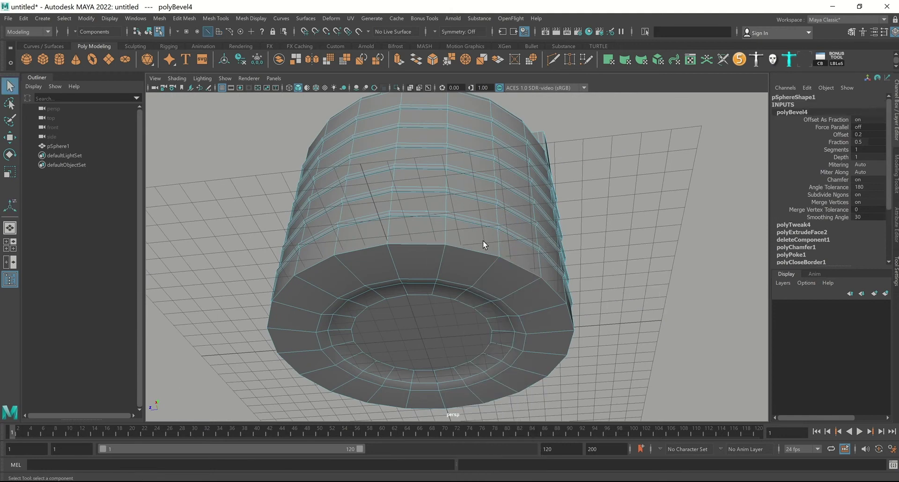
pyautogui.keyDown('shift'); pyautogui.moveTo(480, 247); pyautogui.dragTo(489, 237, button='right'); pyautogui.keyUp('shift')
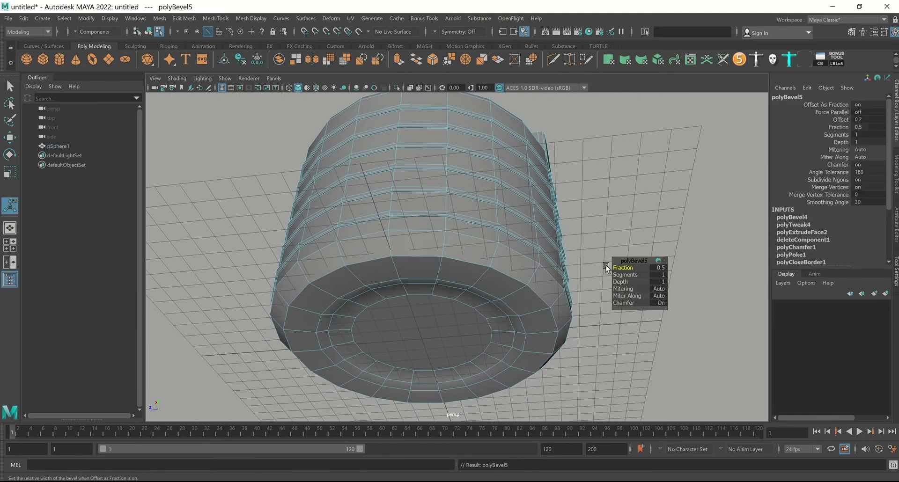
pyautogui.moveTo(603, 257); pyautogui.dragTo(579, 239)
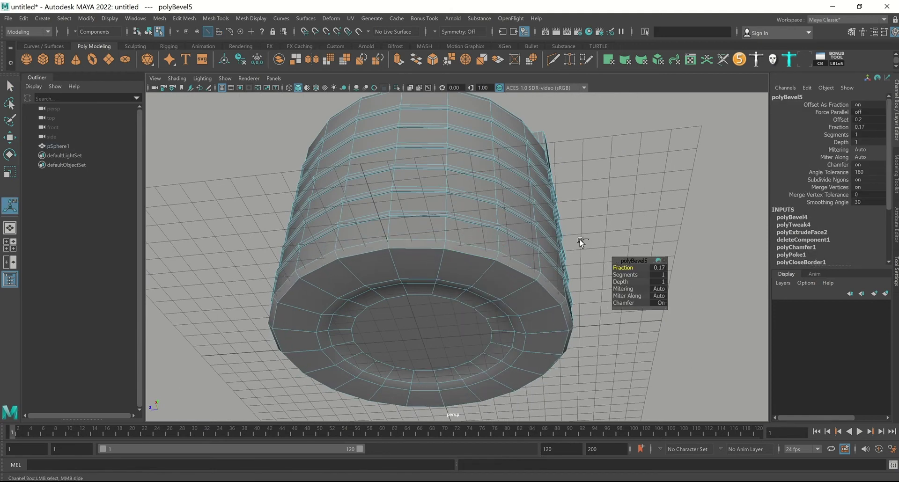
pyautogui.moveTo(618, 274); pyautogui.dragTo(621, 272)
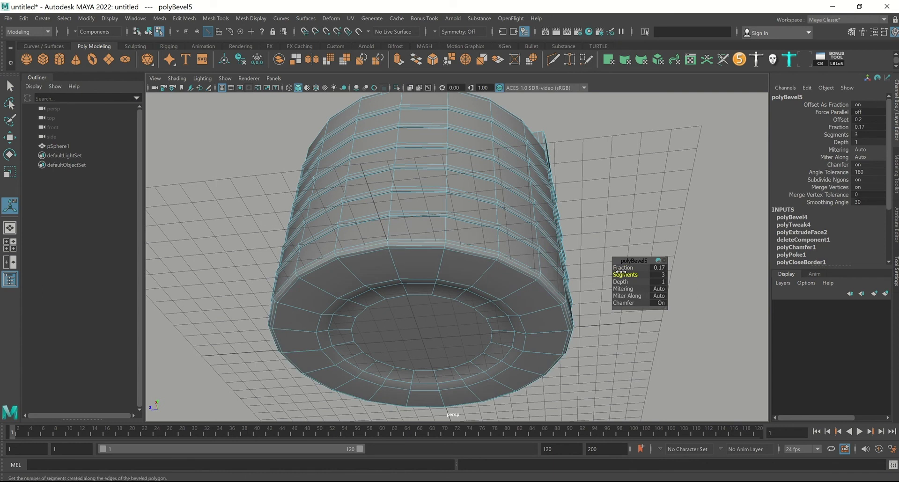
pyautogui.moveTo(531, 238); pyautogui.dragTo(531, 239)
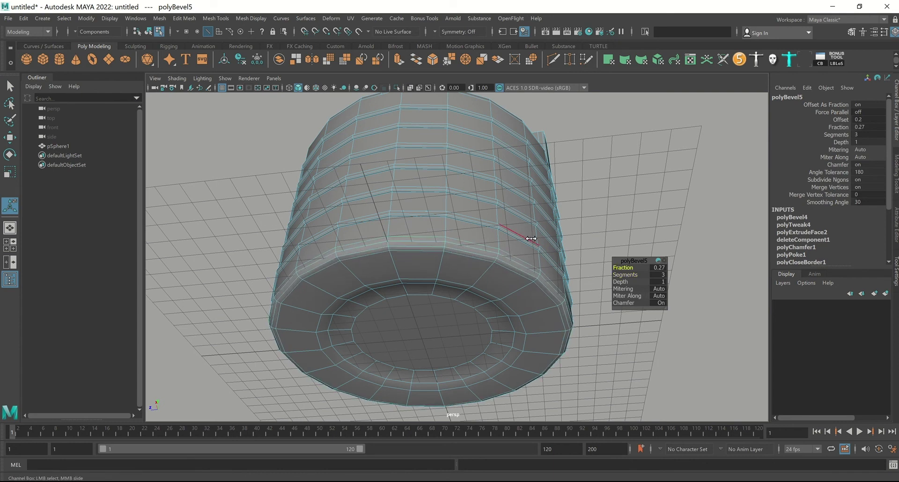
pyautogui.press('F8')
pyautogui.click(569, 164)
pyautogui.moveTo(568, 164)
pyautogui.keyDown('alt'); pyautogui.mouseDown()
pyautogui.moveTo(502, 245)
pyautogui.moveTo(482, 232)
pyautogui.moveTo(493, 214)
pyautogui.mouseUp(); pyautogui.keyUp('alt')
# Step: Inspect the tank from several angles and turn off the smooth mesh preview
pyautogui.click(493, 215)
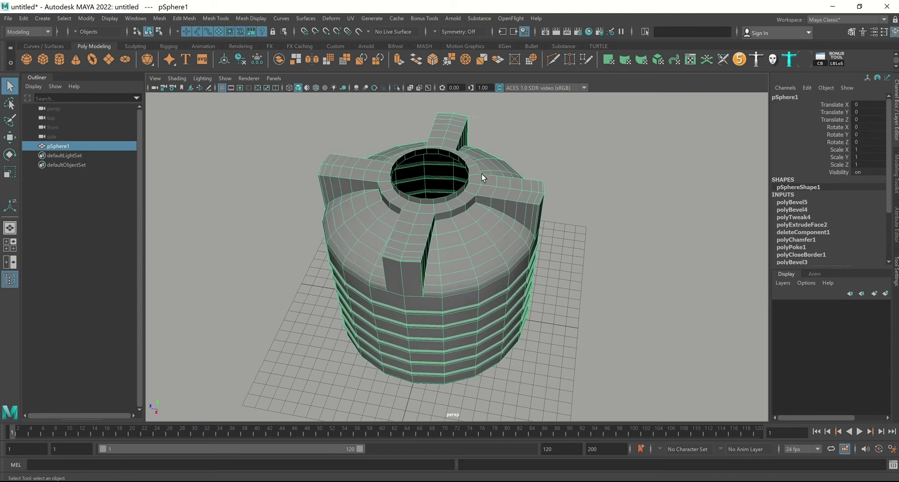
pyautogui.keyDown('alt'); pyautogui.moveTo(481, 174); pyautogui.dragTo(520, 245, button='right'); pyautogui.keyUp('alt')
pyautogui.moveTo(520, 245)
pyautogui.keyDown('alt'); pyautogui.mouseDown()
pyautogui.moveTo(492, 229)
pyautogui.moveTo(538, 246)
pyautogui.moveTo(509, 265)
pyautogui.mouseUp(); pyautogui.keyUp('alt')
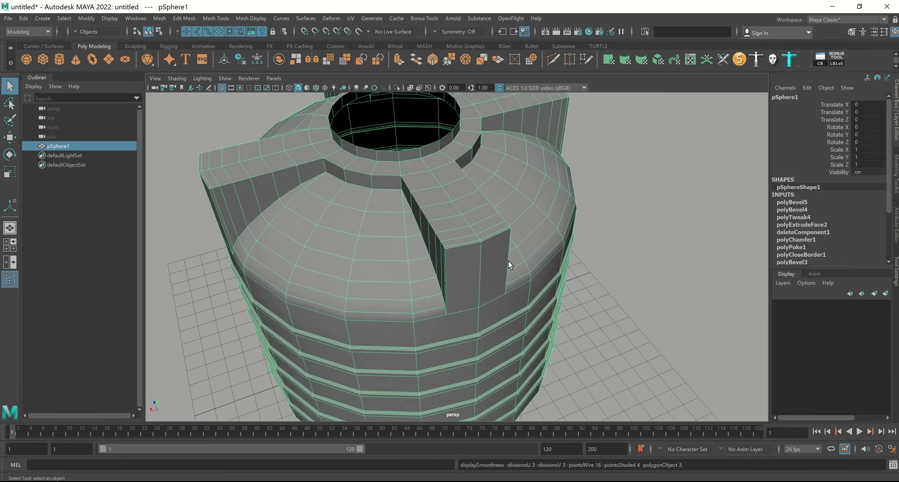
pyautogui.click(617, 288)
pyautogui.scroll(-3, 617, 287)
pyautogui.keyDown('alt'); pyautogui.moveTo(617, 287); pyautogui.dragTo(468, 191, button='right'); pyautogui.keyUp('alt')
pyautogui.moveTo(468, 191)
pyautogui.keyDown('alt'); pyautogui.mouseDown()
pyautogui.moveTo(502, 195)
pyautogui.moveTo(485, 167)
pyautogui.moveTo(487, 181)
pyautogui.moveTo(475, 179)
pyautogui.moveTo(481, 225)
pyautogui.moveTo(446, 204)
pyautogui.moveTo(471, 215)
pyautogui.mouseUp(); pyautogui.keyUp('alt')
pyautogui.click(445, 203)
pyautogui.scroll(2, 471, 214)
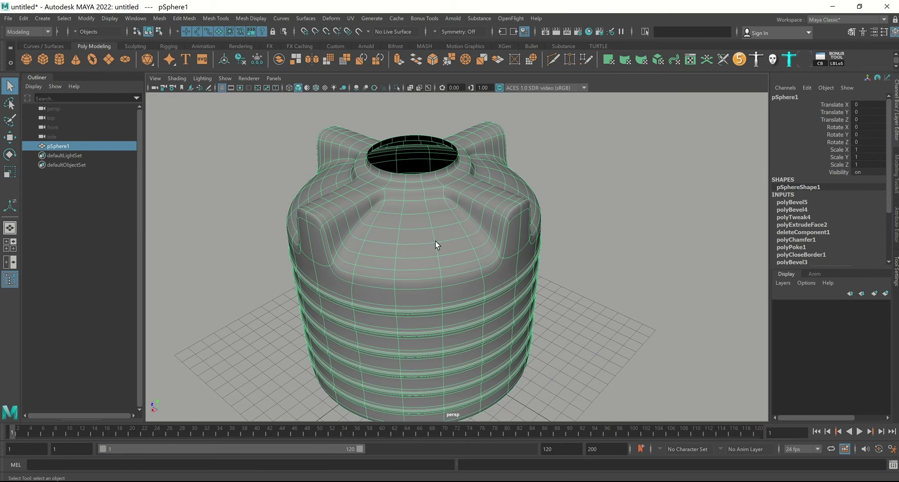
pyautogui.press('1')
pyautogui.scroll(-2, 434, 241)
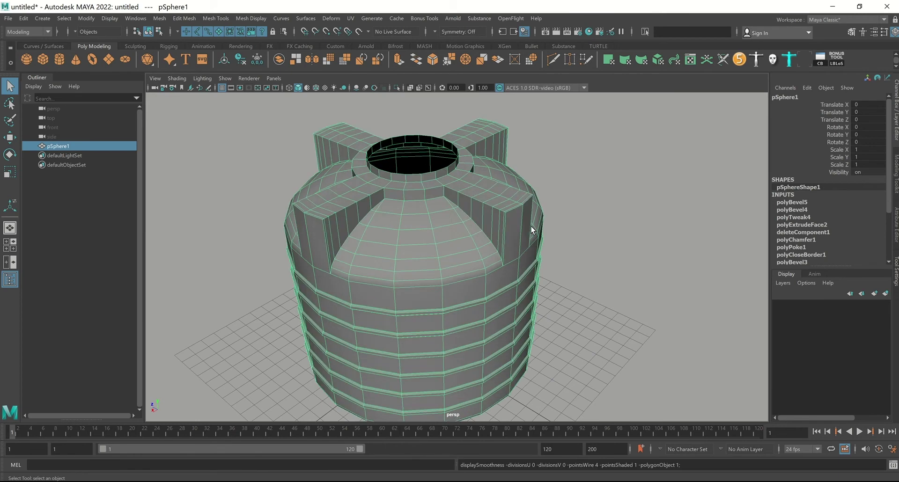
pyautogui.click(665, 225)
pyautogui.keyDown('alt'); pyautogui.moveTo(516, 254); pyautogui.dragTo(471, 240); pyautogui.keyUp('alt')
pyautogui.click(471, 240)
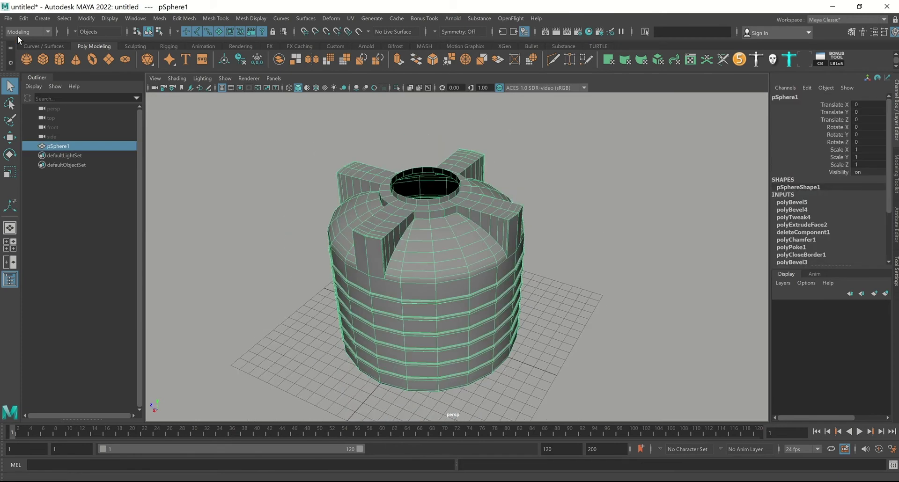
# Step: Delete the tank's construction history by type and freeze its transformations
pyautogui.click(44, 19)
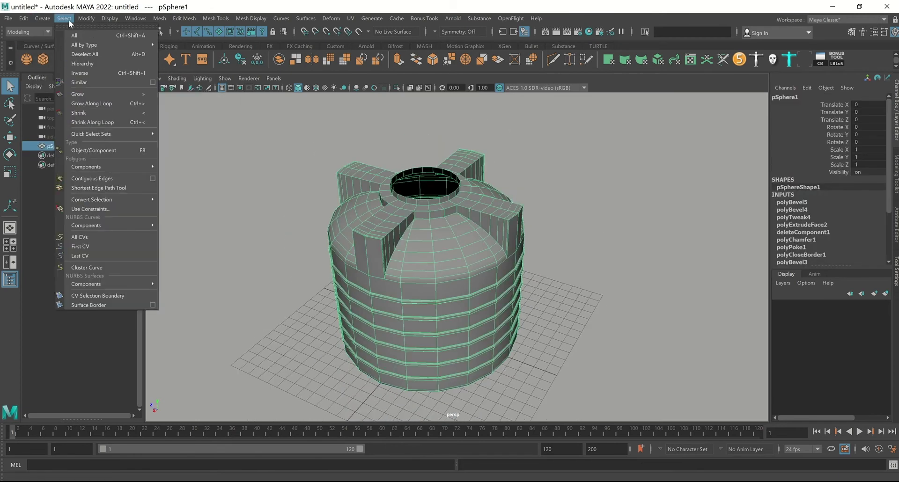
pyautogui.click(22, 19)
pyautogui.click(22, 19)
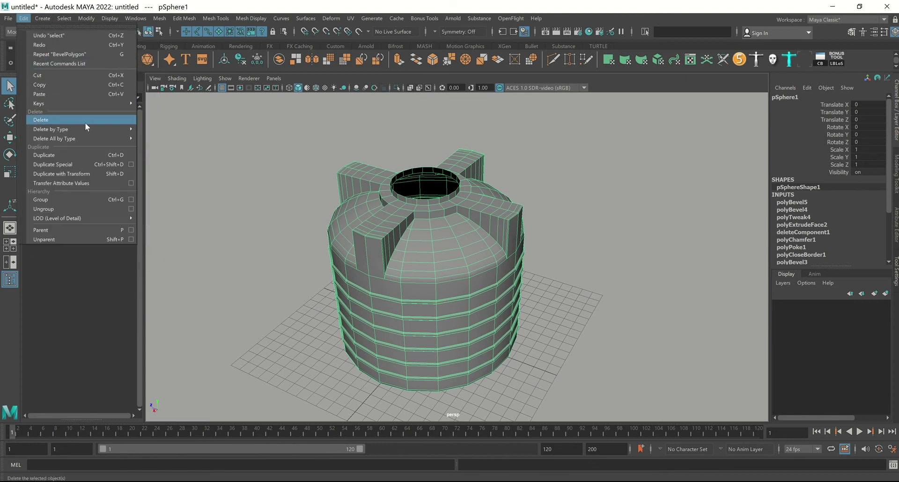
pyautogui.click(165, 128)
pyautogui.click(43, 19)
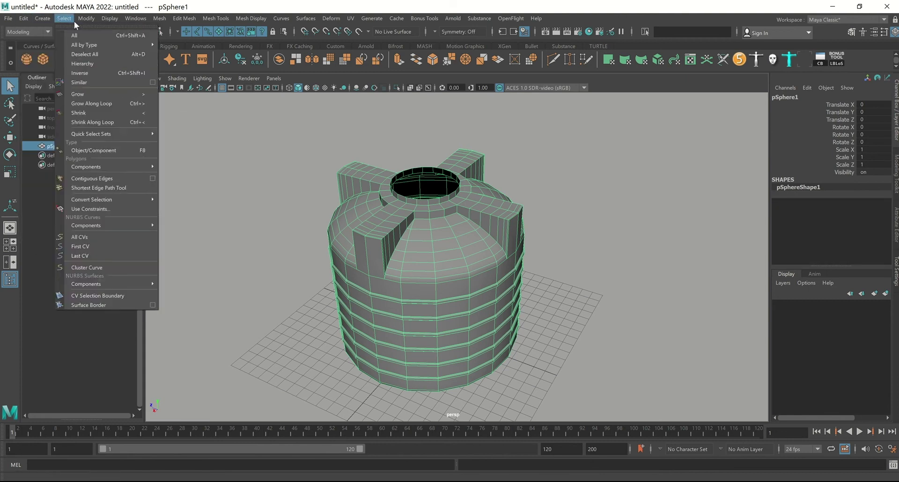
pyautogui.moveTo(86, 18)
pyautogui.click(98, 62)
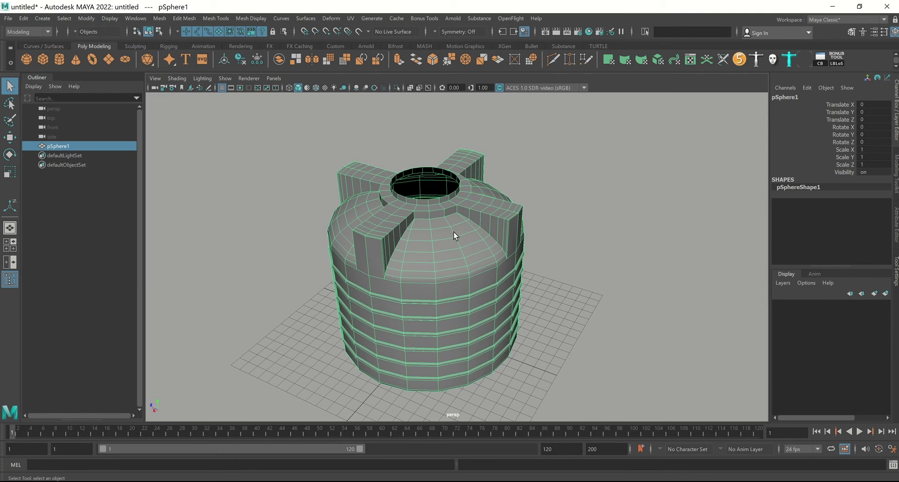
# Step: Show the tank in smooth mesh preview (key 3) and orbit around it
pyautogui.click(605, 253)
pyautogui.keyDown('alt'); pyautogui.moveTo(606, 254); pyautogui.dragTo(510, 200); pyautogui.keyUp('alt')
pyautogui.click(509, 201)
pyautogui.scroll(2, 525, 181)
pyautogui.scroll(2, 534, 198)
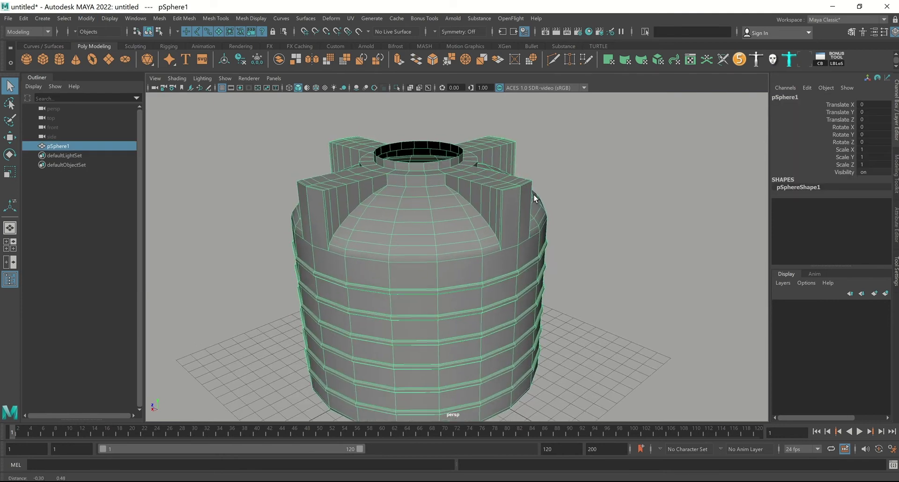
pyautogui.press('3')
pyautogui.click(582, 261)
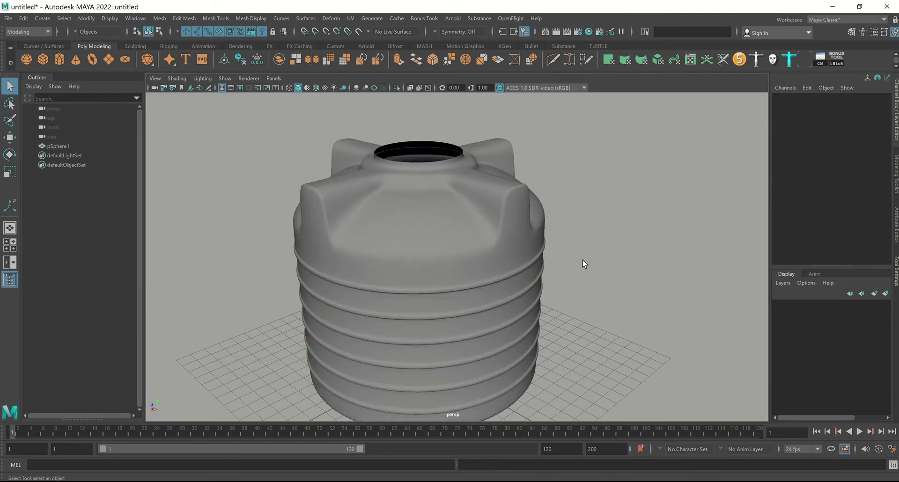
pyautogui.scroll(-2, 489, 221)
pyautogui.moveTo(489, 221)
pyautogui.keyDown('alt'); pyautogui.mouseDown()
pyautogui.moveTo(475, 225)
pyautogui.moveTo(530, 225)
pyautogui.moveTo(508, 222)
pyautogui.mouseUp(); pyautogui.keyUp('alt')
# Step: Return to the low-poly view and insert an edge loop below the neck rim
pyautogui.click(501, 226)
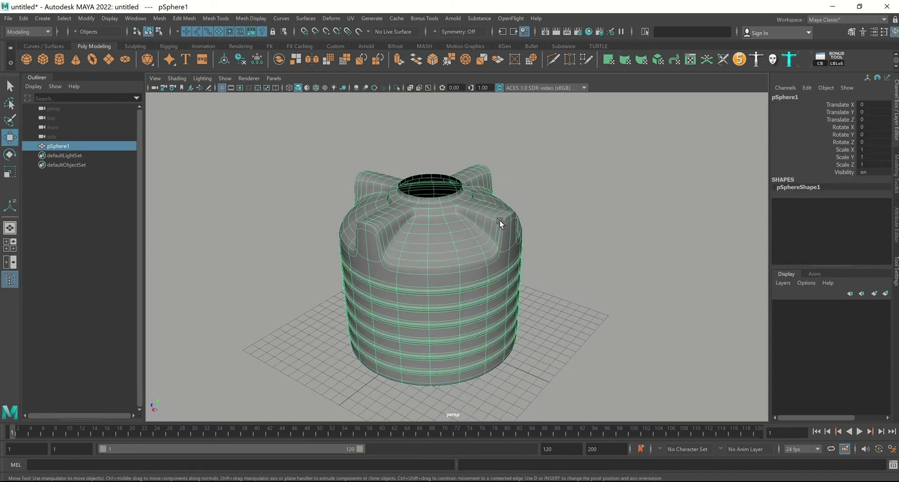
pyautogui.scroll(1, 499, 224)
pyautogui.scroll(2, 516, 261)
pyautogui.scroll(2, 528, 259)
pyautogui.press('1')
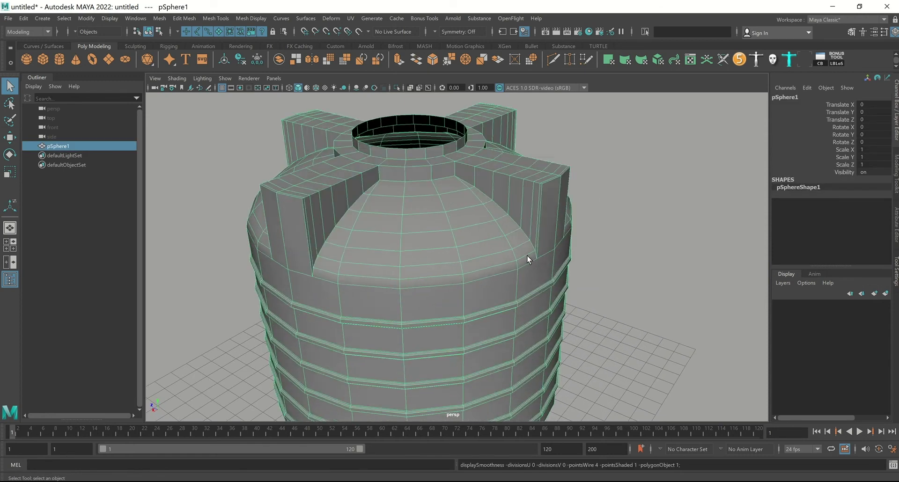
pyautogui.scroll(1, 528, 257)
pyautogui.scroll(2, 515, 262)
pyautogui.scroll(2, 520, 232)
pyautogui.scroll(1, 585, 243)
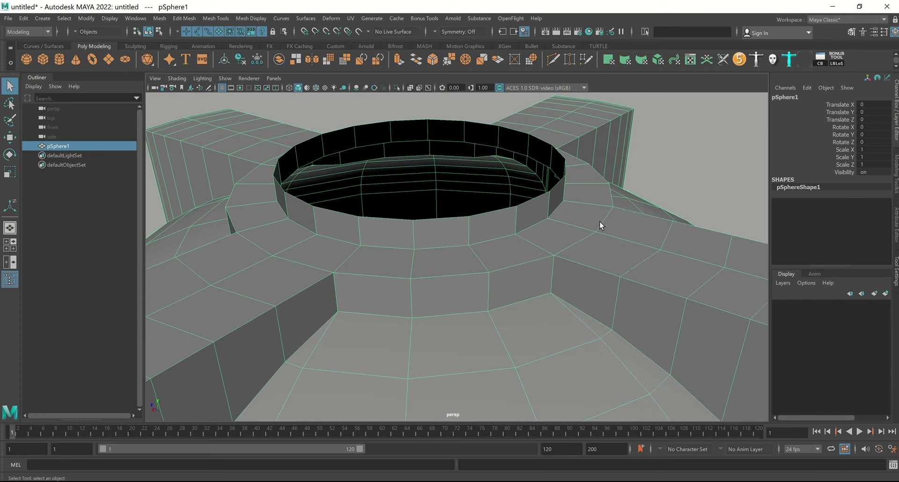
pyautogui.keyDown('shift'); pyautogui.moveTo(599, 222); pyautogui.dragTo(547, 236, button='right'); pyautogui.keyUp('shift')
pyautogui.scroll(2, 515, 262)
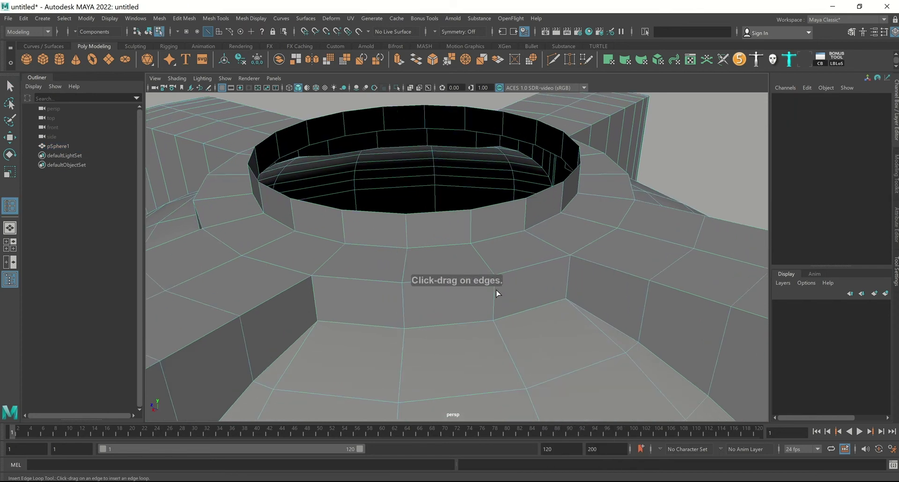
pyautogui.scroll(2, 490, 234)
pyautogui.scroll(1, 487, 214)
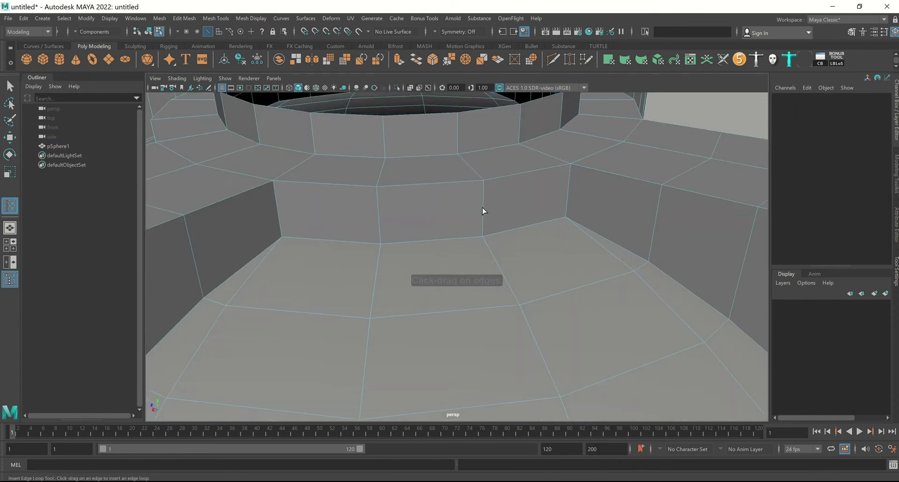
pyautogui.moveTo(484, 211); pyautogui.dragTo(485, 220)
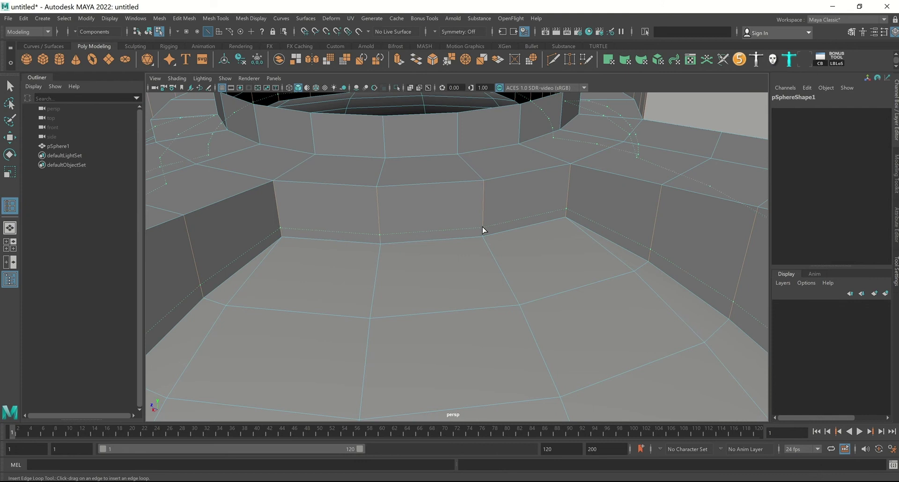
pyautogui.scroll(-5, 484, 230)
# Step: Select the top edges of the fins one after another around the tank
pyautogui.press('w')
pyautogui.keyDown('alt'); pyautogui.moveTo(267, 262); pyautogui.dragTo(434, 241); pyautogui.keyUp('alt')
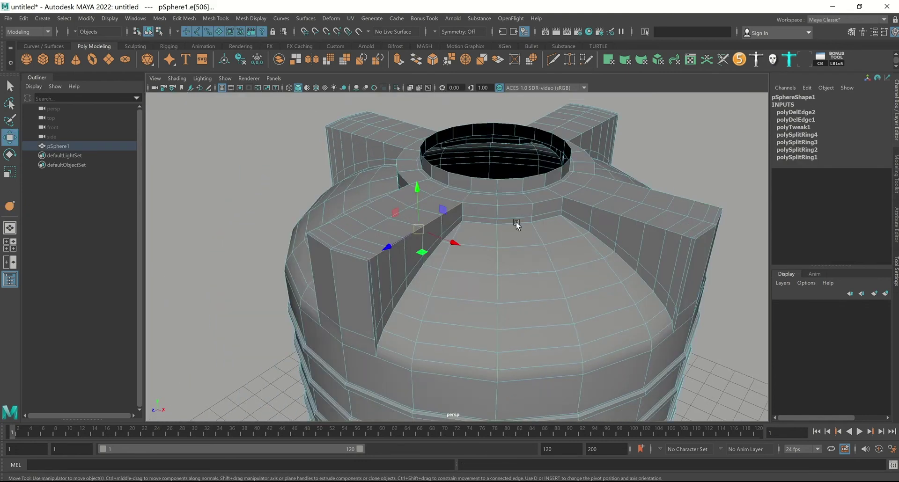
pyautogui.scroll(3, 487, 248)
pyautogui.keyDown('alt'); pyautogui.moveTo(456, 277); pyautogui.dragTo(411, 276); pyautogui.keyUp('alt')
pyautogui.click(318, 264)
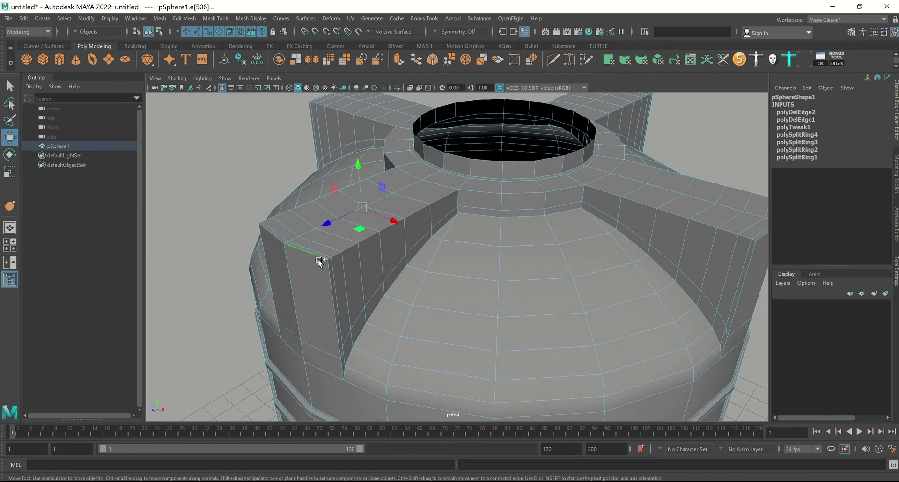
pyautogui.doubleClick(483, 192)
pyautogui.keyDown('shift'); pyautogui.click(598, 192); pyautogui.keyUp('shift')
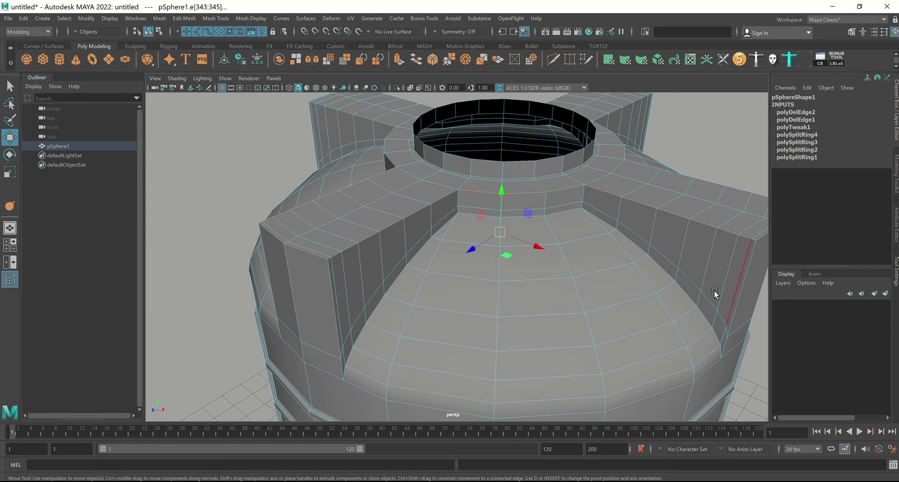
pyautogui.keyDown('alt'); pyautogui.moveTo(715, 293); pyautogui.dragTo(444, 313); pyautogui.keyUp('alt')
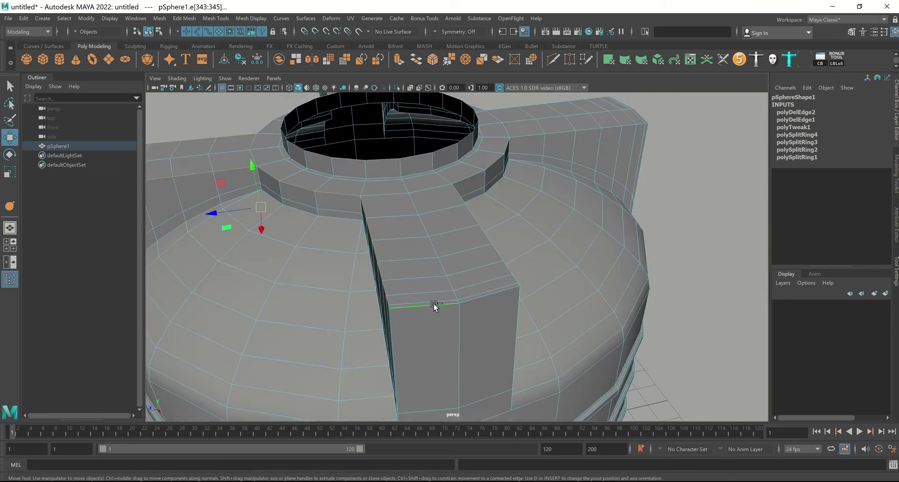
pyautogui.moveTo(523, 300)
pyautogui.keyDown('alt'); pyautogui.mouseDown()
pyautogui.moveTo(401, 277)
pyautogui.moveTo(307, 286)
pyautogui.mouseUp(); pyautogui.keyUp('alt')
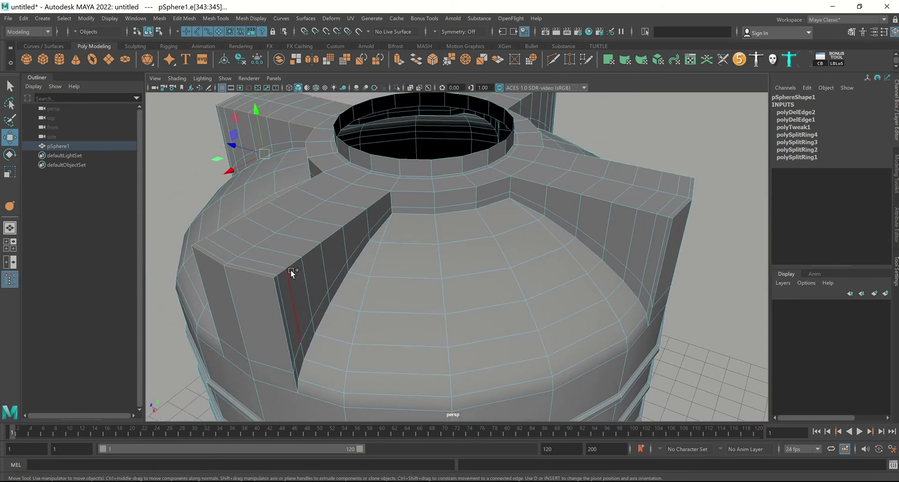
pyautogui.keyDown('shift'); pyautogui.click(417, 188); pyautogui.keyUp('shift')
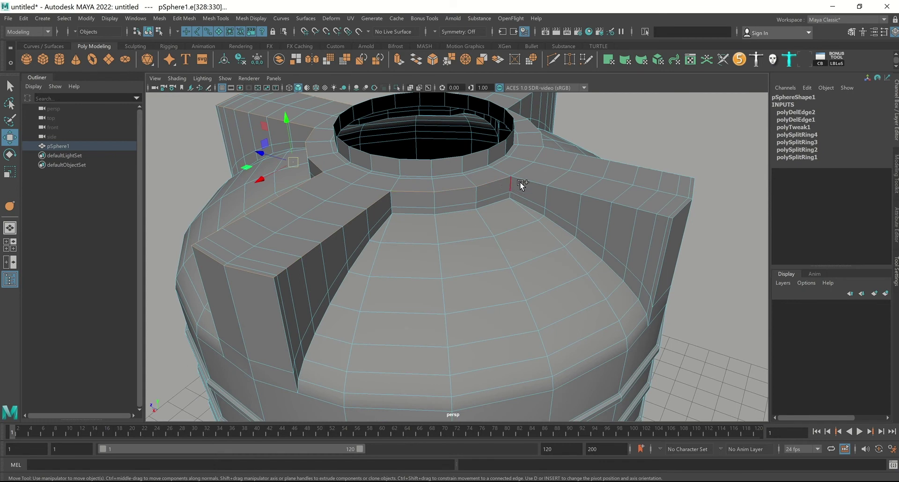
pyautogui.keyDown('shift'); pyautogui.click(546, 178); pyautogui.keyUp('shift')
pyautogui.moveTo(658, 218)
pyautogui.keyDown('alt'); pyautogui.mouseDown()
pyautogui.moveTo(566, 264)
pyautogui.moveTo(530, 246)
pyautogui.mouseUp(); pyautogui.keyUp('alt')
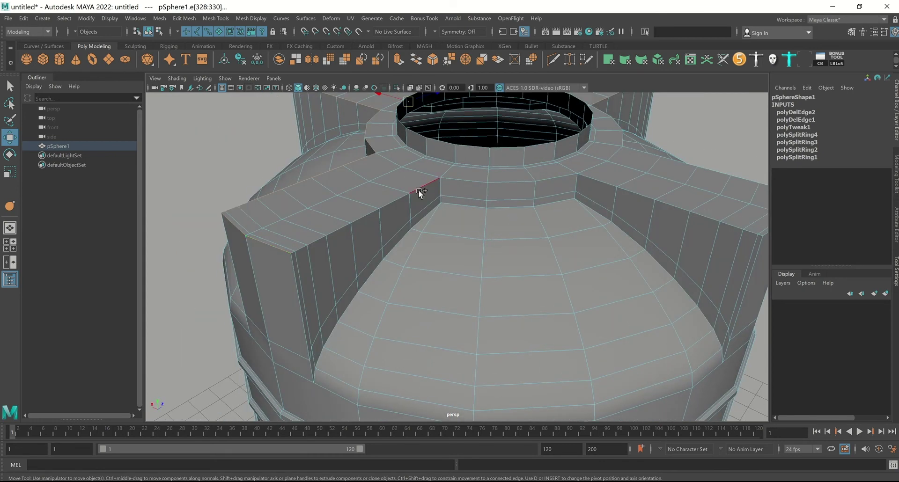
# Step: Select the edge loop running along the fin and collar top for bevelling
pyautogui.doubleClick(465, 181)
pyautogui.moveTo(465, 181)
pyautogui.keyDown('alt'); pyautogui.mouseDown()
pyautogui.moveTo(619, 217)
pyautogui.moveTo(576, 197)
pyautogui.moveTo(683, 279)
pyautogui.moveTo(632, 257)
pyautogui.moveTo(568, 280)
pyautogui.moveTo(443, 191)
pyautogui.mouseUp(); pyautogui.keyUp('alt')
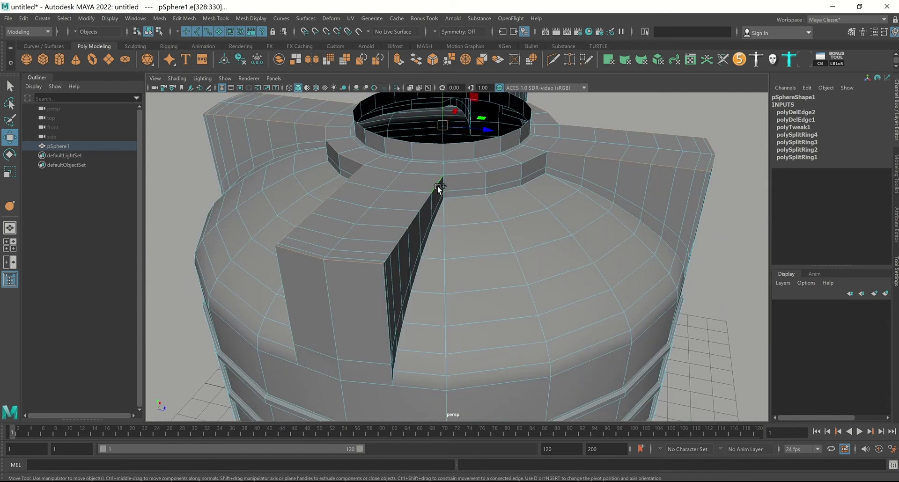
pyautogui.moveTo(573, 241)
pyautogui.keyDown('alt'); pyautogui.mouseDown()
pyautogui.moveTo(544, 243)
pyautogui.moveTo(527, 212)
pyautogui.mouseUp(); pyautogui.keyUp('alt')
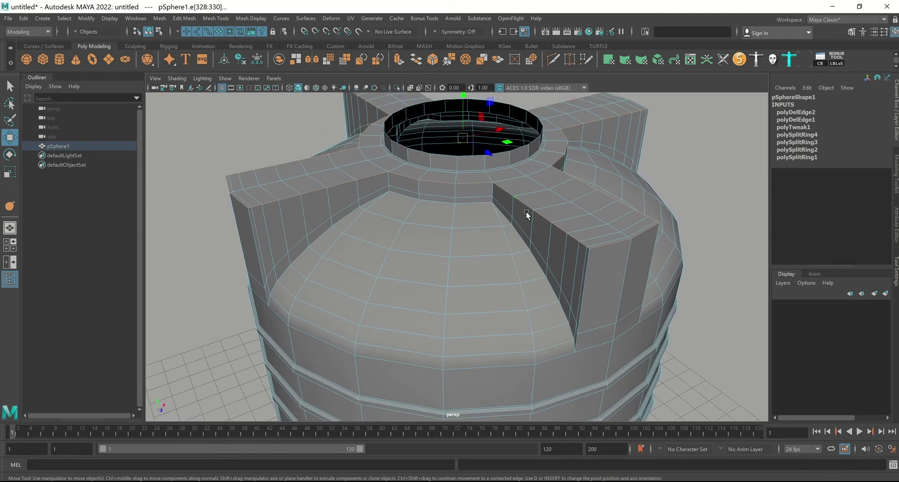
pyautogui.keyDown('shift'); pyautogui.moveTo(521, 198); pyautogui.dragTo(547, 202, button='right'); pyautogui.keyUp('shift')
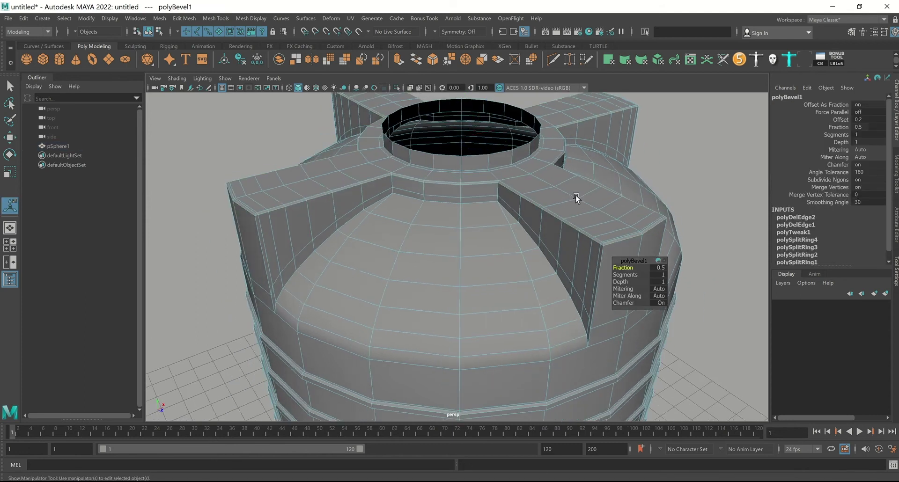
# Step: Bevel the fin edges at a fraction of about 0.67 and show the smooth preview
pyautogui.keyDown('alt'); pyautogui.moveTo(576, 196); pyautogui.dragTo(621, 248); pyautogui.keyUp('alt')
pyautogui.moveTo(585, 252); pyautogui.dragTo(568, 244, button='middle')
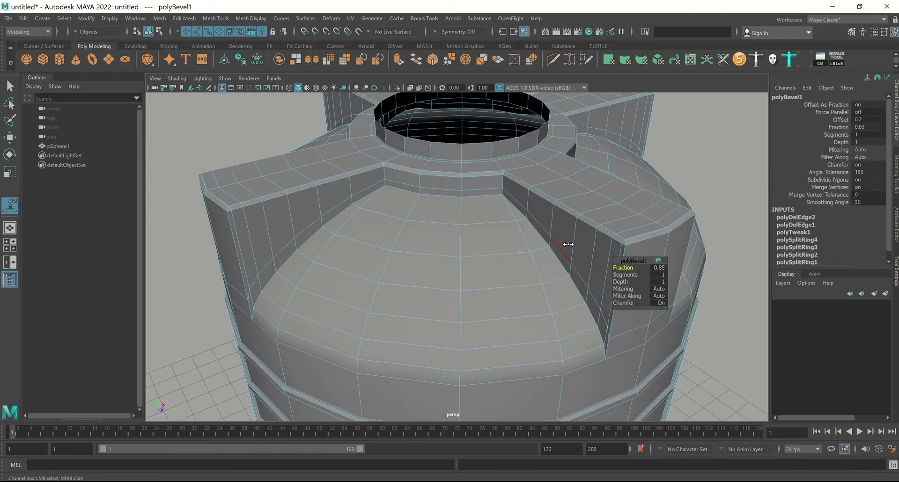
pyautogui.moveTo(555, 205); pyautogui.dragTo(648, 133, button='right')
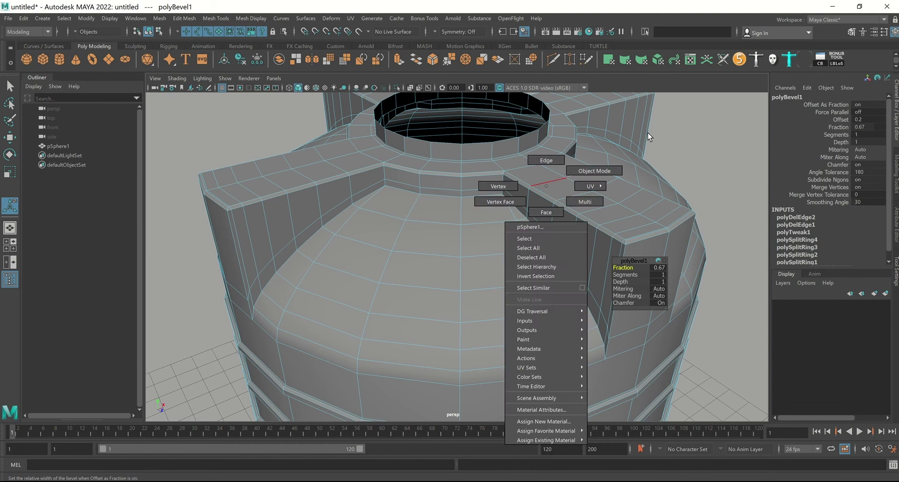
pyautogui.press('3')
# Step: Orbit around the smoothed tank to check its bevelled fins and collar
pyautogui.click(729, 226)
pyautogui.moveTo(730, 226)
pyautogui.keyDown('alt'); pyautogui.mouseDown()
pyautogui.moveTo(602, 185)
pyautogui.moveTo(595, 173)
pyautogui.moveTo(641, 182)
pyautogui.moveTo(562, 209)
pyautogui.moveTo(572, 195)
pyautogui.mouseUp(); pyautogui.keyUp('alt')
pyautogui.scroll(3, 558, 211)
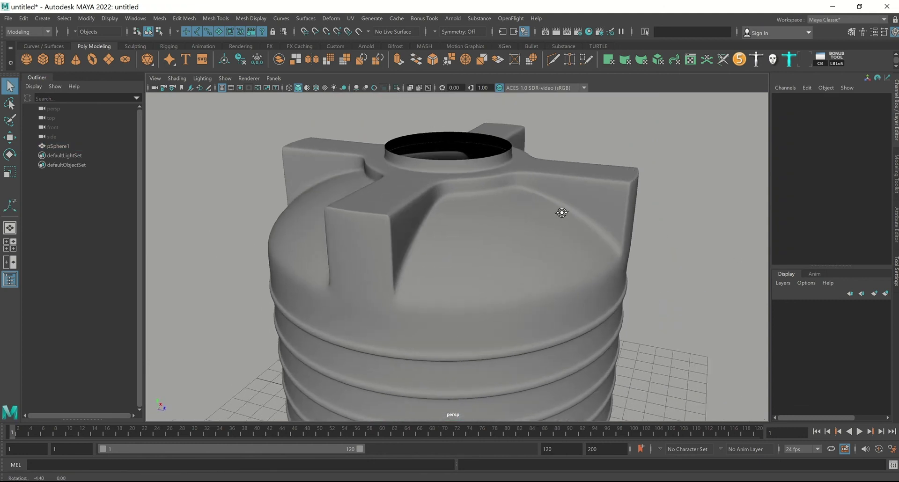
pyautogui.keyDown('alt'); pyautogui.moveTo(660, 223); pyautogui.dragTo(681, 216); pyautogui.keyUp('alt')
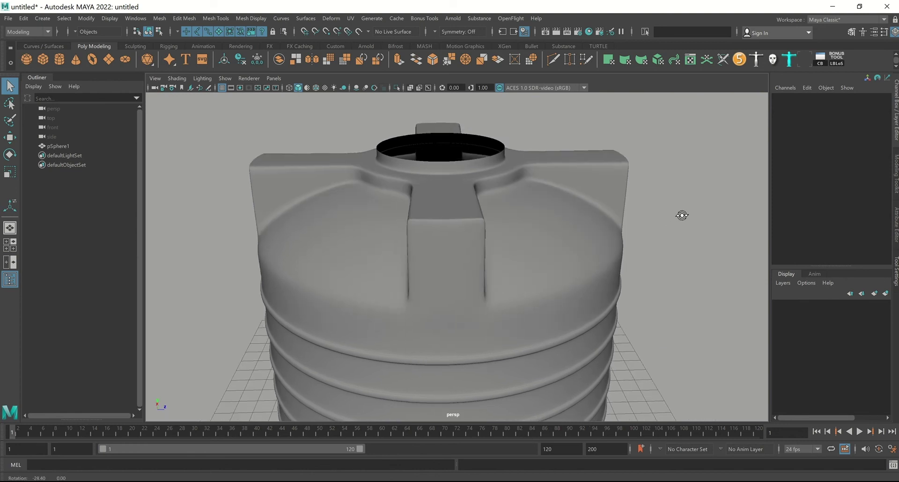
pyautogui.click(561, 213)
pyautogui.click(673, 264)
pyautogui.moveTo(640, 240)
pyautogui.keyDown('alt'); pyautogui.mouseDown()
pyautogui.moveTo(554, 217)
pyautogui.moveTo(622, 229)
pyautogui.mouseUp(); pyautogui.keyUp('alt')
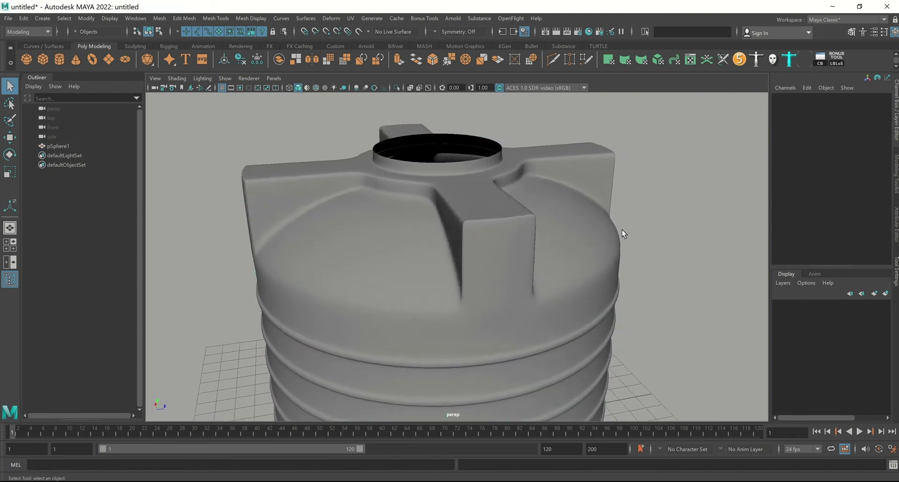
pyautogui.scroll(-5, 622, 230)
pyautogui.moveTo(501, 190)
pyautogui.keyDown('alt'); pyautogui.mouseDown()
pyautogui.moveTo(517, 211)
pyautogui.moveTo(496, 218)
pyautogui.mouseUp(); pyautogui.keyUp('alt')
pyautogui.click(496, 217)
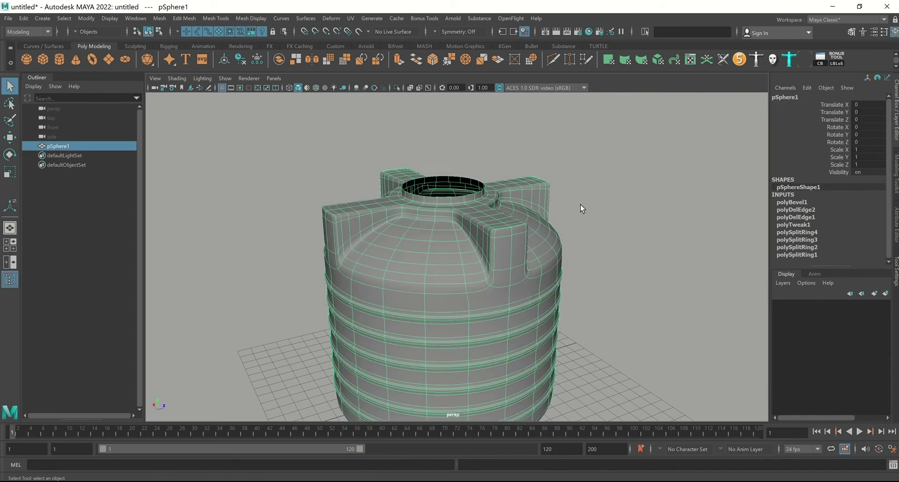
pyautogui.keyDown('alt'); pyautogui.moveTo(582, 207); pyautogui.dragTo(617, 186); pyautogui.keyUp('alt')
# Step: Select the whole tank and soften its edges for smooth shading
pyautogui.click(670, 199)
pyautogui.moveTo(670, 199)
pyautogui.keyDown('alt'); pyautogui.mouseDown()
pyautogui.moveTo(594, 188)
pyautogui.moveTo(624, 187)
pyautogui.moveTo(632, 188)
pyautogui.moveTo(569, 188)
pyautogui.moveTo(602, 184)
pyautogui.moveTo(614, 227)
pyautogui.moveTo(604, 225)
pyautogui.mouseUp(); pyautogui.keyUp('alt')
pyautogui.scroll(5, 572, 208)
pyautogui.click(572, 208)
pyautogui.scroll(-3, 544, 200)
pyautogui.click(621, 223)
pyautogui.click(521, 217)
pyautogui.moveTo(521, 195)
pyautogui.keyDown('shift'); pyautogui.mouseDown(button='right')
pyautogui.moveTo(558, 222)
pyautogui.moveTo(593, 217)
pyautogui.mouseUp(button='right'); pyautogui.keyUp('shift')
pyautogui.click(626, 247)
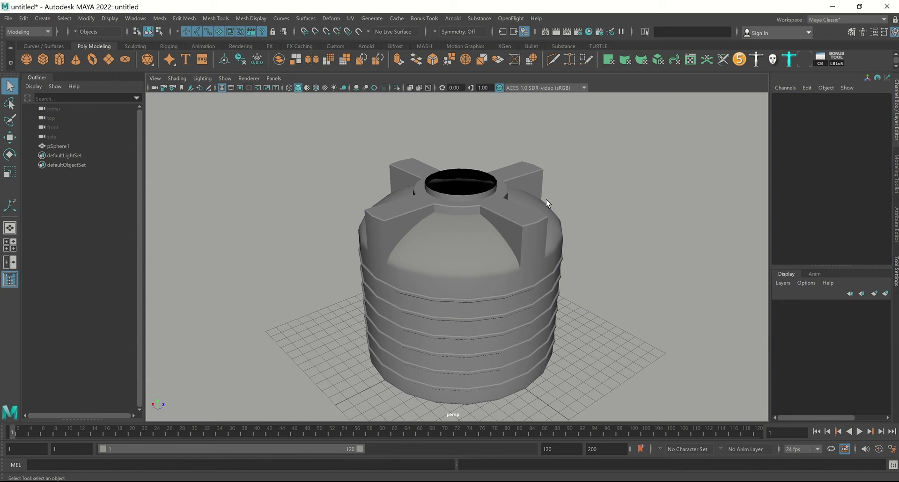
# Step: Delete the tank's construction history and toggle the smooth preview on and back off
pyautogui.scroll(2, 546, 201)
pyautogui.click(523, 212)
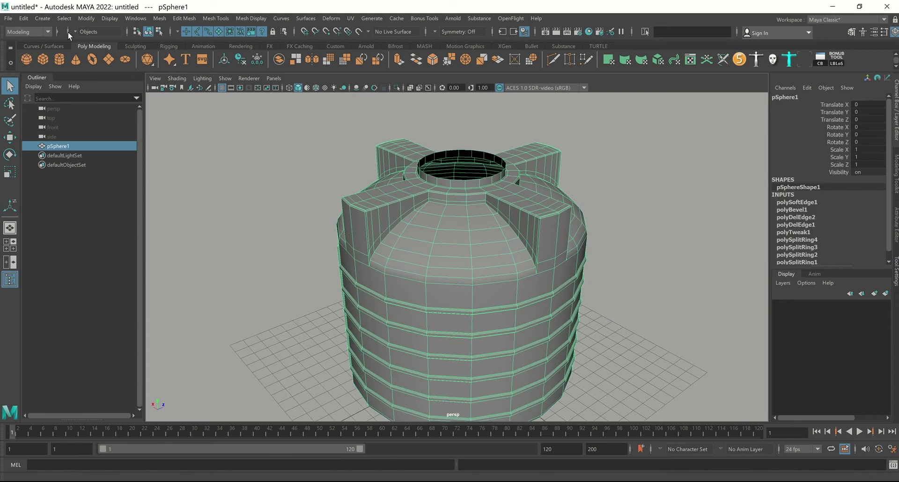
pyautogui.click(23, 18)
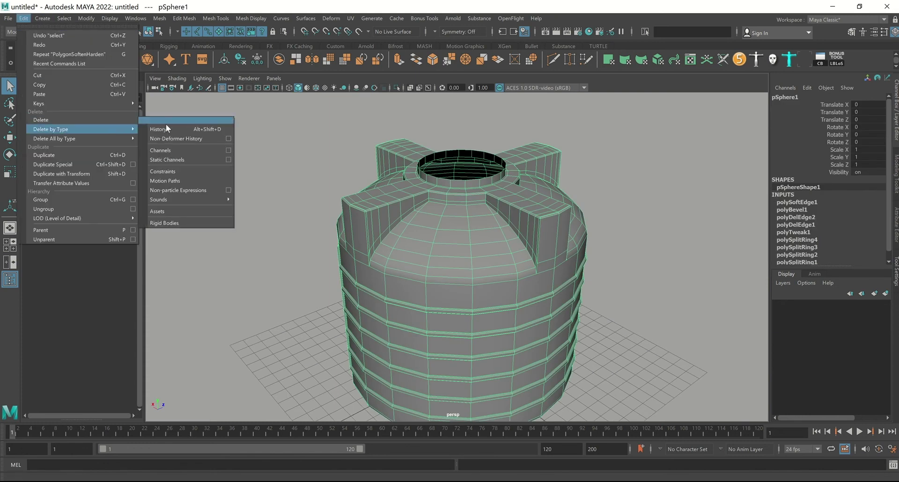
pyautogui.click(166, 125)
pyautogui.click(237, 135)
pyautogui.scroll(-2, 566, 234)
pyautogui.click(520, 232)
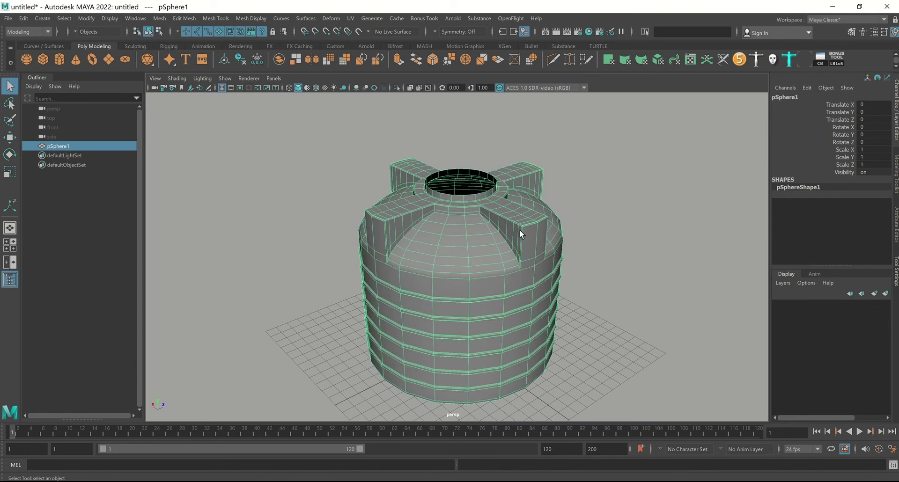
pyautogui.press('3')
pyautogui.click(568, 202)
pyautogui.moveTo(568, 203)
pyautogui.keyDown('alt'); pyautogui.mouseDown()
pyautogui.moveTo(456, 205)
pyautogui.moveTo(457, 190)
pyautogui.mouseUp(); pyautogui.keyUp('alt')
pyautogui.hotkey('ctrl', 'z')
pyautogui.hotkey('ctrl', 'z')
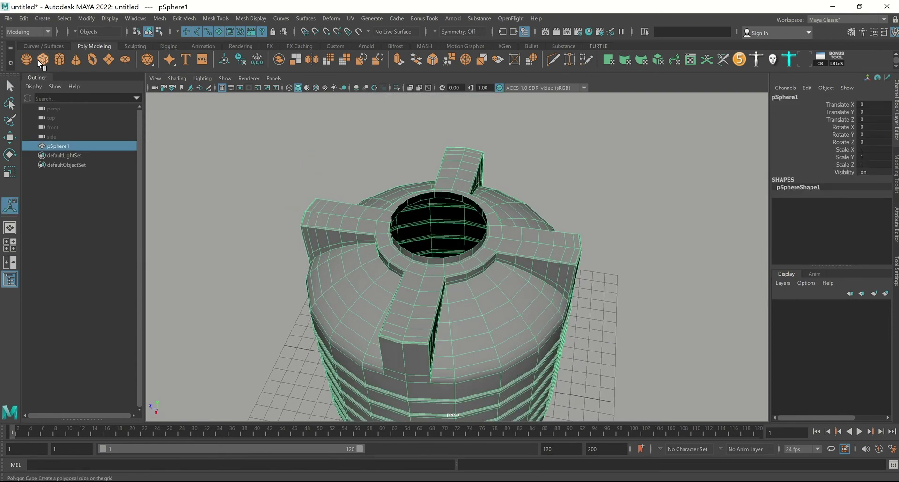
# Step: Create a polygon cube and raise it up into the tank's opening
pyautogui.click(38, 59)
pyautogui.scroll(-3, 495, 251)
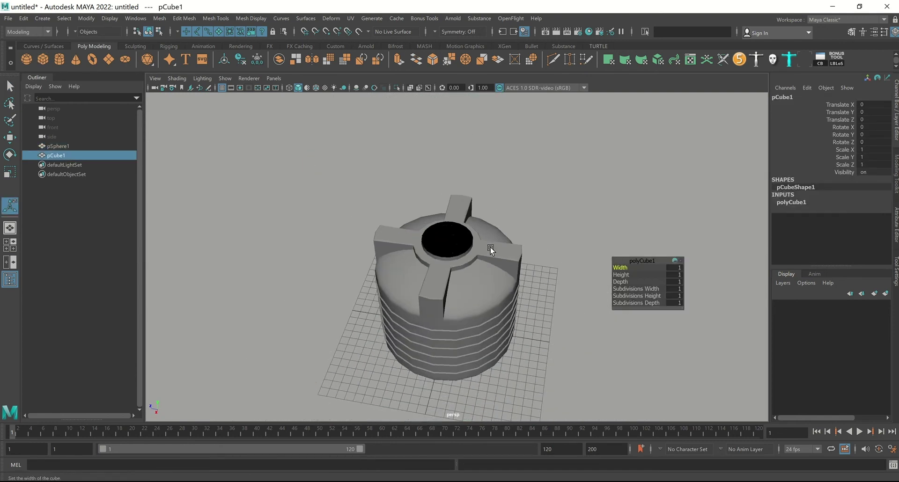
pyautogui.press('w')
pyautogui.moveTo(448, 297)
pyautogui.mouseDown()
pyautogui.moveTo(453, 200)
pyautogui.moveTo(606, 271)
pyautogui.mouseUp()
pyautogui.scroll(3, 520, 225)
pyautogui.keyDown('alt'); pyautogui.moveTo(520, 225); pyautogui.dragTo(582, 298); pyautogui.keyUp('alt')
pyautogui.scroll(2, 583, 298)
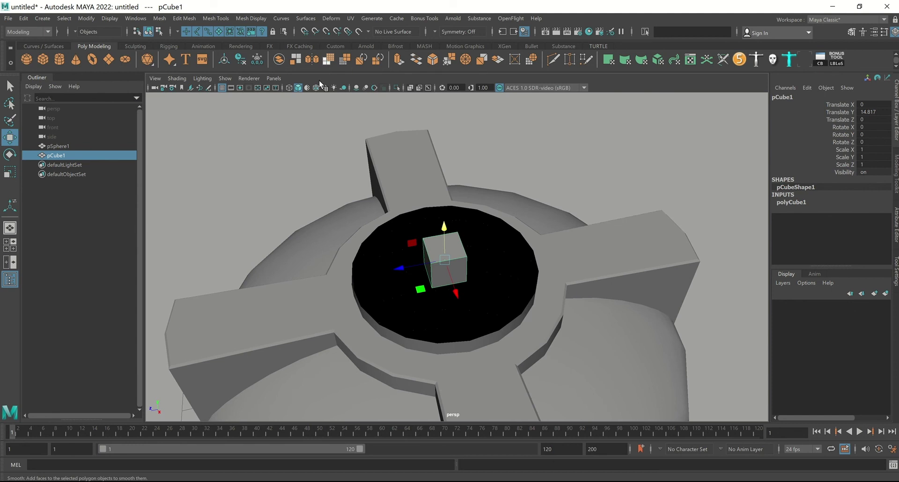
# Step: Apply Mesh > Smooth to round the cube into a ball, undoing and reapplying it once
pyautogui.click(322, 61)
pyautogui.scroll(1, 483, 243)
pyautogui.scroll(1, 483, 244)
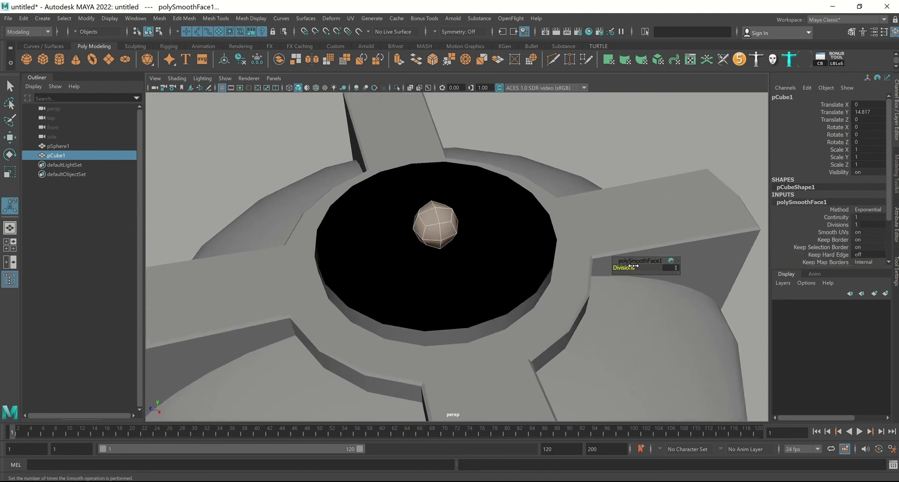
pyautogui.moveTo(631, 266); pyautogui.dragTo(638, 266)
pyautogui.scroll(1, 498, 229)
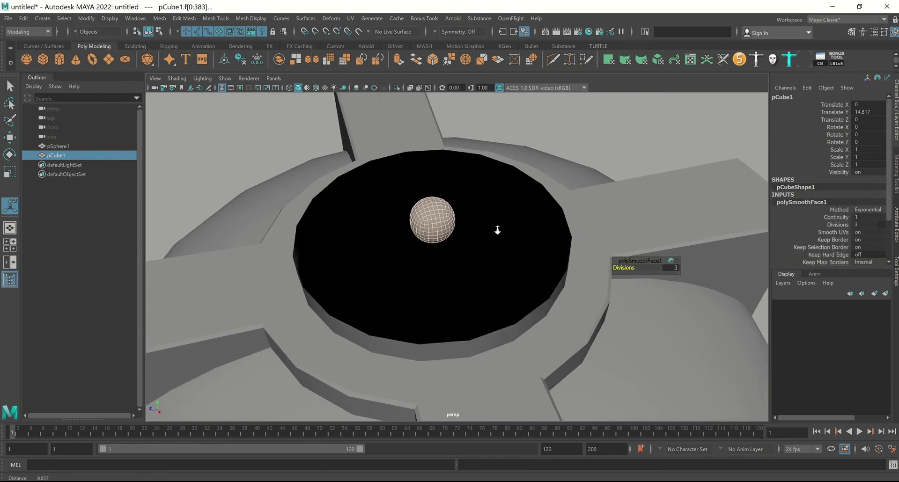
pyautogui.hotkey('ctrl', 'z')
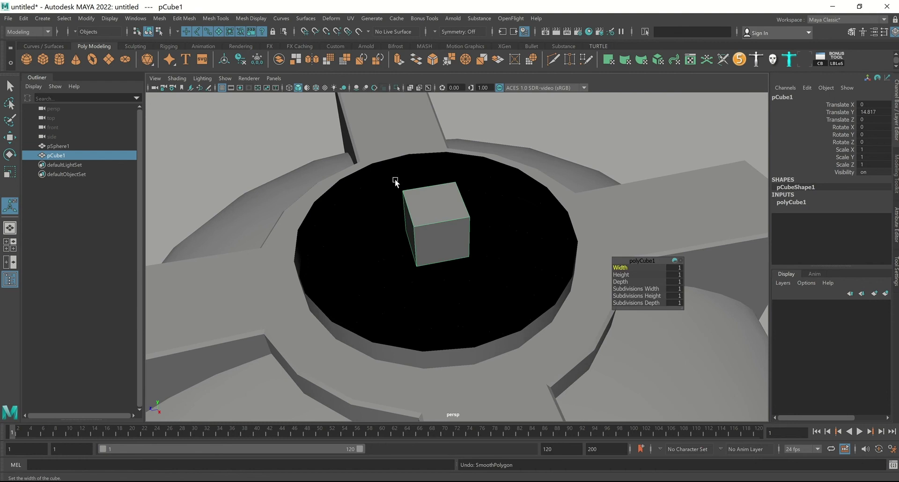
pyautogui.click(164, 19)
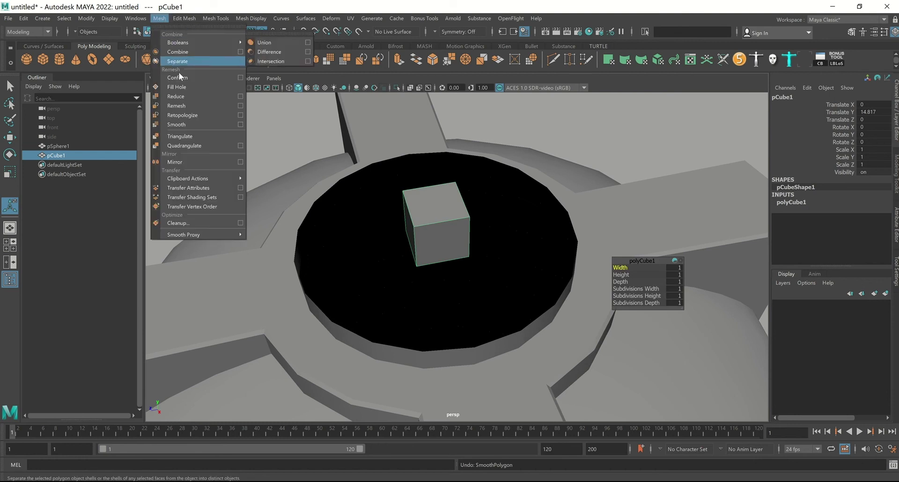
pyautogui.click(188, 124)
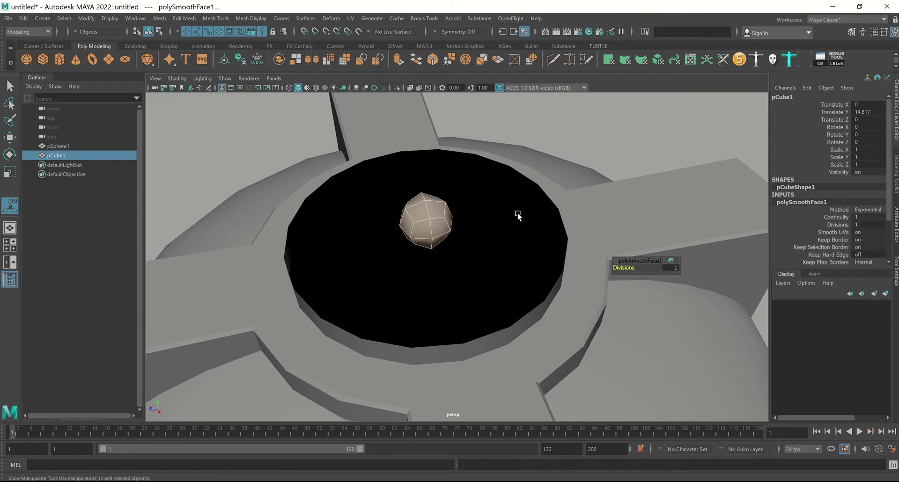
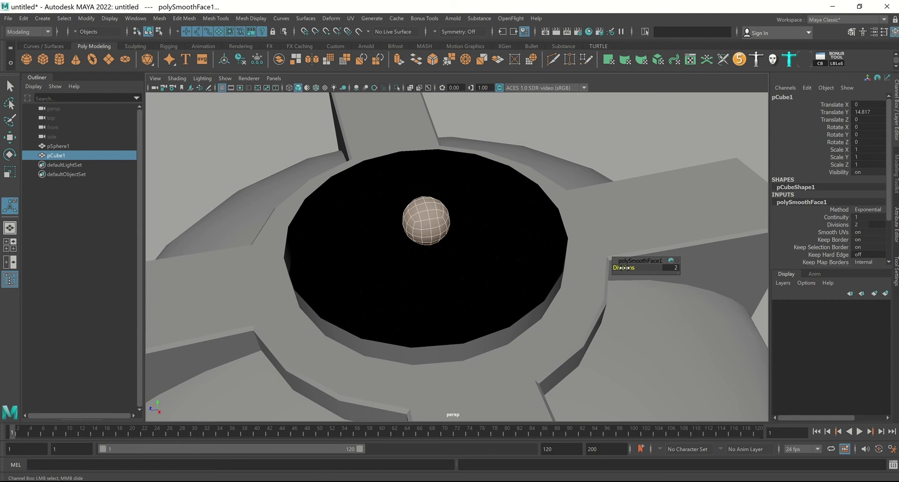
# Step: Raise the sphere's polySmoothFace1 Divisions to 3
pyautogui.moveTo(624, 268); pyautogui.dragTo(621, 268)
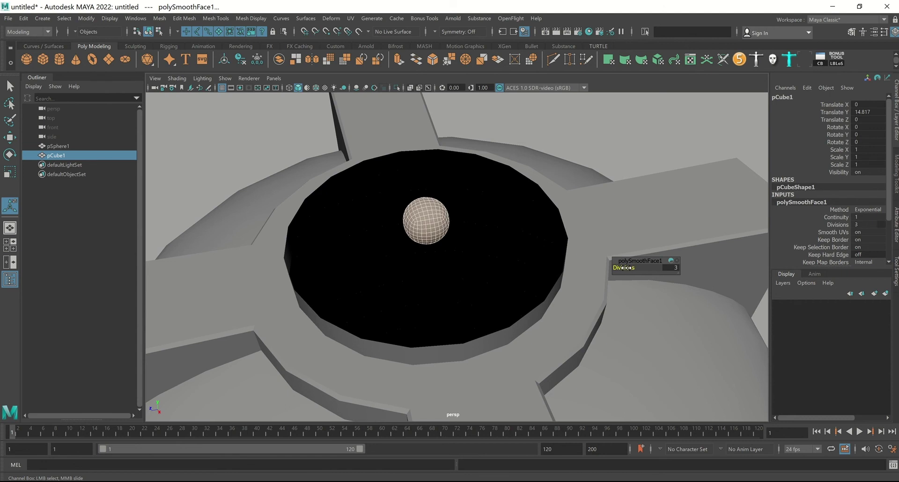
pyautogui.keyDown('alt'); pyautogui.moveTo(554, 172); pyautogui.dragTo(550, 191, button='right'); pyautogui.keyUp('alt')
pyautogui.keyDown('alt'); pyautogui.moveTo(549, 191); pyautogui.dragTo(361, 179); pyautogui.keyUp('alt')
# Step: Scale the sphere uniformly up to about 2.553 over the tank opening
pyautogui.press('e')
pyautogui.keyDown('alt'); pyautogui.moveTo(465, 203); pyautogui.dragTo(488, 237); pyautogui.keyUp('alt')
pyautogui.keyDown('alt'); pyautogui.moveTo(488, 237); pyautogui.dragTo(484, 211, button='right'); pyautogui.keyUp('alt')
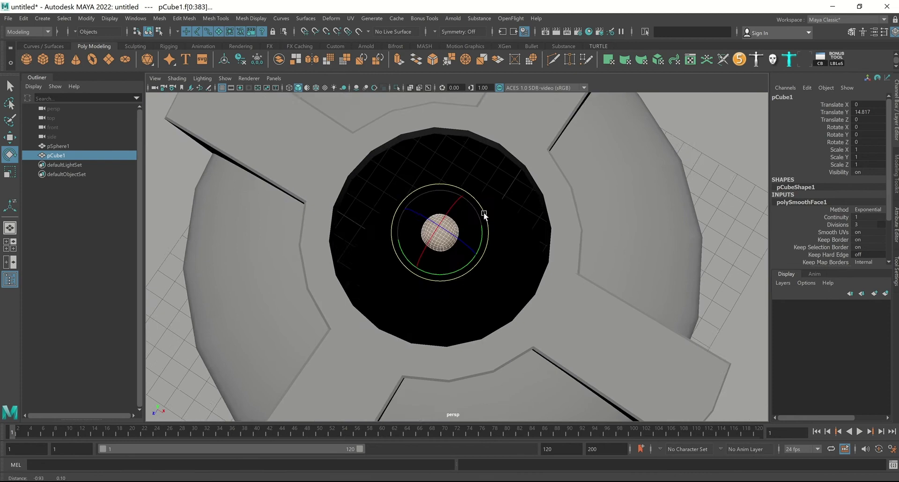
pyautogui.moveTo(484, 211)
pyautogui.keyDown('alt'); pyautogui.mouseDown()
pyautogui.moveTo(482, 227)
pyautogui.moveTo(555, 277)
pyautogui.moveTo(539, 267)
pyautogui.moveTo(518, 193)
pyautogui.mouseUp(); pyautogui.keyUp('alt')
pyautogui.press('r')
pyautogui.keyDown('alt'); pyautogui.moveTo(518, 195); pyautogui.dragTo(561, 262, button='right'); pyautogui.keyUp('alt')
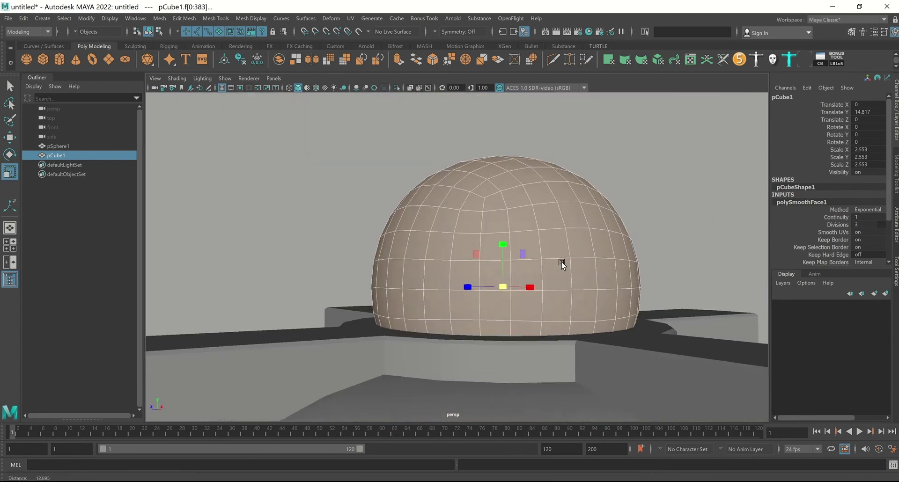
# Step: Delete the sphere's lower face loops, leaving only the upper dome
pyautogui.moveTo(535, 200); pyautogui.dragTo(539, 311, button='right')
pyautogui.click(539, 311)
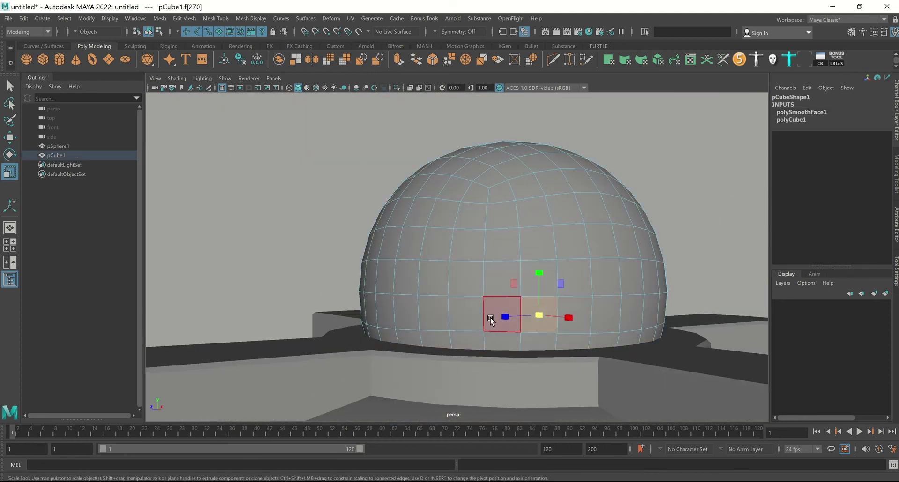
pyautogui.keyDown('shift'); pyautogui.doubleClick(496, 308); pyautogui.keyUp('shift')
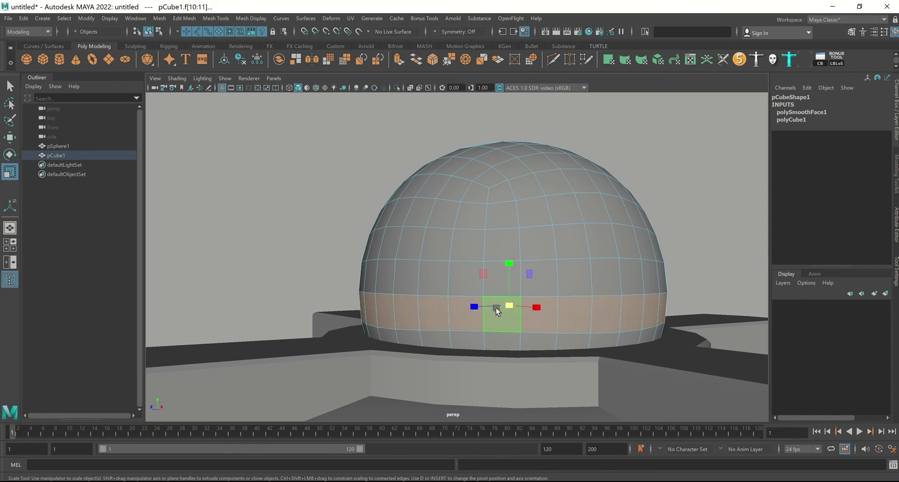
pyautogui.press('Delete')
pyautogui.doubleClick(536, 333)
pyautogui.press('Delete')
# Step: Scale the dome down slightly and lower it to Y 14.46 into the tank ring
pyautogui.moveTo(531, 237); pyautogui.dragTo(611, 215, button='right')
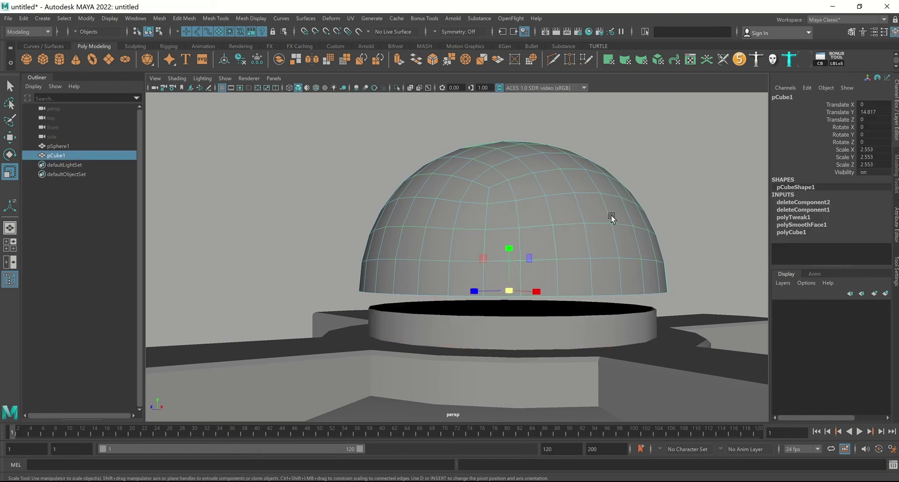
pyautogui.scroll(-2, 524, 281)
pyautogui.scroll(1, 524, 277)
pyautogui.scroll(2, 517, 288)
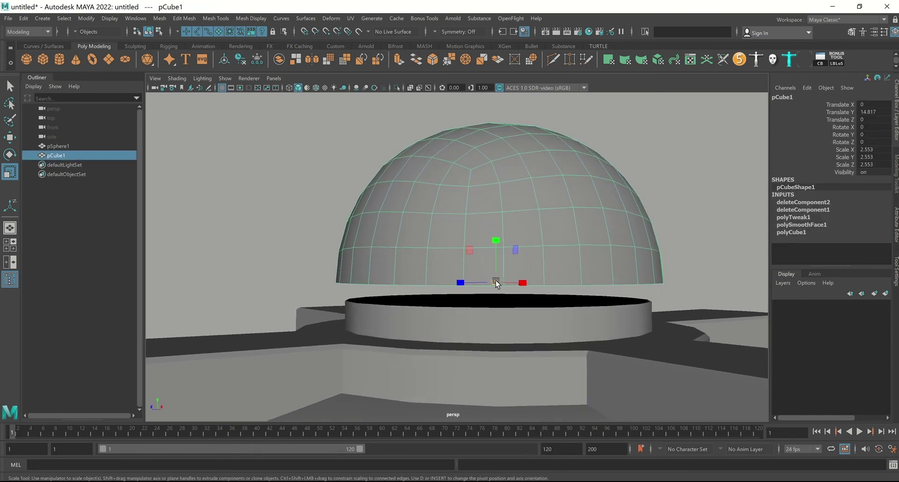
pyautogui.moveTo(498, 281); pyautogui.dragTo(474, 281)
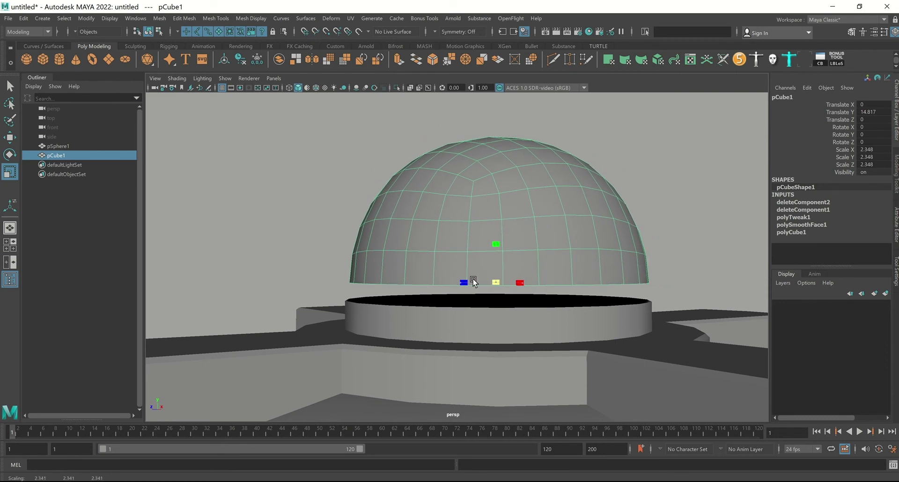
pyautogui.press('w')
pyautogui.moveTo(495, 237); pyautogui.dragTo(500, 253)
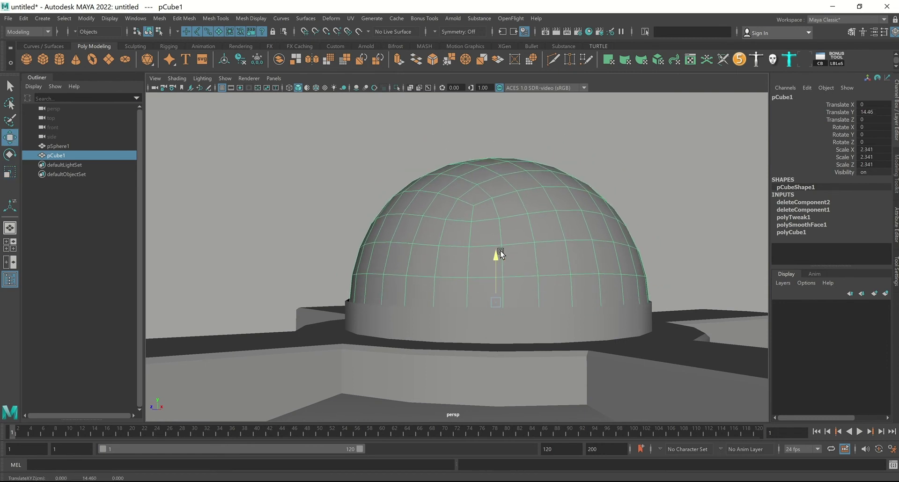
# Step: Rescale the dome to 2.435 so it sits snugly on the rim
pyautogui.press('r')
pyautogui.moveTo(496, 303); pyautogui.dragTo(509, 302)
pyautogui.keyDown('alt'); pyautogui.moveTo(524, 261); pyautogui.dragTo(493, 294); pyautogui.keyUp('alt')
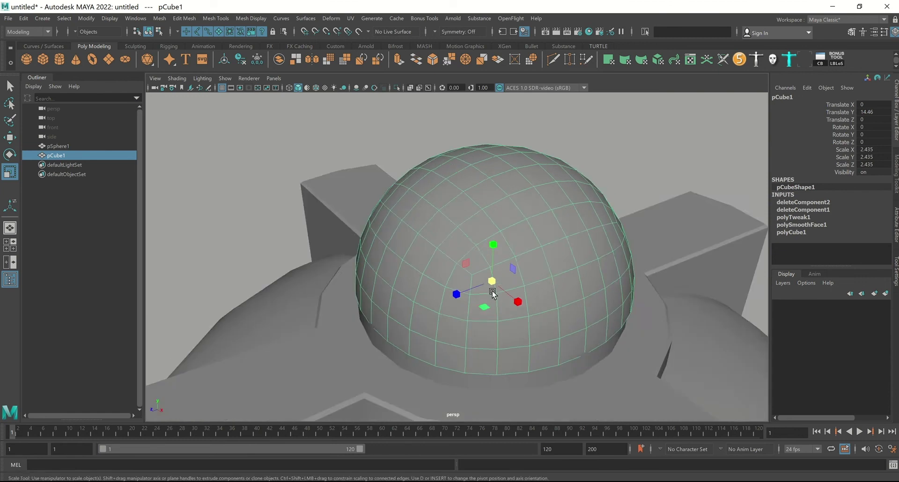
pyautogui.moveTo(525, 252)
pyautogui.keyDown('alt'); pyautogui.mouseDown()
pyautogui.moveTo(540, 251)
pyautogui.moveTo(518, 243)
pyautogui.mouseUp(); pyautogui.keyUp('alt')
pyautogui.moveTo(542, 227); pyautogui.dragTo(487, 194, button='right')
# Step: Squash the dome's vertices to zero height in the side view so the top meets the bottom ring
pyautogui.keyDown('alt'); pyautogui.moveTo(487, 195); pyautogui.dragTo(483, 193); pyautogui.keyUp('alt')
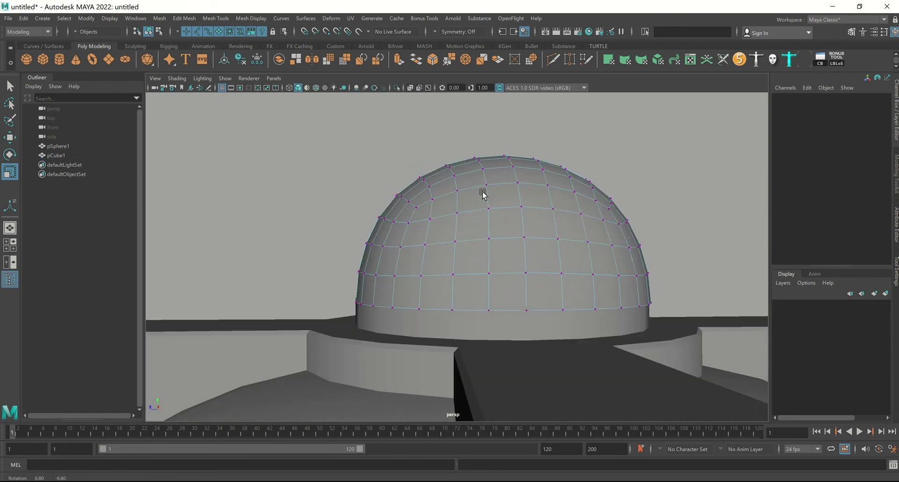
pyautogui.moveTo(247, 120); pyautogui.dragTo(697, 292)
pyautogui.keyDown('alt'); pyautogui.moveTo(696, 293); pyautogui.dragTo(566, 291); pyautogui.keyUp('alt')
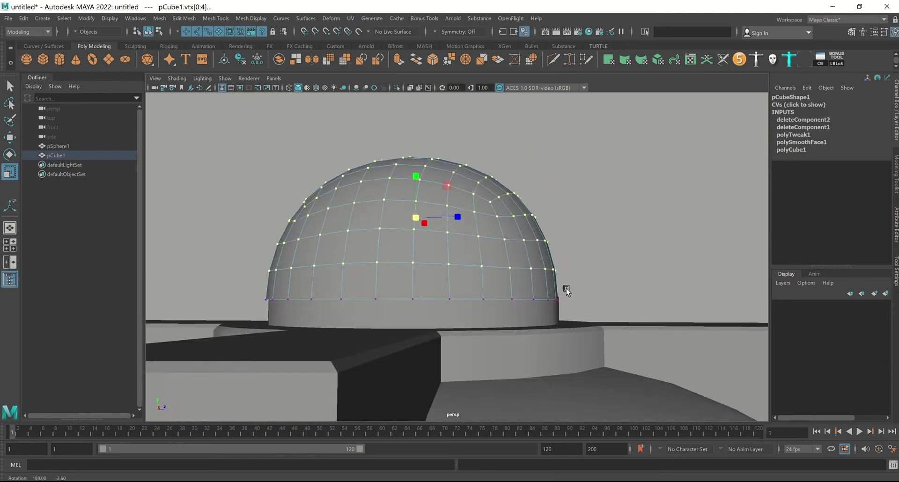
pyautogui.press('space')
pyautogui.press('space')
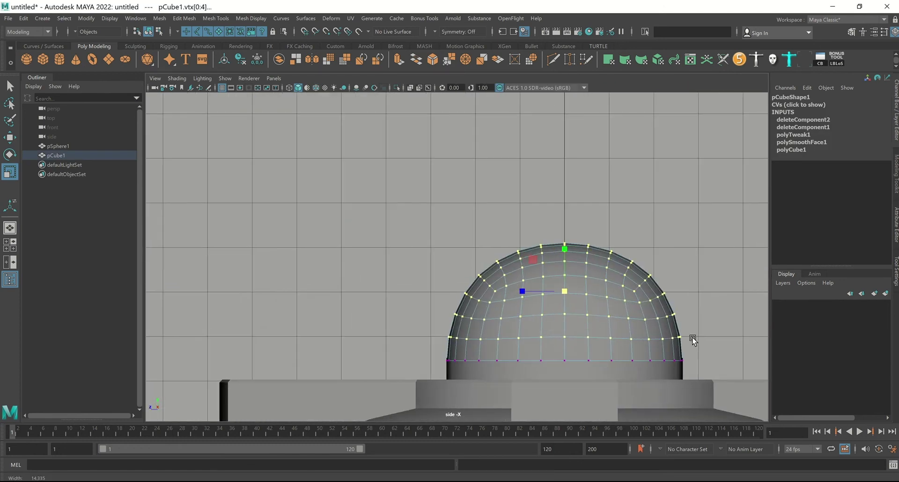
pyautogui.moveTo(696, 345); pyautogui.dragTo(370, 217)
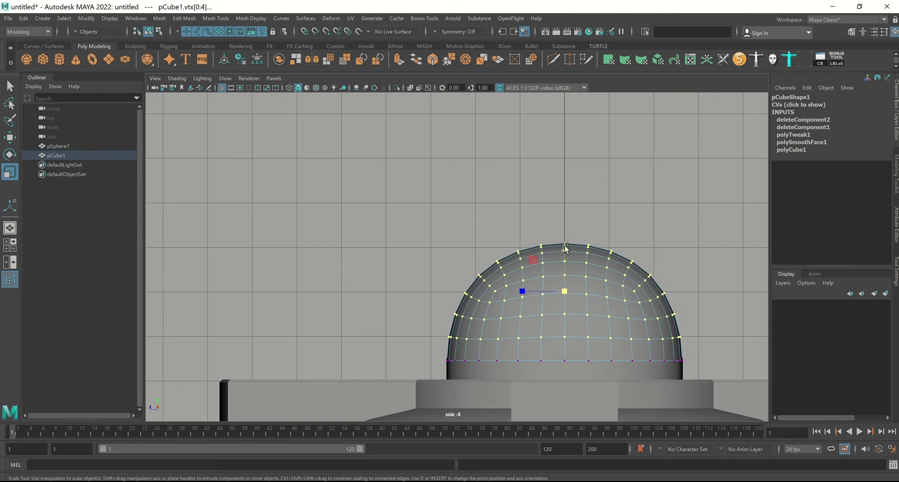
pyautogui.moveTo(565, 246); pyautogui.dragTo(567, 358)
pyautogui.press('w')
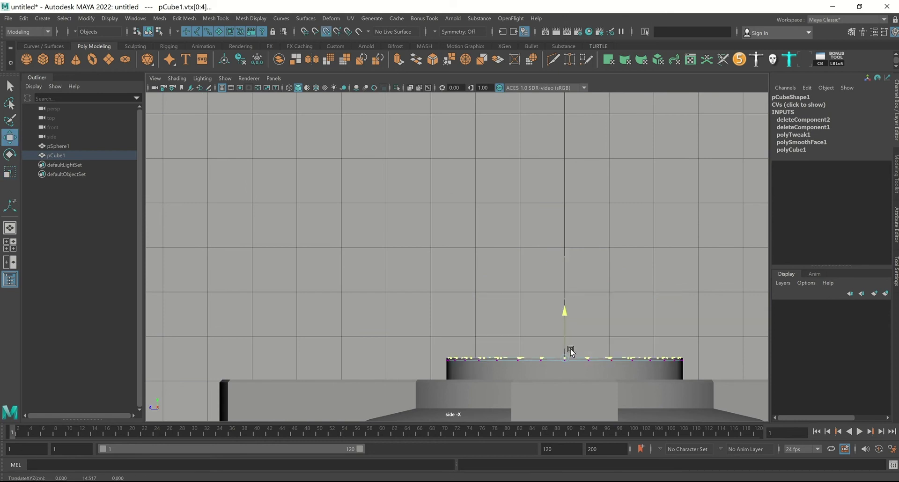
pyautogui.hotkey('ctrl', 'z')
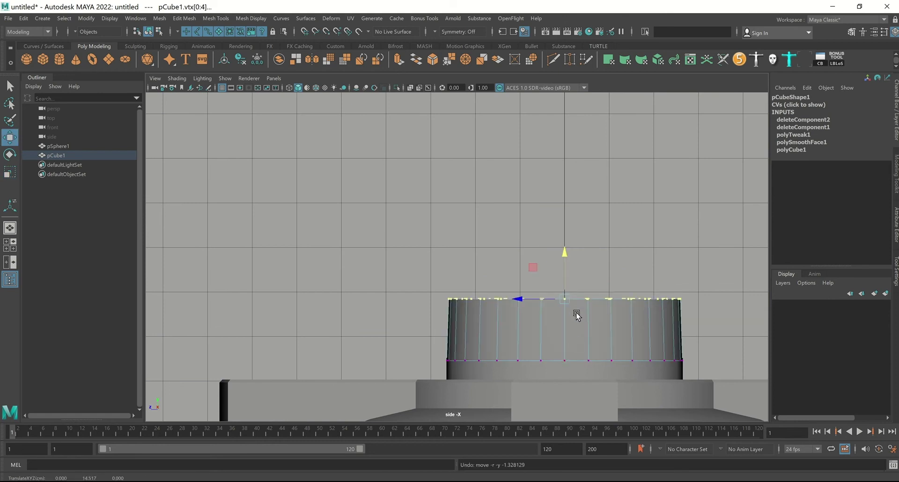
pyautogui.scroll(3, 583, 335)
pyautogui.scroll(1, 591, 338)
pyautogui.scroll(1, 517, 322)
pyautogui.keyDown('alt'); pyautogui.moveTo(593, 337); pyautogui.dragTo(510, 315, button='middle'); pyautogui.keyUp('alt')
# Step: Raise the flattened disc to Translate Y 15.25
pyautogui.press('space')
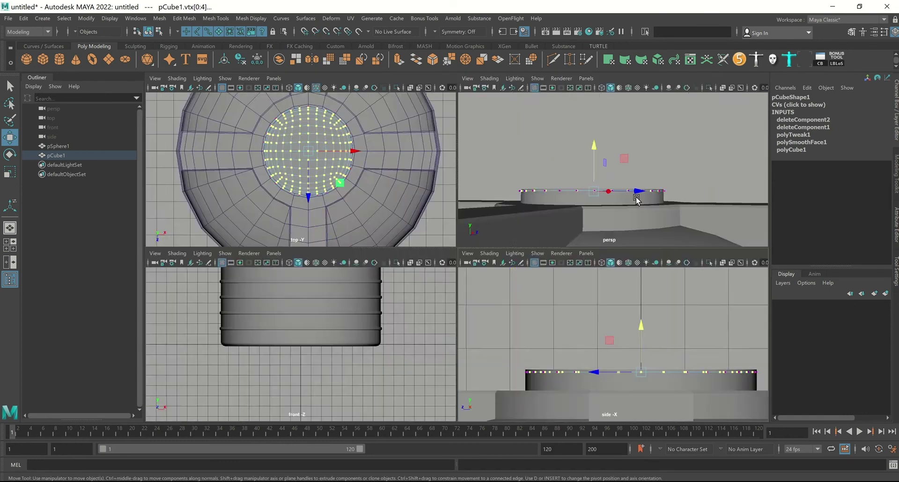
pyautogui.press('space')
pyautogui.keyDown('alt'); pyautogui.moveTo(637, 200); pyautogui.dragTo(626, 215); pyautogui.keyUp('alt')
pyautogui.scroll(1, 553, 277)
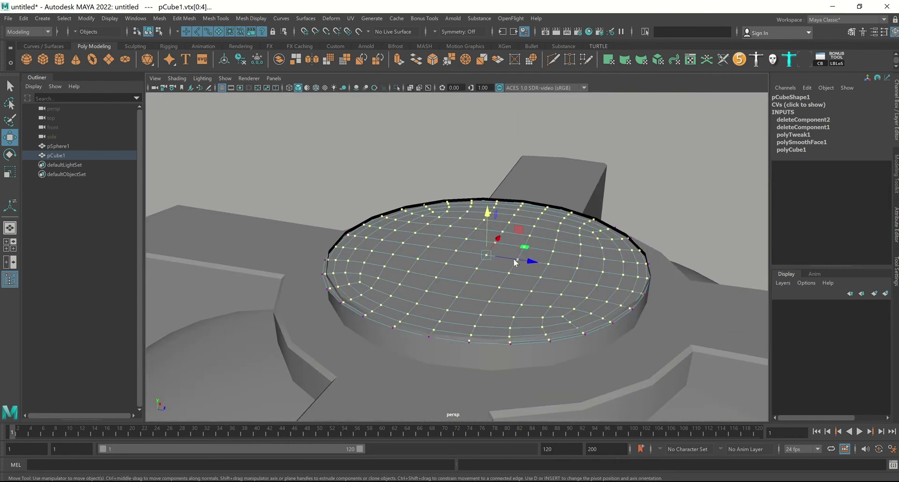
pyautogui.press('F8')
pyautogui.moveTo(484, 211); pyautogui.dragTo(498, 154)
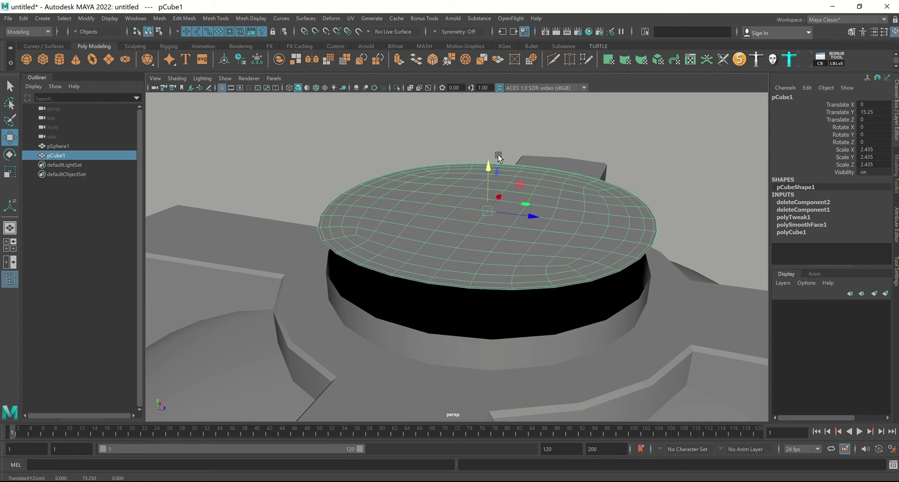
pyautogui.scroll(2, 546, 246)
# Step: Extrude the disc's rim edge loop and move it in Y with point snapping to form a lip
pyautogui.moveTo(547, 247); pyautogui.dragTo(598, 305, button='right')
pyautogui.doubleClick(600, 278)
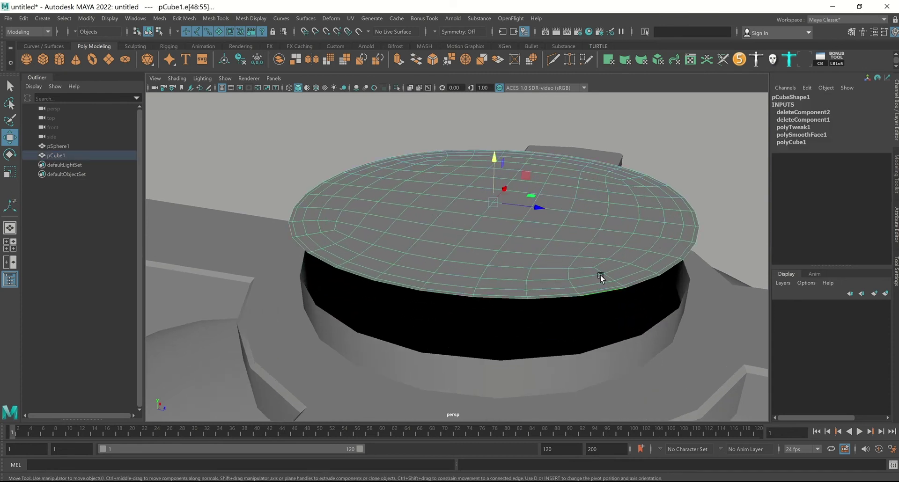
pyautogui.keyDown('alt'); pyautogui.moveTo(601, 277); pyautogui.dragTo(567, 173); pyautogui.keyUp('alt')
pyautogui.keyDown('shift'); pyautogui.moveTo(568, 185); pyautogui.dragTo(567, 192, button='right'); pyautogui.keyUp('shift')
pyautogui.press('w')
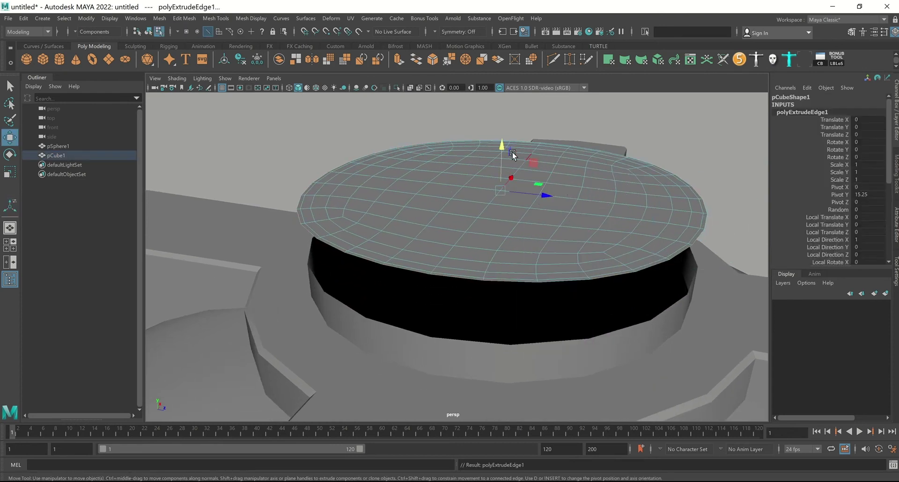
pyautogui.moveTo(512, 152); pyautogui.dragTo(505, 153)
pyautogui.press('v')
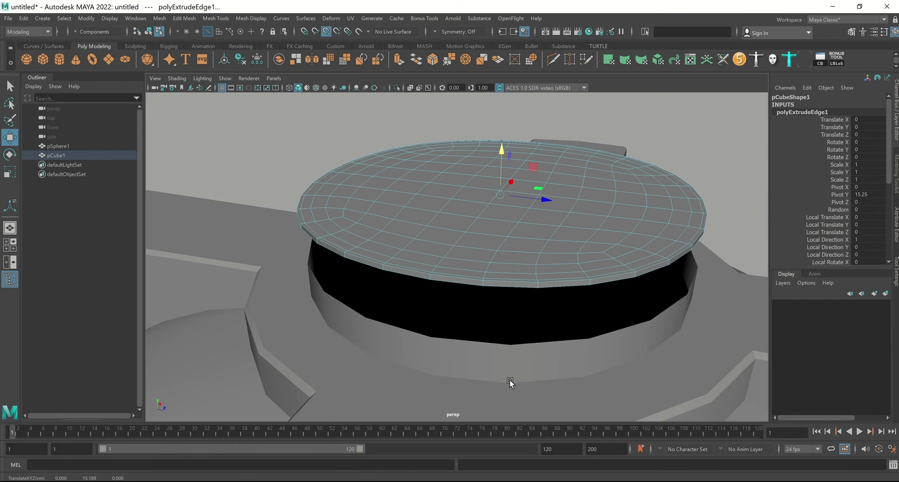
pyautogui.moveTo(509, 380); pyautogui.dragTo(504, 380, button='middle')
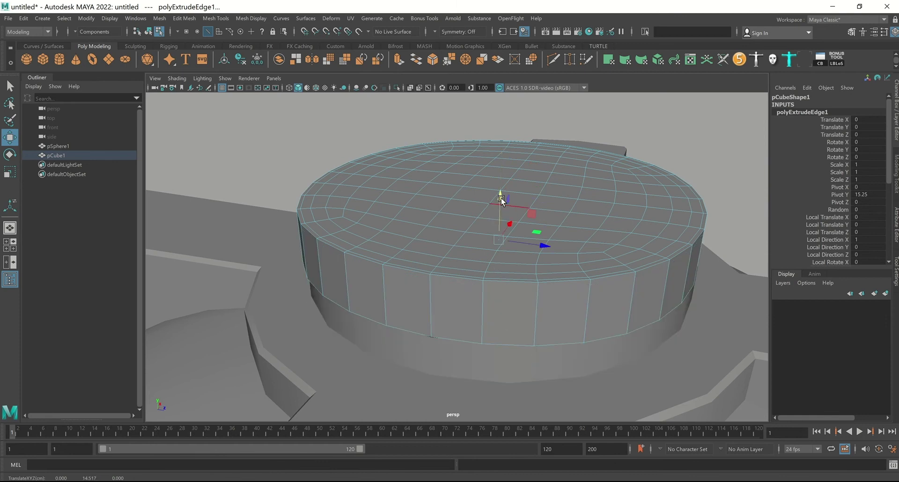
pyautogui.moveTo(501, 198); pyautogui.dragTo(499, 162)
pyautogui.moveTo(499, 162); pyautogui.dragTo(553, 143, button='right')
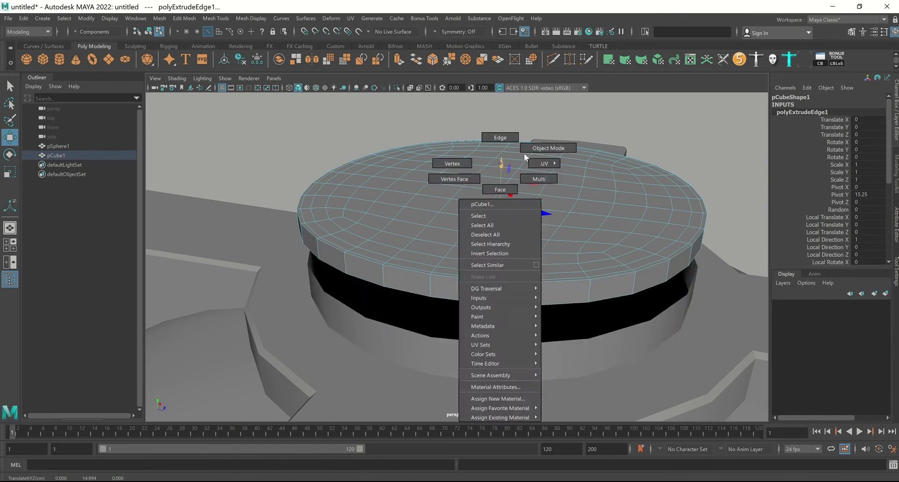
# Step: Reselect the lid and bring it into a low side view
pyautogui.click(660, 133)
pyautogui.moveTo(661, 134)
pyautogui.keyDown('alt'); pyautogui.mouseDown()
pyautogui.moveTo(634, 260)
pyautogui.moveTo(426, 232)
pyautogui.mouseUp(); pyautogui.keyUp('alt')
pyautogui.click(425, 232)
pyautogui.moveTo(425, 232)
pyautogui.keyDown('alt'); pyautogui.mouseDown(button='middle')
pyautogui.moveTo(591, 182)
pyautogui.moveTo(506, 205)
pyautogui.mouseUp(button='middle'); pyautogui.keyUp('alt')
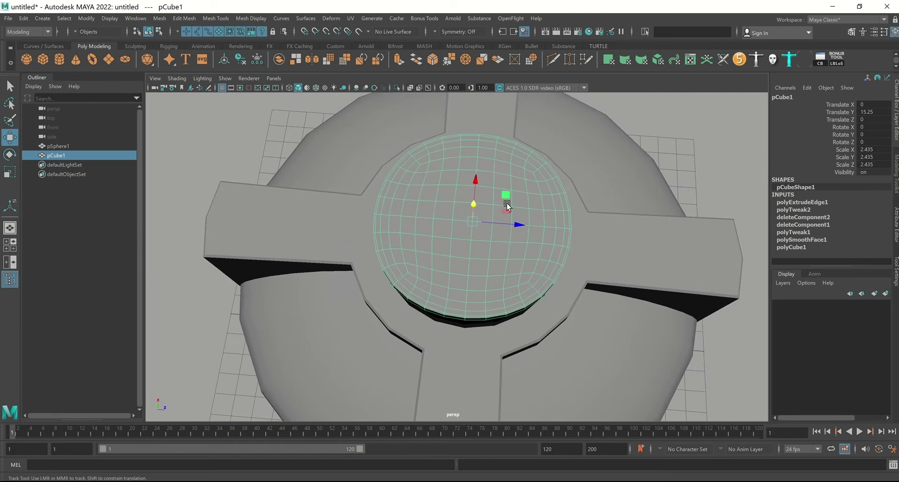
pyautogui.click(637, 150)
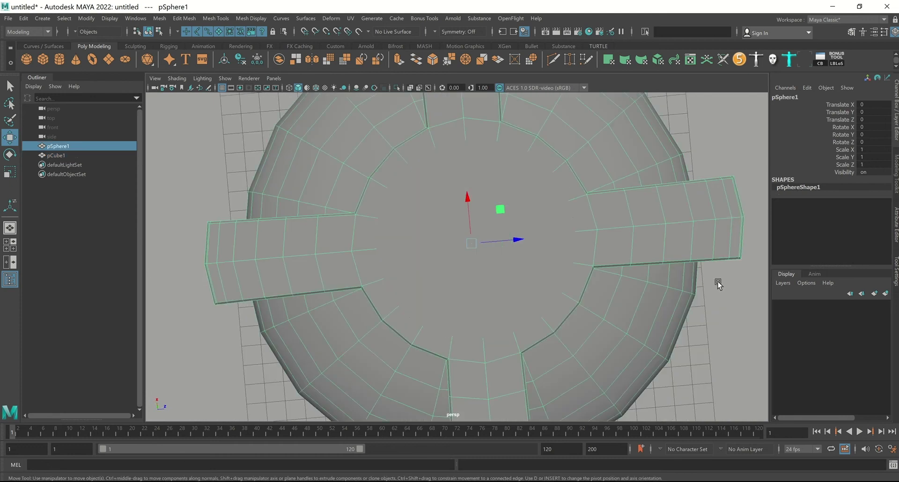
pyautogui.keyDown('alt'); pyautogui.moveTo(718, 284); pyautogui.dragTo(462, 215); pyautogui.keyUp('alt')
pyautogui.click(613, 207)
pyautogui.moveTo(614, 207)
pyautogui.keyDown('alt'); pyautogui.mouseDown()
pyautogui.moveTo(690, 212)
pyautogui.moveTo(616, 184)
pyautogui.moveTo(632, 233)
pyautogui.moveTo(523, 234)
pyautogui.moveTo(522, 277)
pyautogui.mouseUp(); pyautogui.keyUp('alt')
pyautogui.scroll(2, 584, 228)
# Step: Select the lid's side edge loop and delete it
pyautogui.moveTo(519, 242); pyautogui.dragTo(518, 218, button='right')
pyautogui.click(470, 317)
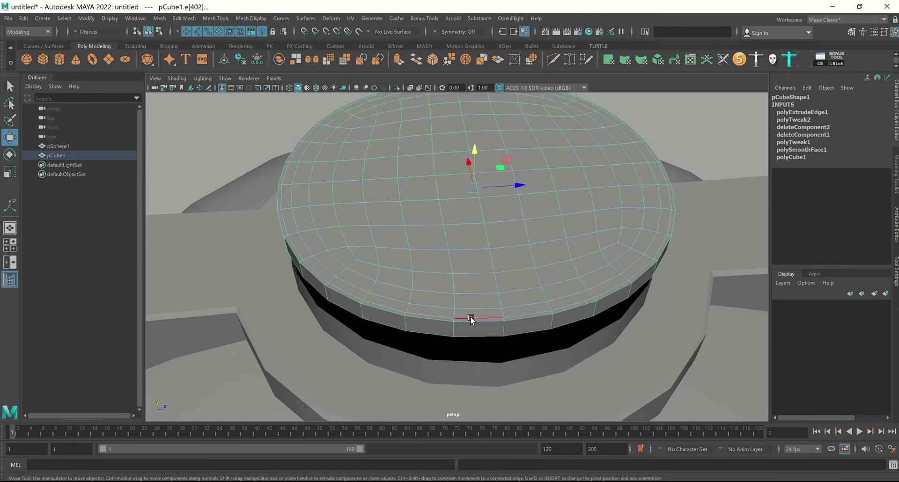
pyautogui.doubleClick(471, 317)
pyautogui.moveTo(470, 317)
pyautogui.keyDown('alt'); pyautogui.mouseDown()
pyautogui.moveTo(576, 257)
pyautogui.moveTo(591, 232)
pyautogui.mouseUp(); pyautogui.keyUp('alt')
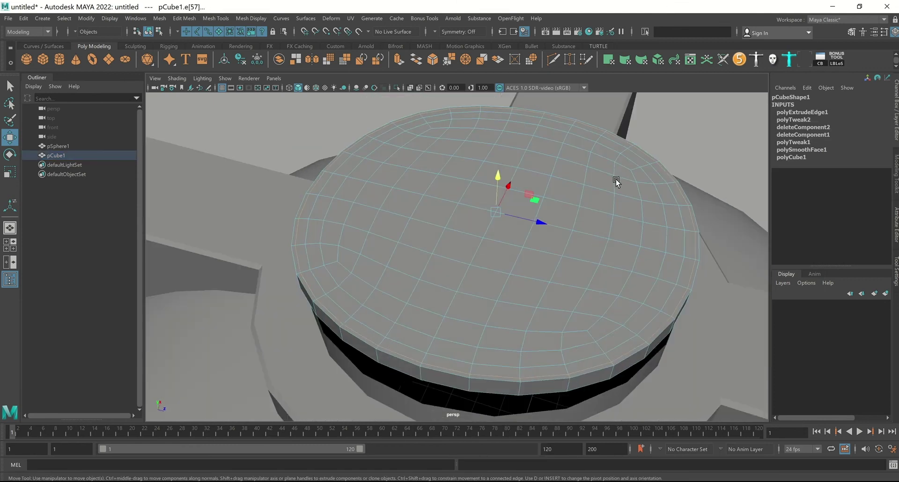
pyautogui.keyDown('shift'); pyautogui.moveTo(569, 156); pyautogui.dragTo(535, 165, button='right'); pyautogui.keyUp('shift')
pyautogui.keyDown('alt'); pyautogui.moveTo(568, 229); pyautogui.dragTo(533, 225); pyautogui.keyUp('alt')
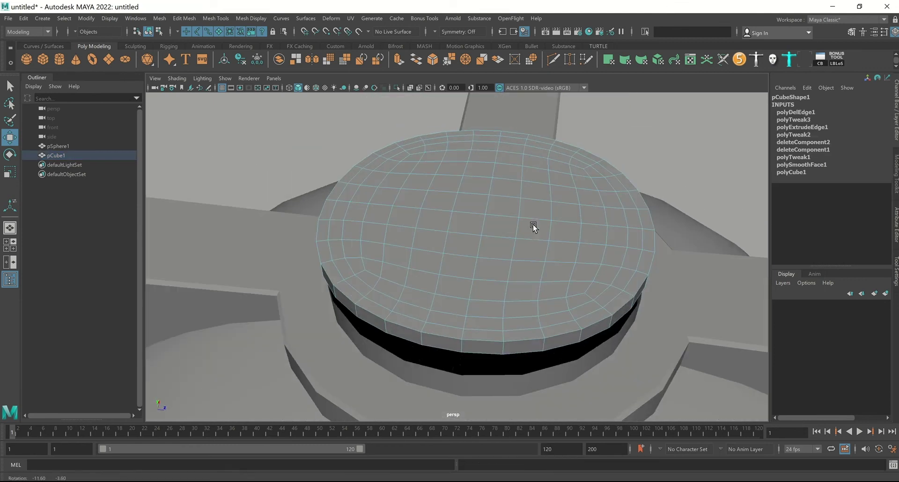
pyautogui.click(560, 332)
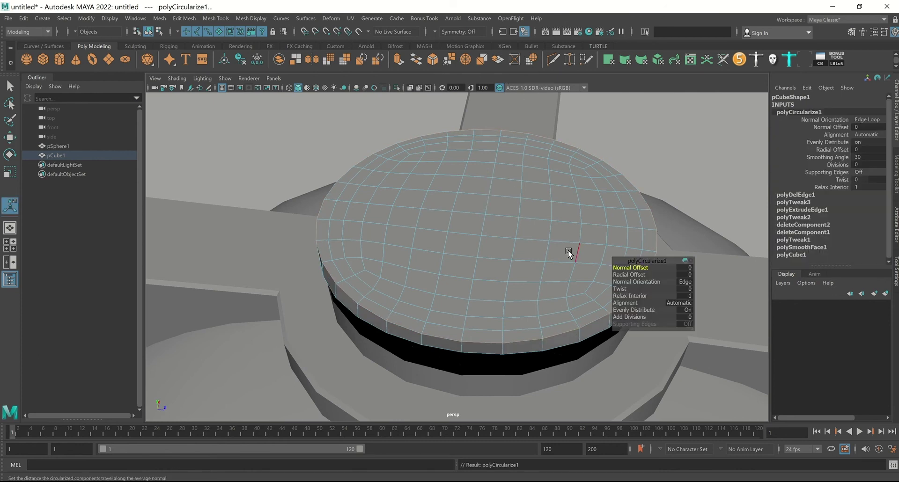
# Step: Delete the lid's ring of rim side faces and select the resulting open border edge loop
pyautogui.moveTo(557, 346)
pyautogui.keyDown('alt'); pyautogui.mouseDown()
pyautogui.moveTo(511, 256)
pyautogui.moveTo(555, 172)
pyautogui.mouseUp(); pyautogui.keyUp('alt')
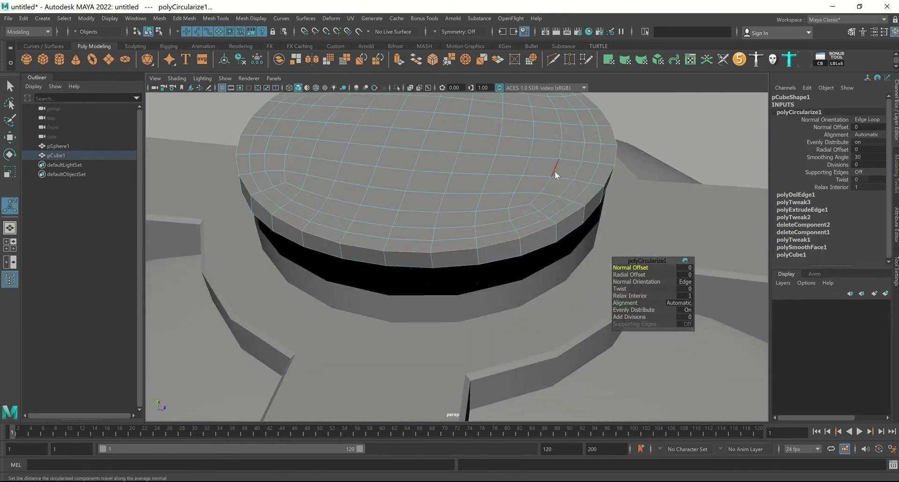
pyautogui.moveTo(554, 171); pyautogui.dragTo(545, 230, button='right')
pyautogui.click(539, 240)
pyautogui.keyDown('shift'); pyautogui.click(487, 255); pyautogui.keyUp('shift')
pyautogui.keyDown('shift'); pyautogui.doubleClick(485, 254); pyautogui.keyUp('shift')
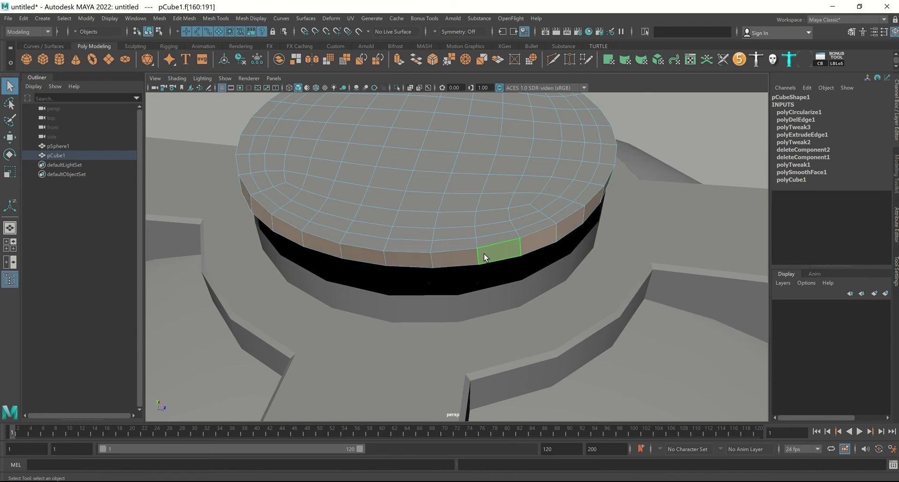
pyautogui.press('Delete')
pyautogui.doubleClick(495, 239)
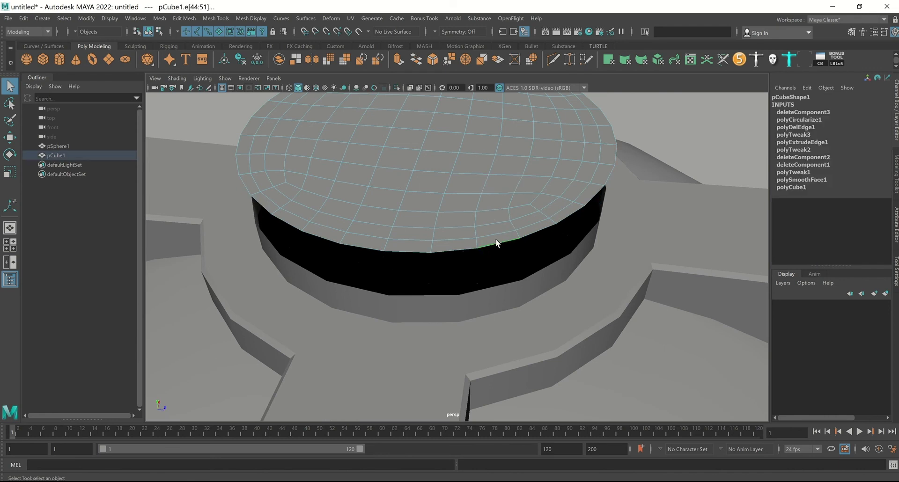
pyautogui.keyDown('alt'); pyautogui.moveTo(495, 239); pyautogui.dragTo(518, 213); pyautogui.keyUp('alt')
# Step: Extrude the lid's open border edge downward into a thin new rim strip
pyautogui.press('w')
pyautogui.keyDown('shift'); pyautogui.moveTo(501, 149); pyautogui.dragTo(484, 163, button='right'); pyautogui.keyUp('shift')
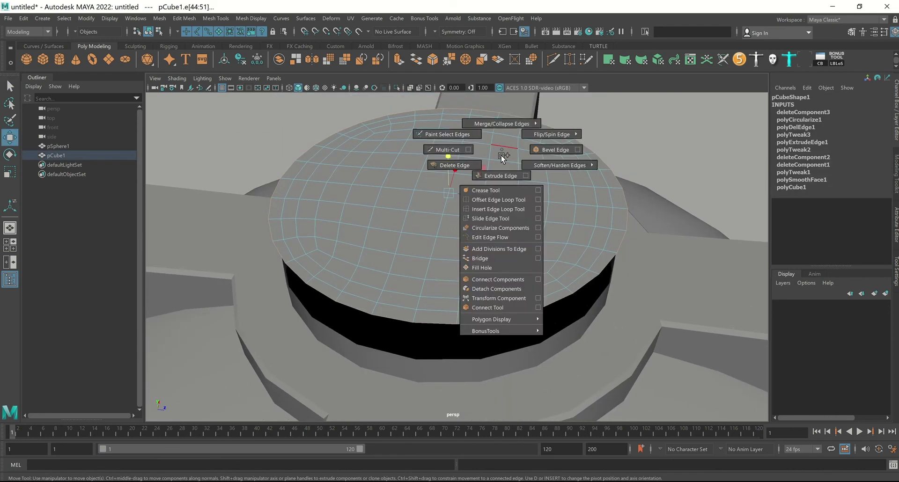
pyautogui.moveTo(445, 152); pyautogui.dragTo(449, 163)
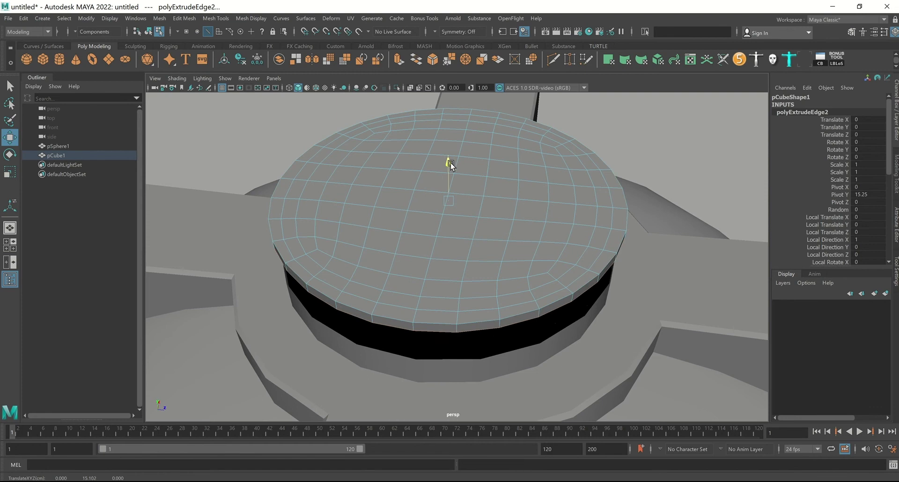
pyautogui.keyDown('alt'); pyautogui.moveTo(538, 205); pyautogui.dragTo(531, 187); pyautogui.keyUp('alt')
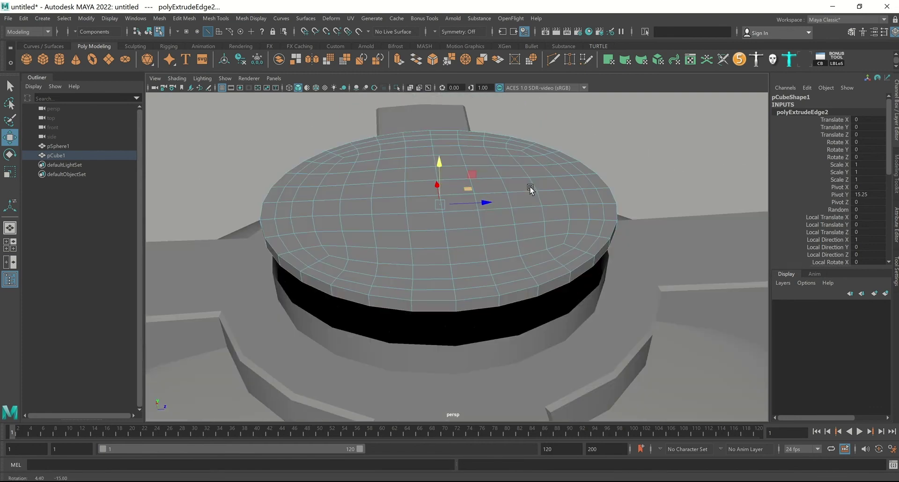
pyautogui.moveTo(439, 167)
pyautogui.mouseDown()
pyautogui.moveTo(440, 179)
pyautogui.moveTo(465, 195)
pyautogui.mouseUp()
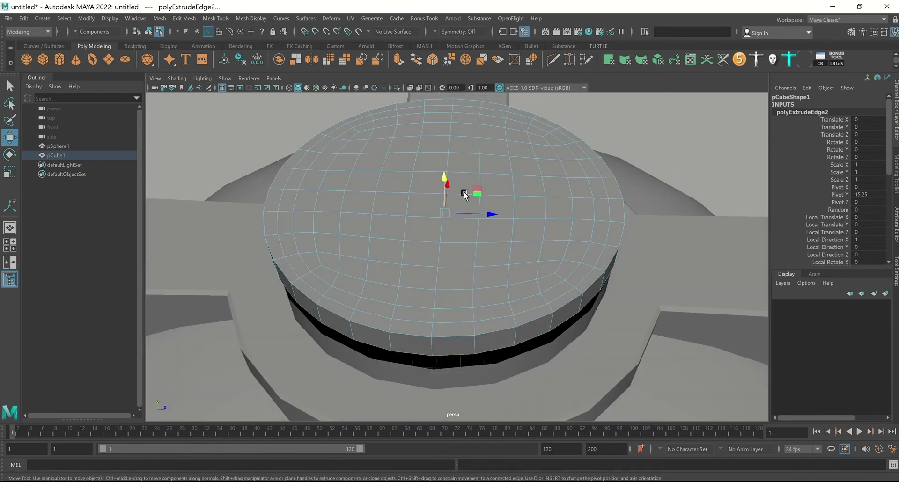
pyautogui.doubleClick(480, 164)
pyautogui.keyDown('alt'); pyautogui.moveTo(480, 164); pyautogui.dragTo(479, 121); pyautogui.keyUp('alt')
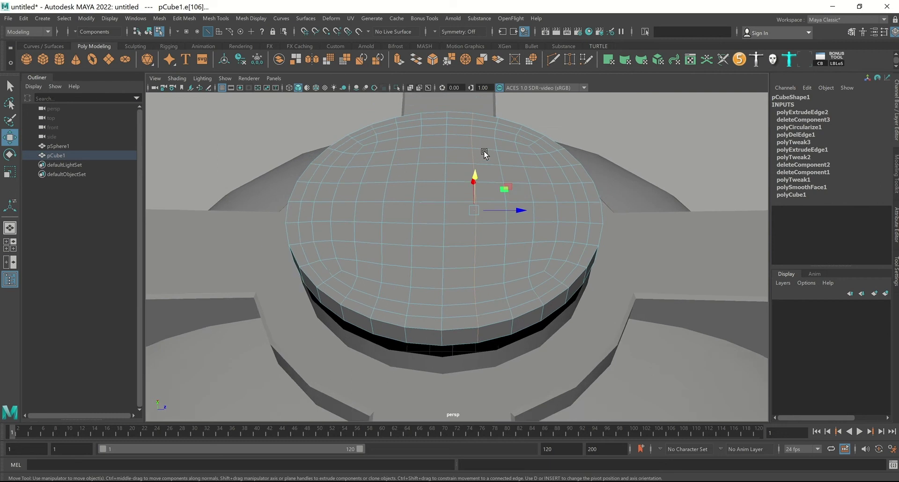
pyautogui.click(470, 114)
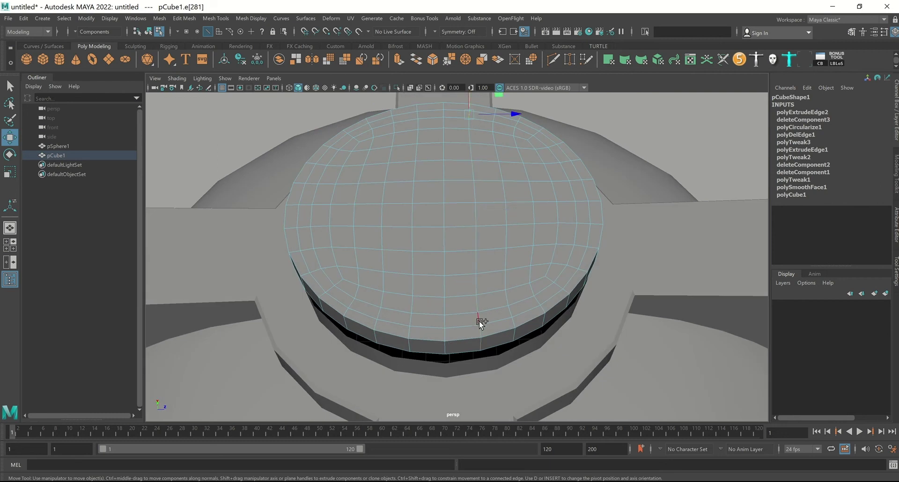
pyautogui.hotkey('ctrl', 'z')
pyautogui.keyDown('alt'); pyautogui.moveTo(491, 278); pyautogui.dragTo(514, 239); pyautogui.keyUp('alt')
# Step: Shift one lid-top edge loop along X and scale another to 0.85 in Z
pyautogui.press('r')
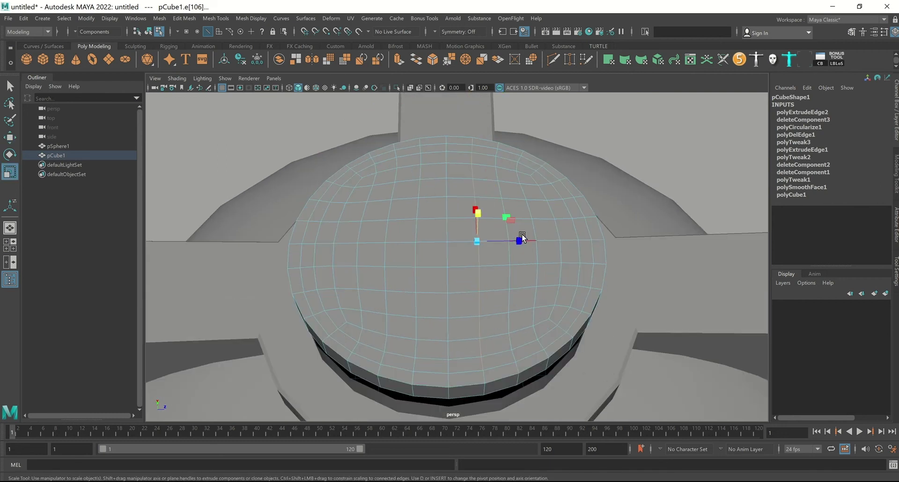
pyautogui.press('w')
pyautogui.moveTo(526, 242); pyautogui.dragTo(524, 238)
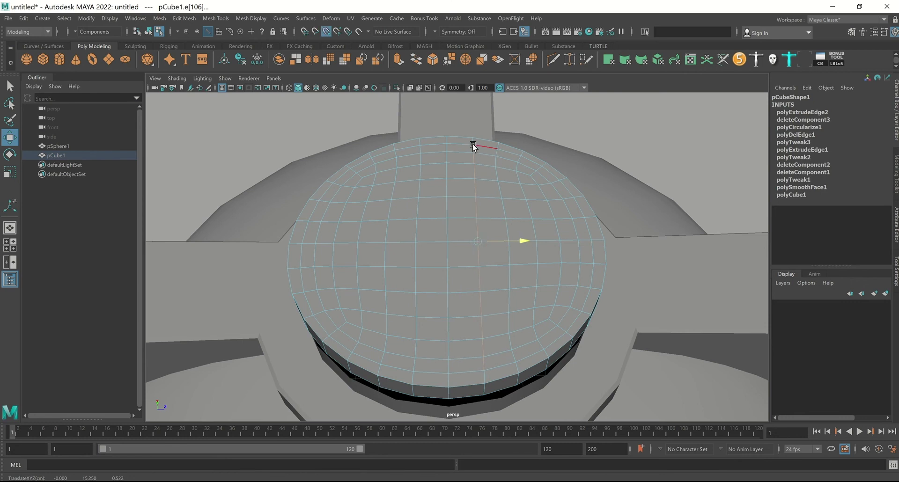
pyautogui.keyDown('alt'); pyautogui.moveTo(459, 225); pyautogui.dragTo(439, 318); pyautogui.keyUp('alt')
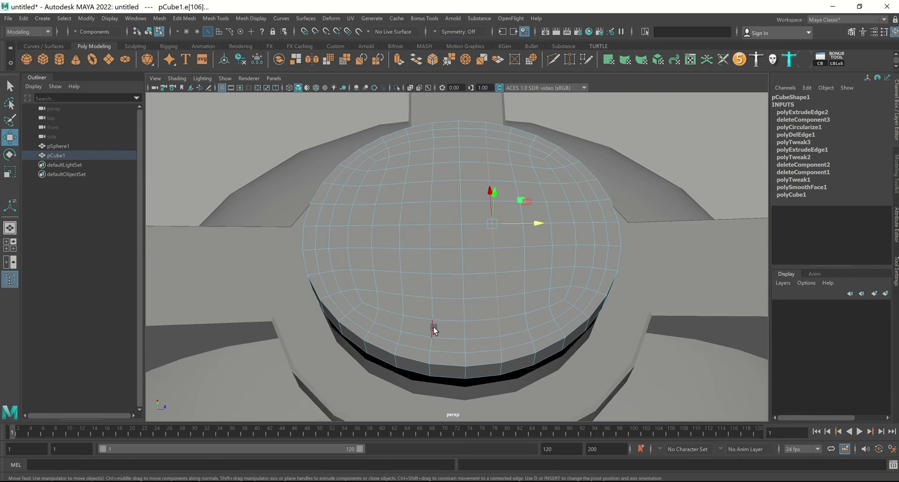
pyautogui.click(433, 327)
pyautogui.click(445, 162)
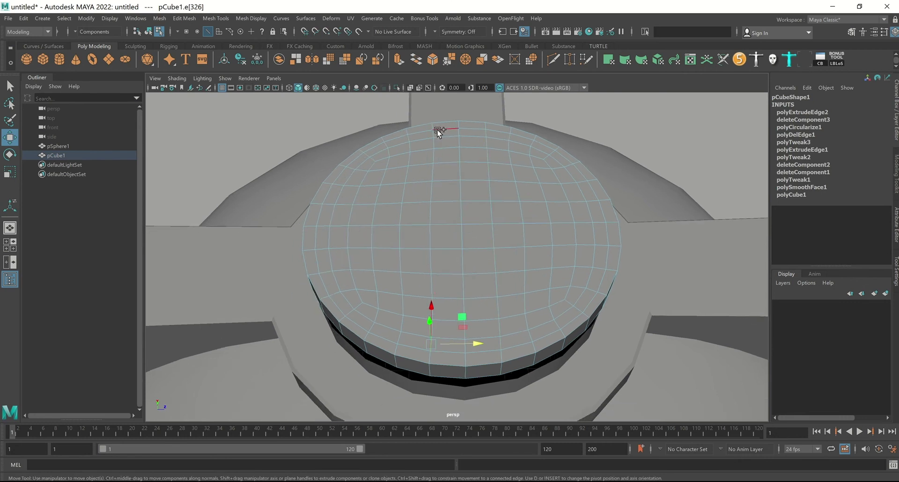
pyautogui.doubleClick(432, 131)
pyautogui.press('r')
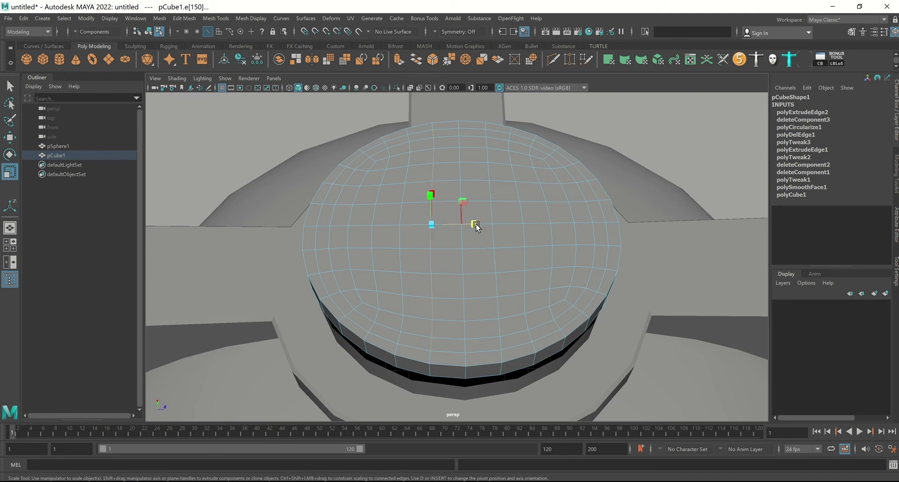
pyautogui.moveTo(473, 224); pyautogui.dragTo(410, 224)
pyautogui.press('w')
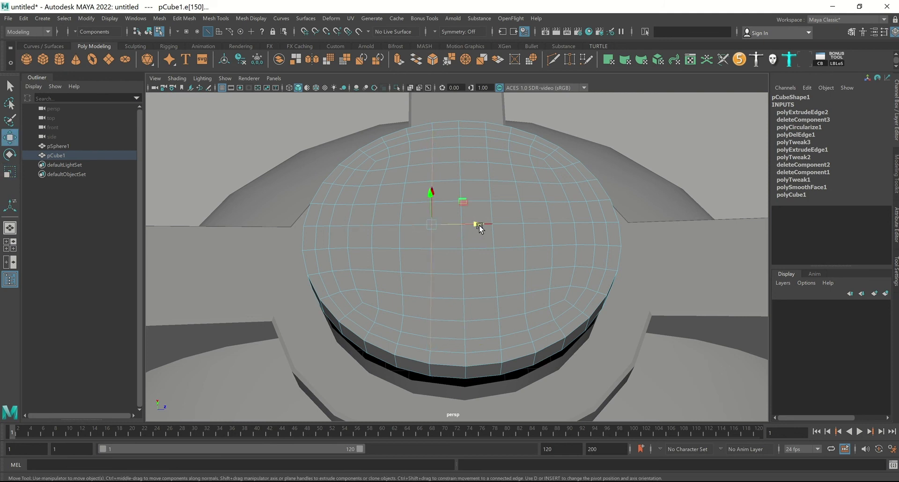
pyautogui.moveTo(479, 225); pyautogui.dragTo(481, 223)
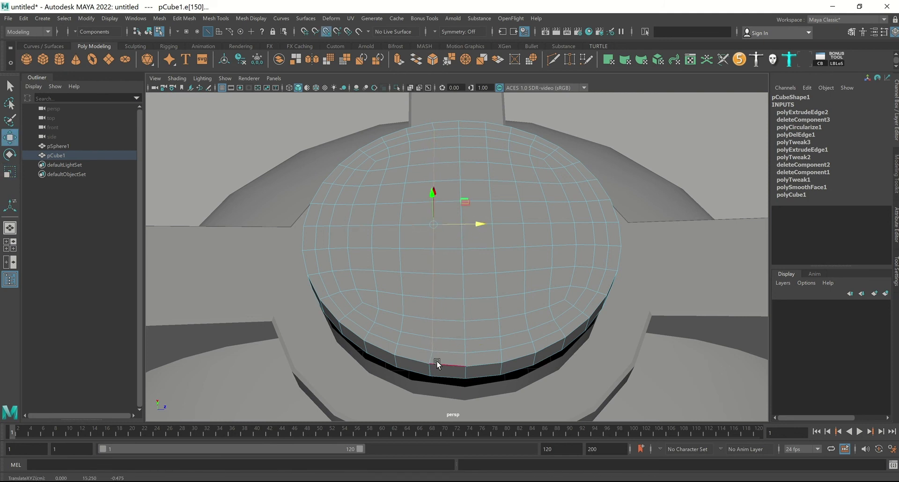
# Step: Slide further edge loops across the lid top slightly along X
pyautogui.keyDown('alt'); pyautogui.moveTo(532, 277); pyautogui.dragTo(474, 279); pyautogui.keyUp('alt')
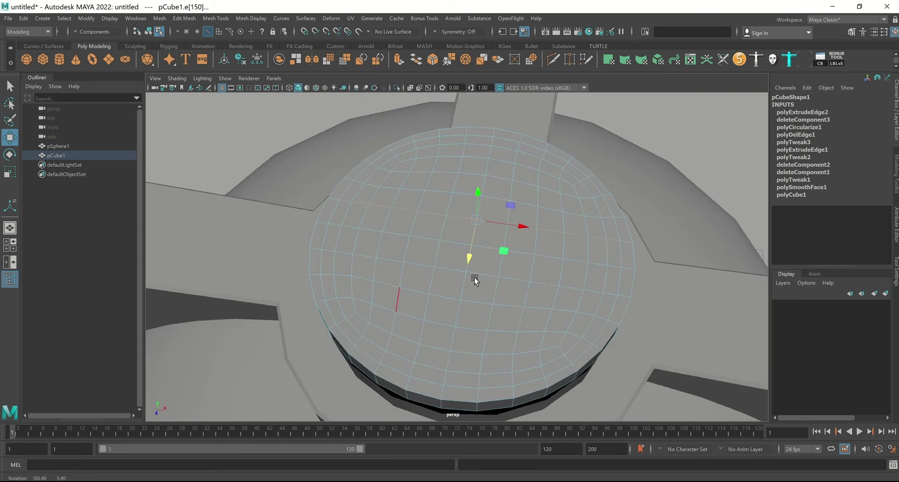
pyautogui.click(507, 140)
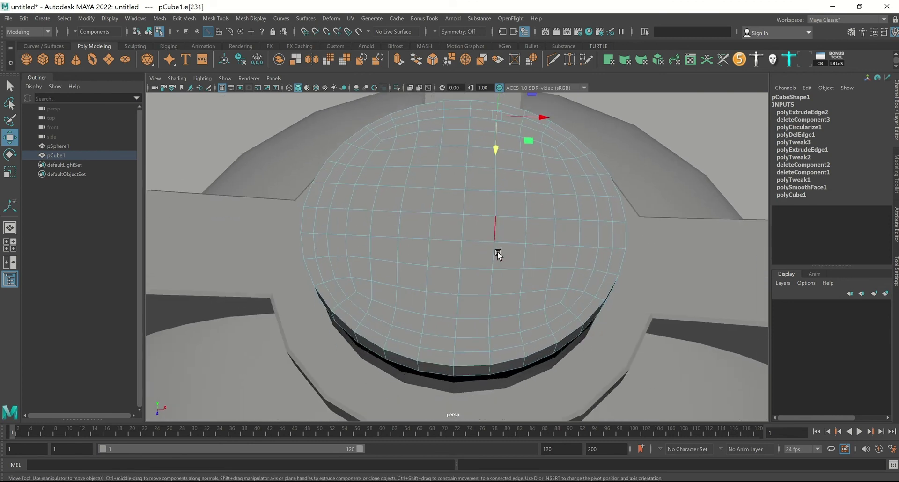
pyautogui.keyDown('alt'); pyautogui.moveTo(507, 139); pyautogui.dragTo(498, 252); pyautogui.keyUp('alt')
pyautogui.doubleClick(490, 346)
pyautogui.keyDown('alt'); pyautogui.moveTo(490, 347); pyautogui.dragTo(537, 231); pyautogui.keyUp('alt')
pyautogui.press('r')
pyautogui.press('w')
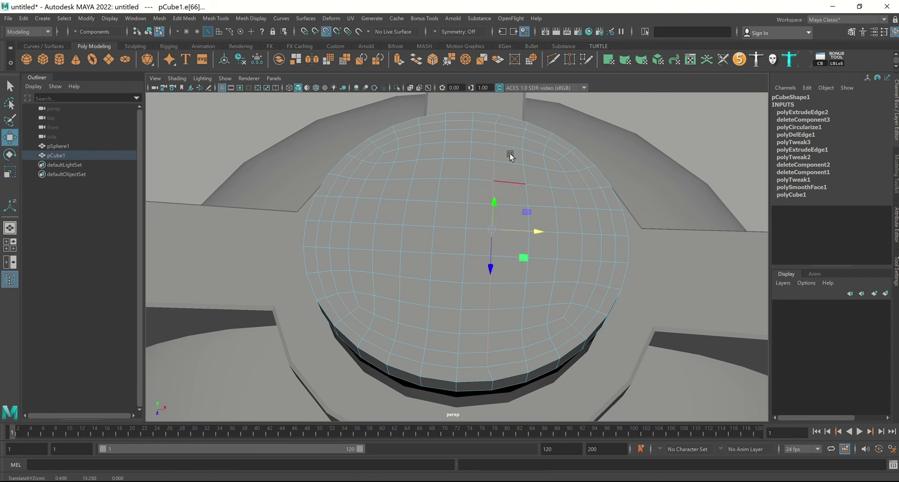
pyautogui.moveTo(503, 117); pyautogui.dragTo(499, 117, button='middle')
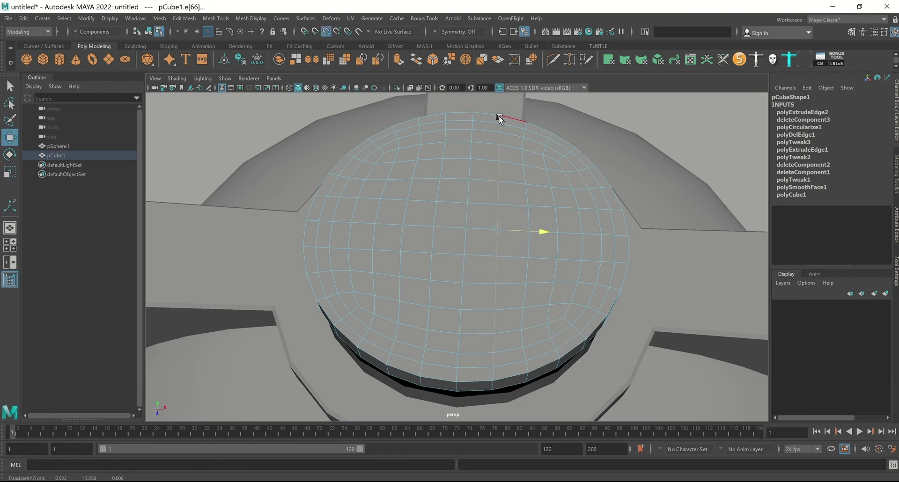
pyautogui.click(446, 125)
pyautogui.keyDown('alt'); pyautogui.moveTo(467, 199); pyautogui.dragTo(478, 308); pyautogui.keyUp('alt')
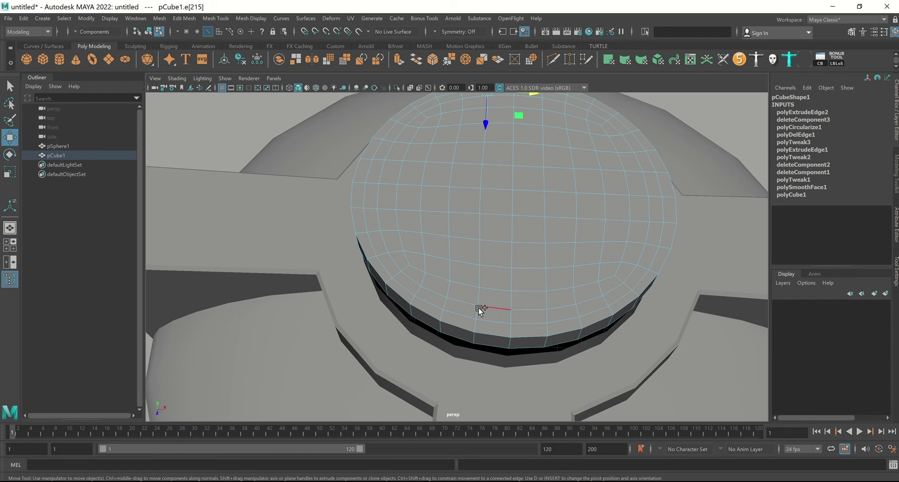
pyautogui.click(480, 194)
pyautogui.keyDown('alt'); pyautogui.moveTo(552, 185); pyautogui.dragTo(566, 235); pyautogui.keyUp('alt')
pyautogui.press('r')
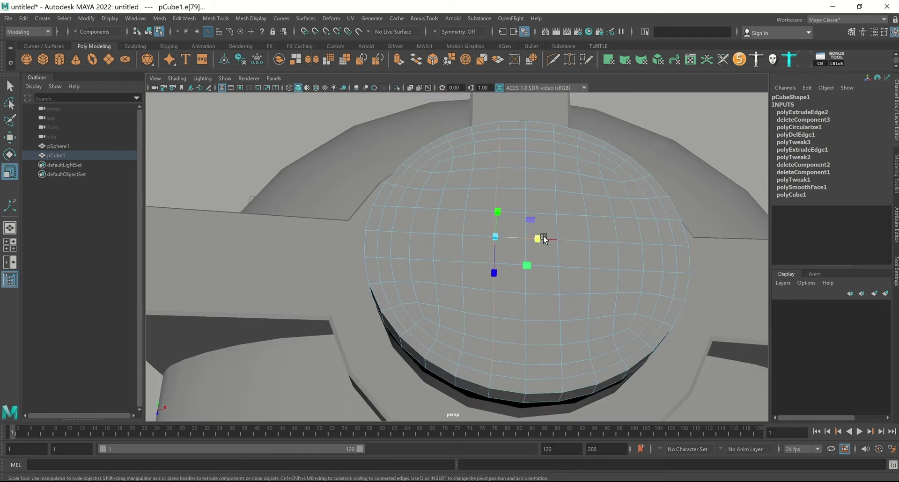
pyautogui.press('w')
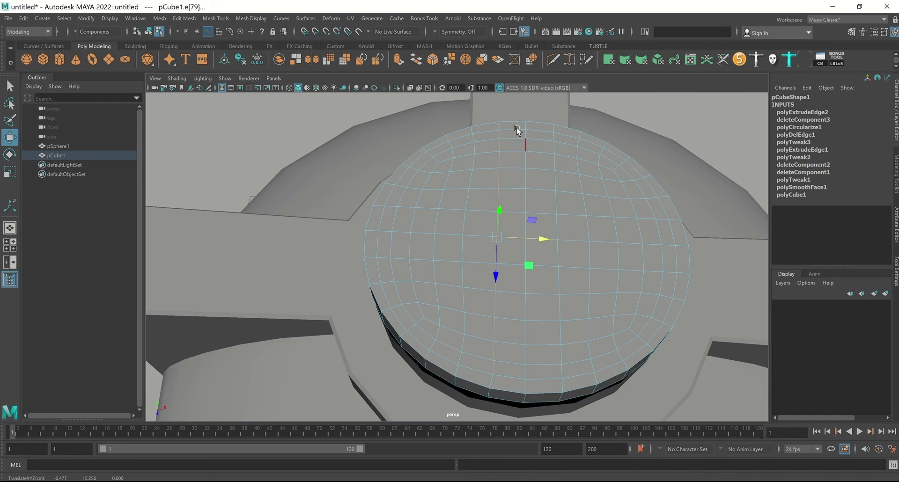
# Step: Return to object mode and select the whole lid to review it
pyautogui.press('F8')
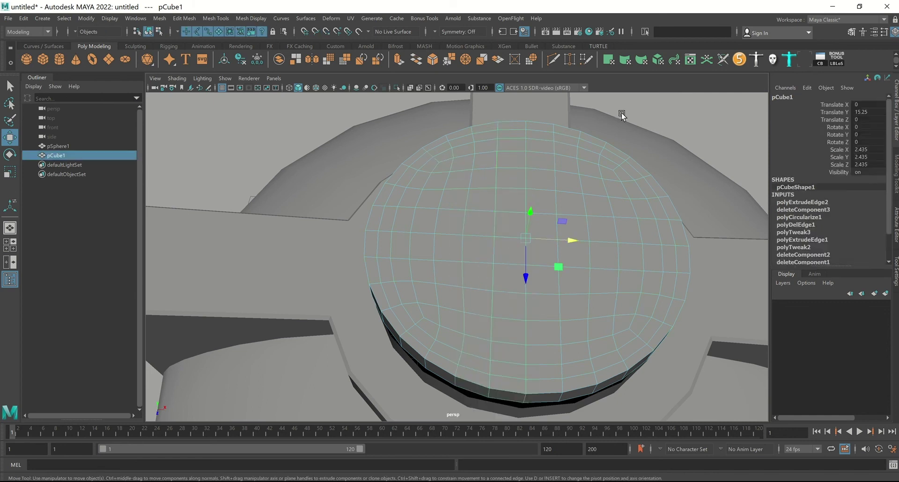
pyautogui.scroll(-3, 543, 173)
pyautogui.click(548, 192)
pyautogui.moveTo(489, 168)
pyautogui.keyDown('alt'); pyautogui.mouseDown()
pyautogui.moveTo(549, 165)
pyautogui.moveTo(519, 178)
pyautogui.moveTo(448, 147)
pyautogui.mouseUp(); pyautogui.keyUp('alt')
pyautogui.scroll(2, 543, 188)
pyautogui.scroll(2, 530, 164)
pyautogui.scroll(2, 510, 163)
pyautogui.press('F11')
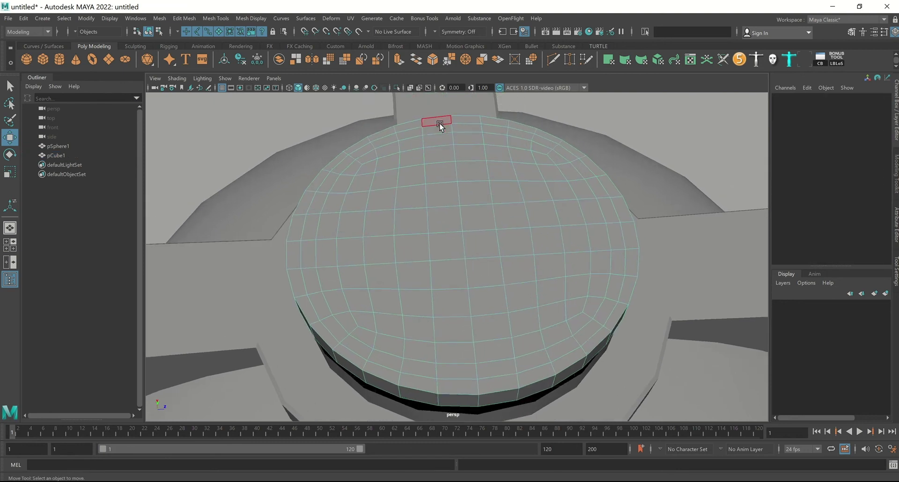
# Step: Select a two-face-wide strip of faces running across the lid top
pyautogui.click(439, 122)
pyautogui.keyDown('shift'); pyautogui.doubleClick(458, 384); pyautogui.keyUp('shift')
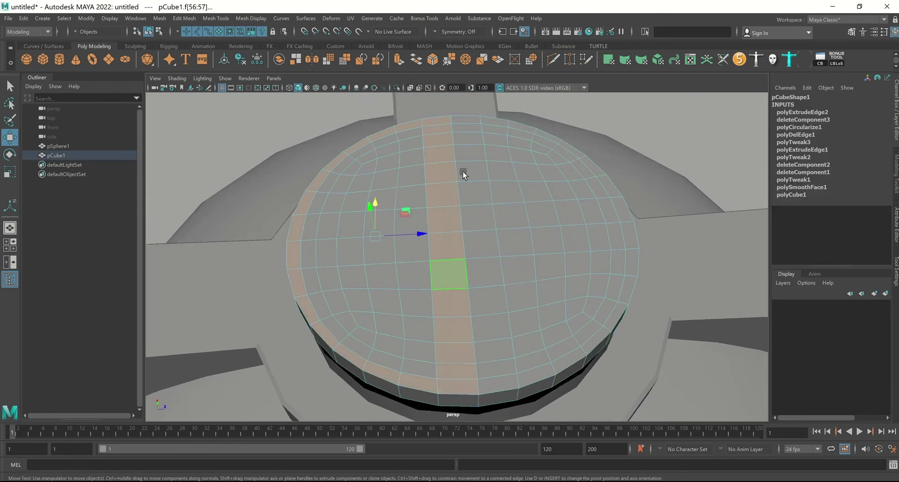
pyautogui.hotkey('ctrl', 'z')
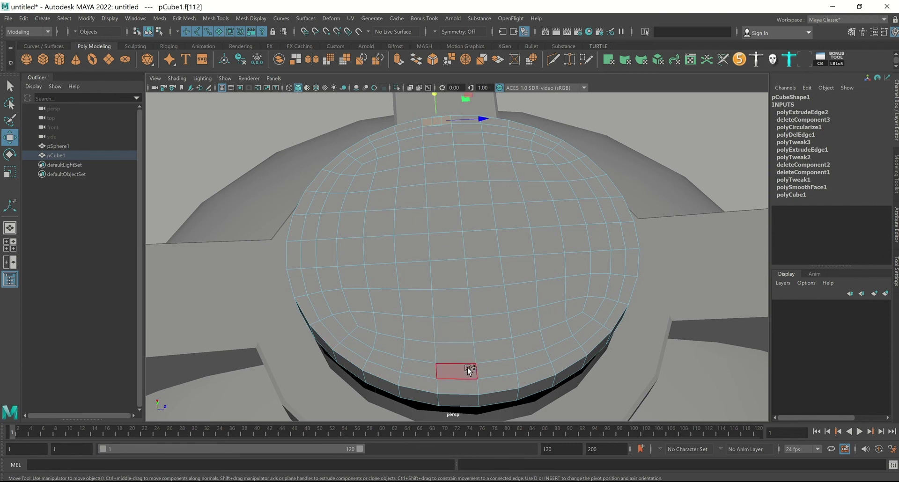
pyautogui.keyDown('shift'); pyautogui.doubleClick(467, 368); pyautogui.keyUp('shift')
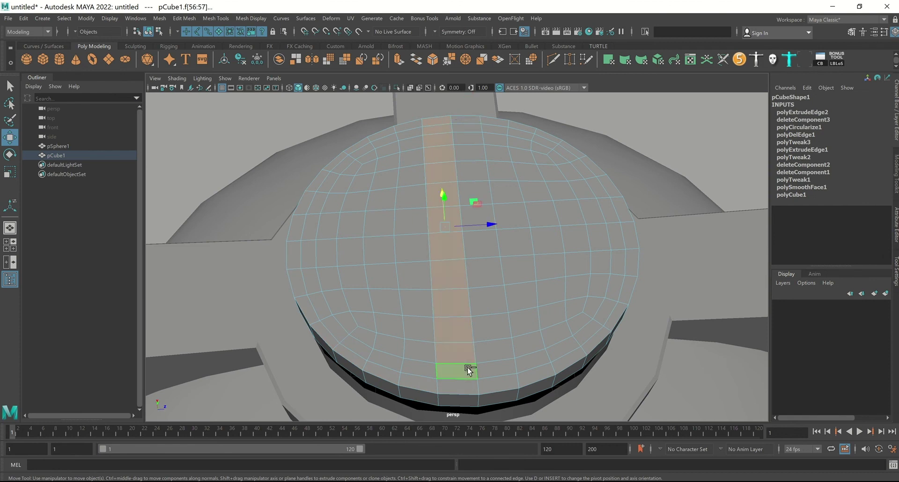
pyautogui.keyDown('shift'); pyautogui.click(507, 381); pyautogui.keyUp('shift')
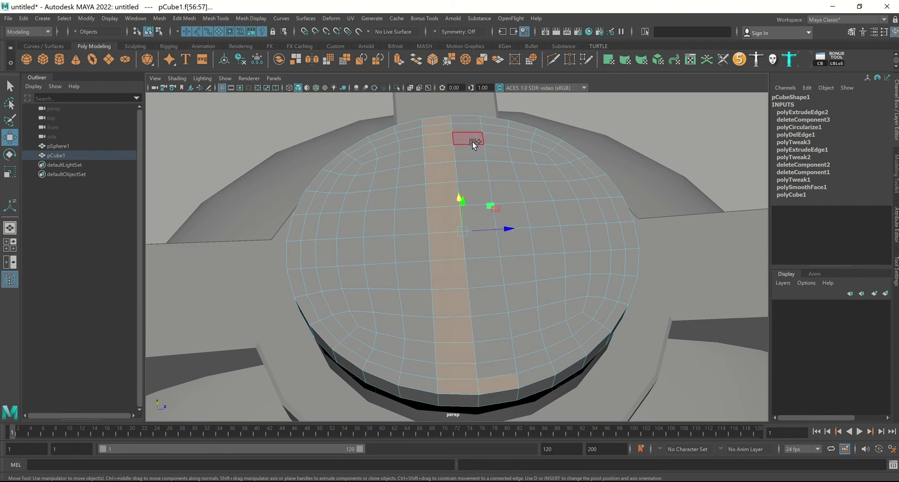
pyautogui.keyDown('shift'); pyautogui.doubleClick(469, 126); pyautogui.keyUp('shift')
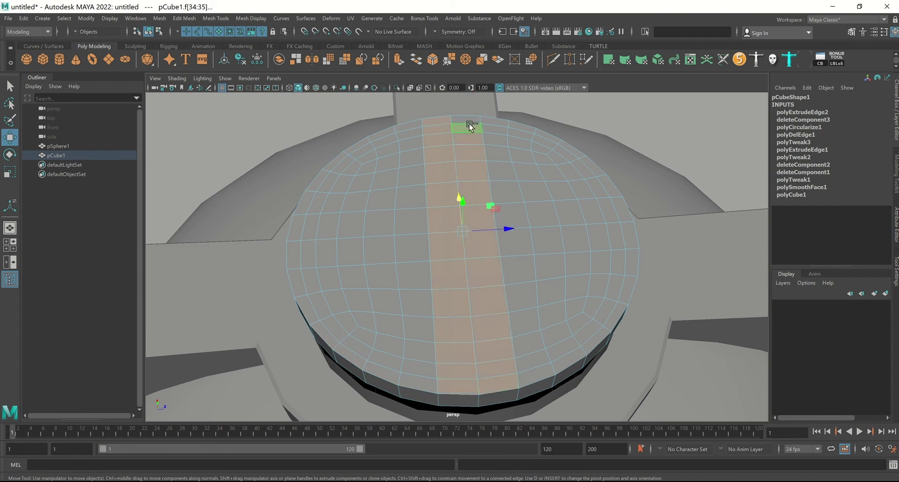
# Step: Add a crossing two-face-wide horizontal strip to complete the cross
pyautogui.keyDown('shift'); pyautogui.click(618, 209); pyautogui.keyUp('shift')
pyautogui.keyDown('shift'); pyautogui.doubleClick(305, 227); pyautogui.keyUp('shift')
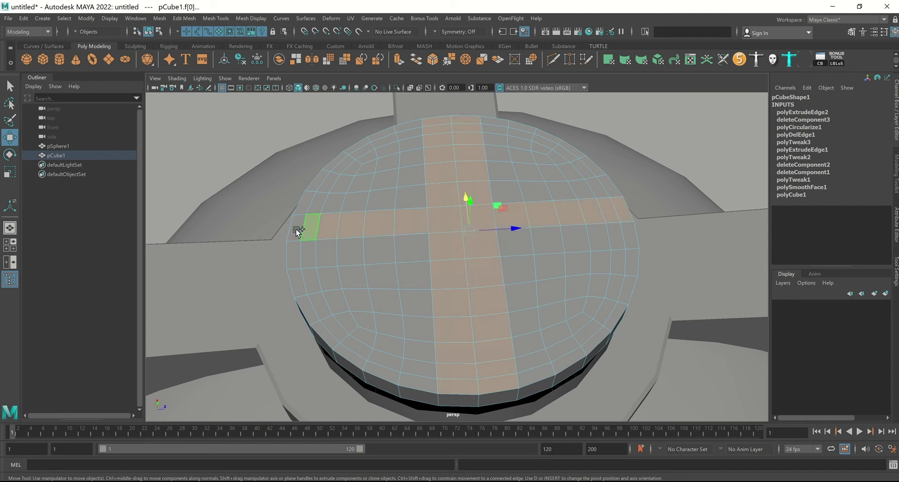
pyautogui.keyDown('shift'); pyautogui.click(297, 248); pyautogui.keyUp('shift')
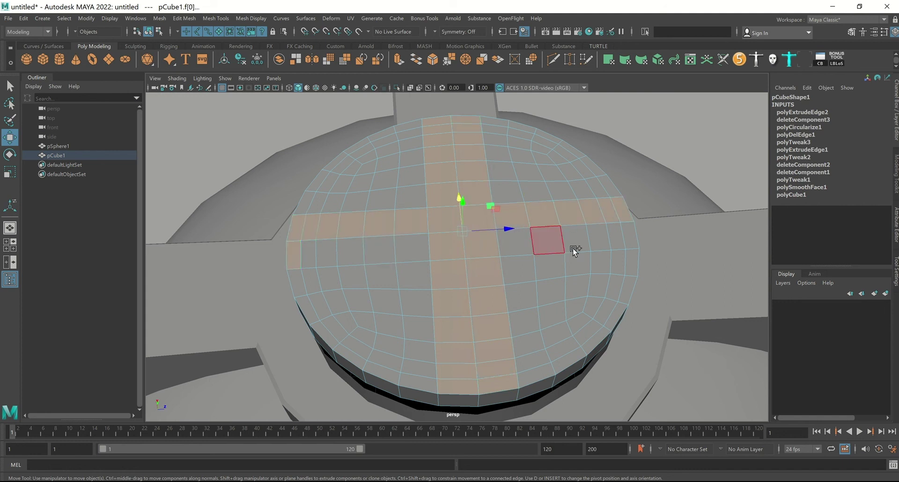
pyautogui.keyDown('shift'); pyautogui.doubleClick(611, 237); pyautogui.keyUp('shift')
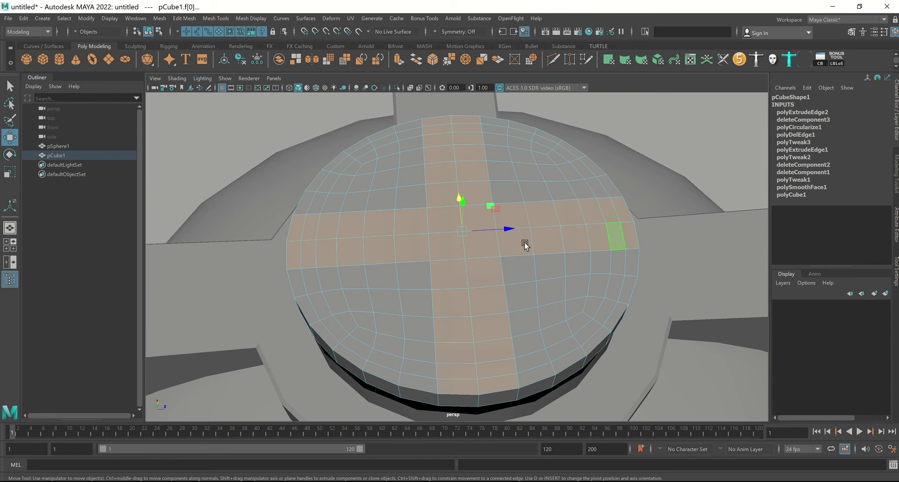
pyautogui.moveTo(524, 243)
pyautogui.keyDown('alt'); pyautogui.mouseDown()
pyautogui.moveTo(500, 199)
pyautogui.moveTo(488, 231)
pyautogui.moveTo(514, 239)
pyautogui.moveTo(495, 251)
pyautogui.moveTo(613, 247)
pyautogui.moveTo(510, 215)
pyautogui.moveTo(521, 214)
pyautogui.moveTo(508, 204)
pyautogui.mouseUp(); pyautogui.keyUp('alt')
# Step: Extrude the cross of lid faces and raise them on Y into ribs
pyautogui.keyDown('shift'); pyautogui.moveTo(508, 204); pyautogui.dragTo(485, 202, button='right'); pyautogui.keyUp('shift')
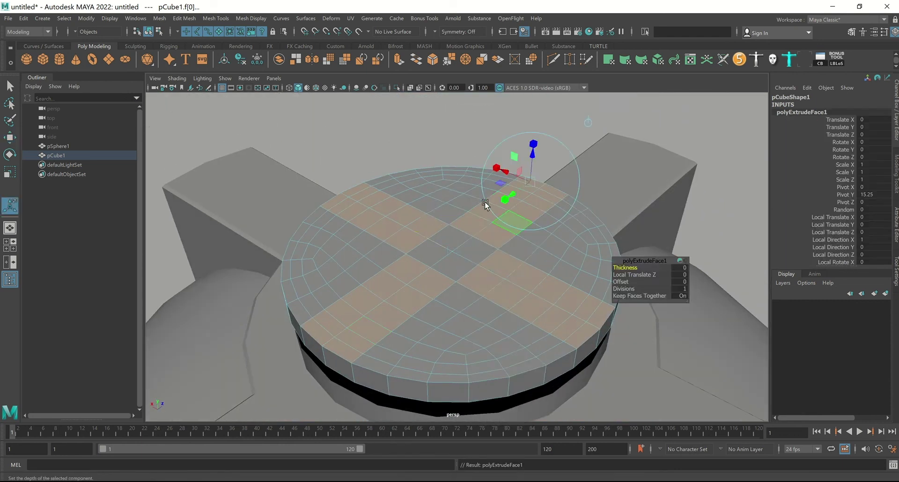
pyautogui.keyDown('alt'); pyautogui.moveTo(485, 201); pyautogui.dragTo(510, 235); pyautogui.keyUp('alt')
pyautogui.press('w')
pyautogui.moveTo(451, 207)
pyautogui.mouseDown()
pyautogui.moveTo(450, 187)
pyautogui.moveTo(500, 230)
pyautogui.moveTo(494, 216)
pyautogui.mouseUp()
# Step: Select the centre edge where the ribs cross and drag it down into a notch
pyautogui.moveTo(494, 216); pyautogui.dragTo(496, 179, button='right')
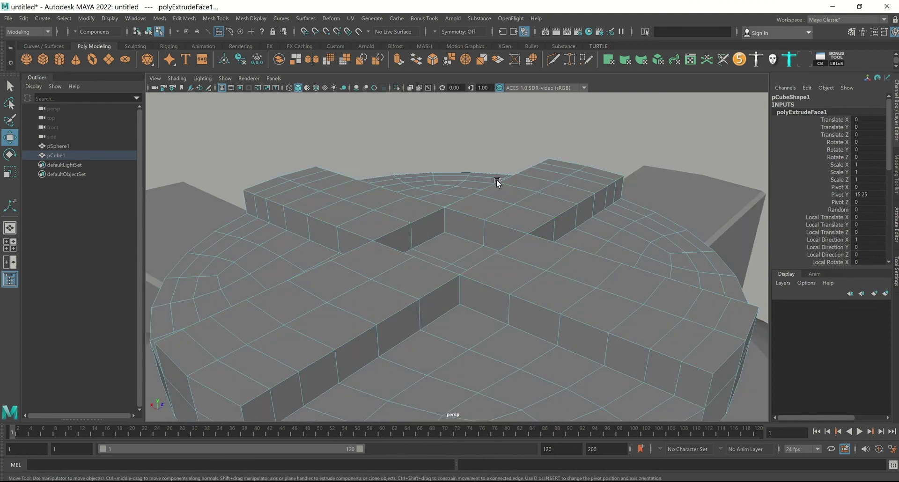
pyautogui.click(501, 223)
pyautogui.moveTo(426, 218); pyautogui.dragTo(451, 222)
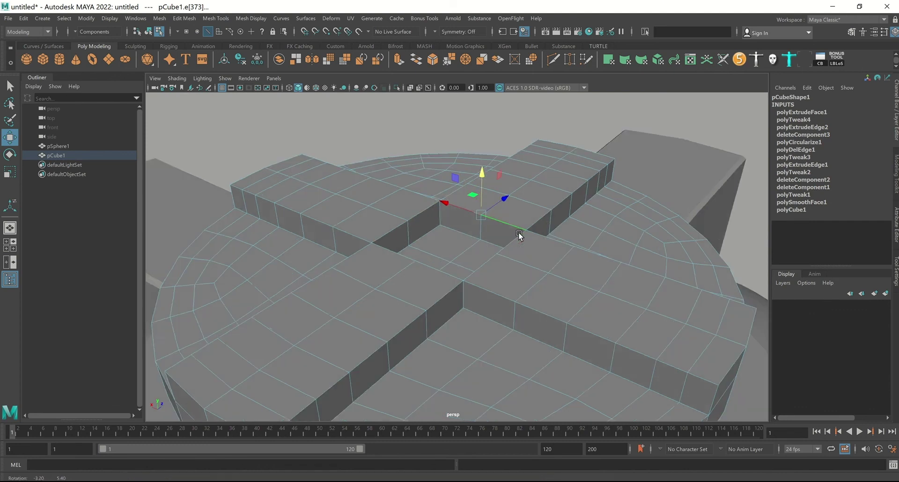
pyautogui.moveTo(510, 229)
pyautogui.keyDown('alt'); pyautogui.mouseDown()
pyautogui.moveTo(518, 233)
pyautogui.moveTo(430, 227)
pyautogui.mouseUp(); pyautogui.keyUp('alt')
pyautogui.moveTo(436, 262)
pyautogui.keyDown('alt'); pyautogui.mouseDown()
pyautogui.moveTo(401, 265)
pyautogui.moveTo(402, 251)
pyautogui.moveTo(578, 199)
pyautogui.moveTo(502, 227)
pyautogui.moveTo(457, 193)
pyautogui.moveTo(454, 210)
pyautogui.mouseUp(); pyautogui.keyUp('alt')
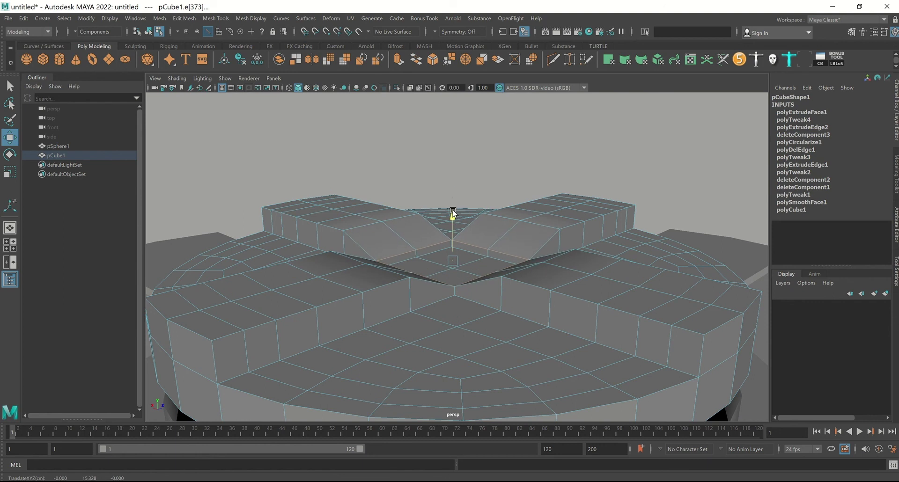
# Step: With vertex snapping on (V), pull the centre edge down onto a vertex
pyautogui.press('v')
pyautogui.moveTo(423, 257); pyautogui.dragTo(417, 260, button='middle')
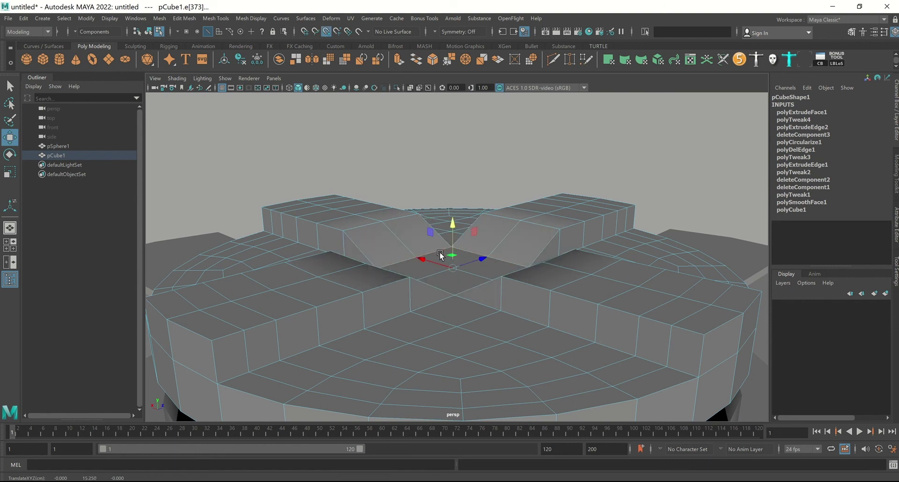
pyautogui.moveTo(418, 259)
pyautogui.keyDown('alt'); pyautogui.mouseDown()
pyautogui.moveTo(532, 226)
pyautogui.moveTo(465, 174)
pyautogui.mouseUp(); pyautogui.keyUp('alt')
# Step: Select edges on the first rib and lower them to deepen the groove
pyautogui.click(537, 215)
pyautogui.click(538, 215)
pyautogui.keyDown('shift'); pyautogui.click(367, 192); pyautogui.keyUp('shift')
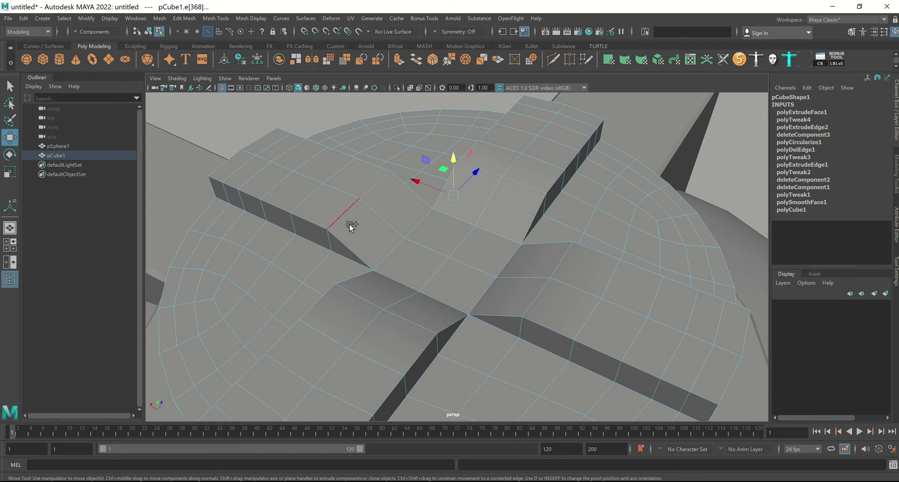
pyautogui.keyDown('shift'); pyautogui.click(352, 227); pyautogui.keyUp('shift')
pyautogui.keyDown('shift'); pyautogui.click(361, 300); pyautogui.keyUp('shift')
pyautogui.keyDown('shift'); pyautogui.click(537, 299); pyautogui.keyUp('shift')
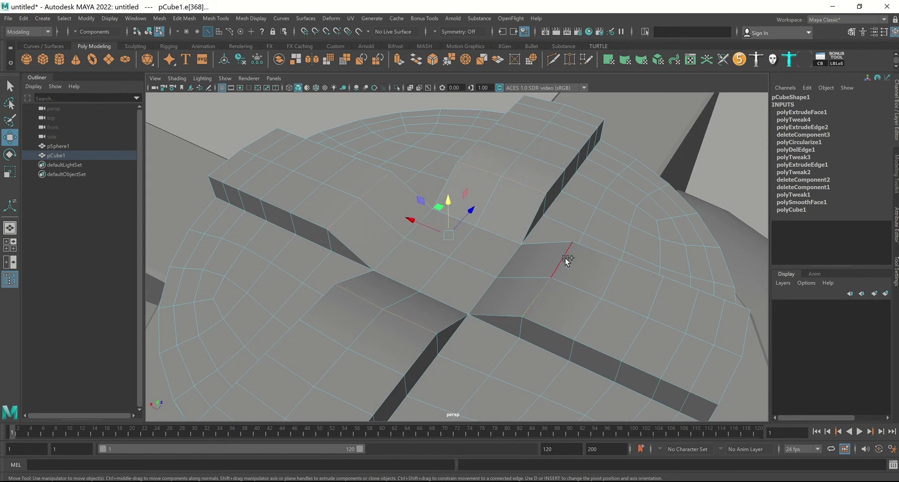
pyautogui.keyDown('alt'); pyautogui.moveTo(566, 259); pyautogui.dragTo(483, 221); pyautogui.keyUp('alt')
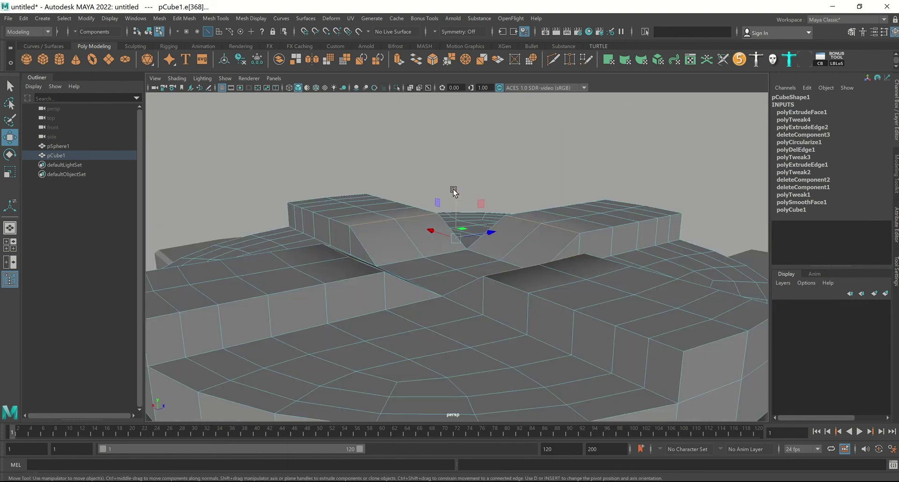
pyautogui.moveTo(453, 191)
pyautogui.mouseDown()
pyautogui.moveTo(458, 209)
pyautogui.moveTo(342, 195)
pyautogui.mouseUp()
# Step: Select the slope edges of another rib and lower them to reshape its slope
pyautogui.click(342, 194)
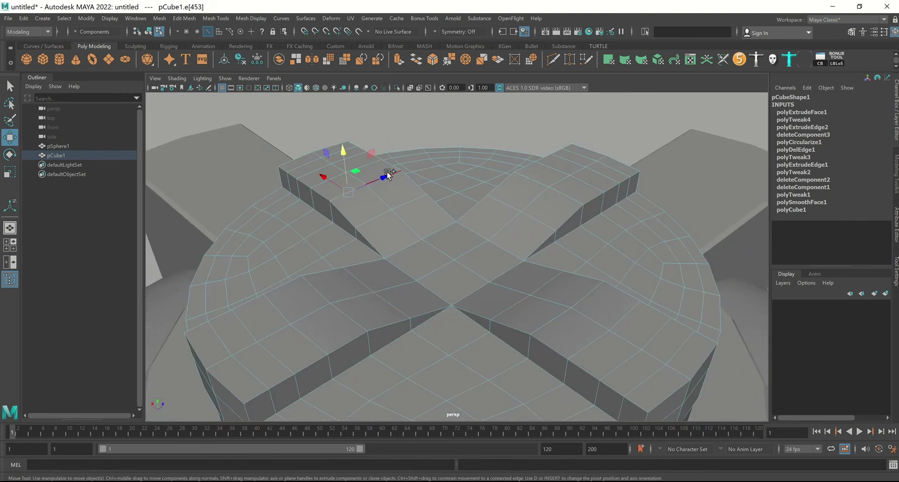
pyautogui.doubleClick(546, 186)
pyautogui.keyDown('shift'); pyautogui.doubleClick(560, 209); pyautogui.keyUp('shift')
pyautogui.keyDown('shift'); pyautogui.click(575, 294); pyautogui.keyUp('shift')
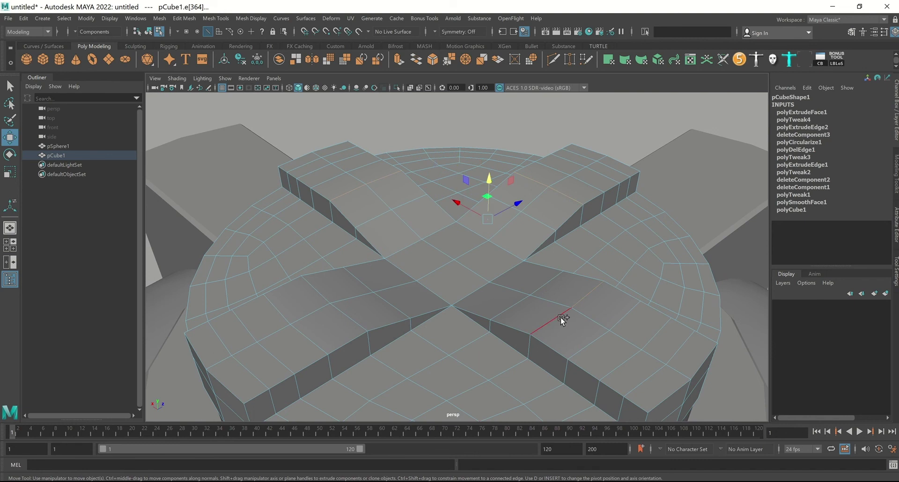
pyautogui.keyDown('shift'); pyautogui.click(324, 293); pyautogui.keyUp('shift')
pyautogui.keyDown('alt'); pyautogui.moveTo(483, 220); pyautogui.dragTo(459, 228); pyautogui.keyUp('alt')
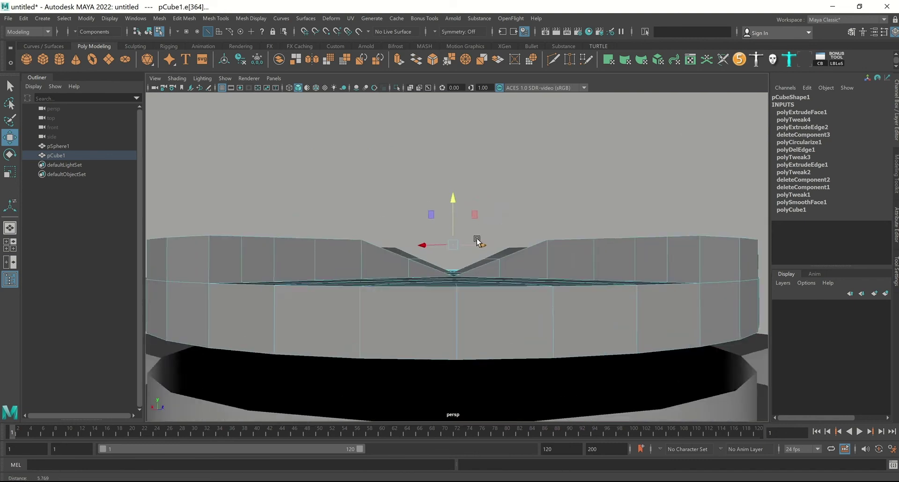
pyautogui.moveTo(457, 196)
pyautogui.mouseDown()
pyautogui.moveTo(504, 259)
pyautogui.moveTo(516, 249)
pyautogui.moveTo(510, 226)
pyautogui.moveTo(546, 303)
pyautogui.mouseUp()
# Step: Select the next rib's edges and lower them slightly
pyautogui.click(532, 305)
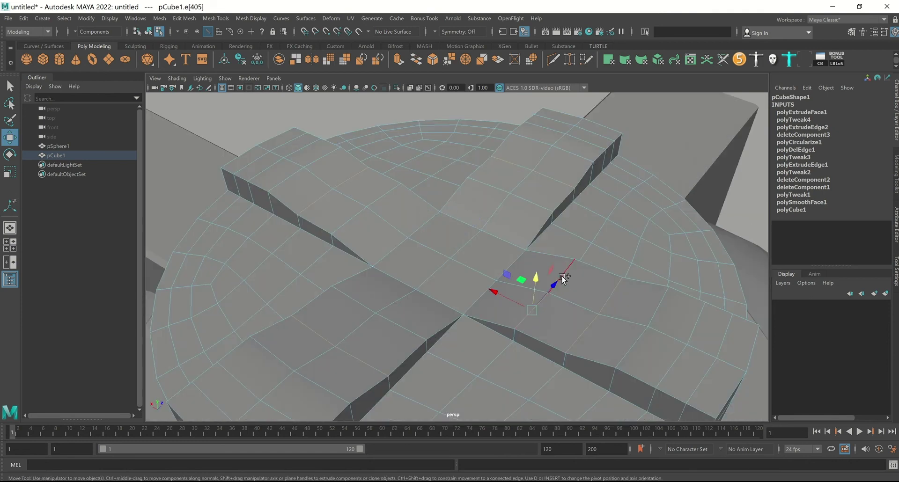
pyautogui.keyDown('shift'); pyautogui.click(560, 272); pyautogui.keyUp('shift')
pyautogui.keyDown('shift'); pyautogui.click(533, 204); pyautogui.keyUp('shift')
pyautogui.keyDown('shift'); pyautogui.click(481, 188); pyautogui.keyUp('shift')
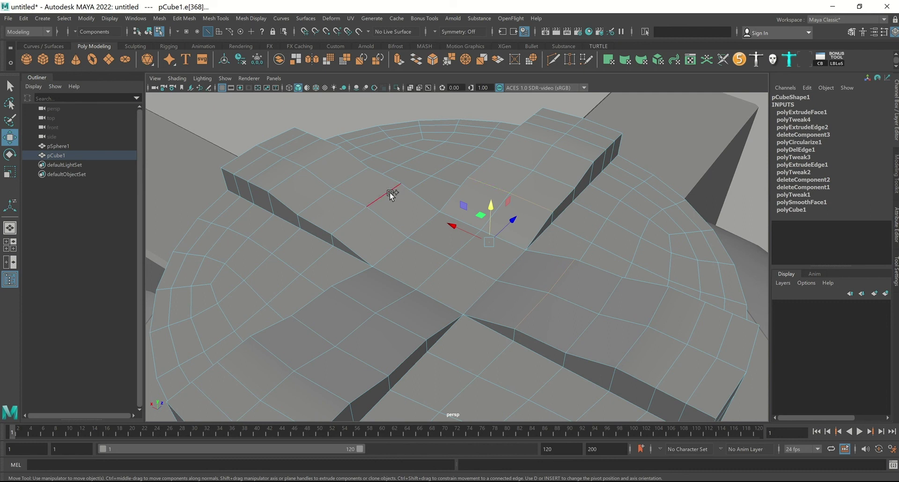
pyautogui.keyDown('shift'); pyautogui.click(391, 195); pyautogui.keyUp('shift')
pyautogui.keyDown('shift'); pyautogui.click(363, 302); pyautogui.keyUp('shift')
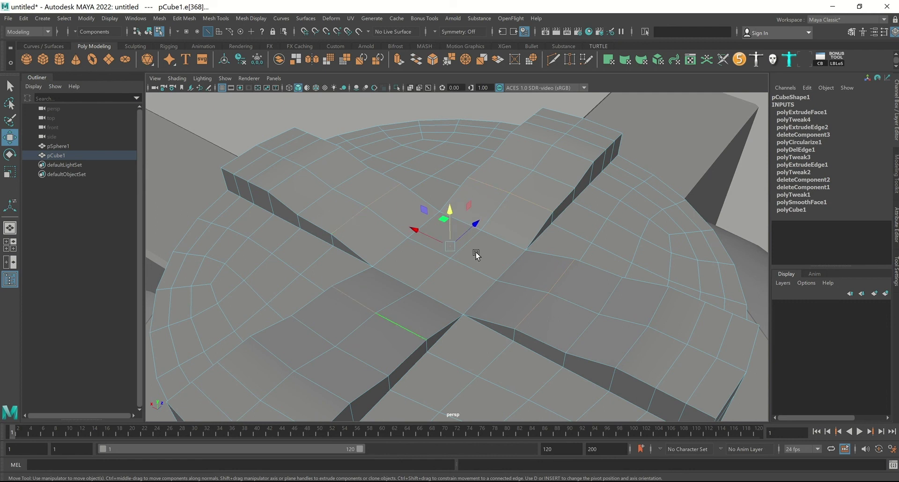
pyautogui.moveTo(476, 252)
pyautogui.keyDown('alt'); pyautogui.mouseDown()
pyautogui.moveTo(483, 215)
pyautogui.moveTo(508, 200)
pyautogui.moveTo(485, 182)
pyautogui.moveTo(467, 188)
pyautogui.mouseUp(); pyautogui.keyUp('alt')
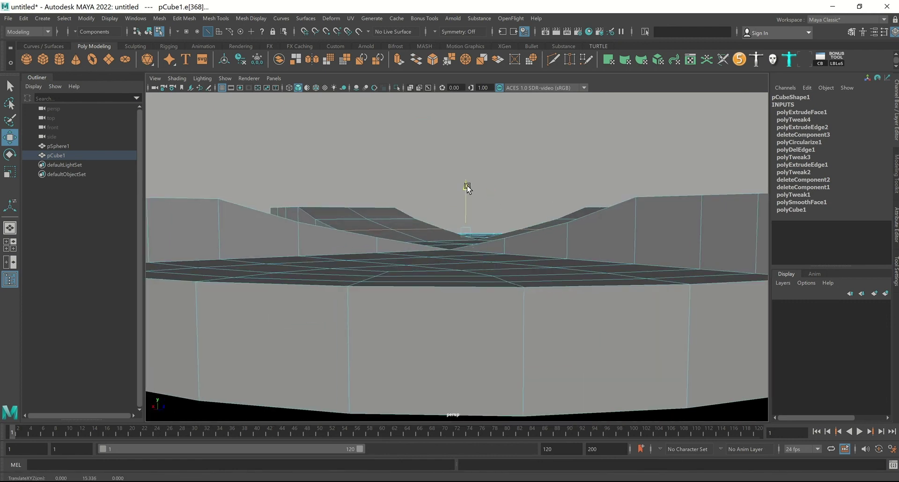
pyautogui.moveTo(467, 186); pyautogui.dragTo(588, 251)
# Step: Select edges along the last rib, then preview the lid smoothed with 3 and return to object mode
pyautogui.moveTo(589, 251)
pyautogui.keyDown('alt'); pyautogui.mouseDown(button='right')
pyautogui.moveTo(663, 283)
pyautogui.moveTo(652, 286)
pyautogui.mouseUp(button='right'); pyautogui.keyUp('alt')
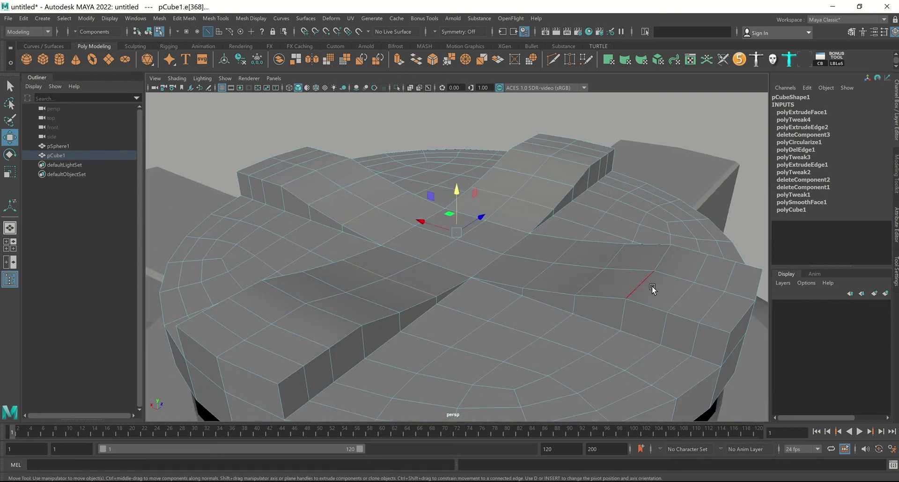
pyautogui.click(673, 253)
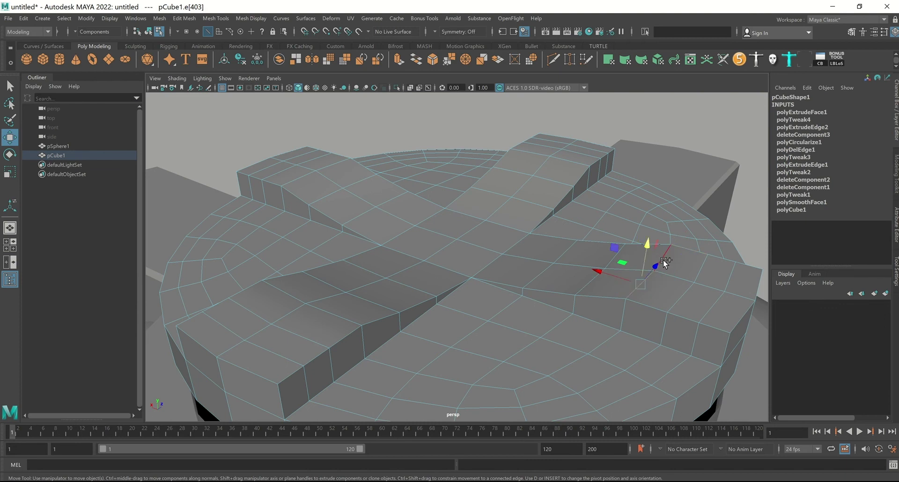
pyautogui.click(529, 153)
pyautogui.click(370, 179)
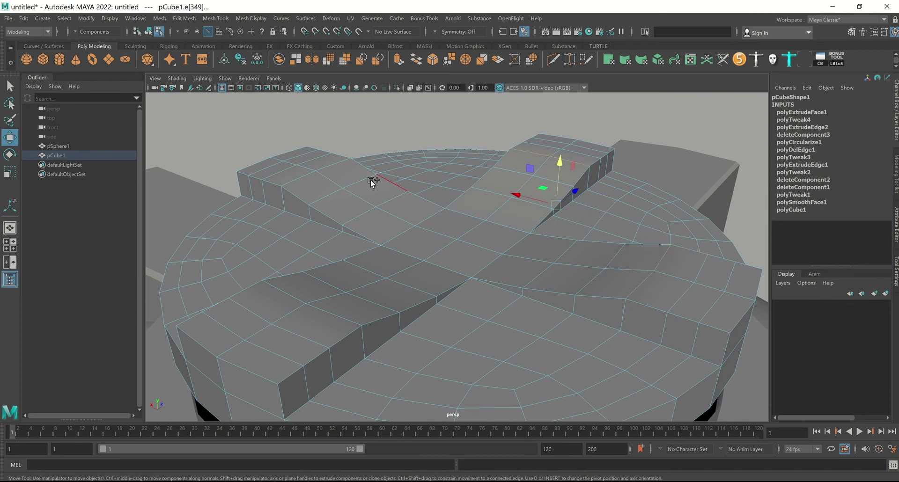
pyautogui.keyDown('shift'); pyautogui.click(348, 169); pyautogui.keyUp('shift')
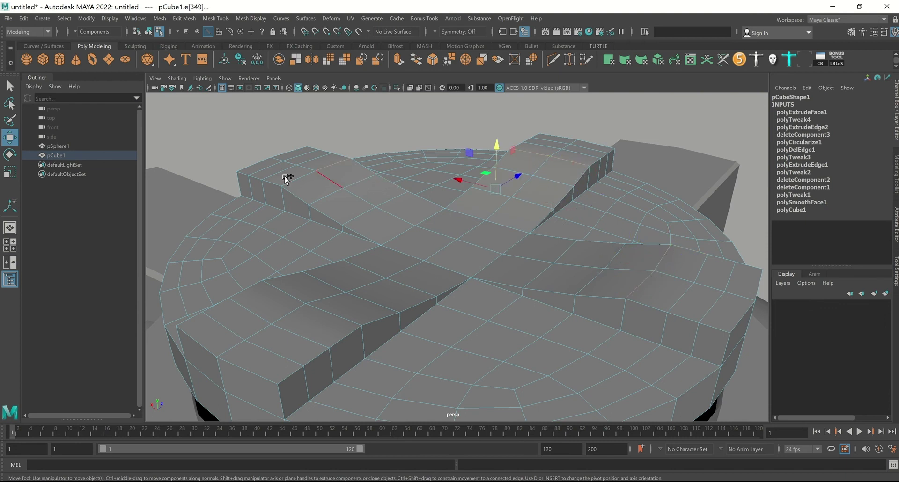
pyautogui.keyDown('shift'); pyautogui.click(307, 301); pyautogui.keyUp('shift')
pyautogui.moveTo(325, 321)
pyautogui.keyDown('alt'); pyautogui.mouseDown()
pyautogui.moveTo(497, 267)
pyautogui.moveTo(497, 294)
pyautogui.moveTo(479, 280)
pyautogui.mouseUp(); pyautogui.keyUp('alt')
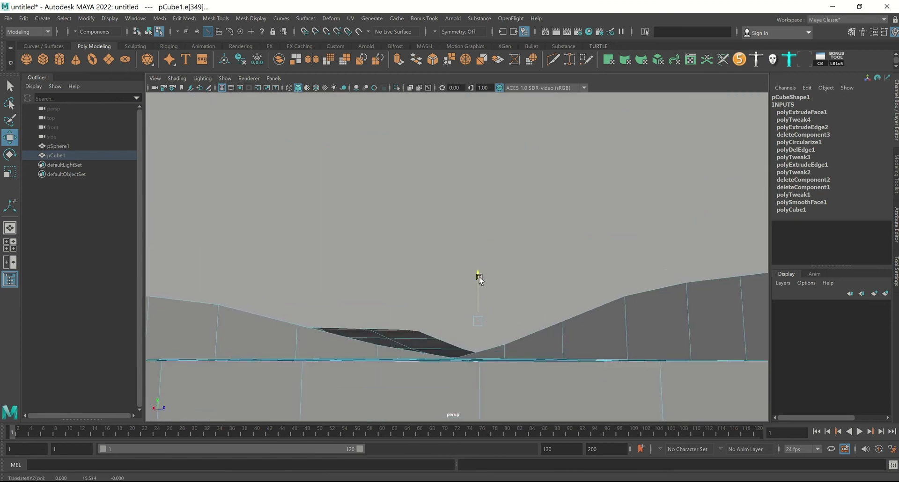
pyautogui.keyDown('alt'); pyautogui.moveTo(554, 315); pyautogui.dragTo(456, 272); pyautogui.keyUp('alt')
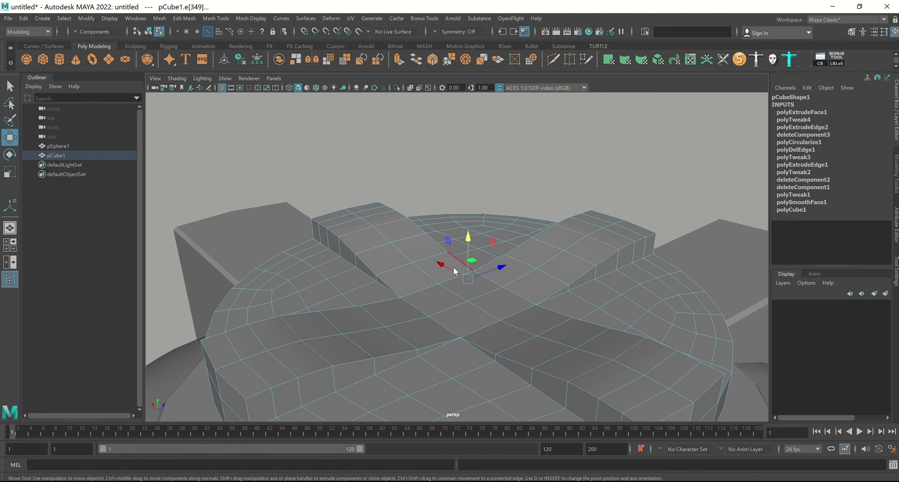
pyautogui.press('3')
pyautogui.press('F8')
# Step: Inspect the smoothed lid and turn off its smooth preview with 1
pyautogui.keyDown('alt'); pyautogui.moveTo(643, 243); pyautogui.dragTo(592, 249); pyautogui.keyUp('alt')
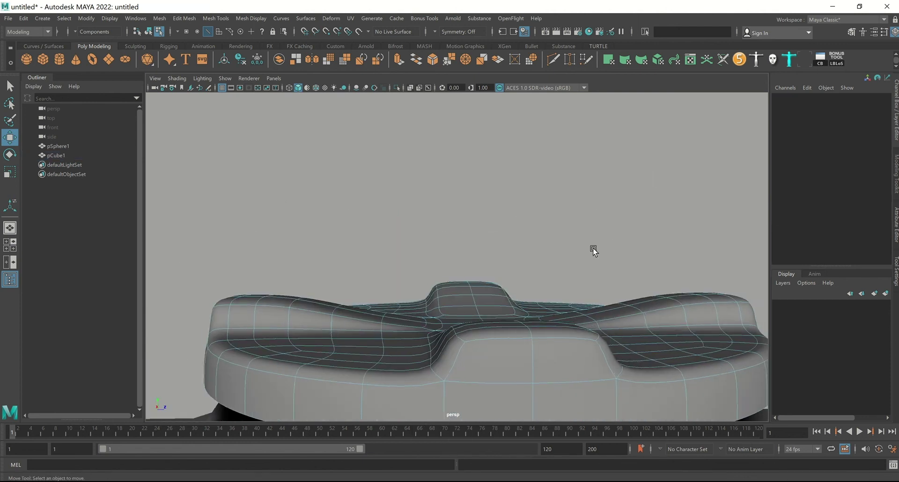
pyautogui.rightClick(463, 246)
pyautogui.click(674, 179)
pyautogui.moveTo(674, 179)
pyautogui.keyDown('alt'); pyautogui.mouseDown()
pyautogui.moveTo(576, 223)
pyautogui.moveTo(626, 235)
pyautogui.moveTo(444, 209)
pyautogui.moveTo(423, 218)
pyautogui.moveTo(393, 204)
pyautogui.mouseUp(); pyautogui.keyUp('alt')
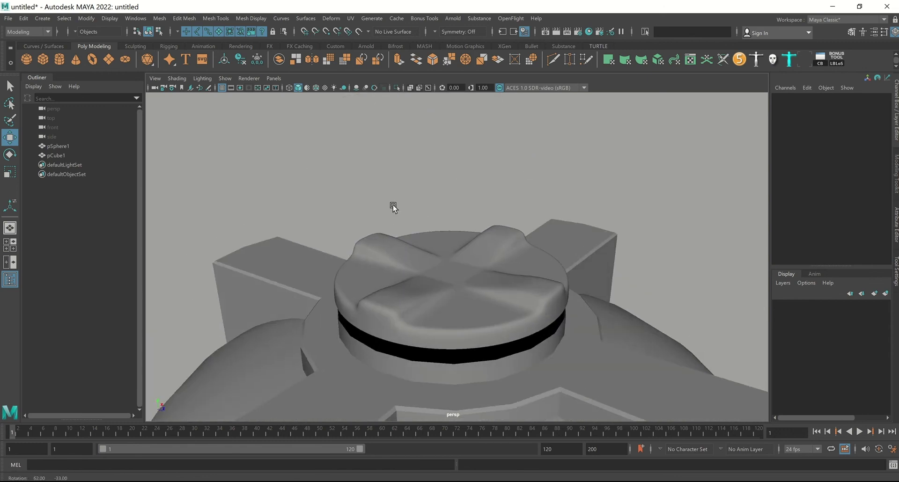
pyautogui.click(490, 308)
pyautogui.moveTo(504, 286)
pyautogui.keyDown('alt'); pyautogui.mouseDown()
pyautogui.moveTo(544, 272)
pyautogui.moveTo(546, 297)
pyautogui.mouseUp(); pyautogui.keyUp('alt')
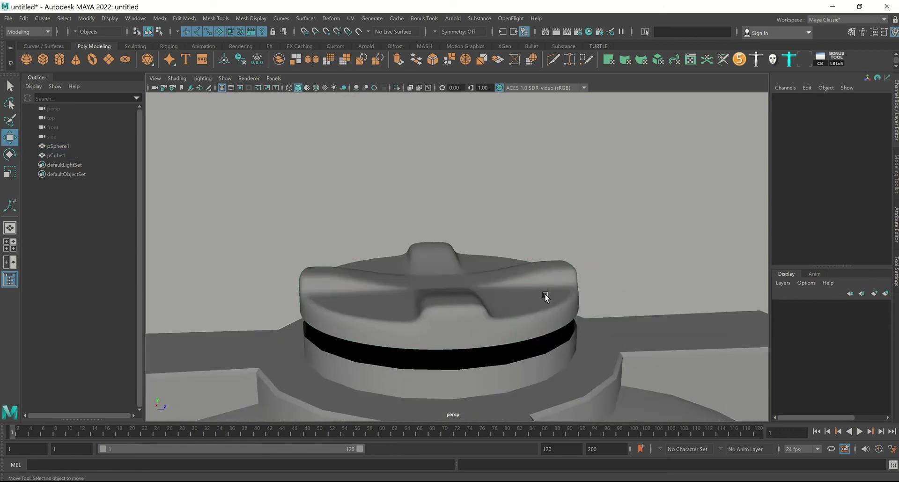
pyautogui.moveTo(546, 297)
pyautogui.keyDown('alt'); pyautogui.mouseDown(button='right')
pyautogui.moveTo(583, 282)
pyautogui.moveTo(580, 274)
pyautogui.mouseUp(button='right'); pyautogui.keyUp('alt')
pyautogui.moveTo(580, 274)
pyautogui.keyDown('alt'); pyautogui.mouseDown()
pyautogui.moveTo(530, 241)
pyautogui.moveTo(529, 253)
pyautogui.moveTo(521, 216)
pyautogui.moveTo(532, 249)
pyautogui.moveTo(518, 251)
pyautogui.mouseUp(); pyautogui.keyUp('alt')
pyautogui.click(577, 267)
pyautogui.press('1')
pyautogui.click(631, 271)
# Step: Lower the lid's bottom edge loop to close the gap with the tank
pyautogui.click(537, 226)
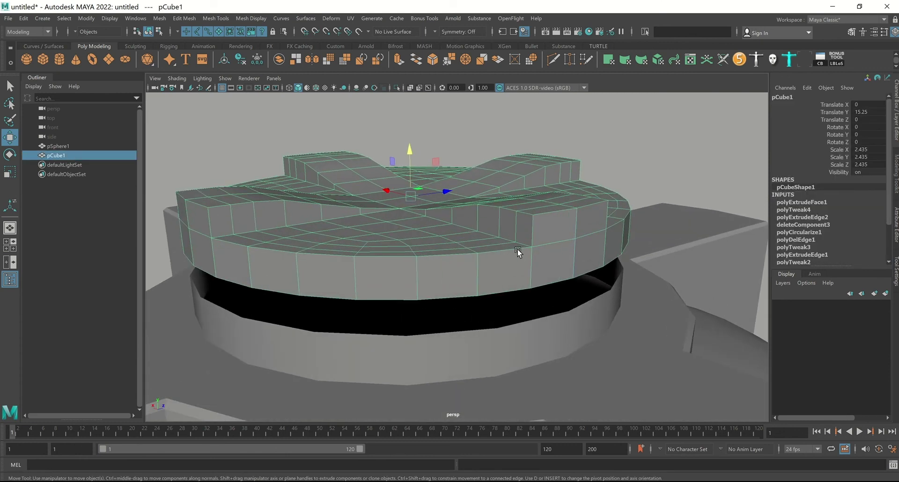
pyautogui.press('F10')
pyautogui.doubleClick(494, 288)
pyautogui.moveTo(415, 178); pyautogui.dragTo(412, 199)
pyautogui.click(612, 125)
# Step: Apply Mesh > Smooth to the lid, inspect it, then undo with Ctrl+Z
pyautogui.moveTo(612, 124)
pyautogui.keyDown('alt'); pyautogui.mouseDown()
pyautogui.moveTo(518, 257)
pyautogui.moveTo(519, 243)
pyautogui.mouseUp(); pyautogui.keyUp('alt')
pyautogui.click(518, 242)
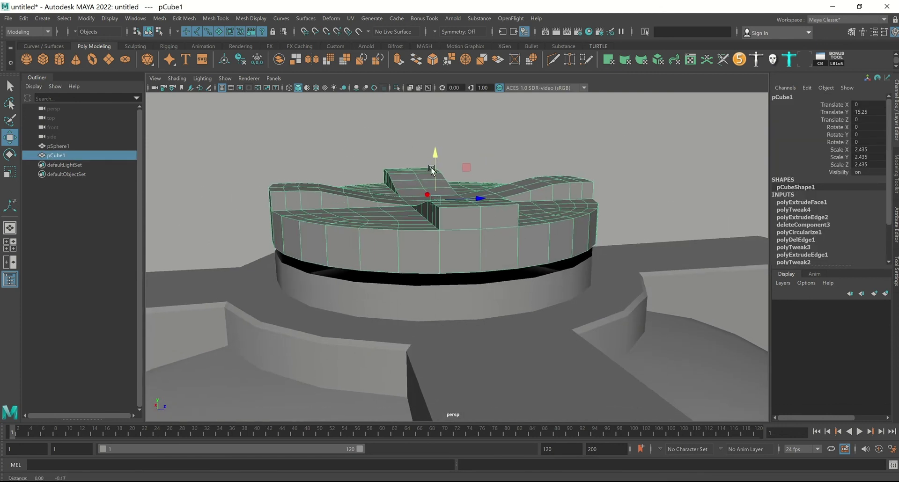
pyautogui.click(159, 19)
pyautogui.click(188, 124)
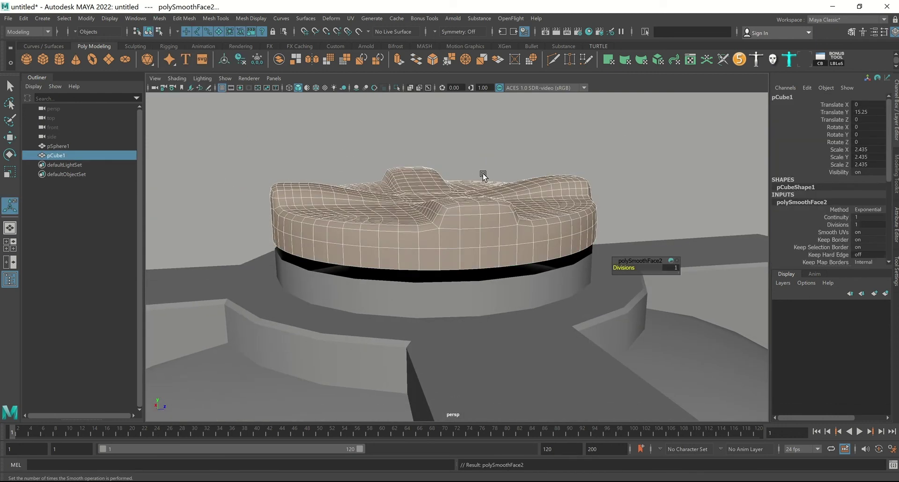
pyautogui.click(616, 149)
pyautogui.moveTo(616, 149)
pyautogui.keyDown('alt'); pyautogui.mouseDown()
pyautogui.moveTo(649, 170)
pyautogui.moveTo(634, 171)
pyautogui.mouseUp(); pyautogui.keyUp('alt')
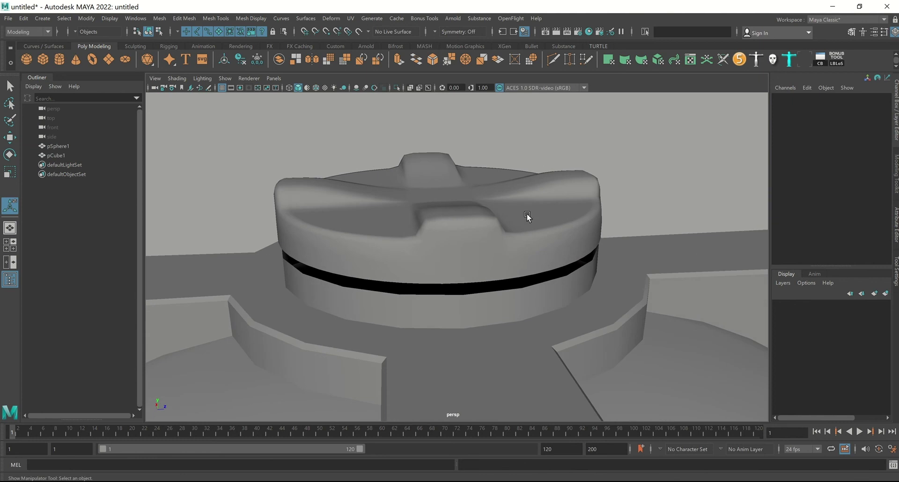
pyautogui.click(502, 262)
pyautogui.click(480, 257)
pyautogui.keyDown('alt'); pyautogui.moveTo(426, 245); pyautogui.dragTo(563, 215, button='right'); pyautogui.keyUp('alt')
pyautogui.click(515, 248)
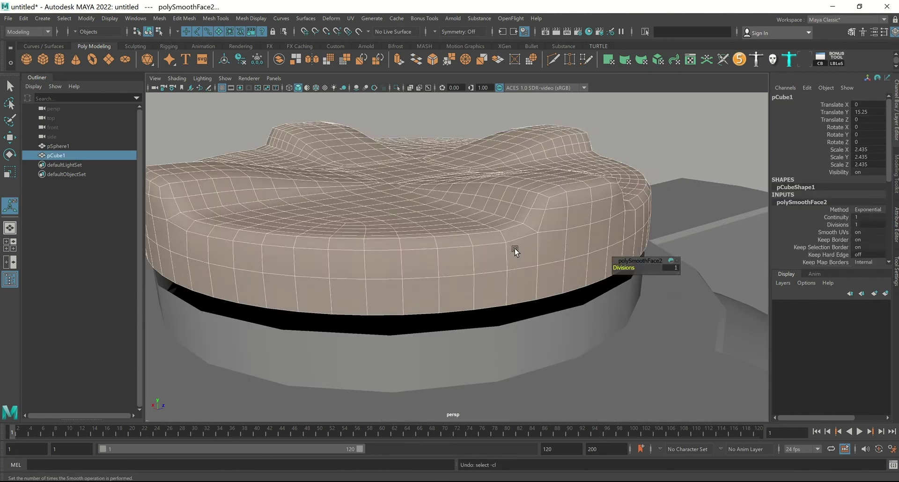
pyautogui.hotkey('ctrl', 'z')
pyautogui.hotkey('ctrl', 'z')
pyautogui.hotkey('ctrl', 'z')
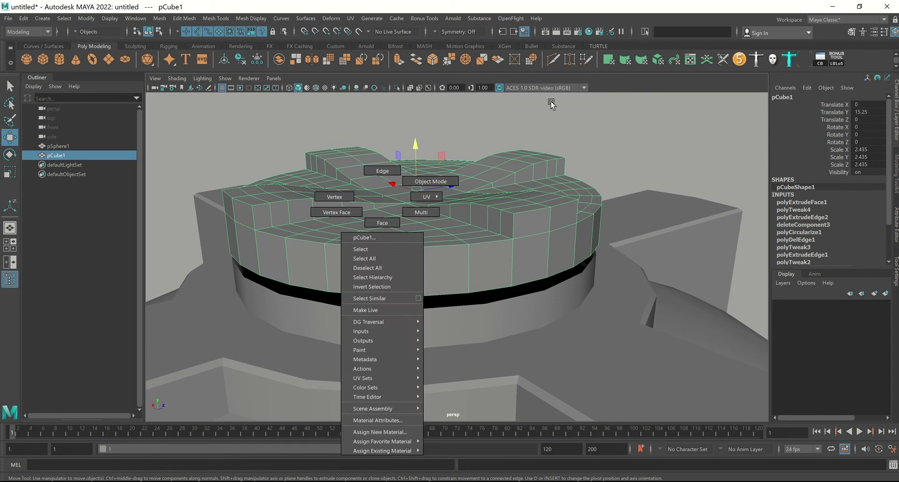
# Step: Bevel the lid's top rim edge loop with Ctrl+B at a 0.8 fraction
pyautogui.moveTo(388, 198); pyautogui.dragTo(467, 209, button='right')
pyautogui.keyDown('alt'); pyautogui.moveTo(468, 208); pyautogui.dragTo(459, 282); pyautogui.keyUp('alt')
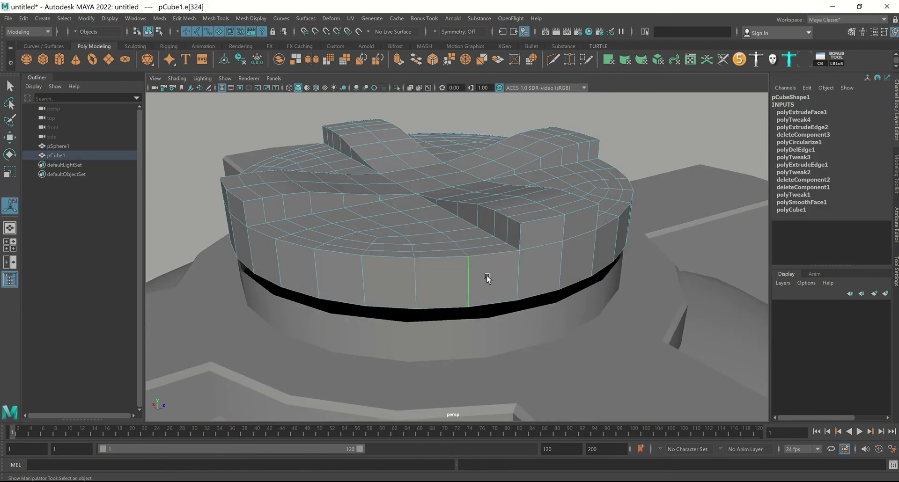
pyautogui.click(532, 256)
pyautogui.keyDown('alt'); pyautogui.moveTo(532, 256); pyautogui.dragTo(538, 251); pyautogui.keyUp('alt')
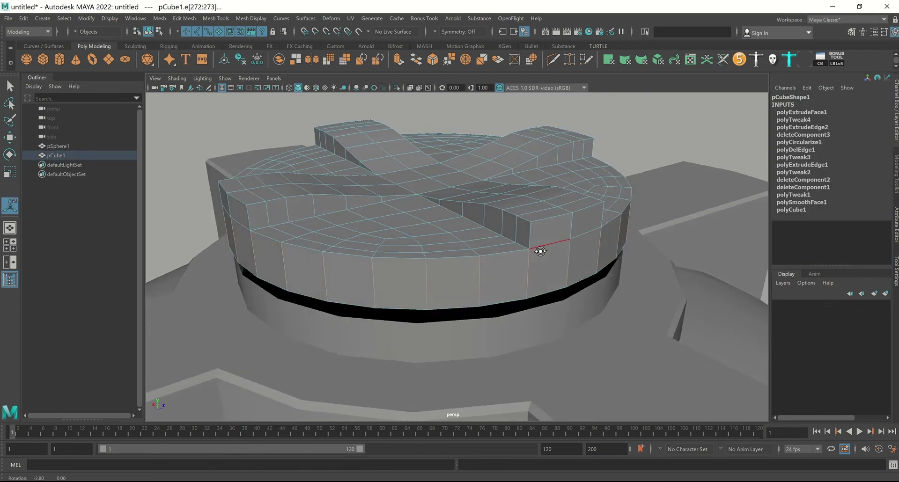
pyautogui.hotkey('ctrl', 'b')
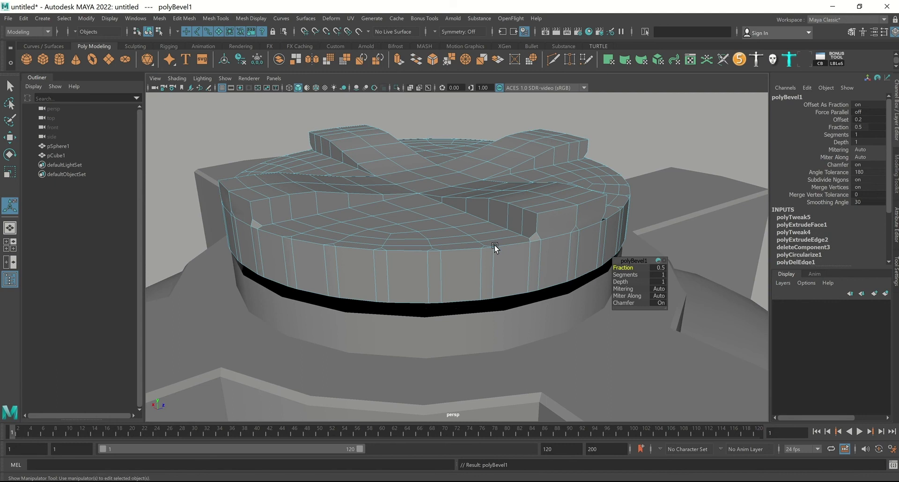
pyautogui.moveTo(616, 267); pyautogui.dragTo(524, 261)
pyautogui.press('alt')
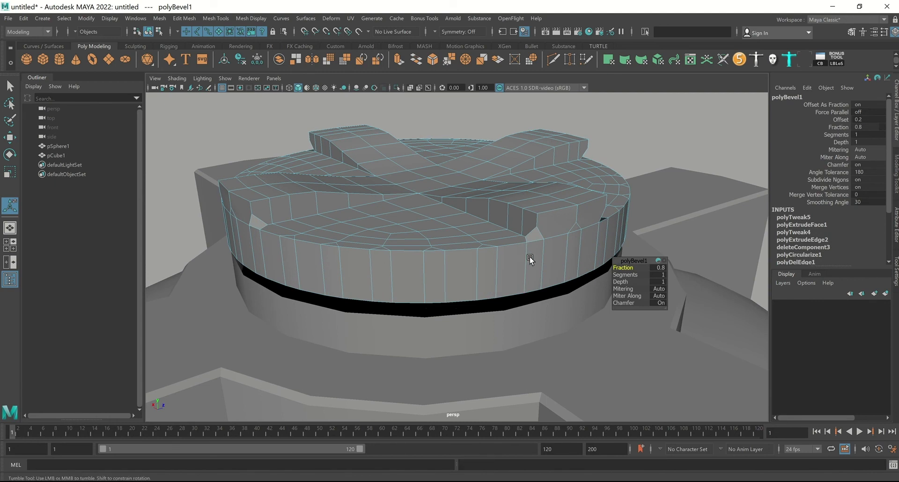
pyautogui.moveTo(529, 260); pyautogui.dragTo(530, 225, button='right')
pyautogui.moveTo(539, 225)
pyautogui.keyDown('alt'); pyautogui.mouseDown()
pyautogui.moveTo(600, 182)
pyautogui.moveTo(620, 228)
pyautogui.moveTo(617, 213)
pyautogui.mouseUp(); pyautogui.keyUp('alt')
# Step: Preview the bevelled lid smoothed with 3, then return to the unsmoothed view with 1
pyautogui.press('3')
pyautogui.click(656, 168)
pyautogui.click(544, 250)
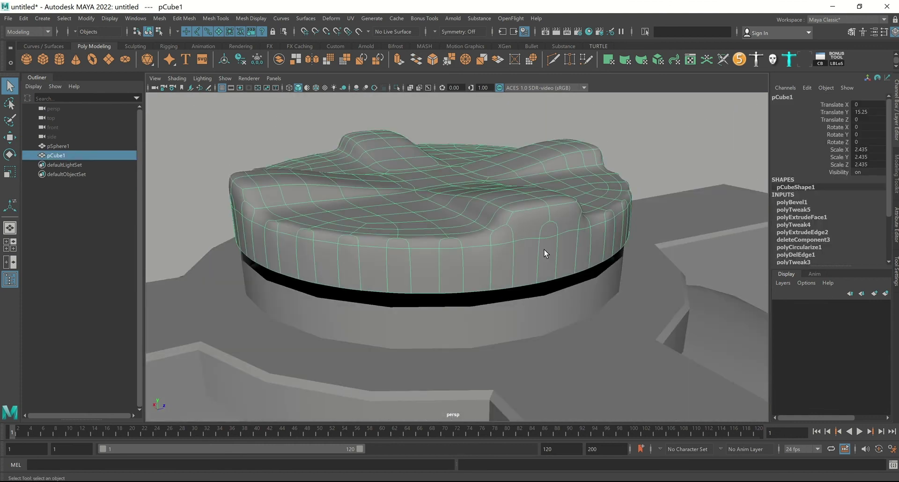
pyautogui.press('1')
pyautogui.click(703, 140)
pyautogui.click(579, 213)
pyautogui.moveTo(566, 207)
pyautogui.keyDown('alt'); pyautogui.mouseDown()
pyautogui.moveTo(560, 202)
pyautogui.moveTo(529, 238)
pyautogui.mouseUp(); pyautogui.keyUp('alt')
pyautogui.press('F10')
# Step: Insert a new edge loop around the lid's side and raise it slightly
pyautogui.click(519, 246)
pyautogui.press('w')
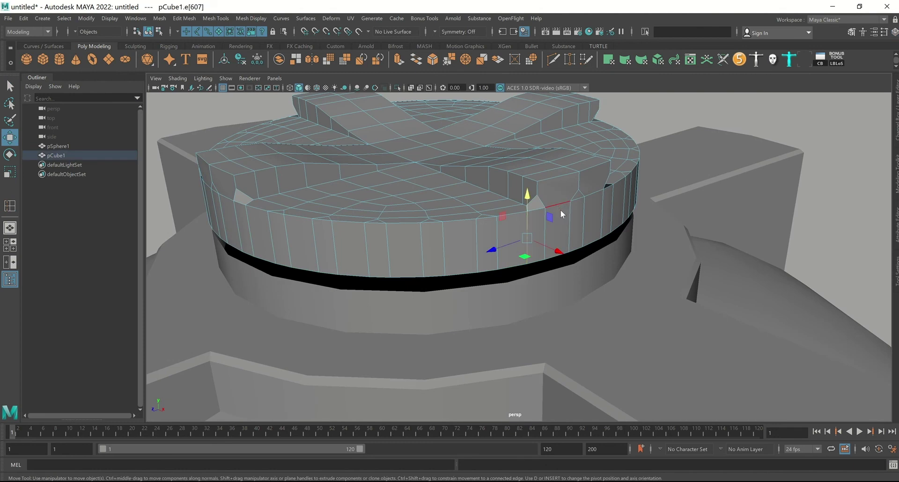
pyautogui.keyDown('ctrl'); pyautogui.moveTo(520, 244); pyautogui.dragTo(450, 227, button='right'); pyautogui.keyUp('ctrl')
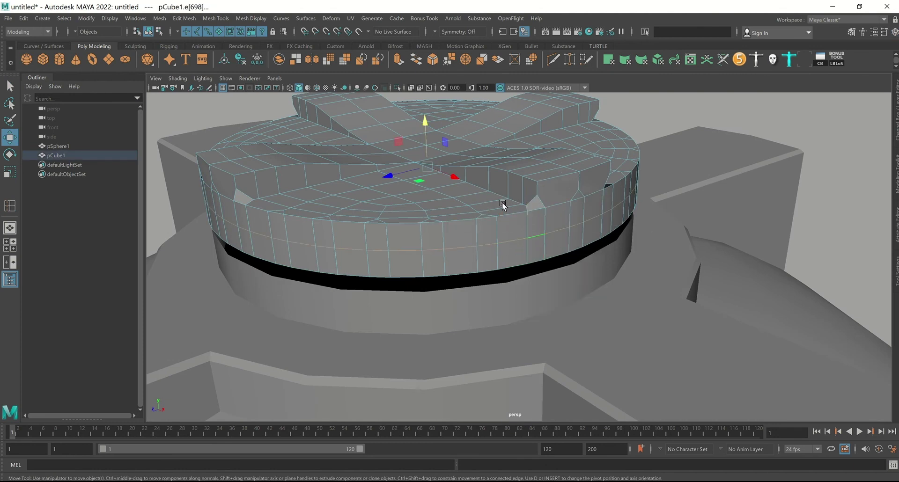
pyautogui.moveTo(426, 134); pyautogui.dragTo(427, 135)
pyautogui.moveTo(559, 146)
pyautogui.mouseDown(button='right')
pyautogui.moveTo(560, 175)
pyautogui.moveTo(577, 201)
pyautogui.mouseUp(button='right')
# Step: Select the side face band and extrude it at 0.04 thickness
pyautogui.click(560, 243)
pyautogui.keyDown('shift'); pyautogui.doubleClick(577, 243); pyautogui.keyUp('shift')
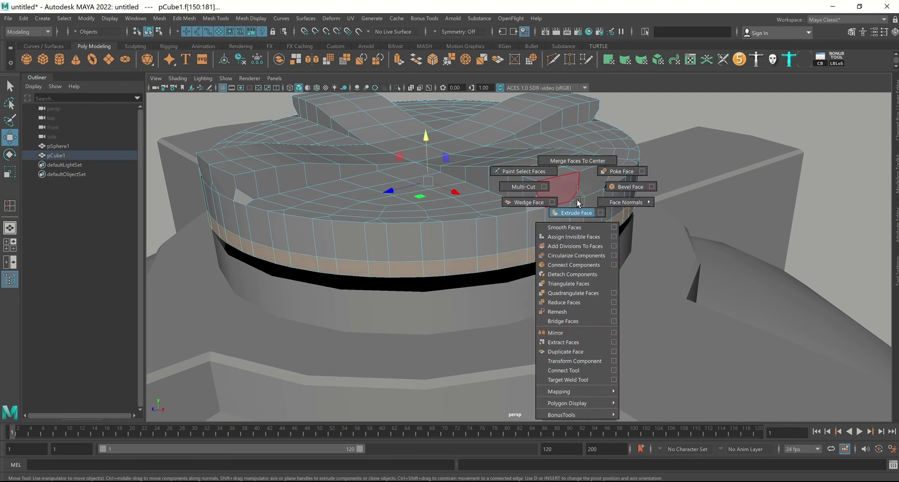
pyautogui.scroll(2, 572, 232)
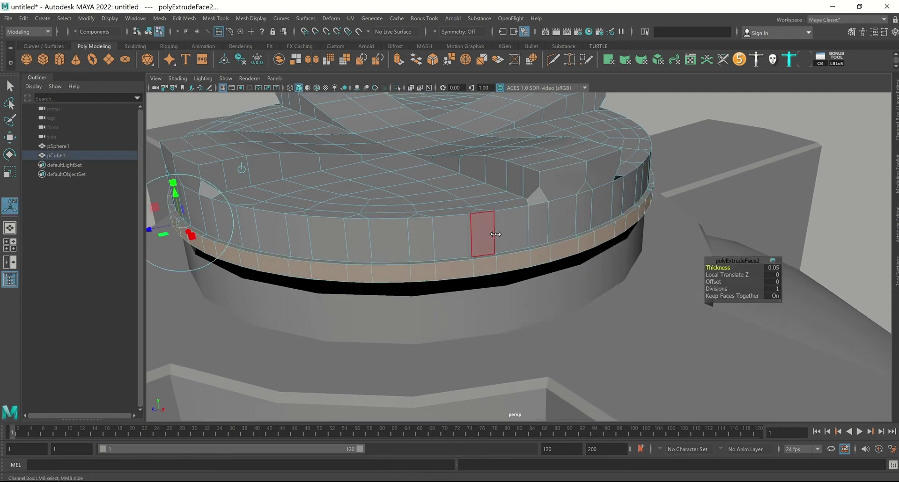
pyautogui.moveTo(495, 235); pyautogui.dragTo(494, 234)
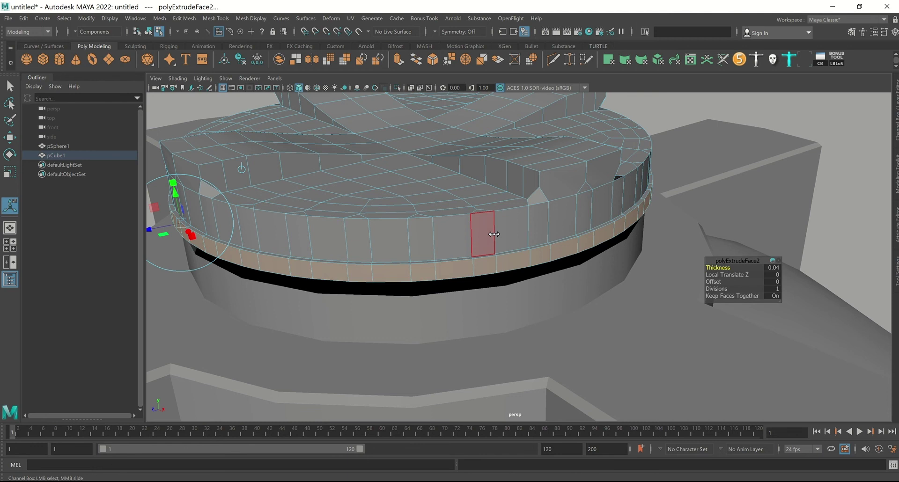
# Step: Extrude the side band outward a second time, setting Thickness to 0.04
pyautogui.scroll(4, 617, 237)
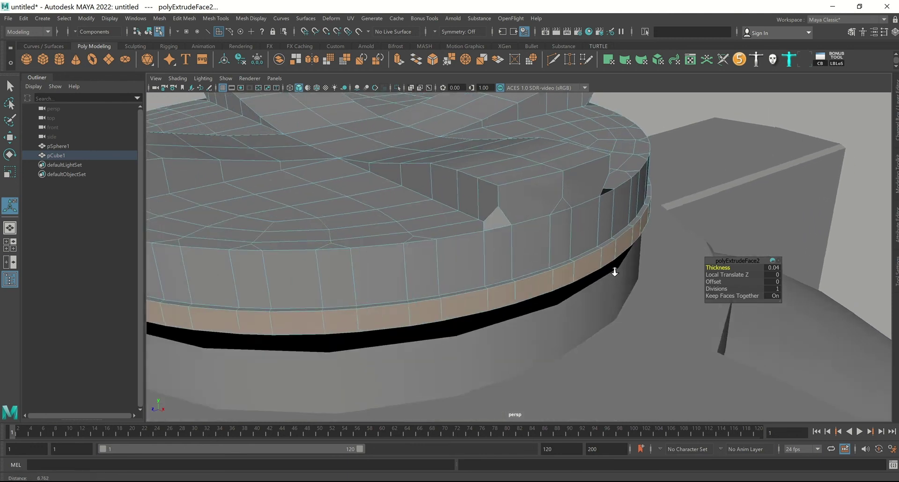
pyautogui.keyDown('shift'); pyautogui.moveTo(622, 195); pyautogui.dragTo(644, 220, button='right'); pyautogui.keyUp('shift')
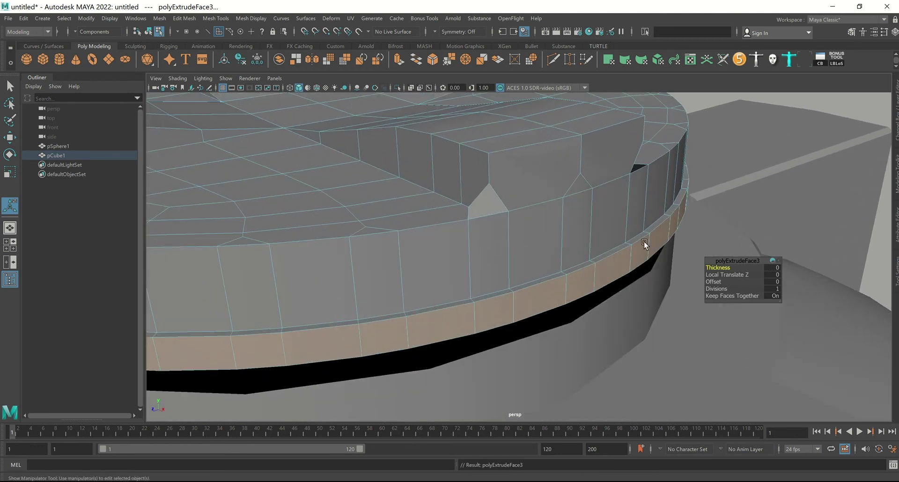
pyautogui.moveTo(630, 252); pyautogui.dragTo(595, 243)
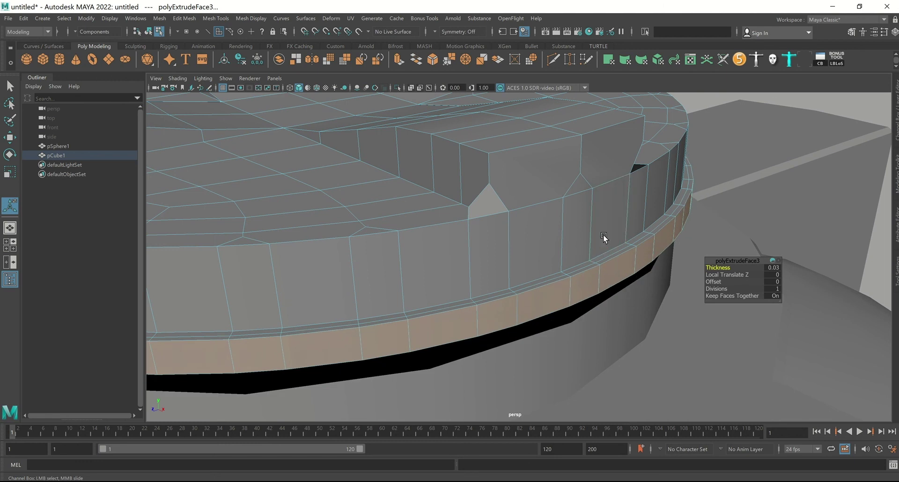
pyautogui.scroll(2, 622, 220)
pyautogui.click(770, 267)
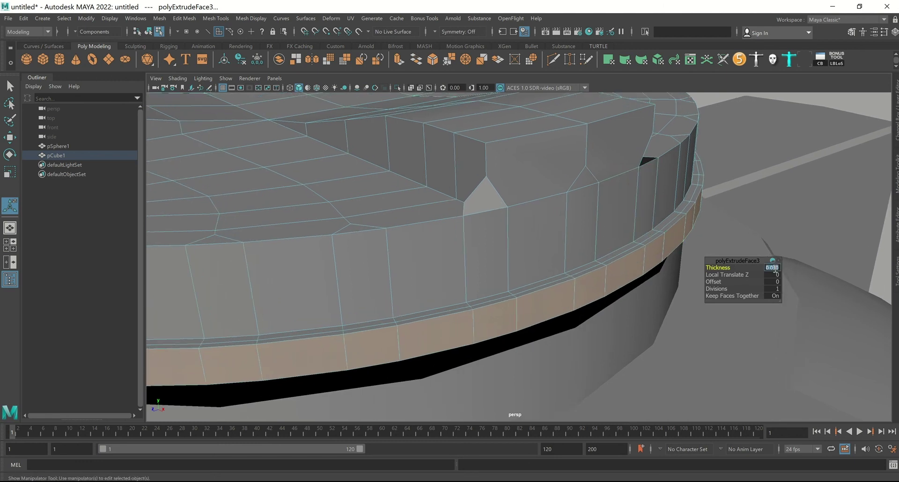
pyautogui.write('0.04')
pyautogui.press('Return')
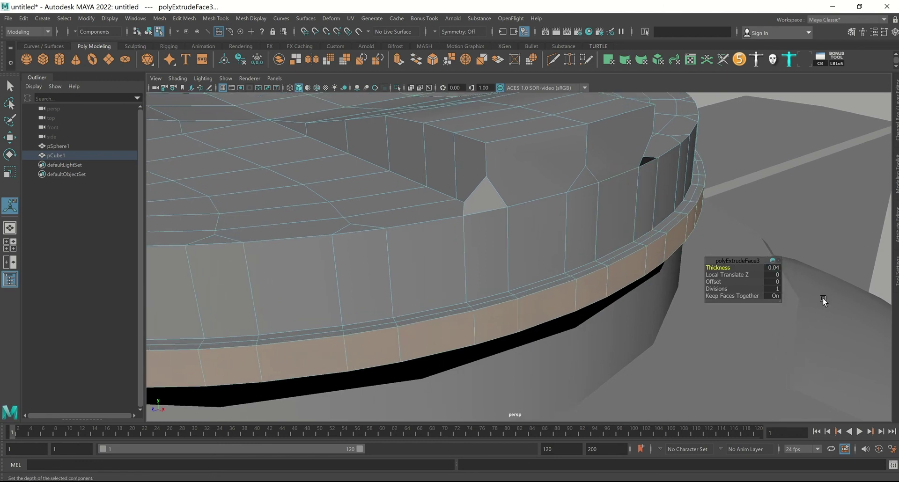
# Step: Select every other side face on the first stretch of the lid's band
pyautogui.click(580, 236)
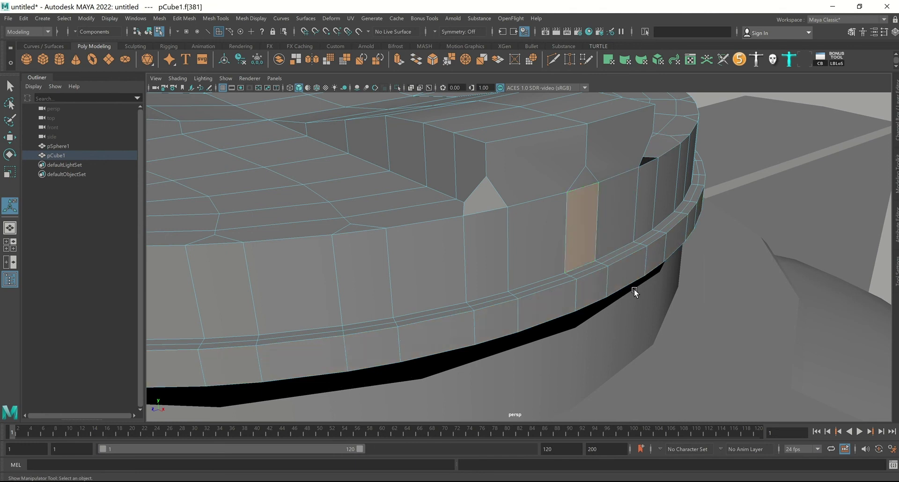
pyautogui.moveTo(634, 288)
pyautogui.keyDown('alt'); pyautogui.mouseDown()
pyautogui.moveTo(582, 275)
pyautogui.moveTo(556, 226)
pyautogui.mouseUp(); pyautogui.keyUp('alt')
pyautogui.keyDown('shift'); pyautogui.click(510, 206); pyautogui.keyUp('shift')
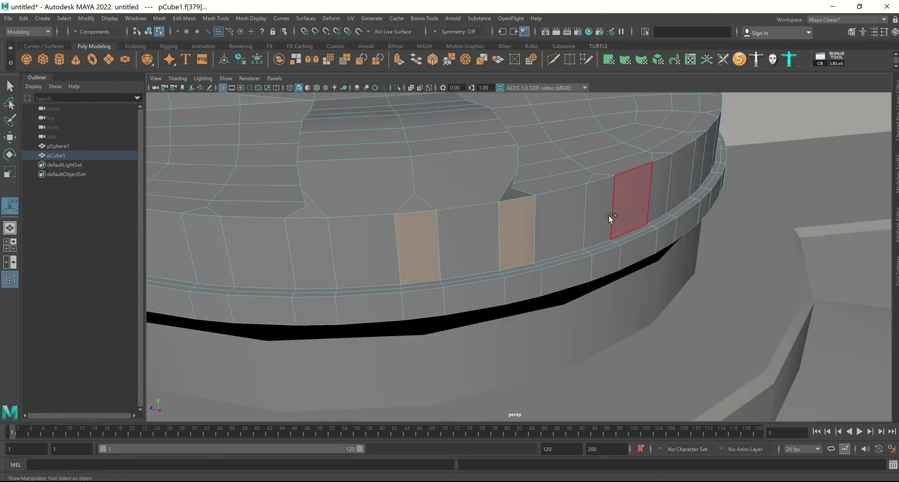
pyautogui.keyDown('shift'); pyautogui.click(610, 218); pyautogui.keyUp('shift')
pyautogui.moveTo(658, 273)
pyautogui.keyDown('alt'); pyautogui.mouseDown()
pyautogui.moveTo(603, 269)
pyautogui.moveTo(560, 231)
pyautogui.mouseUp(); pyautogui.keyUp('alt')
pyautogui.keyDown('shift'); pyautogui.click(560, 232); pyautogui.keyUp('shift')
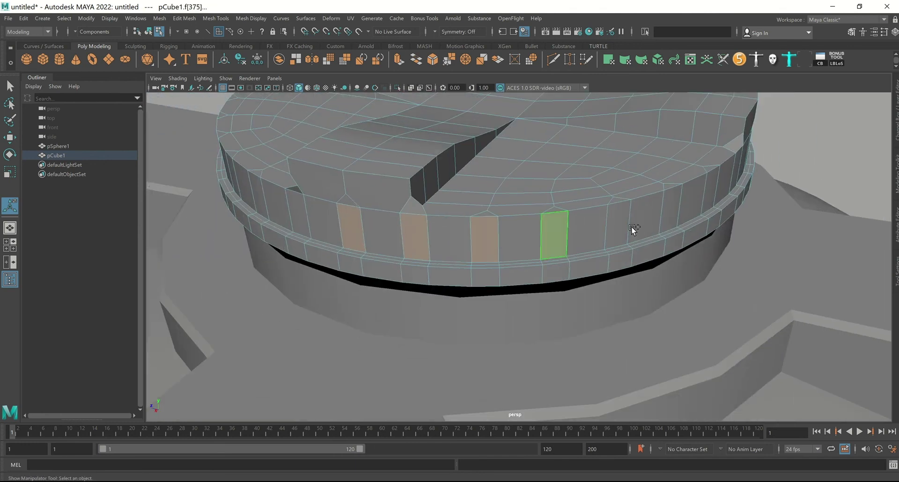
pyautogui.keyDown('shift'); pyautogui.click(612, 219); pyautogui.keyUp('shift')
pyautogui.keyDown('alt'); pyautogui.moveTo(673, 273); pyautogui.dragTo(600, 254); pyautogui.keyUp('alt')
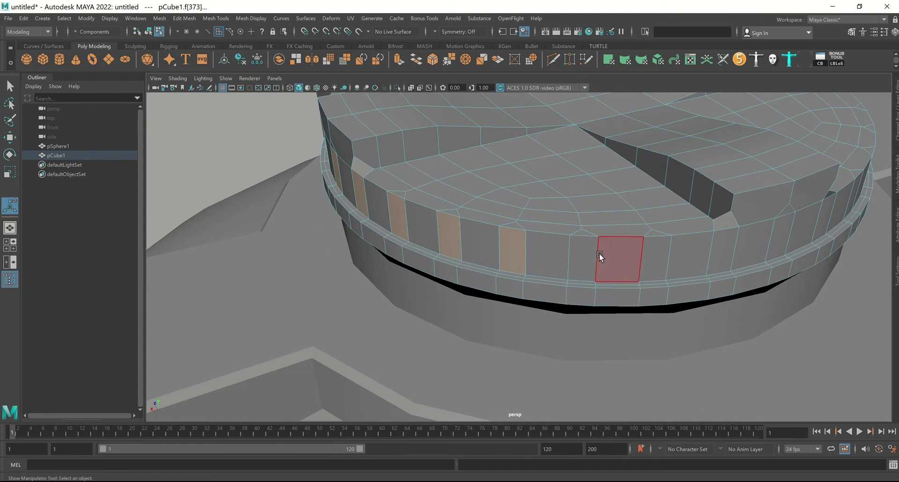
pyautogui.keyDown('shift'); pyautogui.click(670, 258); pyautogui.keyUp('shift')
pyautogui.keyDown('alt'); pyautogui.moveTo(723, 283); pyautogui.dragTo(437, 254); pyautogui.keyUp('alt')
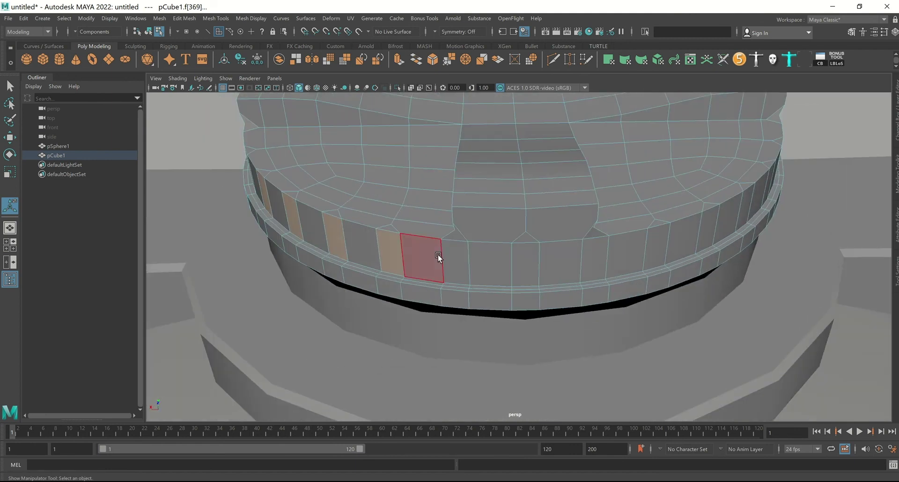
pyautogui.keyDown('shift'); pyautogui.click(457, 257); pyautogui.keyUp('shift')
pyautogui.keyDown('shift'); pyautogui.click(533, 265); pyautogui.keyUp('shift')
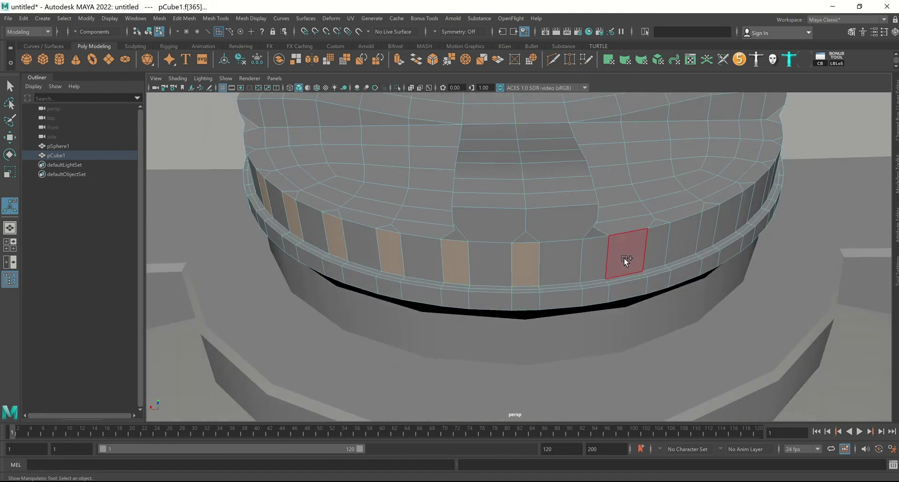
pyautogui.keyDown('shift'); pyautogui.click(597, 253); pyautogui.keyUp('shift')
# Step: Add the remaining alternating side faces around the rest of the lid's band
pyautogui.moveTo(674, 298)
pyautogui.keyDown('alt'); pyautogui.mouseDown()
pyautogui.moveTo(581, 276)
pyautogui.moveTo(566, 289)
pyautogui.mouseUp(); pyautogui.keyUp('alt')
pyautogui.keyDown('shift'); pyautogui.click(633, 290); pyautogui.keyUp('shift')
pyautogui.keyDown('shift'); pyautogui.click(701, 291); pyautogui.keyUp('shift')
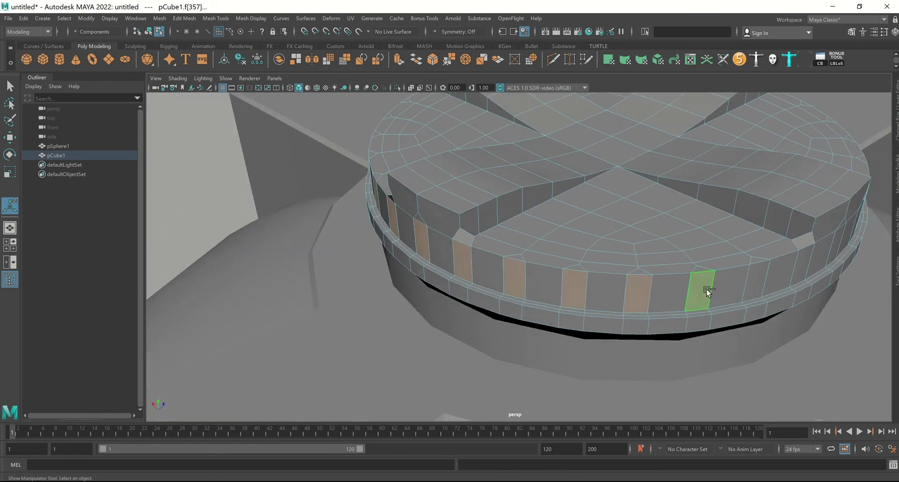
pyautogui.keyDown('shift'); pyautogui.click(753, 283); pyautogui.keyUp('shift')
pyautogui.moveTo(765, 336)
pyautogui.keyDown('alt'); pyautogui.mouseDown()
pyautogui.moveTo(589, 243)
pyautogui.moveTo(562, 274)
pyautogui.mouseUp(); pyautogui.keyUp('alt')
pyautogui.keyDown('shift'); pyautogui.click(627, 268); pyautogui.keyUp('shift')
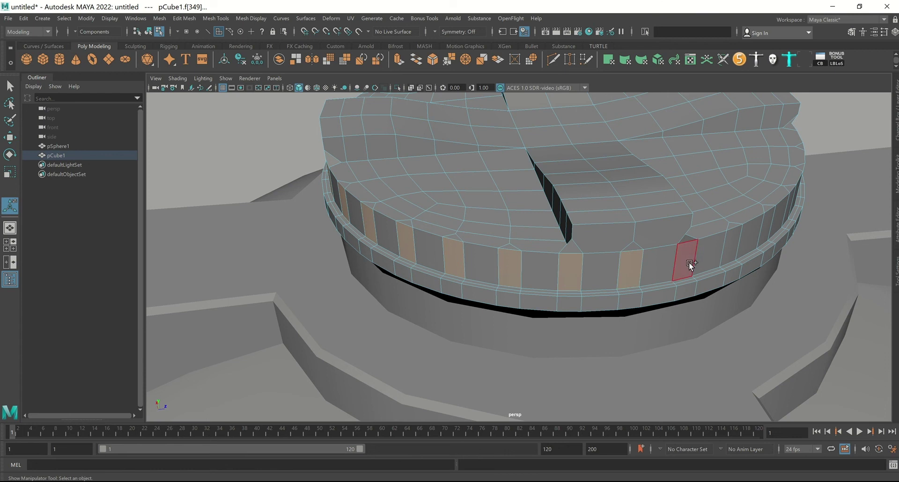
pyautogui.keyDown('shift'); pyautogui.click(728, 255); pyautogui.keyUp('shift')
pyautogui.keyDown('alt'); pyautogui.moveTo(728, 255); pyautogui.dragTo(739, 224); pyautogui.keyUp('alt')
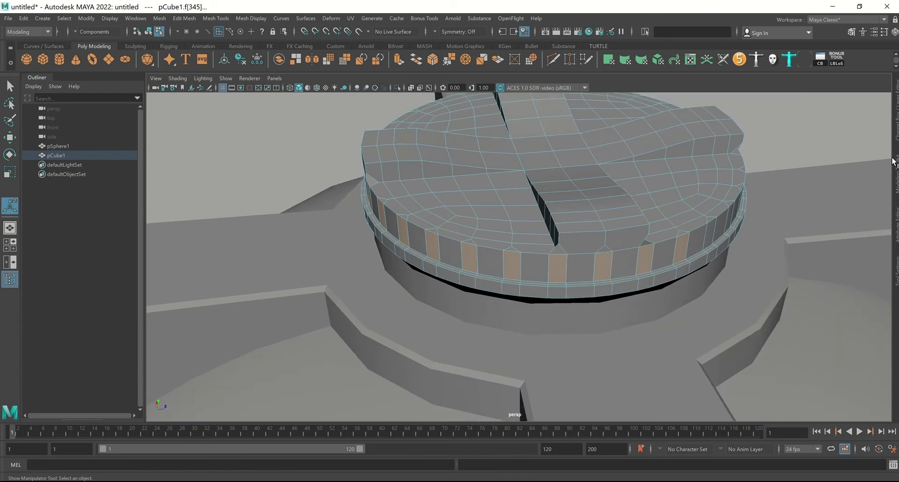
pyautogui.moveTo(807, 182)
pyautogui.keyDown('alt'); pyautogui.mouseDown()
pyautogui.moveTo(592, 169)
pyautogui.moveTo(451, 241)
pyautogui.mouseUp(); pyautogui.keyUp('alt')
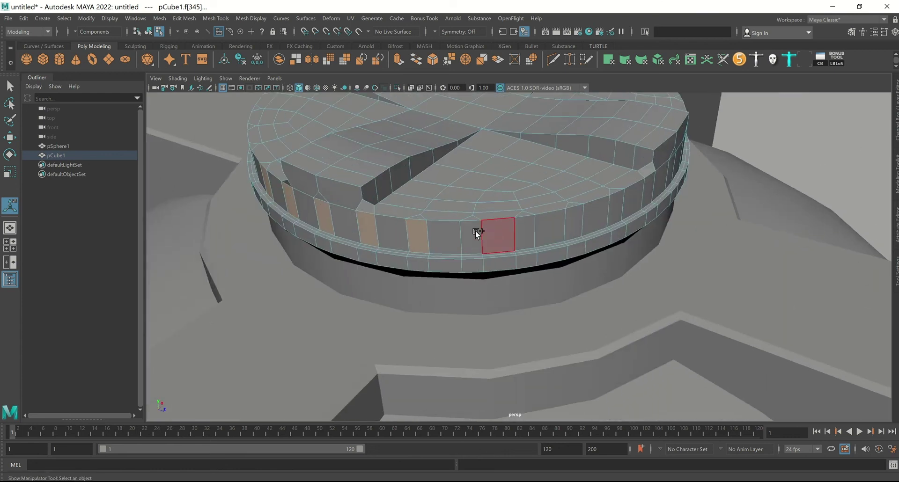
pyautogui.keyDown('shift'); pyautogui.click(612, 215); pyautogui.keyUp('shift')
pyautogui.keyDown('alt'); pyautogui.moveTo(612, 214); pyautogui.dragTo(559, 238); pyautogui.keyUp('alt')
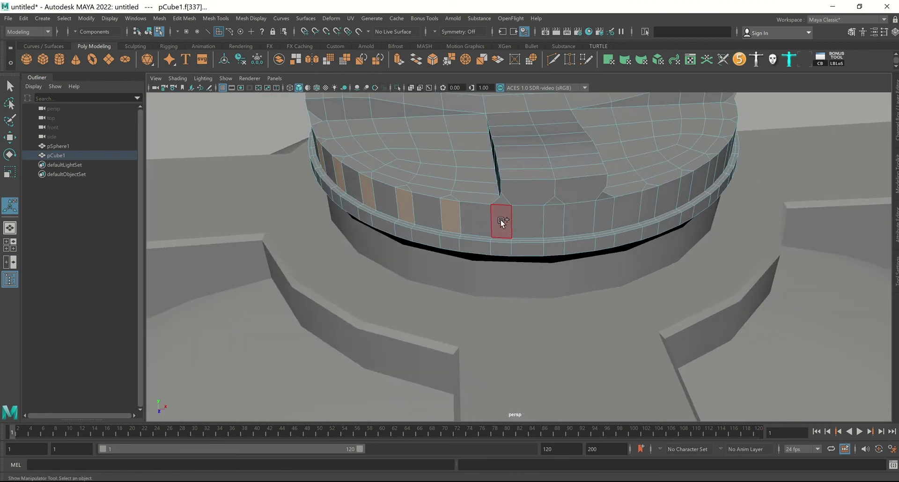
pyautogui.keyDown('shift'); pyautogui.click(608, 212); pyautogui.keyUp('shift')
pyautogui.keyDown('alt'); pyautogui.moveTo(646, 253); pyautogui.dragTo(529, 226); pyautogui.keyUp('alt')
pyautogui.keyDown('shift'); pyautogui.click(645, 226); pyautogui.keyUp('shift')
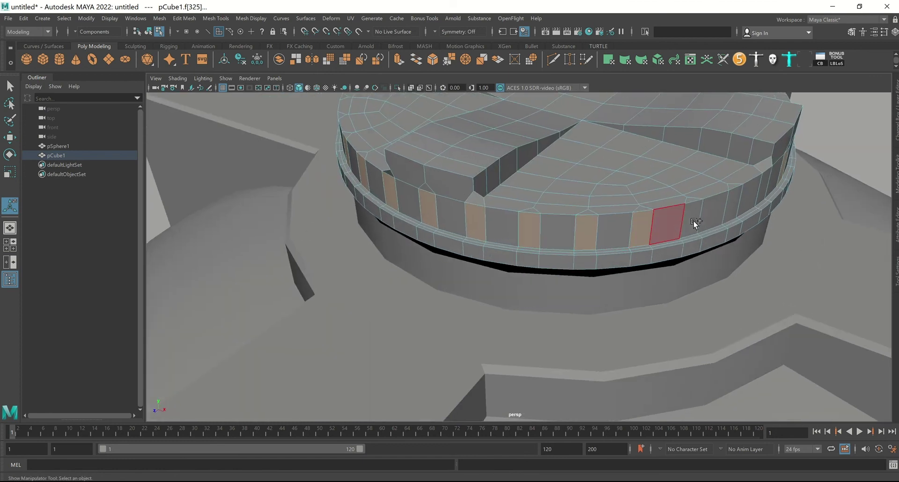
pyautogui.keyDown('shift'); pyautogui.click(694, 220); pyautogui.keyUp('shift')
pyautogui.moveTo(694, 221)
pyautogui.keyDown('alt'); pyautogui.mouseDown()
pyautogui.moveTo(676, 261)
pyautogui.moveTo(651, 267)
pyautogui.mouseUp(); pyautogui.keyUp('alt')
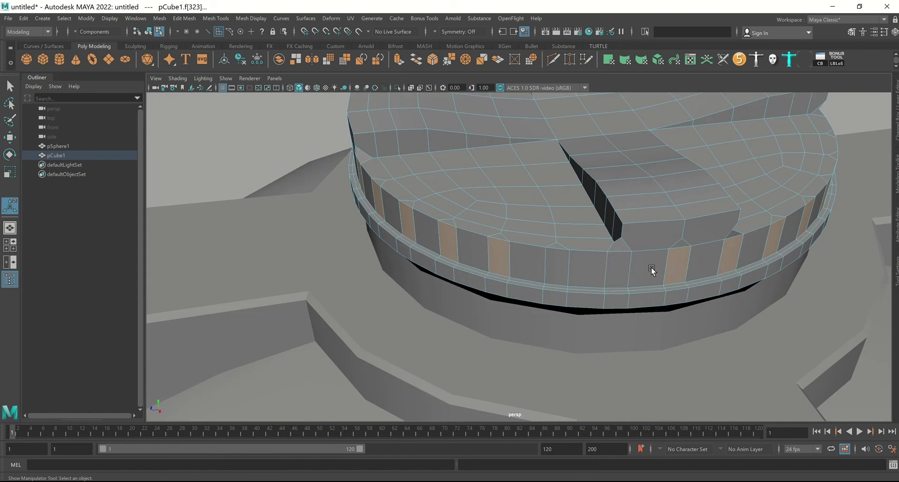
pyautogui.keyDown('shift'); pyautogui.click(620, 268); pyautogui.keyUp('shift')
# Step: Apply Extrude Face to the selected lid side faces, leaving thickness at 0
pyautogui.moveTo(554, 262)
pyautogui.keyDown('alt'); pyautogui.mouseDown()
pyautogui.moveTo(620, 218)
pyautogui.moveTo(634, 222)
pyautogui.mouseUp(); pyautogui.keyUp('alt')
pyautogui.moveTo(698, 245)
pyautogui.keyDown('alt'); pyautogui.mouseDown()
pyautogui.moveTo(773, 221)
pyautogui.moveTo(791, 227)
pyautogui.moveTo(767, 240)
pyautogui.moveTo(554, 163)
pyautogui.mouseUp(); pyautogui.keyUp('alt')
pyautogui.scroll(3, 573, 223)
pyautogui.scroll(2, 572, 226)
pyautogui.scroll(2, 576, 208)
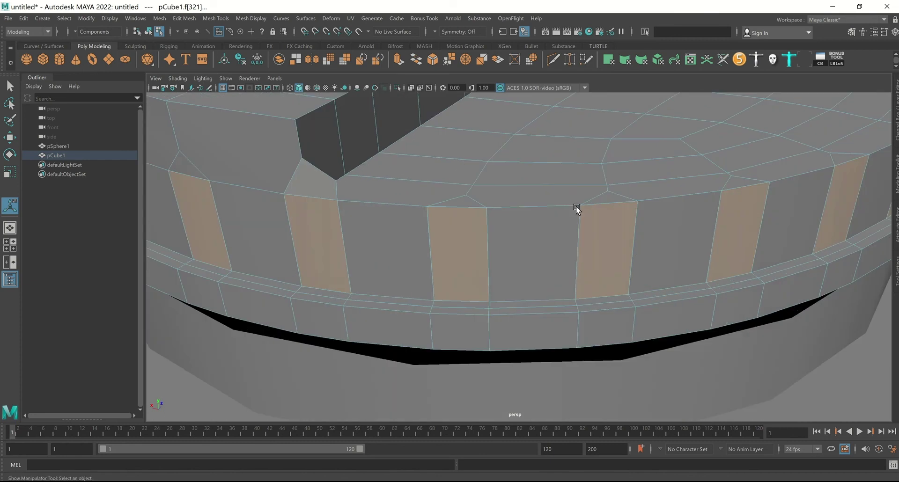
pyautogui.keyDown('shift'); pyautogui.moveTo(557, 187); pyautogui.dragTo(537, 189, button='right'); pyautogui.keyUp('shift')
pyautogui.moveTo(537, 190)
pyautogui.keyDown('alt'); pyautogui.mouseDown()
pyautogui.moveTo(634, 219)
pyautogui.moveTo(573, 225)
pyautogui.mouseUp(); pyautogui.keyUp('alt')
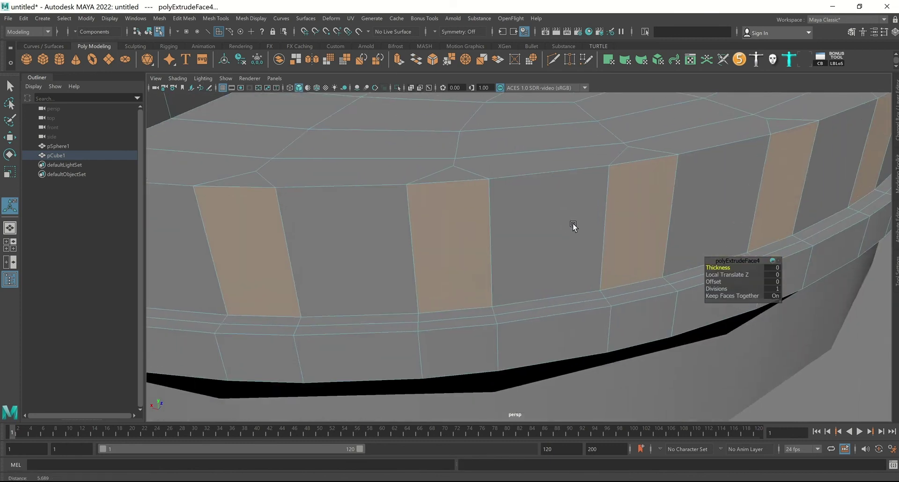
# Step: Set polyExtrudeFace4 thickness to 0.04 so the alternating side faces protrude as rim ridges
pyautogui.keyDown('alt'); pyautogui.moveTo(665, 248); pyautogui.dragTo(556, 230); pyautogui.keyUp('alt')
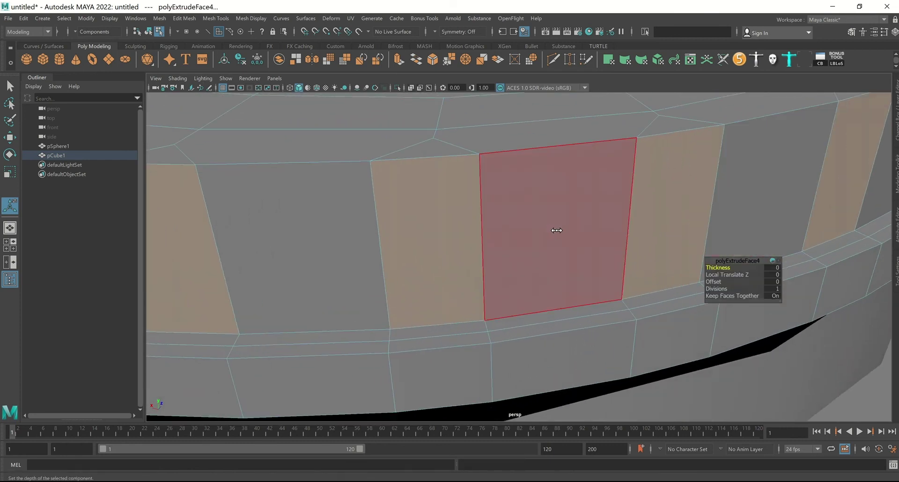
pyautogui.moveTo(556, 230); pyautogui.dragTo(557, 230, button='middle')
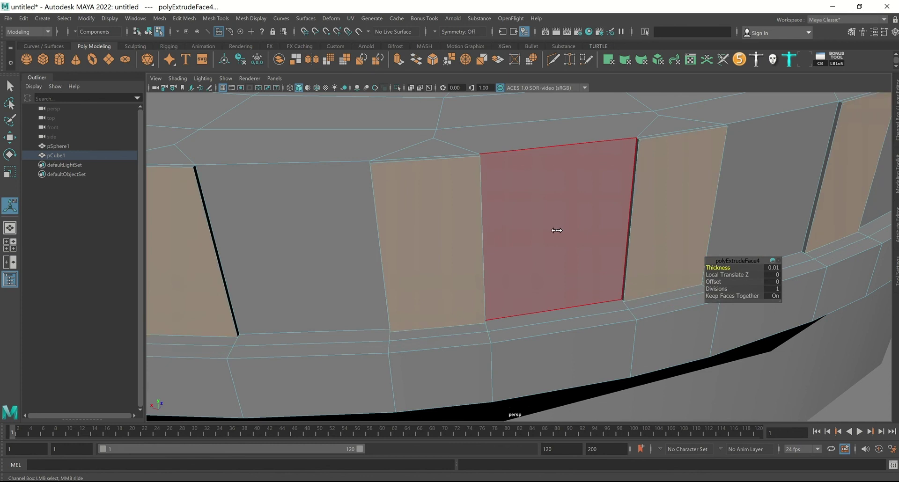
pyautogui.moveTo(589, 274)
pyautogui.keyDown('alt'); pyautogui.mouseDown()
pyautogui.moveTo(578, 193)
pyautogui.moveTo(599, 193)
pyautogui.moveTo(520, 187)
pyautogui.moveTo(490, 214)
pyautogui.mouseUp(); pyautogui.keyUp('alt')
pyautogui.keyDown('alt'); pyautogui.moveTo(490, 214); pyautogui.dragTo(524, 247, button='right'); pyautogui.keyUp('alt')
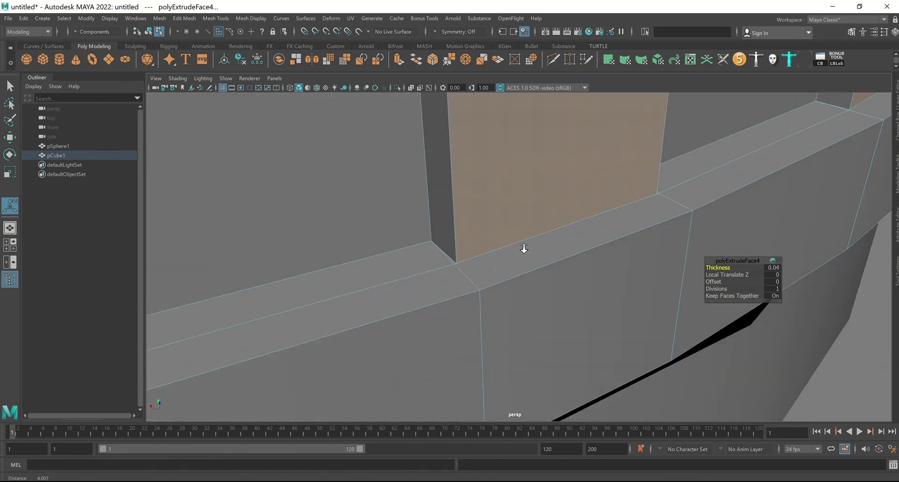
pyautogui.moveTo(606, 247)
pyautogui.keyDown('alt'); pyautogui.mouseDown(button='right')
pyautogui.moveTo(494, 222)
pyautogui.moveTo(473, 208)
pyautogui.moveTo(391, 234)
pyautogui.mouseUp(button='right'); pyautogui.keyUp('alt')
pyautogui.keyDown('alt'); pyautogui.moveTo(394, 228); pyautogui.dragTo(382, 207); pyautogui.keyUp('alt')
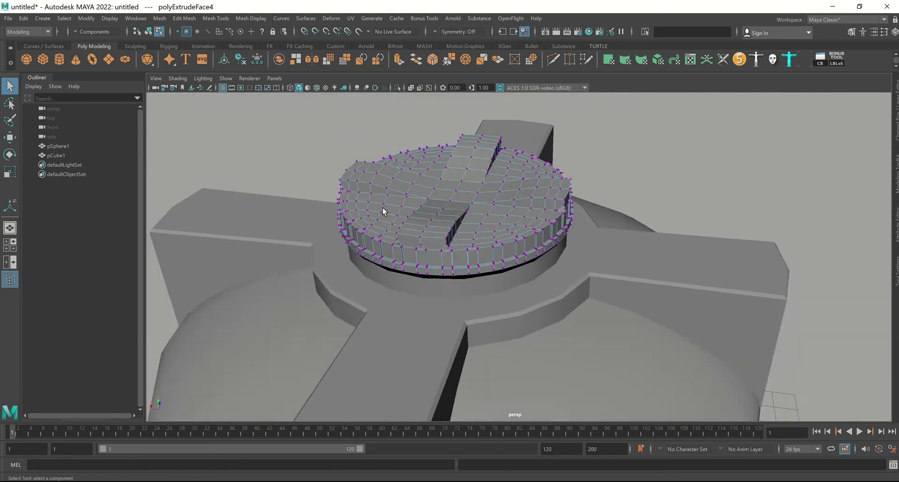
# Step: Select all of the lid's vertices and merge the overlapping ones
pyautogui.keyDown('alt'); pyautogui.moveTo(382, 207); pyautogui.dragTo(283, 129, button='right'); pyautogui.keyUp('alt')
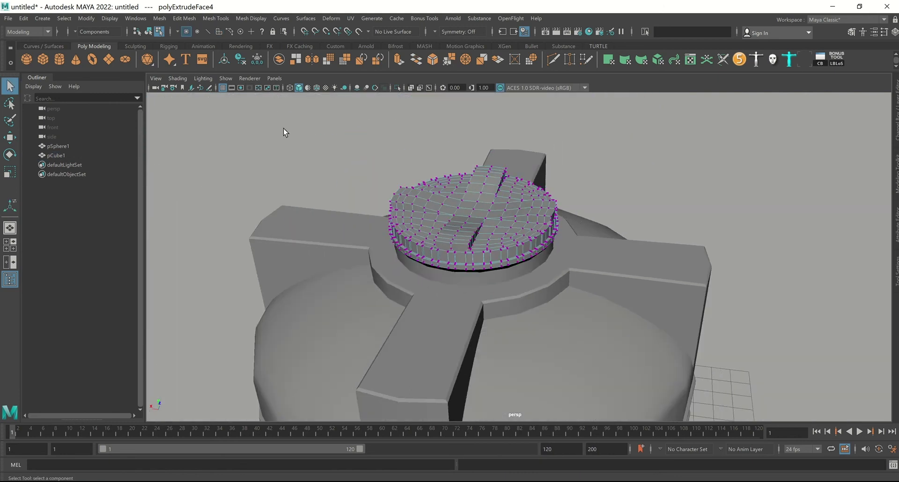
pyautogui.moveTo(283, 128); pyautogui.dragTo(623, 293)
pyautogui.scroll(5, 636, 290)
pyautogui.scroll(4, 605, 255)
pyautogui.scroll(3, 605, 257)
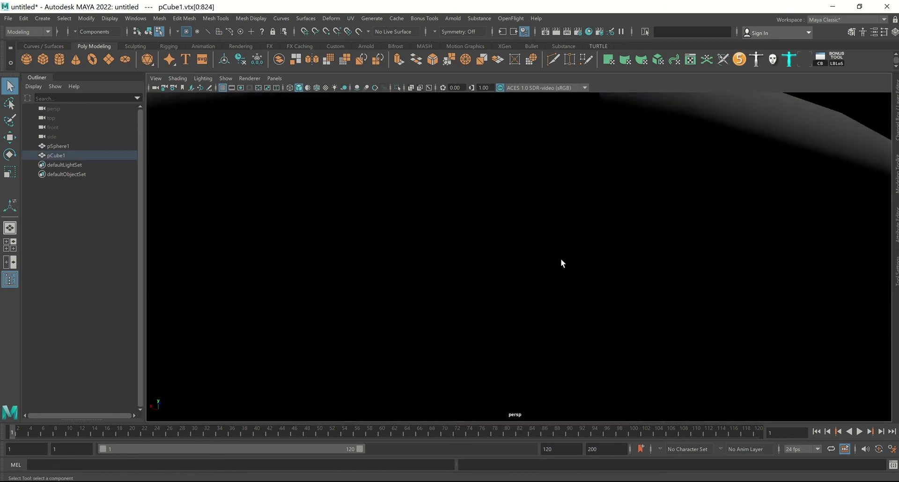
pyautogui.moveTo(469, 209); pyautogui.dragTo(462, 126, button='right')
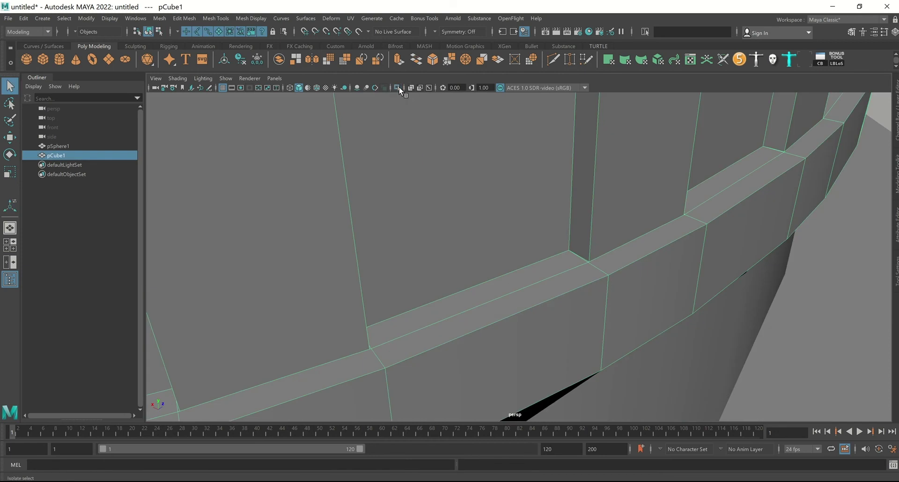
# Step: Isolate the mesh with View Selected and inspect a thin stray face strip
pyautogui.click(399, 88)
pyautogui.moveTo(551, 181)
pyautogui.keyDown('alt'); pyautogui.mouseDown()
pyautogui.moveTo(543, 136)
pyautogui.moveTo(688, 278)
pyautogui.moveTo(542, 187)
pyautogui.moveTo(543, 161)
pyautogui.mouseUp(); pyautogui.keyUp('alt')
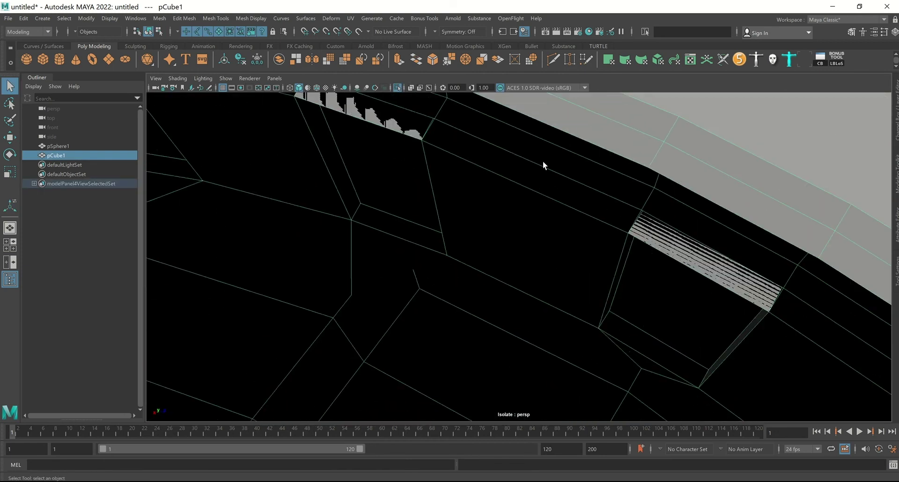
pyautogui.moveTo(576, 159); pyautogui.dragTo(583, 198, button='right')
pyautogui.click(587, 219)
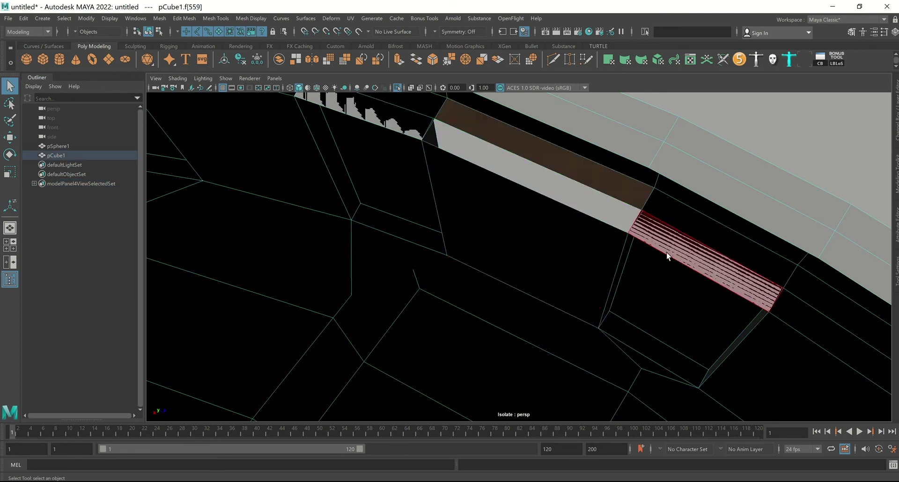
pyautogui.press('f')
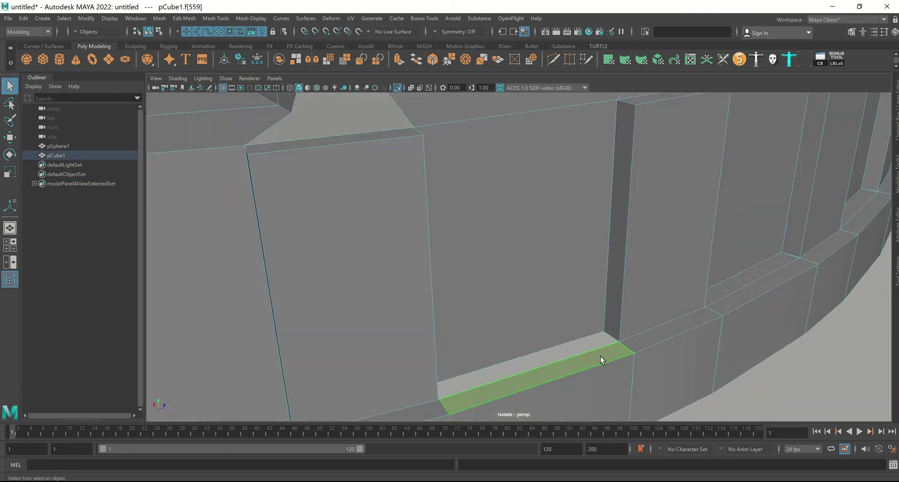
pyautogui.keyDown('alt'); pyautogui.moveTo(600, 357); pyautogui.dragTo(603, 305, button='middle'); pyautogui.keyUp('alt')
pyautogui.click(588, 305)
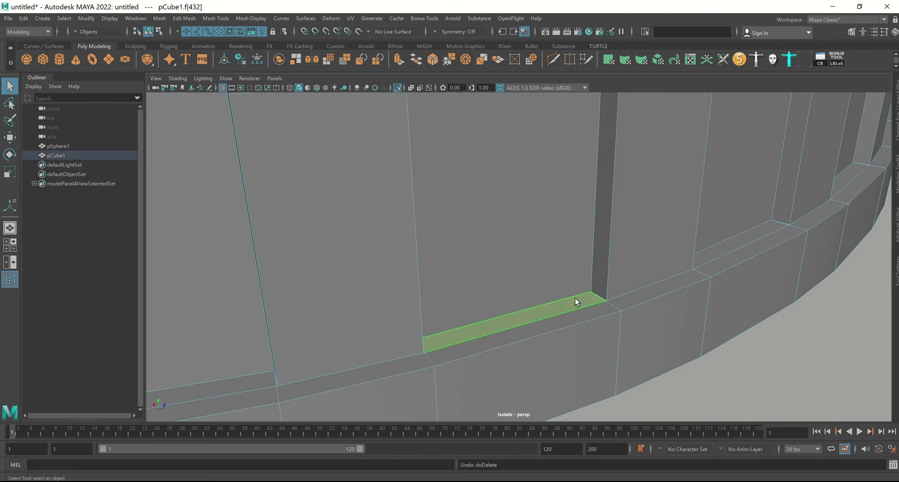
pyautogui.moveTo(575, 299)
pyautogui.keyDown('alt'); pyautogui.mouseDown()
pyautogui.moveTo(592, 261)
pyautogui.moveTo(590, 236)
pyautogui.mouseUp(); pyautogui.keyUp('alt')
pyautogui.click(667, 227)
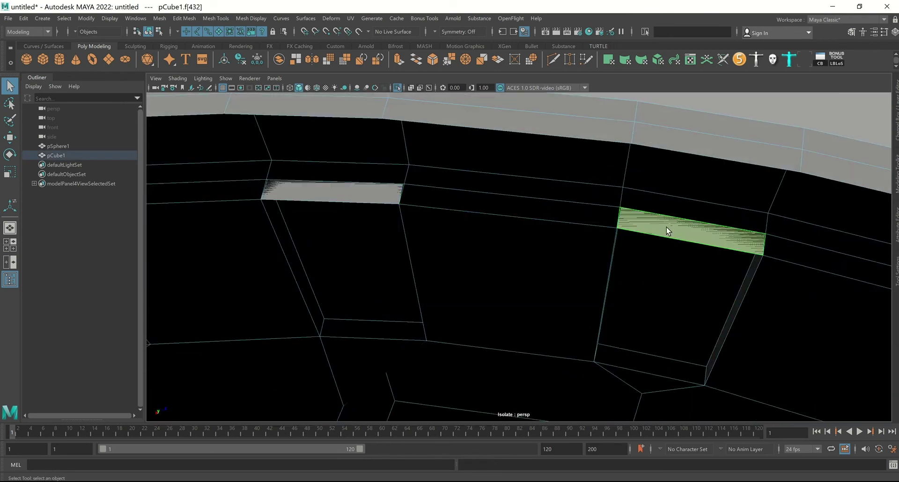
pyautogui.keyDown('alt'); pyautogui.moveTo(696, 238); pyautogui.dragTo(589, 240, button='middle'); pyautogui.keyUp('alt')
pyautogui.keyDown('ctrl'); pyautogui.click(587, 244); pyautogui.keyUp('ctrl')
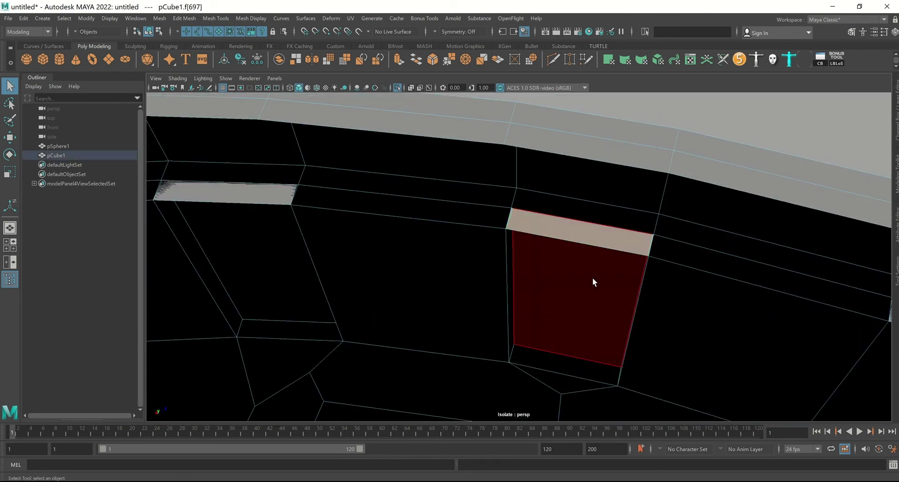
pyautogui.keyDown('alt'); pyautogui.moveTo(725, 306); pyautogui.dragTo(694, 286, button='right'); pyautogui.keyUp('alt')
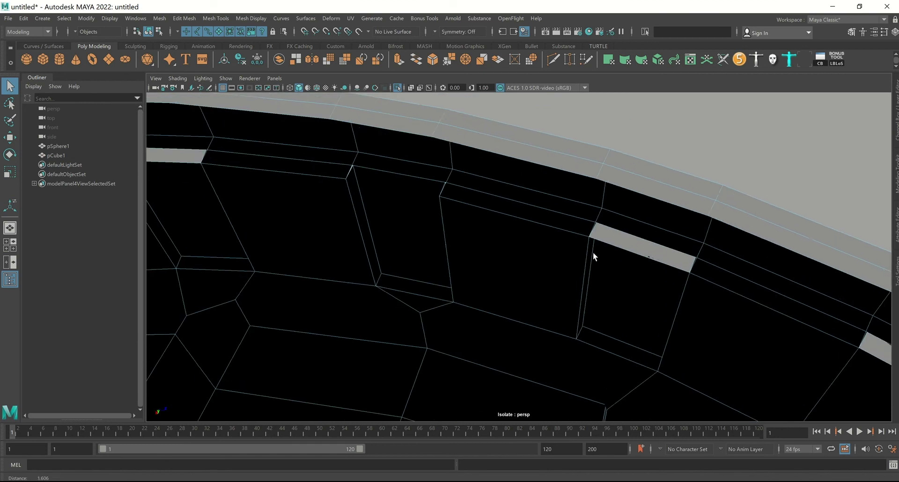
pyautogui.keyDown('alt'); pyautogui.moveTo(694, 285); pyautogui.dragTo(565, 268, button='middle'); pyautogui.keyUp('alt')
pyautogui.click(573, 242)
pyautogui.keyDown('ctrl'); pyautogui.click(579, 251); pyautogui.keyUp('ctrl')
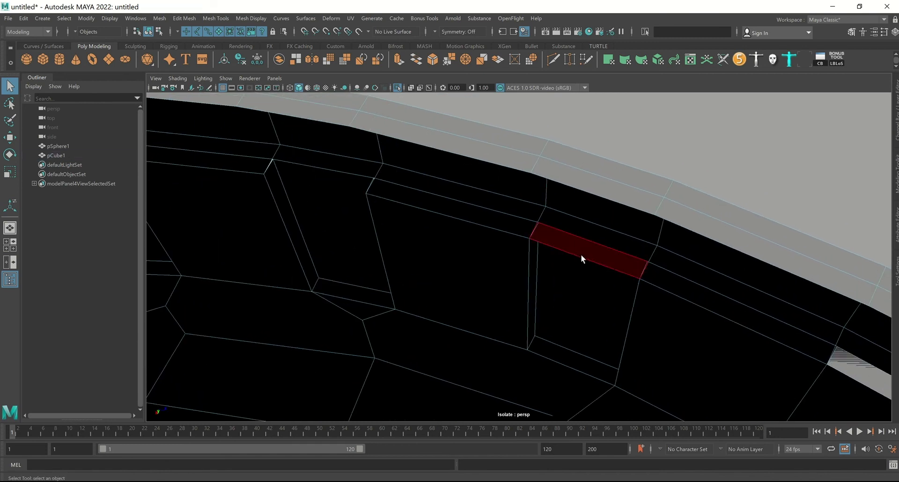
pyautogui.keyDown('alt'); pyautogui.moveTo(729, 344); pyautogui.dragTo(682, 302, button='right'); pyautogui.keyUp('alt')
pyautogui.keyDown('alt'); pyautogui.moveTo(682, 303); pyautogui.dragTo(604, 258, button='middle'); pyautogui.keyUp('alt')
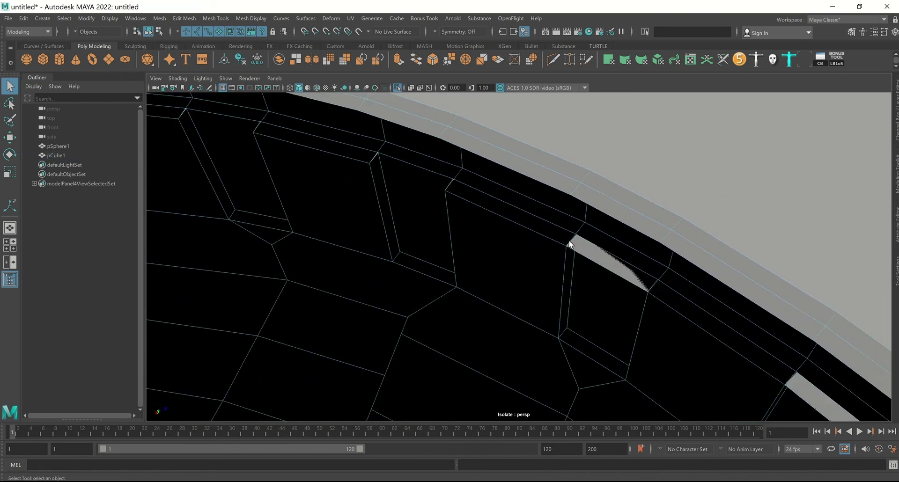
pyautogui.click(600, 255)
pyautogui.keyDown('ctrl'); pyautogui.click(600, 255); pyautogui.keyUp('ctrl')
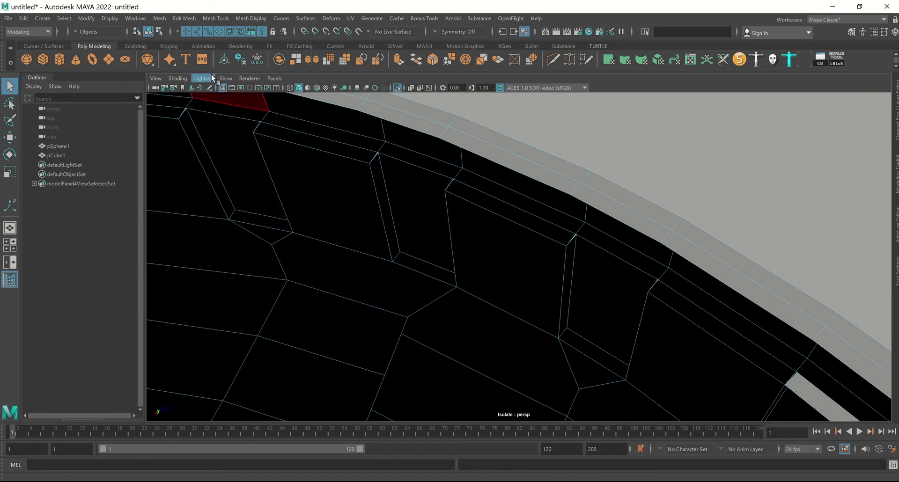
# Step: Turn on two-sided lighting so the lid shades grey, and zoom in on the rim
pyautogui.click(226, 78)
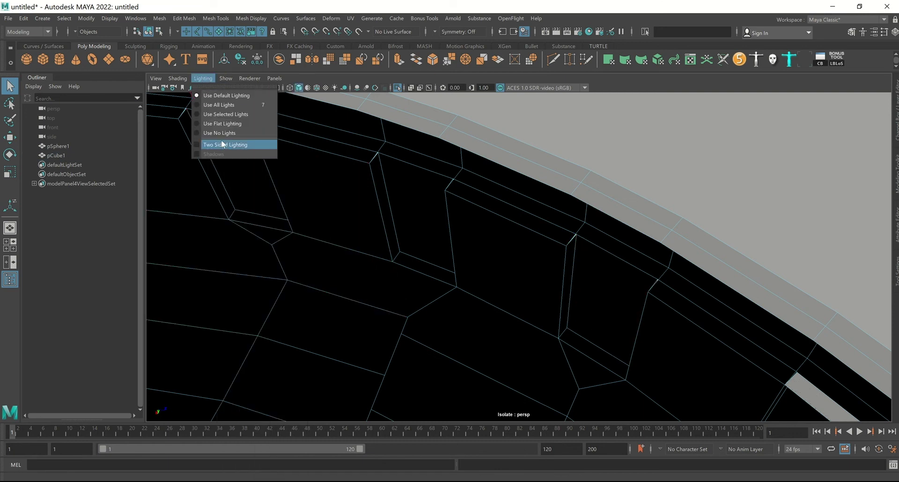
pyautogui.click(220, 144)
pyautogui.moveTo(612, 221)
pyautogui.keyDown('alt'); pyautogui.mouseDown()
pyautogui.moveTo(522, 201)
pyautogui.moveTo(544, 235)
pyautogui.mouseUp(); pyautogui.keyUp('alt')
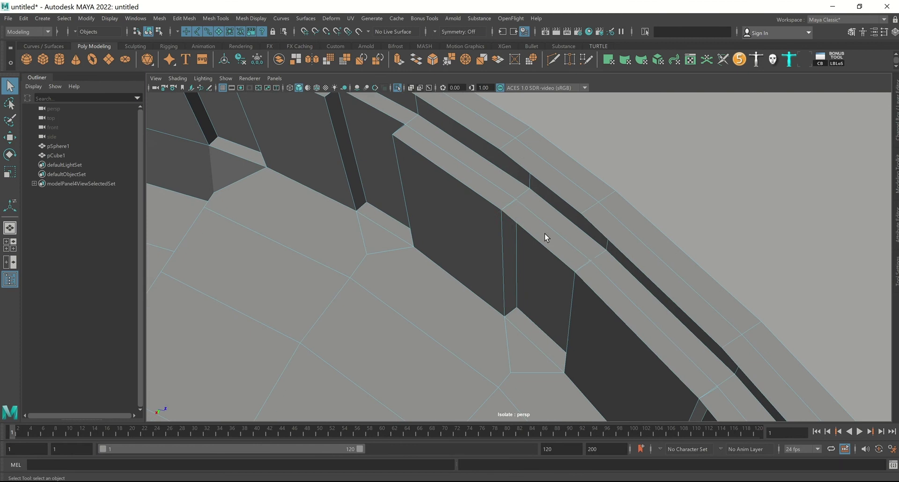
# Step: Check the narrow inner rim faces, including f[454], one at a time
pyautogui.click(548, 240)
pyautogui.keyDown('shift'); pyautogui.click(548, 240); pyautogui.keyUp('shift')
pyautogui.keyDown('shift'); pyautogui.click(546, 239); pyautogui.keyUp('shift')
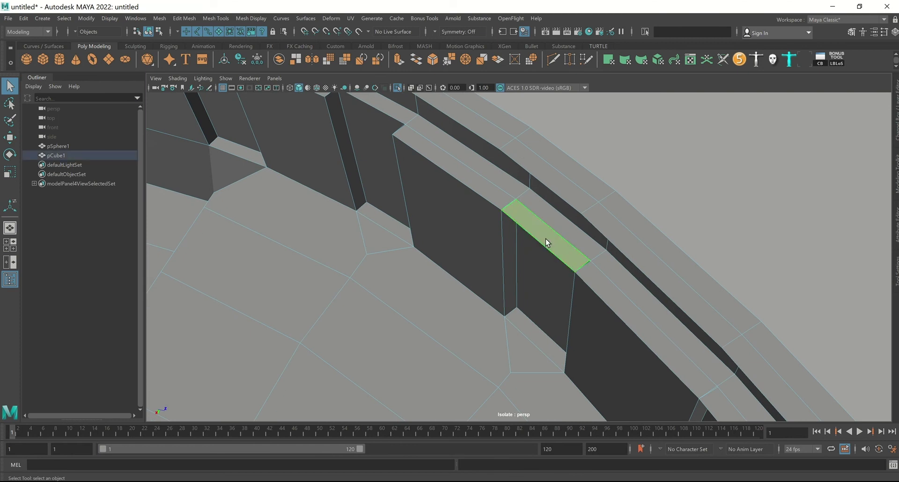
pyautogui.keyDown('shift'); pyautogui.click(546, 240); pyautogui.keyUp('shift')
pyautogui.moveTo(650, 307)
pyautogui.keyDown('alt'); pyautogui.mouseDown(button='middle')
pyautogui.moveTo(618, 267)
pyautogui.moveTo(569, 171)
pyautogui.mouseUp(button='middle'); pyautogui.keyUp('alt')
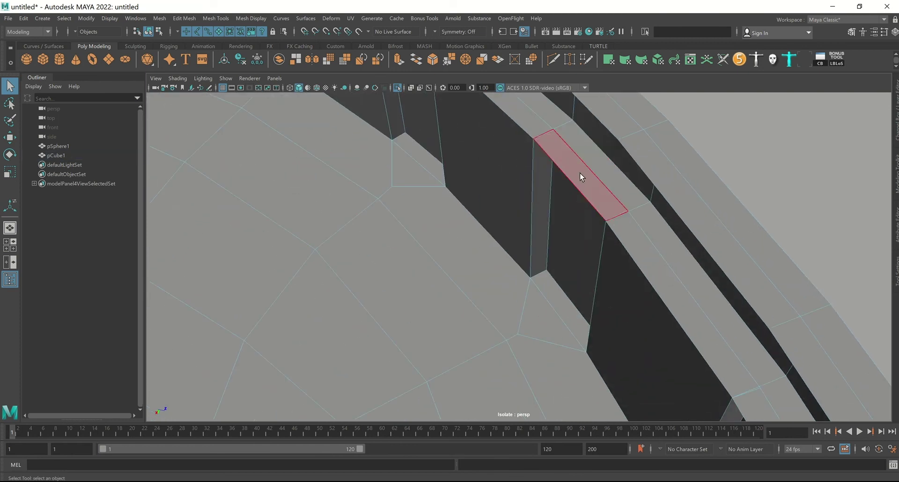
pyautogui.click(580, 172)
pyautogui.keyDown('shift'); pyautogui.click(583, 182); pyautogui.keyUp('shift')
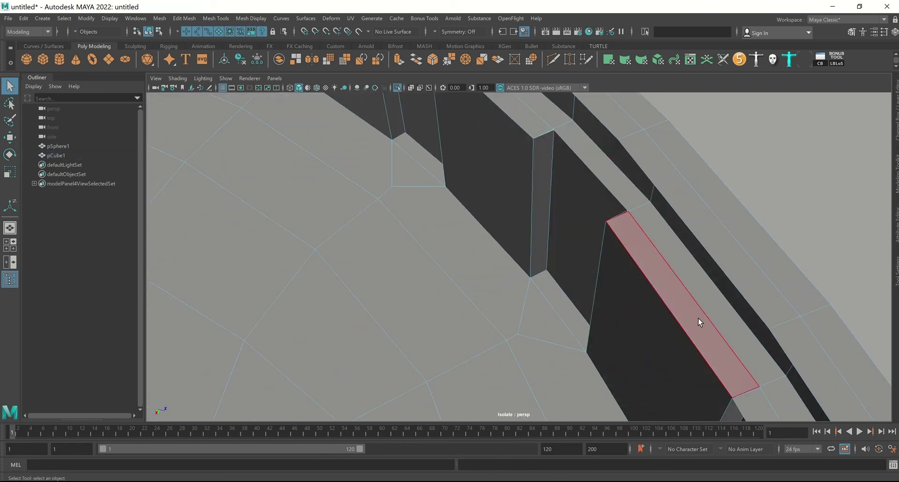
pyautogui.moveTo(698, 319)
pyautogui.keyDown('alt'); pyautogui.mouseDown(button='right')
pyautogui.moveTo(539, 178)
pyautogui.moveTo(592, 231)
pyautogui.moveTo(624, 241)
pyautogui.moveTo(571, 214)
pyautogui.mouseUp(button='right'); pyautogui.keyUp('alt')
pyautogui.click(572, 212)
pyautogui.keyDown('shift'); pyautogui.click(571, 212); pyautogui.keyUp('shift')
pyautogui.click(572, 217)
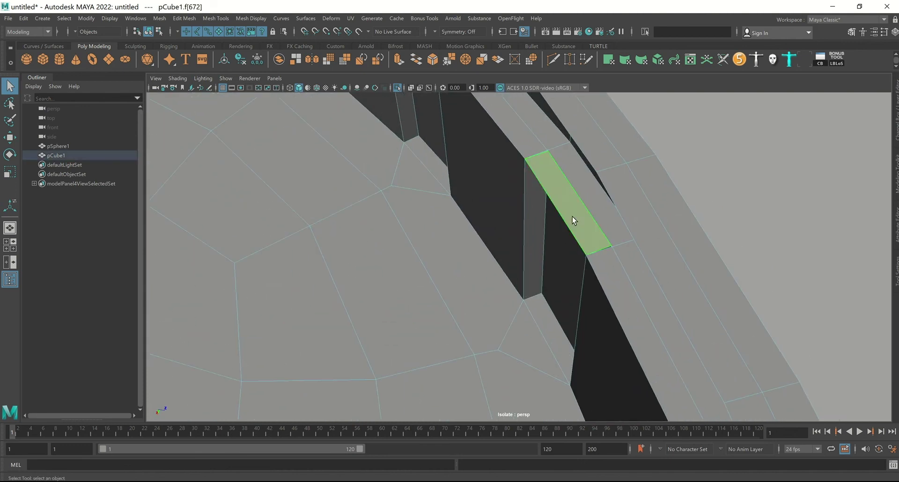
pyautogui.keyDown('shift'); pyautogui.click(572, 217); pyautogui.keyUp('shift')
# Step: Check more narrow faces further along the rim from new camera angles
pyautogui.keyDown('alt'); pyautogui.moveTo(654, 314); pyautogui.dragTo(609, 208, button='middle'); pyautogui.keyUp('alt')
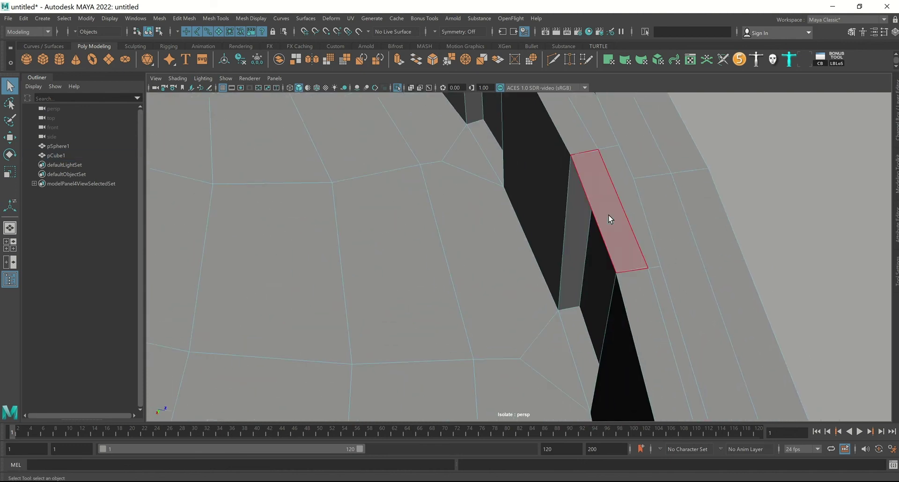
pyautogui.click(609, 215)
pyautogui.keyDown('shift'); pyautogui.click(609, 216); pyautogui.keyUp('shift')
pyautogui.moveTo(609, 221)
pyautogui.keyDown('alt'); pyautogui.mouseDown()
pyautogui.moveTo(696, 323)
pyautogui.moveTo(628, 226)
pyautogui.mouseUp(); pyautogui.keyUp('alt')
pyautogui.click(628, 226)
pyautogui.keyDown('shift'); pyautogui.click(632, 233); pyautogui.keyUp('shift')
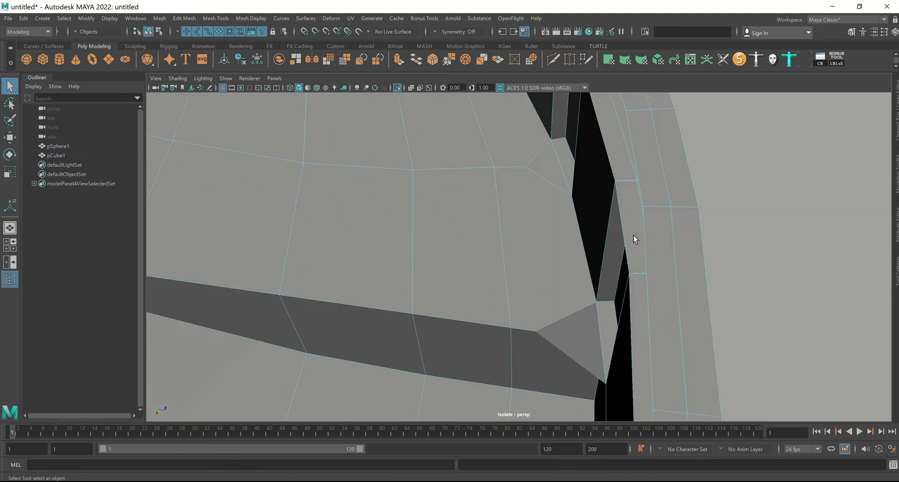
pyautogui.moveTo(662, 263)
pyautogui.keyDown('alt'); pyautogui.mouseDown()
pyautogui.moveTo(651, 251)
pyautogui.moveTo(769, 237)
pyautogui.moveTo(573, 230)
pyautogui.moveTo(635, 229)
pyautogui.mouseUp(); pyautogui.keyUp('alt')
pyautogui.click(644, 221)
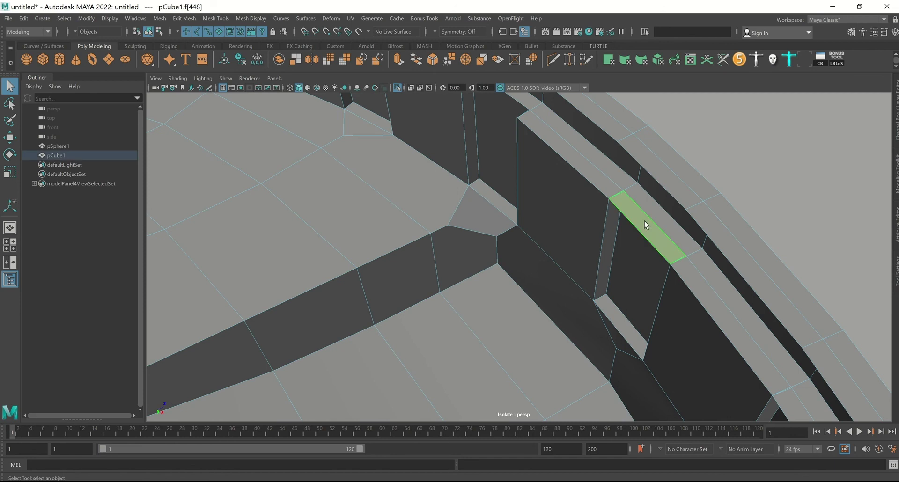
pyautogui.keyDown('shift'); pyautogui.click(644, 221); pyautogui.keyUp('shift')
pyautogui.click(646, 229)
pyautogui.keyDown('shift'); pyautogui.click(655, 239); pyautogui.keyUp('shift')
# Step: Select the narrow rim faces f[459] and f[457], then pick another rim face
pyautogui.moveTo(692, 277)
pyautogui.keyDown('alt'); pyautogui.mouseDown()
pyautogui.moveTo(673, 288)
pyautogui.moveTo(588, 179)
pyautogui.mouseUp(); pyautogui.keyUp('alt')
pyautogui.click(588, 179)
pyautogui.keyDown('shift'); pyautogui.click(588, 180); pyautogui.keyUp('shift')
pyautogui.click(590, 187)
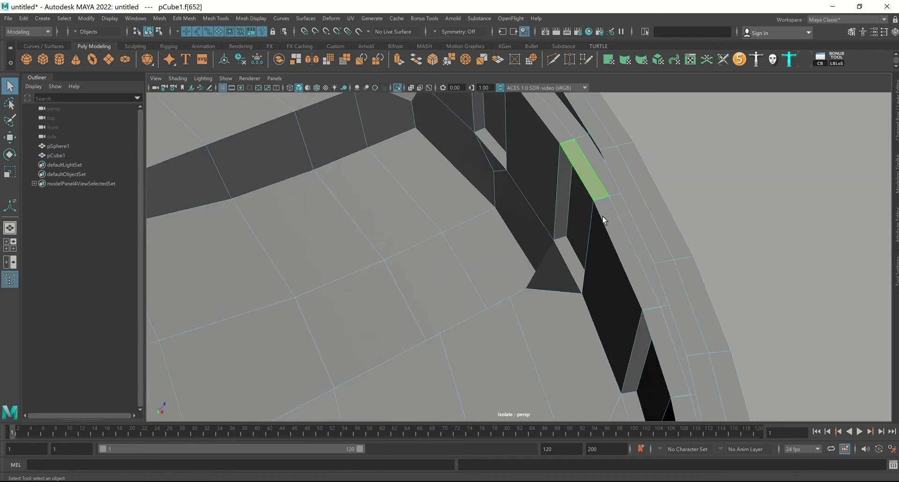
pyautogui.click(659, 331)
pyautogui.keyDown('shift'); pyautogui.click(660, 331); pyautogui.keyUp('shift')
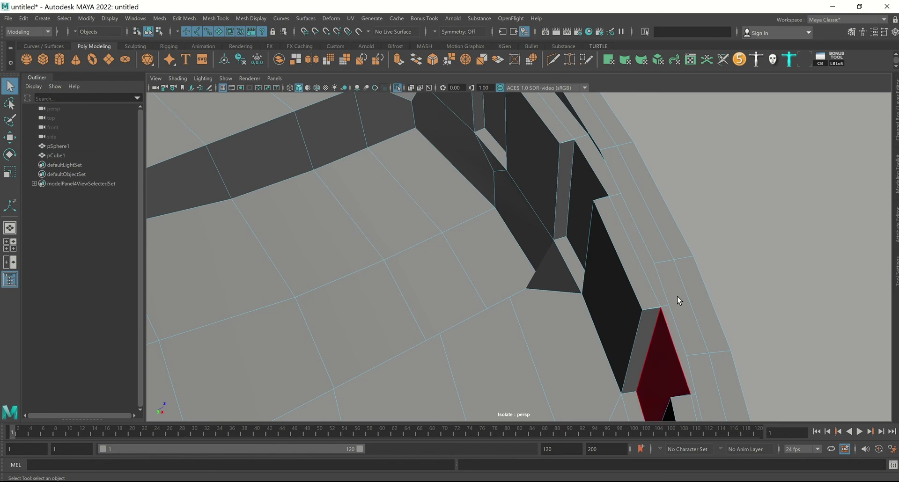
pyautogui.moveTo(678, 296)
pyautogui.keyDown('alt'); pyautogui.mouseDown()
pyautogui.moveTo(633, 302)
pyautogui.moveTo(687, 294)
pyautogui.moveTo(524, 315)
pyautogui.moveTo(513, 283)
pyautogui.moveTo(588, 291)
pyautogui.mouseUp(); pyautogui.keyUp('alt')
pyautogui.click(584, 288)
# Step: Pick faces around the lid's rim from several angles
pyautogui.keyDown('shift'); pyautogui.click(584, 288); pyautogui.keyUp('shift')
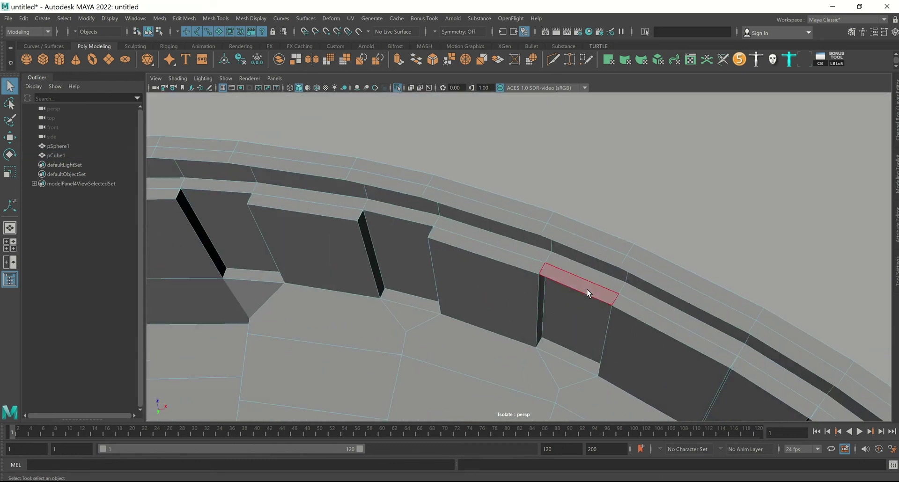
pyautogui.click(586, 288)
pyautogui.keyDown('shift'); pyautogui.click(586, 288); pyautogui.keyUp('shift')
pyautogui.keyDown('alt'); pyautogui.moveTo(731, 341); pyautogui.dragTo(575, 228); pyautogui.keyUp('alt')
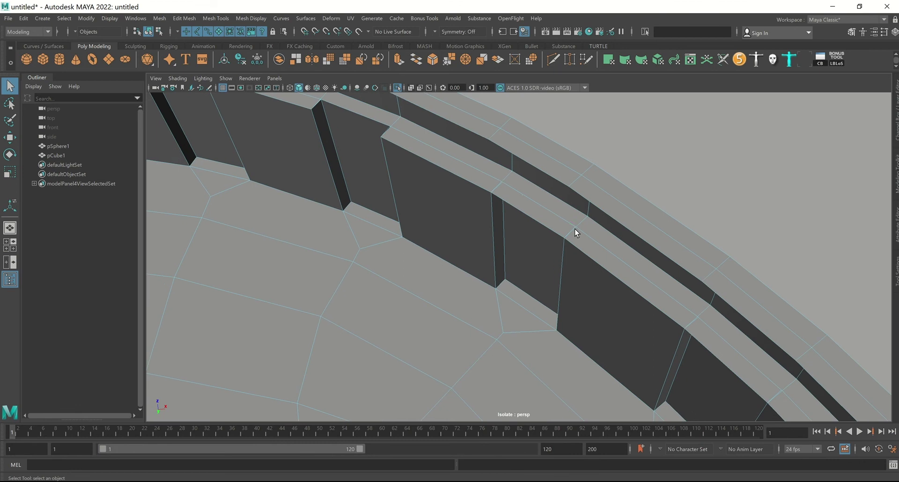
pyautogui.click(541, 216)
pyautogui.keyDown('shift'); pyautogui.click(542, 217); pyautogui.keyUp('shift')
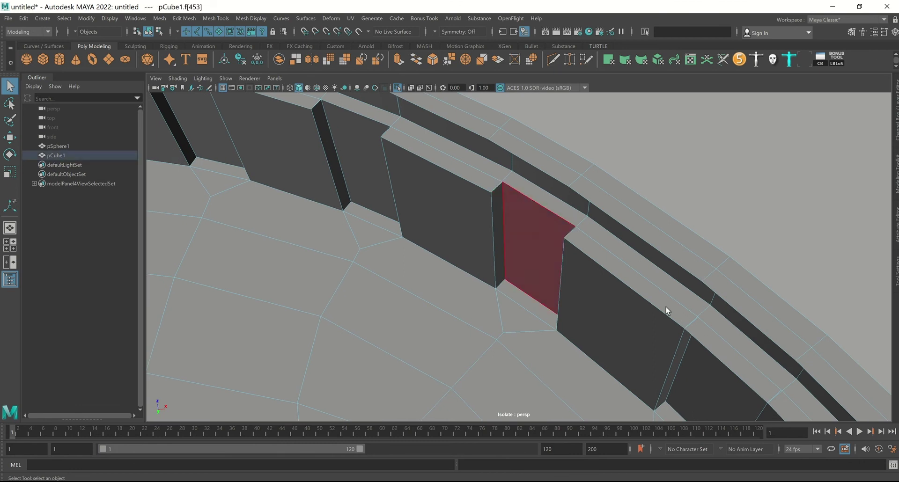
pyautogui.click(715, 336)
pyautogui.keyDown('shift'); pyautogui.click(716, 336); pyautogui.keyUp('shift')
pyautogui.keyDown('alt'); pyautogui.moveTo(723, 316); pyautogui.dragTo(579, 200, button='middle'); pyautogui.keyUp('alt')
pyautogui.moveTo(579, 200)
pyautogui.keyDown('alt'); pyautogui.mouseDown()
pyautogui.moveTo(548, 165)
pyautogui.moveTo(603, 209)
pyautogui.moveTo(605, 233)
pyautogui.moveTo(682, 352)
pyautogui.moveTo(663, 355)
pyautogui.mouseUp(); pyautogui.keyUp('alt')
pyautogui.click(593, 232)
pyautogui.keyDown('shift'); pyautogui.click(597, 248); pyautogui.keyUp('shift')
pyautogui.click(655, 372)
pyautogui.keyDown('shift'); pyautogui.click(657, 380); pyautogui.keyUp('shift')
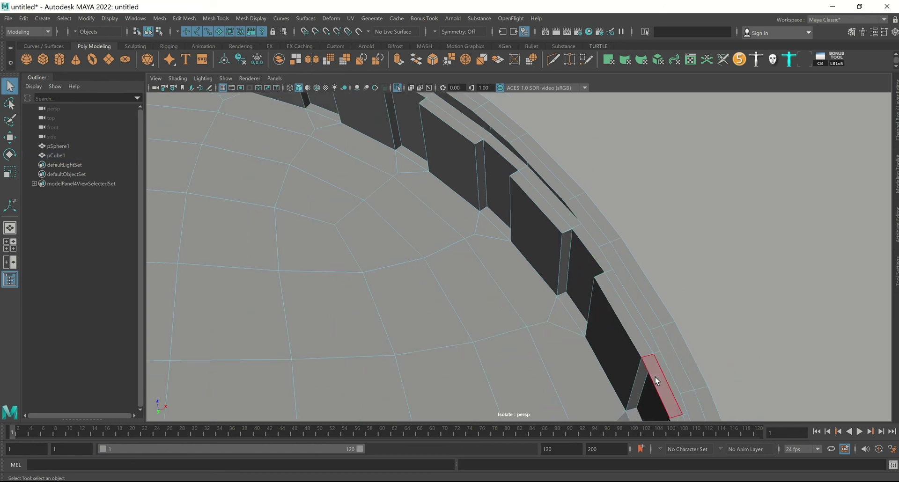
pyautogui.keyDown('alt'); pyautogui.moveTo(644, 333); pyautogui.dragTo(617, 180); pyautogui.keyUp('alt')
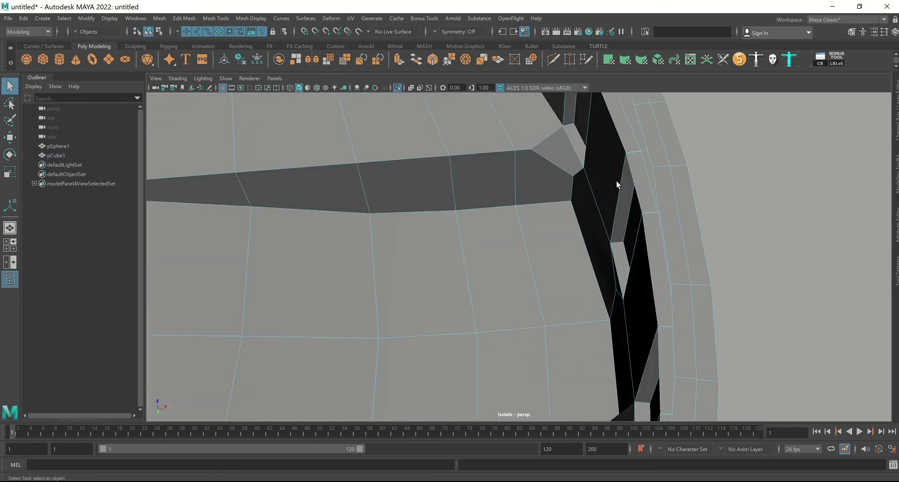
pyautogui.click(642, 188)
pyautogui.keyDown('shift'); pyautogui.click(643, 189); pyautogui.keyUp('shift')
pyautogui.click(644, 193)
pyautogui.keyDown('shift'); pyautogui.click(645, 193); pyautogui.keyUp('shift')
pyautogui.click(670, 344)
pyautogui.keyDown('shift'); pyautogui.click(670, 347); pyautogui.keyUp('shift')
pyautogui.moveTo(664, 341)
pyautogui.keyDown('alt'); pyautogui.mouseDown()
pyautogui.moveTo(661, 308)
pyautogui.moveTo(787, 190)
pyautogui.moveTo(648, 297)
pyautogui.moveTo(740, 263)
pyautogui.mouseUp(); pyautogui.keyUp('alt')
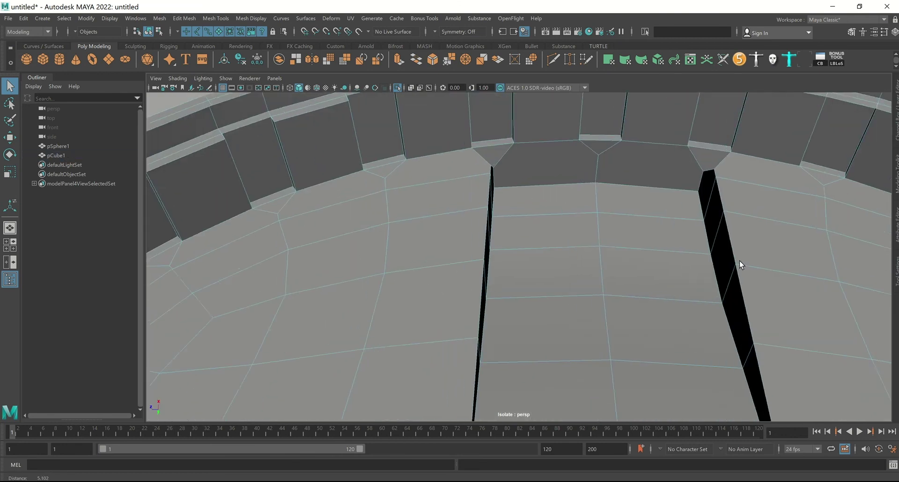
pyautogui.keyDown('alt'); pyautogui.moveTo(740, 263); pyautogui.dragTo(687, 347, button='right'); pyautogui.keyUp('alt')
pyautogui.moveTo(688, 347)
pyautogui.keyDown('alt'); pyautogui.mouseDown()
pyautogui.moveTo(646, 342)
pyautogui.moveTo(704, 348)
pyautogui.moveTo(630, 311)
pyautogui.mouseUp(); pyautogui.keyUp('alt')
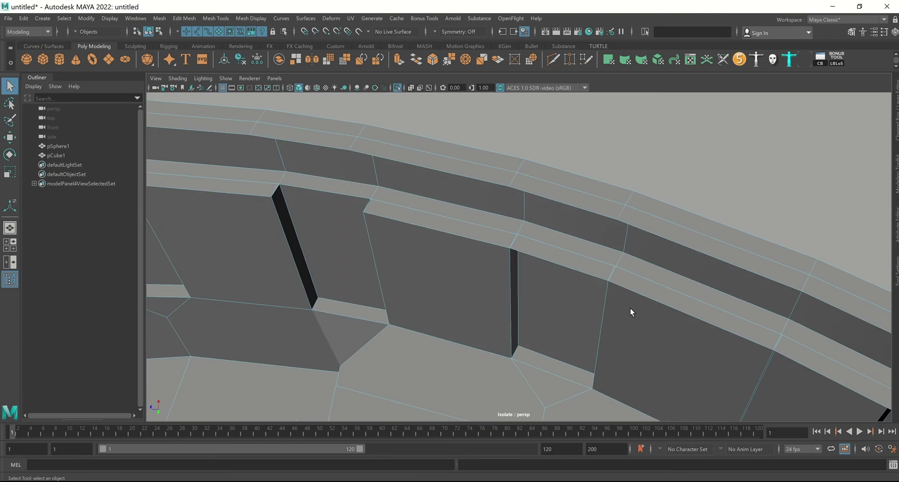
# Step: Select a top rim face and delete it to cut the next notch
pyautogui.click(600, 267)
pyautogui.keyDown('shift'); pyautogui.click(600, 268); pyautogui.keyUp('shift')
pyautogui.click(588, 268)
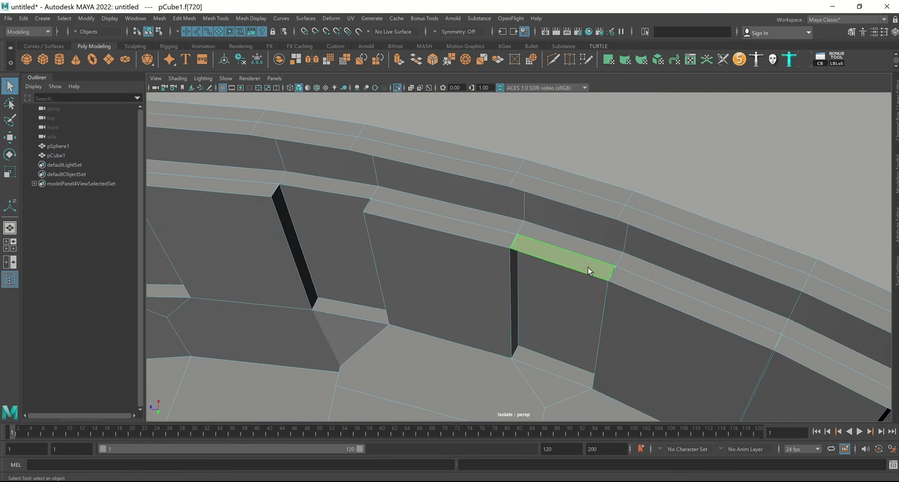
pyautogui.keyDown('shift'); pyautogui.click(588, 267); pyautogui.keyUp('shift')
pyautogui.moveTo(589, 267)
pyautogui.keyDown('alt'); pyautogui.mouseDown()
pyautogui.moveTo(665, 281)
pyautogui.moveTo(606, 264)
pyautogui.mouseUp(); pyautogui.keyUp('alt')
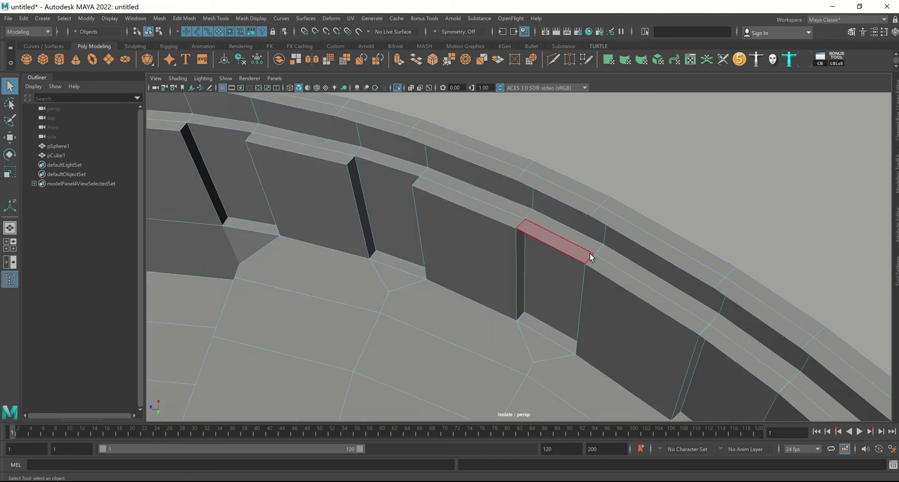
pyautogui.click(674, 312)
pyautogui.keyDown('shift'); pyautogui.click(705, 330); pyautogui.keyUp('shift')
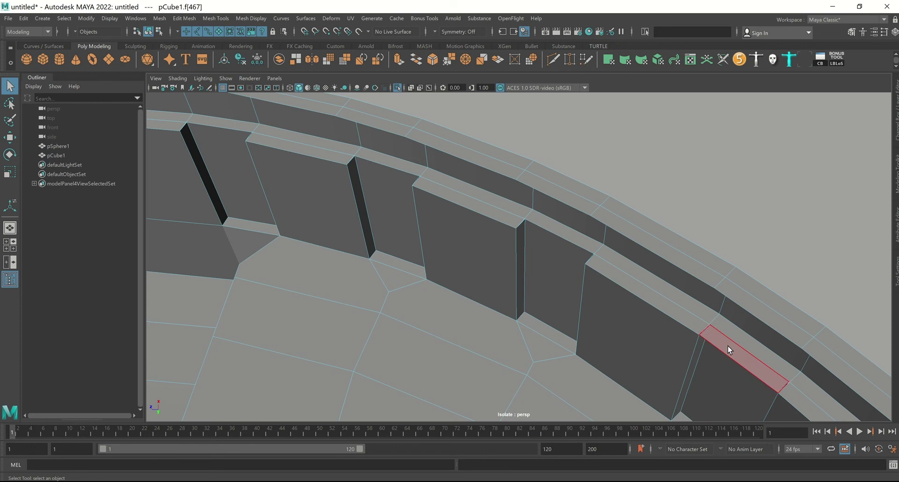
pyautogui.click(727, 346)
pyautogui.keyDown('shift'); pyautogui.click(727, 345); pyautogui.keyUp('shift')
pyautogui.moveTo(726, 344)
pyautogui.keyDown('alt'); pyautogui.mouseDown()
pyautogui.moveTo(701, 317)
pyautogui.moveTo(702, 333)
pyautogui.moveTo(615, 274)
pyautogui.mouseUp(); pyautogui.keyUp('alt')
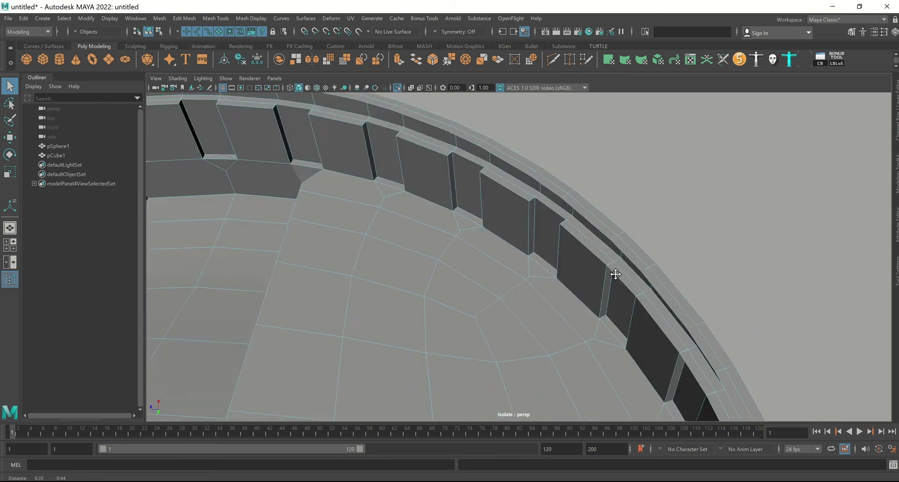
pyautogui.keyDown('alt'); pyautogui.moveTo(615, 275); pyautogui.dragTo(618, 281, button='middle'); pyautogui.keyUp('alt')
pyautogui.click(598, 237)
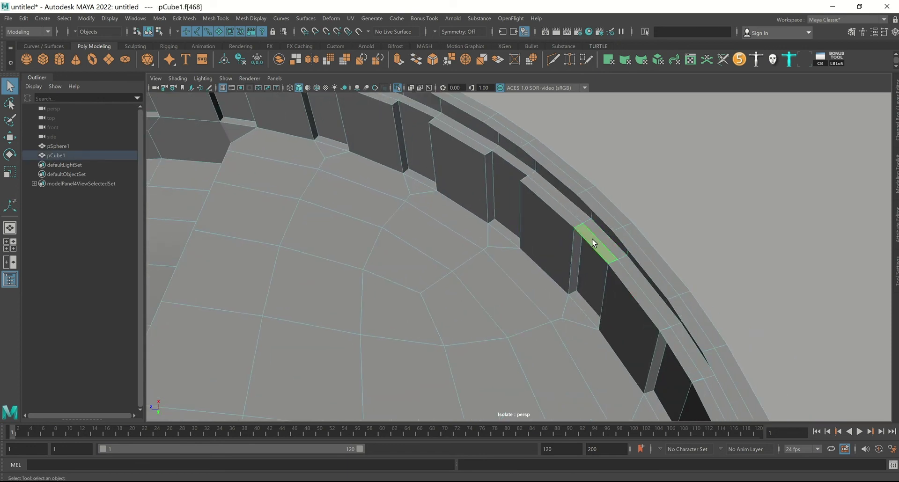
pyautogui.keyDown('shift'); pyautogui.click(592, 238); pyautogui.keyUp('shift')
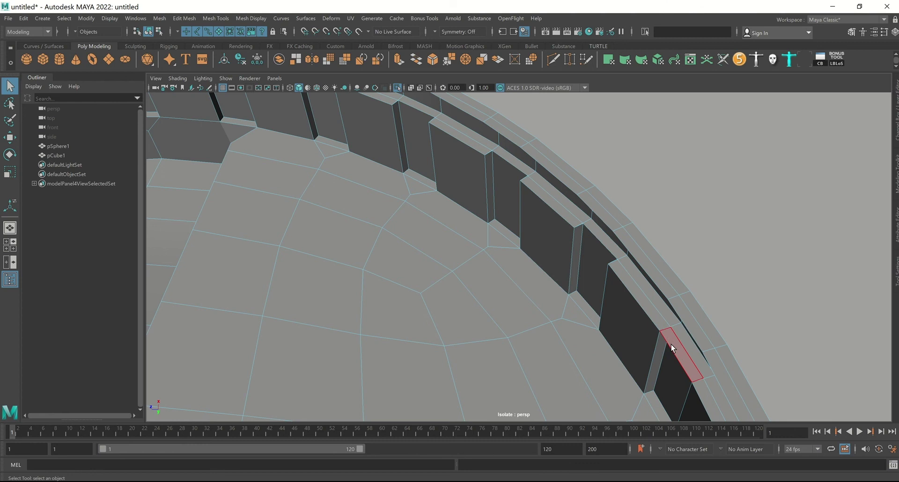
pyautogui.moveTo(678, 327)
pyautogui.keyDown('alt'); pyautogui.mouseDown(button='middle')
pyautogui.moveTo(668, 352)
pyautogui.moveTo(638, 242)
pyautogui.moveTo(646, 232)
pyautogui.mouseUp(button='middle'); pyautogui.keyUp('alt')
pyautogui.click(631, 193)
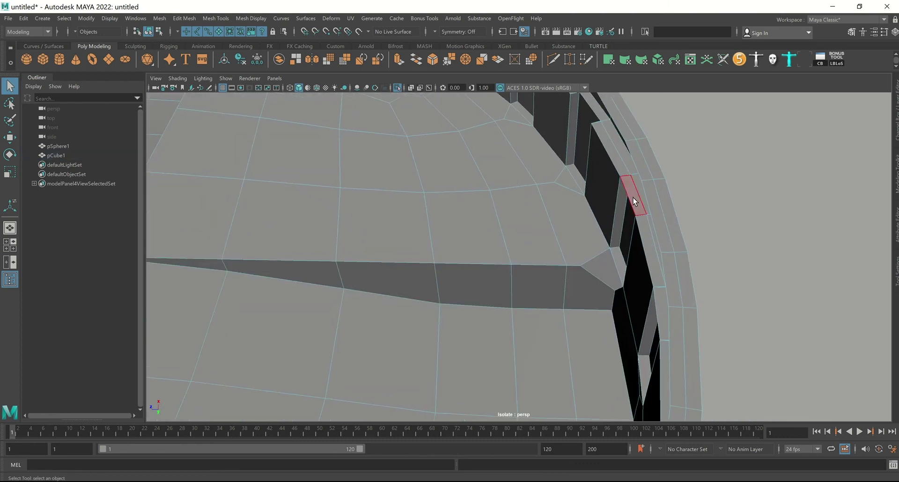
pyautogui.press('Delete')
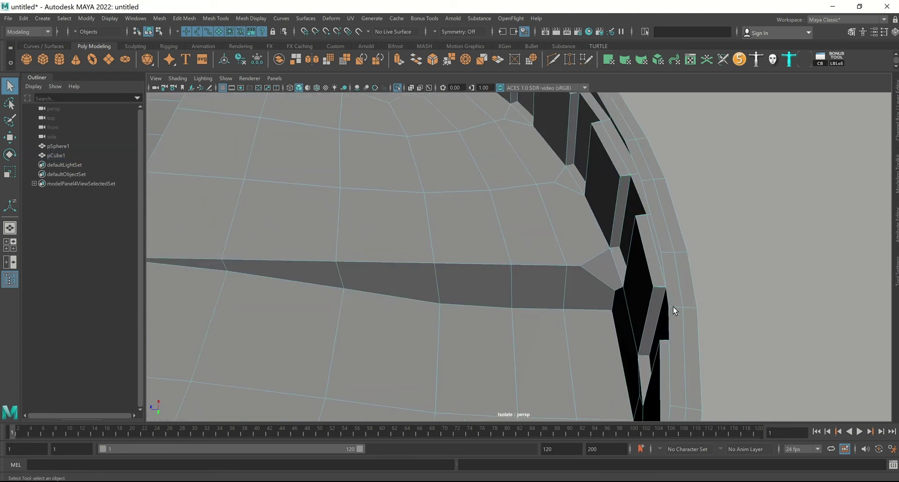
# Step: Delete another top rim face further along the lid's edge
pyautogui.keyDown('alt'); pyautogui.moveTo(673, 306); pyautogui.dragTo(674, 294); pyautogui.keyUp('alt')
pyautogui.keyDown('alt'); pyautogui.moveTo(673, 294); pyautogui.dragTo(648, 252, button='right'); pyautogui.keyUp('alt')
pyautogui.keyDown('alt'); pyautogui.moveTo(648, 251); pyautogui.dragTo(707, 266); pyautogui.keyUp('alt')
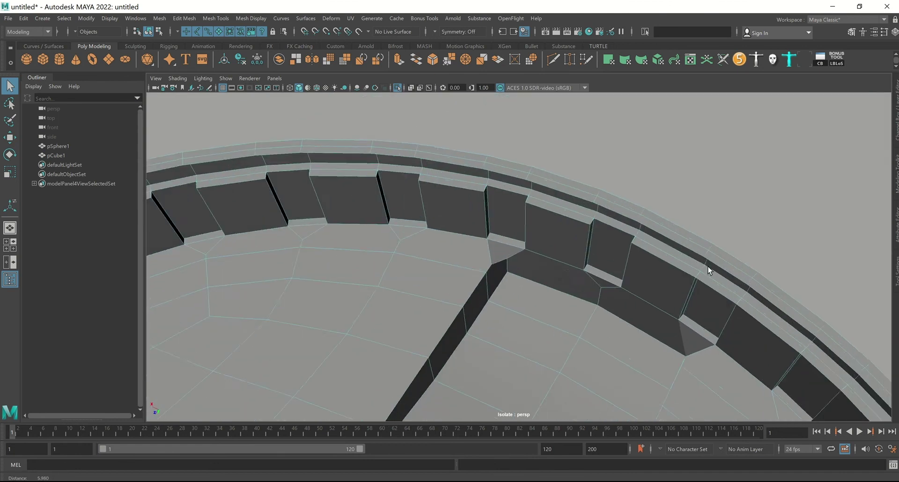
pyautogui.moveTo(581, 244)
pyautogui.keyDown('alt'); pyautogui.mouseDown(button='right')
pyautogui.moveTo(613, 249)
pyautogui.moveTo(622, 261)
pyautogui.moveTo(552, 277)
pyautogui.mouseUp(button='right'); pyautogui.keyUp('alt')
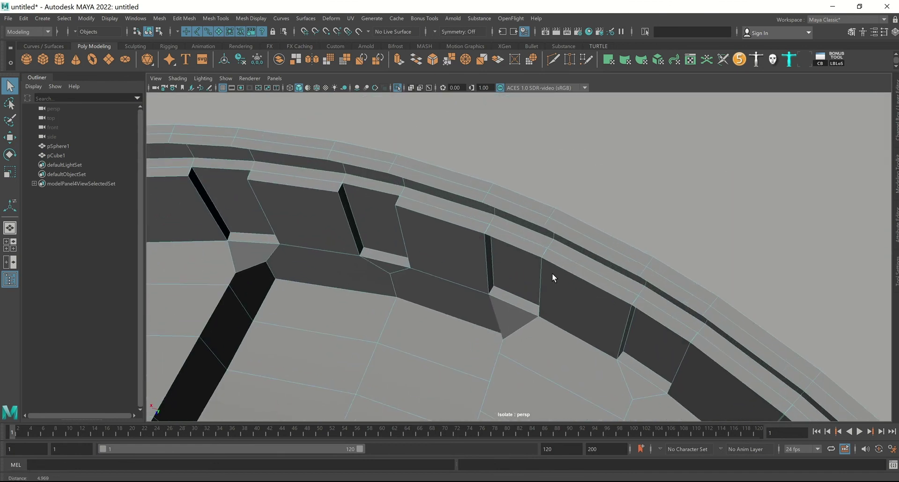
pyautogui.click(530, 243)
pyautogui.click(522, 245)
pyautogui.click(529, 243)
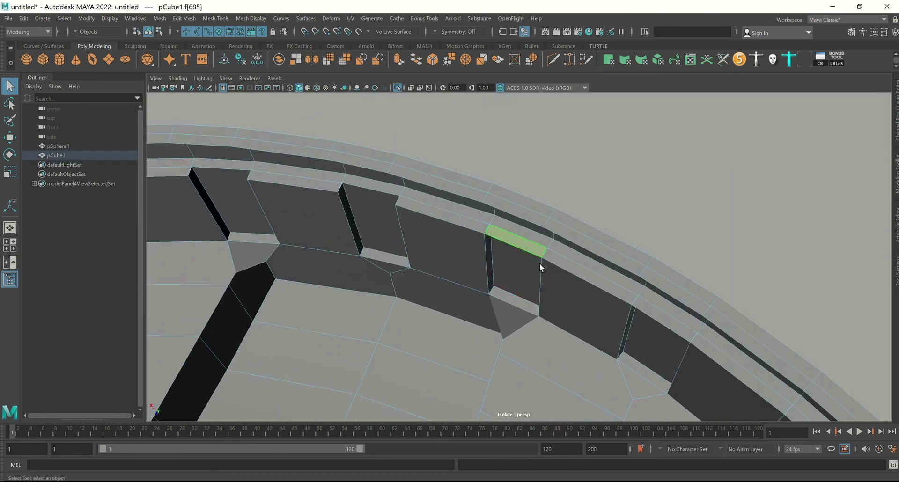
pyautogui.click(650, 308)
pyautogui.moveTo(659, 319)
pyautogui.keyDown('alt'); pyautogui.mouseDown(button='middle')
pyautogui.moveTo(550, 245)
pyautogui.moveTo(530, 220)
pyautogui.mouseUp(button='middle'); pyautogui.keyUp('alt')
pyautogui.click(524, 218)
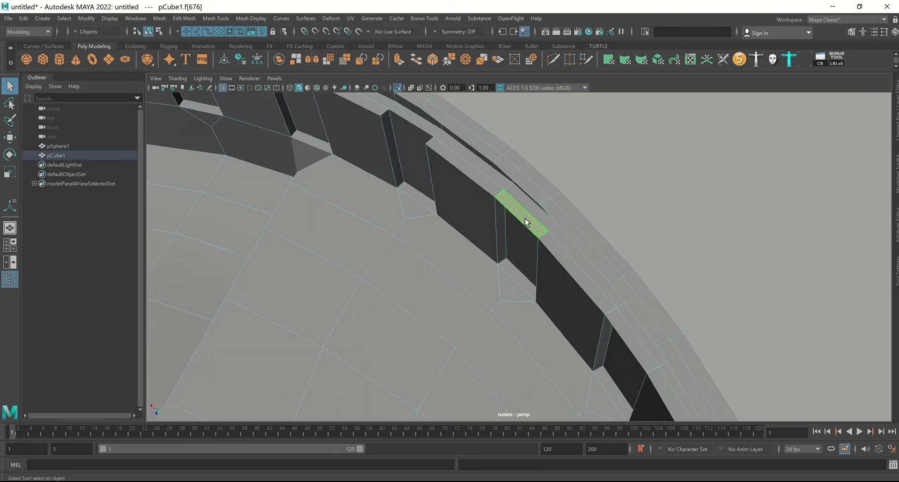
pyautogui.click(524, 220)
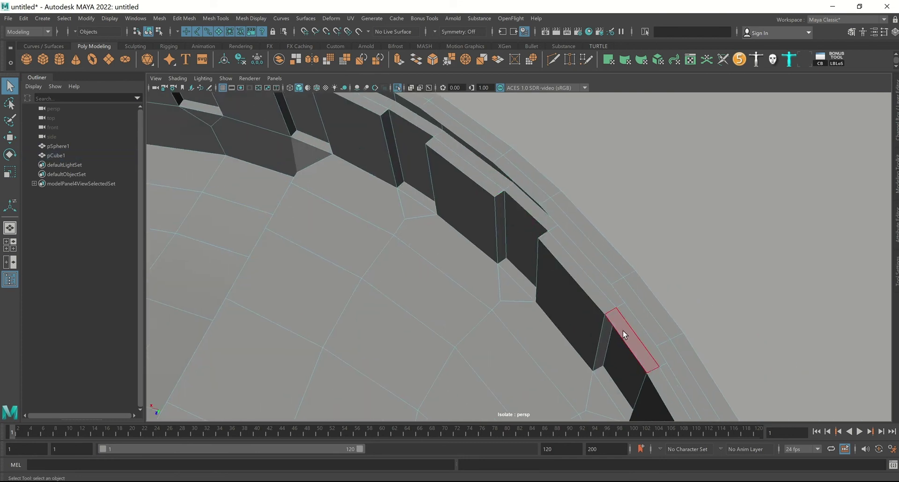
pyautogui.scroll(-3, 621, 328)
pyautogui.keyDown('alt'); pyautogui.moveTo(607, 295); pyautogui.dragTo(585, 215); pyautogui.keyUp('alt')
pyautogui.scroll(3, 578, 198)
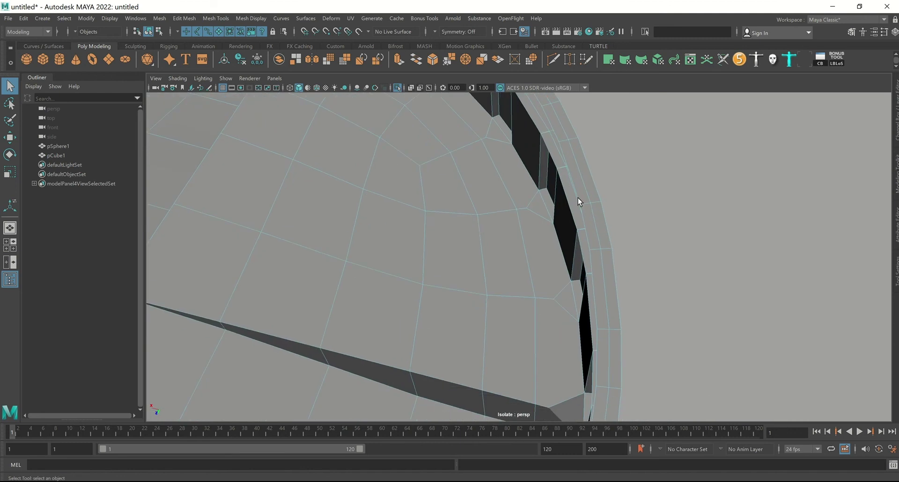
pyautogui.click(554, 152)
pyautogui.click(549, 149)
pyautogui.press('Delete')
# Step: Delete three more thin inner-rim faces one after another
pyautogui.click(587, 262)
pyautogui.press('Delete')
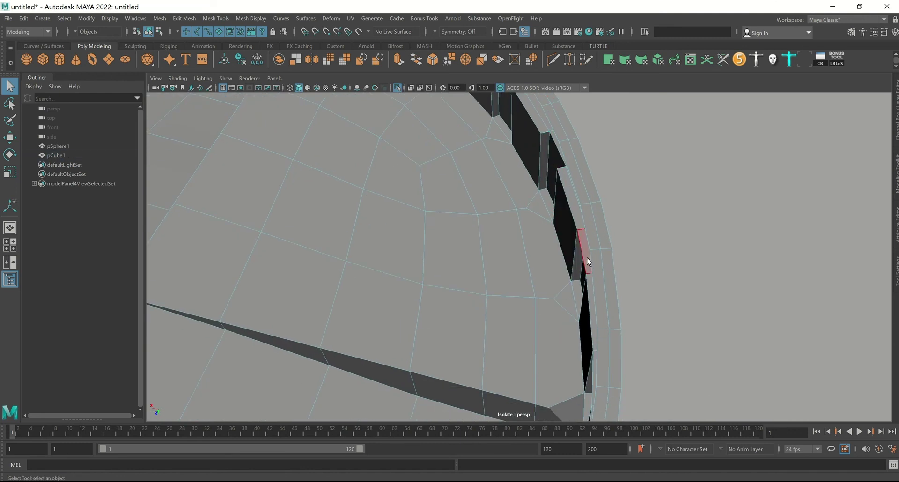
pyautogui.click(586, 257)
pyautogui.press('Delete')
pyautogui.moveTo(586, 257)
pyautogui.keyDown('alt'); pyautogui.mouseDown()
pyautogui.moveTo(627, 230)
pyautogui.moveTo(614, 283)
pyautogui.moveTo(589, 257)
pyautogui.moveTo(651, 253)
pyautogui.moveTo(634, 253)
pyautogui.moveTo(642, 238)
pyautogui.mouseUp(); pyautogui.keyUp('alt')
pyautogui.click(629, 228)
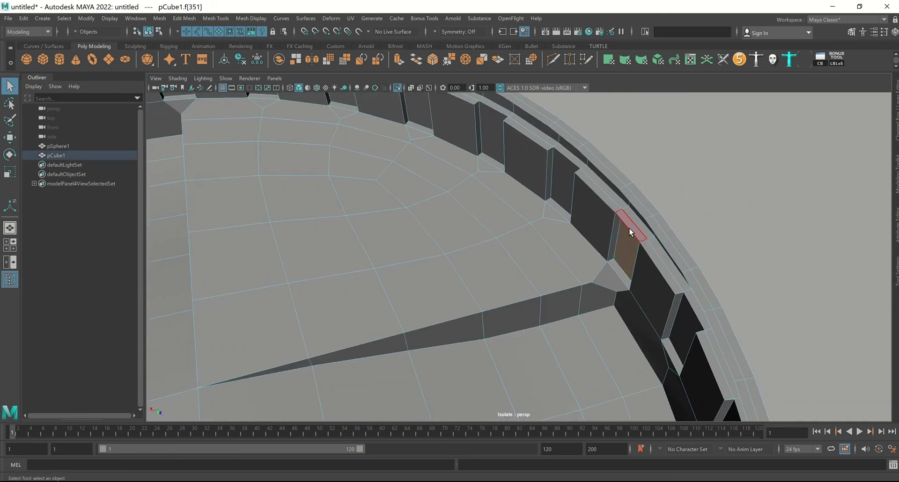
pyautogui.click(630, 228)
pyautogui.click(631, 227)
pyautogui.press('Delete')
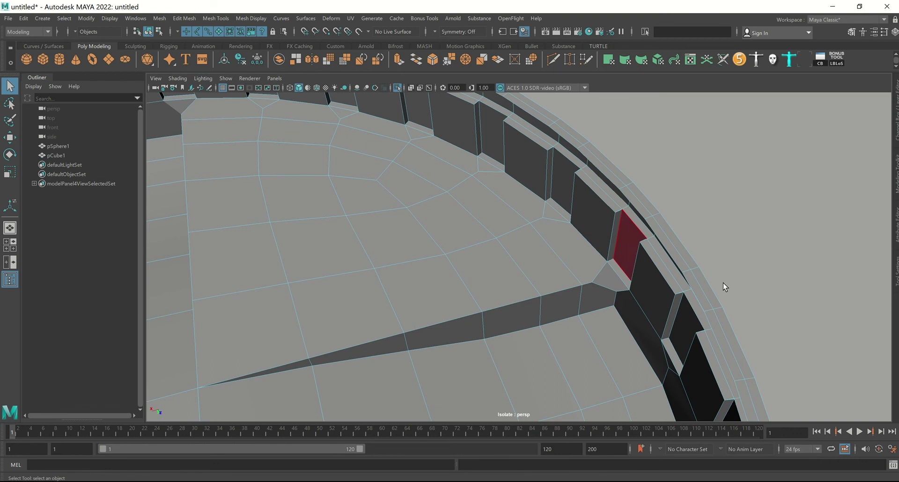
# Step: Pull the view back to see the whole notched lid
pyautogui.moveTo(723, 282)
pyautogui.keyDown('alt'); pyautogui.mouseDown()
pyautogui.moveTo(586, 272)
pyautogui.moveTo(596, 260)
pyautogui.mouseUp(); pyautogui.keyUp('alt')
pyautogui.keyDown('alt'); pyautogui.moveTo(596, 260); pyautogui.dragTo(672, 245, button='middle'); pyautogui.keyUp('alt')
pyautogui.moveTo(673, 245)
pyautogui.keyDown('alt'); pyautogui.mouseDown()
pyautogui.moveTo(642, 247)
pyautogui.moveTo(634, 217)
pyautogui.moveTo(634, 251)
pyautogui.mouseUp(); pyautogui.keyUp('alt')
pyautogui.keyDown('alt'); pyautogui.moveTo(634, 251); pyautogui.dragTo(565, 228, button='right'); pyautogui.keyUp('alt')
# Step: Check the lid with smooth preview, then switch back to low-poly display
pyautogui.keyDown('alt'); pyautogui.moveTo(565, 228); pyautogui.dragTo(562, 291); pyautogui.keyUp('alt')
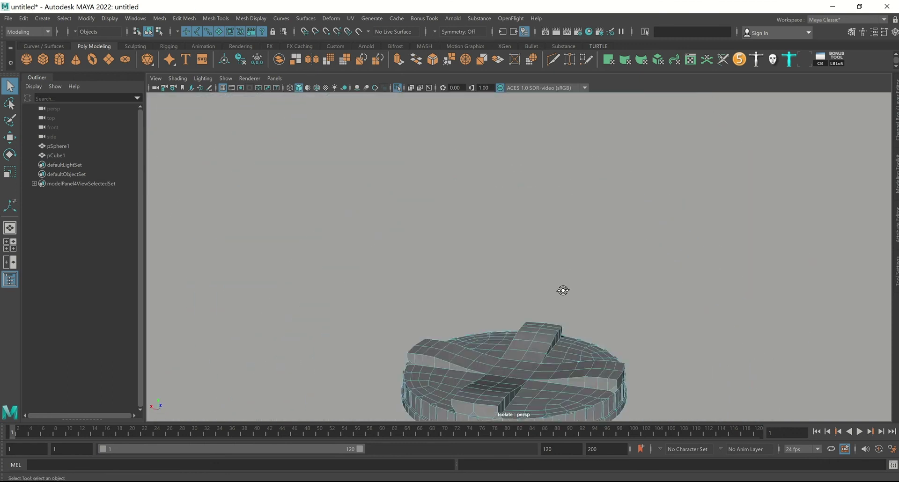
pyautogui.keyDown('alt'); pyautogui.moveTo(562, 291); pyautogui.dragTo(473, 212, button='middle'); pyautogui.keyUp('alt')
pyautogui.moveTo(473, 213)
pyautogui.keyDown('alt'); pyautogui.mouseDown(button='right')
pyautogui.moveTo(608, 347)
pyautogui.moveTo(616, 333)
pyautogui.moveTo(546, 358)
pyautogui.mouseUp(button='right'); pyautogui.keyUp('alt')
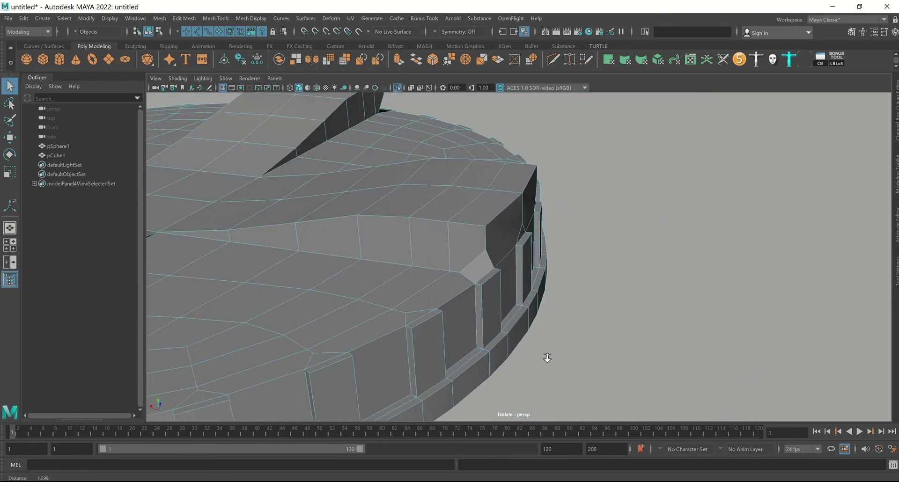
pyautogui.press('F8')
pyautogui.click(639, 275)
pyautogui.moveTo(638, 275)
pyautogui.keyDown('alt'); pyautogui.mouseDown(button='right')
pyautogui.moveTo(567, 190)
pyautogui.moveTo(533, 251)
pyautogui.moveTo(515, 316)
pyautogui.mouseUp(button='right'); pyautogui.keyUp('alt')
pyautogui.moveTo(515, 315)
pyautogui.keyDown('alt'); pyautogui.mouseDown()
pyautogui.moveTo(532, 281)
pyautogui.moveTo(510, 270)
pyautogui.moveTo(437, 268)
pyautogui.mouseUp(); pyautogui.keyUp('alt')
pyautogui.click(467, 272)
pyautogui.press('3')
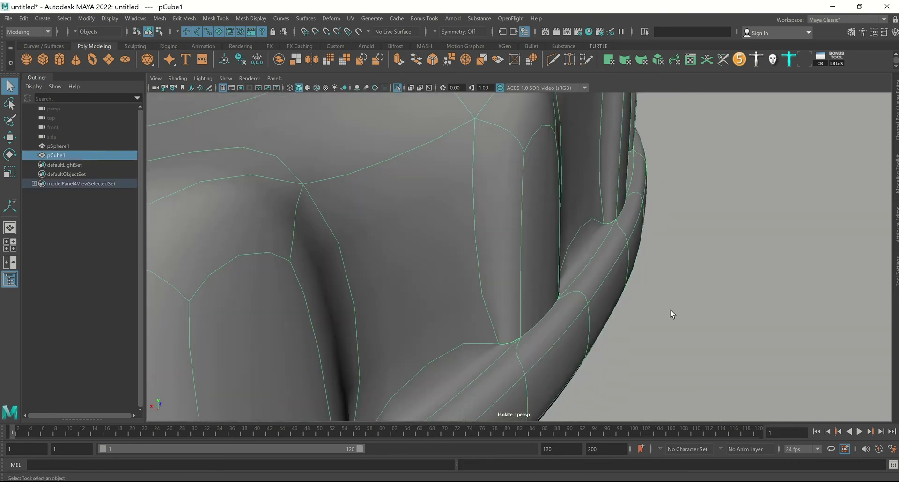
pyautogui.click(671, 311)
pyautogui.keyDown('alt'); pyautogui.moveTo(526, 342); pyautogui.dragTo(509, 294); pyautogui.keyUp('alt')
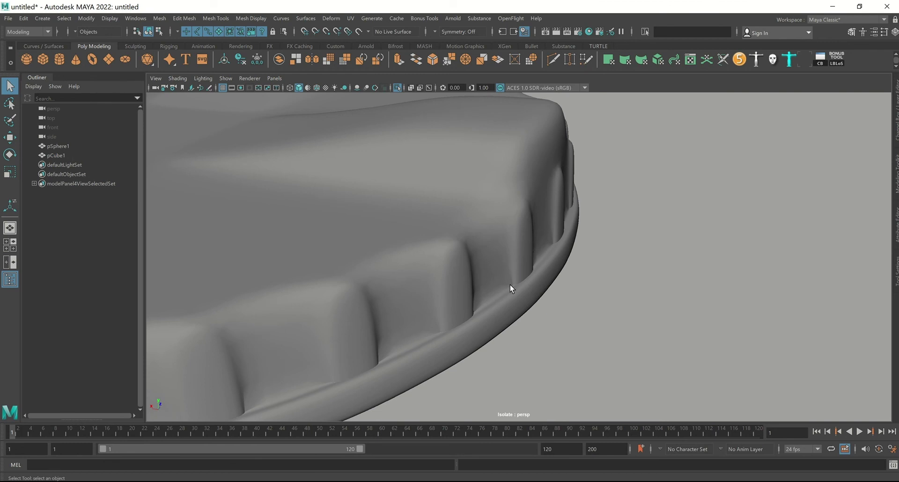
pyautogui.click(513, 282)
pyautogui.press('1')
pyautogui.keyDown('alt'); pyautogui.moveTo(638, 305); pyautogui.dragTo(257, 215); pyautogui.keyUp('alt')
pyautogui.moveTo(461, 187)
pyautogui.mouseDown(button='right')
pyautogui.moveTo(259, 160)
pyautogui.moveTo(179, 96)
pyautogui.mouseUp(button='right')
# Step: Select the lid's vertices and merge them at a 0.01 distance threshold
pyautogui.moveTo(707, 400); pyautogui.dragTo(707, 400)
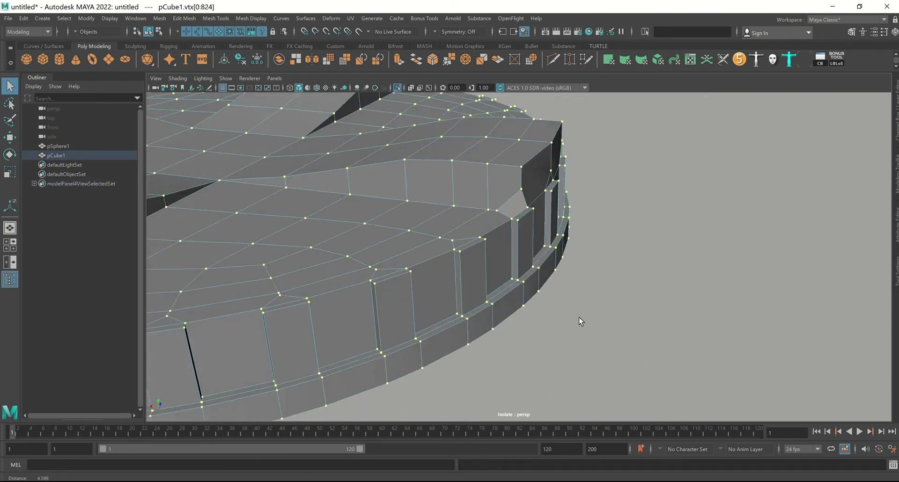
pyautogui.moveTo(670, 384)
pyautogui.keyDown('alt'); pyautogui.mouseDown(button='right')
pyautogui.moveTo(583, 335)
pyautogui.moveTo(536, 282)
pyautogui.moveTo(504, 311)
pyautogui.moveTo(479, 295)
pyautogui.mouseUp(button='right'); pyautogui.keyUp('alt')
pyautogui.keyDown('alt'); pyautogui.moveTo(479, 295); pyautogui.dragTo(496, 287, button='middle'); pyautogui.keyUp('alt')
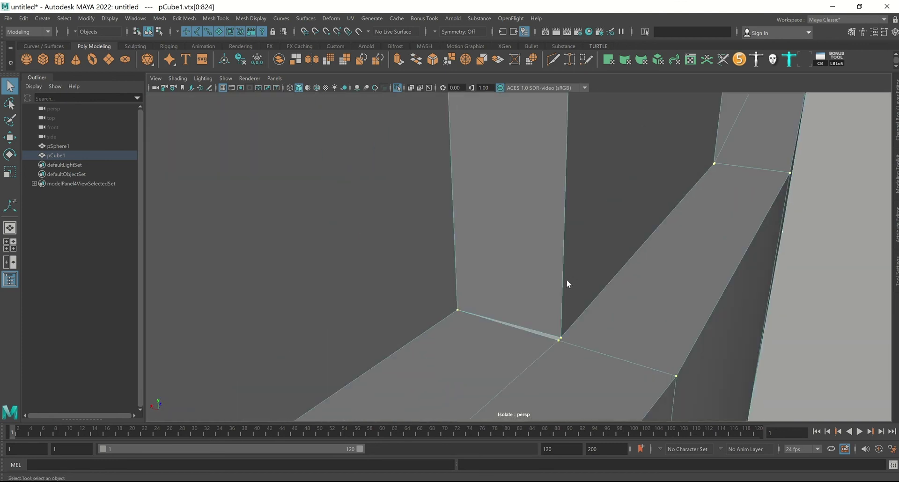
pyautogui.moveTo(567, 281)
pyautogui.keyDown('shift'); pyautogui.mouseDown(button='right')
pyautogui.moveTo(606, 162)
pyautogui.moveTo(555, 232)
pyautogui.moveTo(487, 206)
pyautogui.mouseUp(button='right'); pyautogui.keyUp('shift')
# Step: Return to object mode and preview the whole lid smoothed
pyautogui.press('F8')
pyautogui.click(623, 172)
pyautogui.click(469, 240)
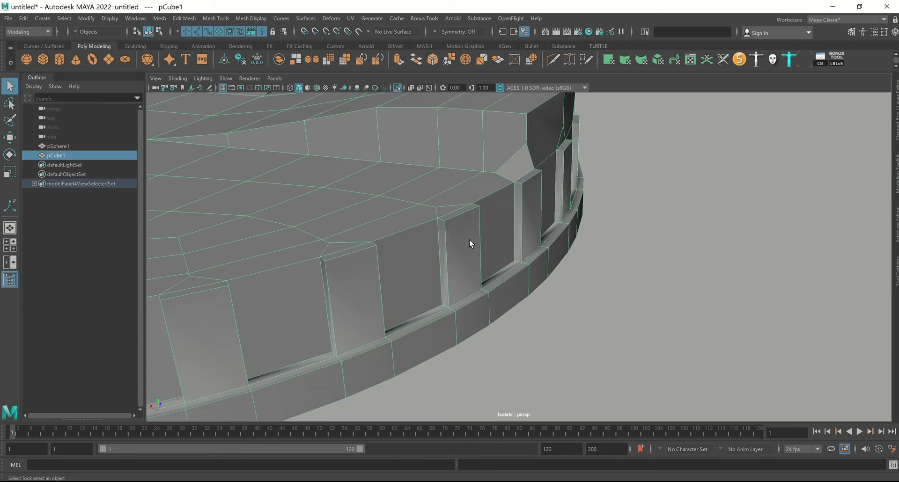
pyautogui.press('3')
pyautogui.scroll(-5, 568, 187)
pyautogui.scroll(-3, 485, 207)
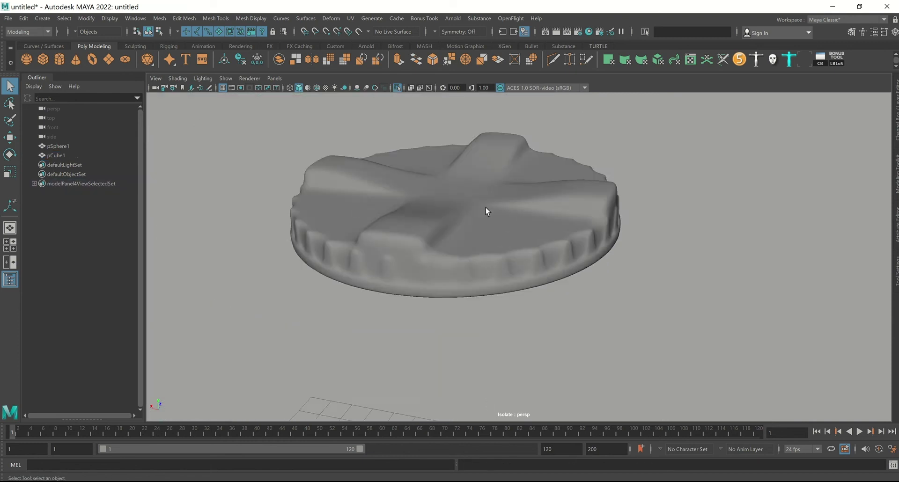
# Step: Insert two edge loops near the top and bottom of the lid's rim panels
pyautogui.press('1')
pyautogui.click(510, 203)
pyautogui.moveTo(510, 203)
pyautogui.keyDown('alt'); pyautogui.mouseDown(button='right')
pyautogui.moveTo(539, 241)
pyautogui.moveTo(652, 276)
pyautogui.moveTo(635, 206)
pyautogui.moveTo(604, 247)
pyautogui.moveTo(554, 232)
pyautogui.mouseUp(button='right'); pyautogui.keyUp('alt')
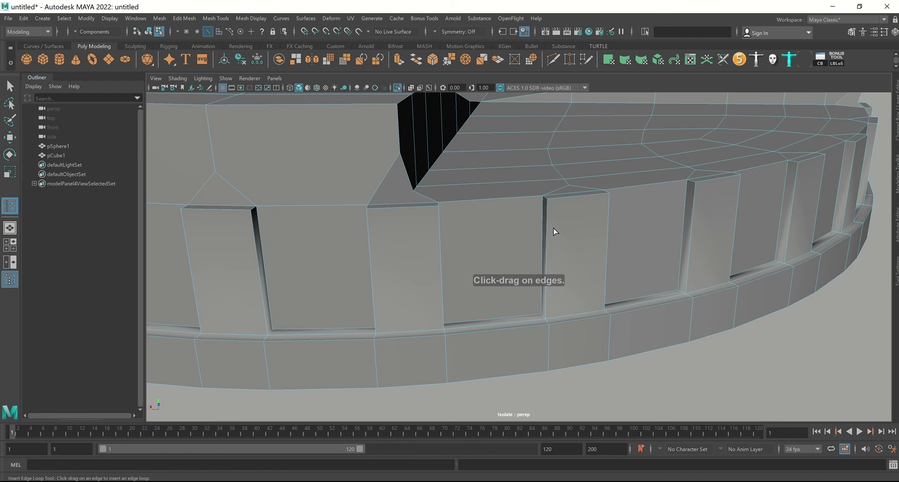
pyautogui.click(546, 206)
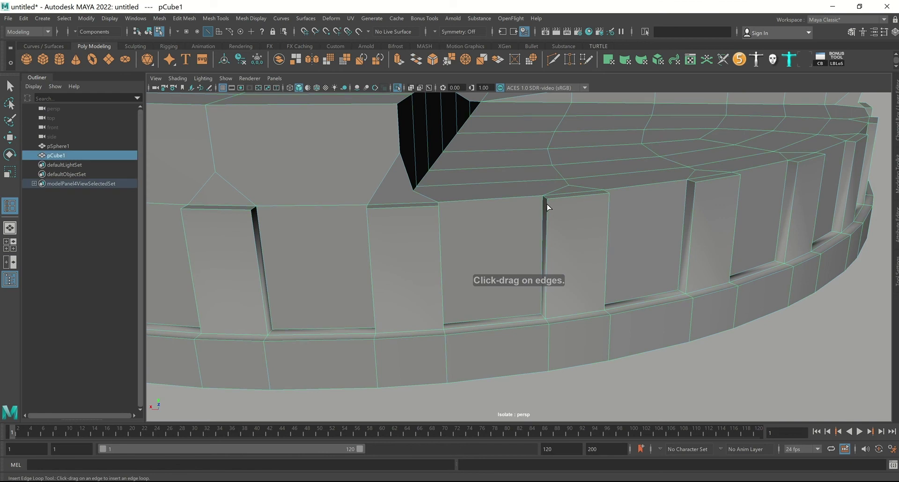
pyautogui.click(545, 209)
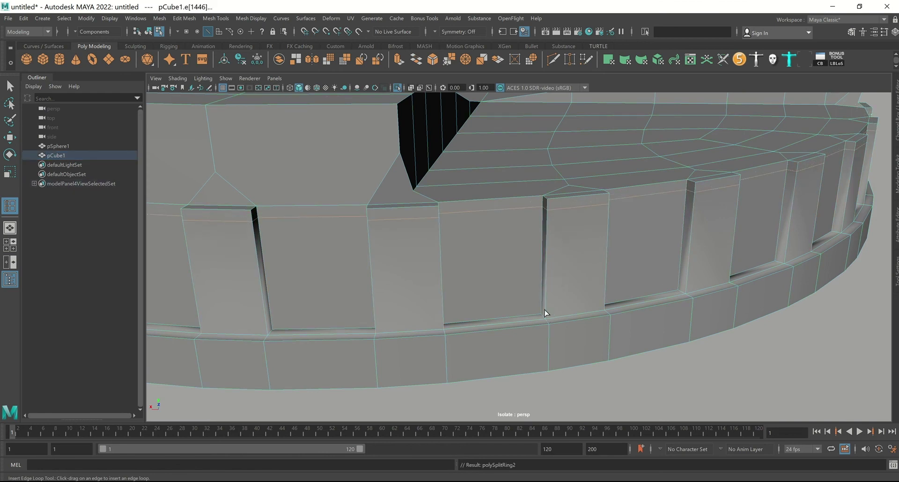
pyautogui.click(545, 313)
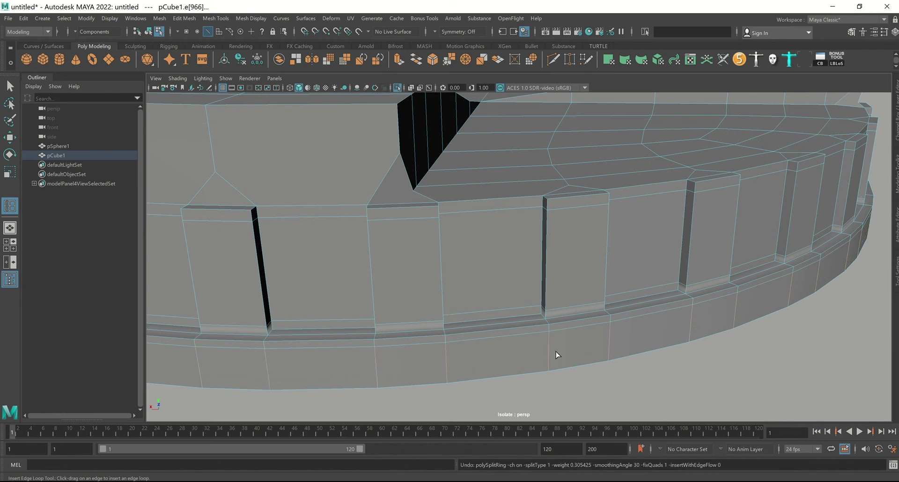
# Step: Preview the lid smoothed to check the tightened rim edges
pyautogui.keyDown('alt'); pyautogui.moveTo(556, 355); pyautogui.dragTo(557, 296); pyautogui.keyUp('alt')
pyautogui.press('w')
pyautogui.click(539, 263)
pyautogui.press('F8')
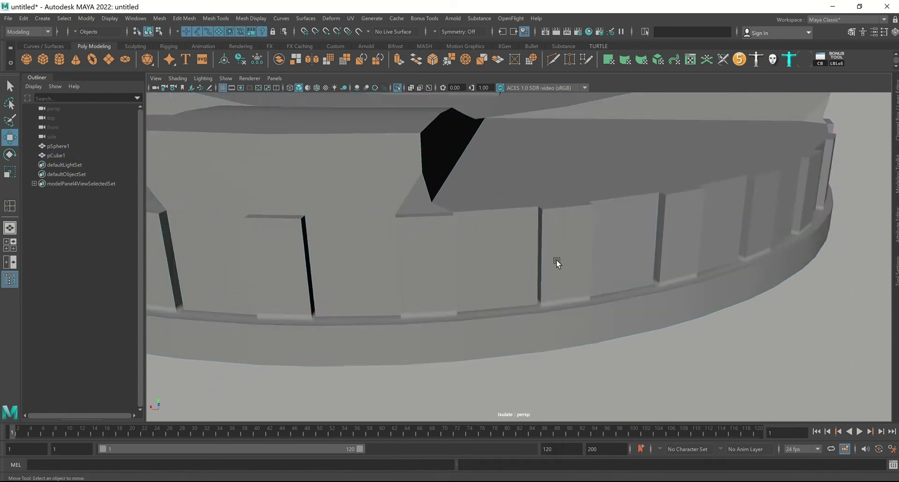
pyautogui.click(556, 261)
pyautogui.press('3')
pyautogui.click(706, 327)
pyautogui.moveTo(594, 256)
pyautogui.keyDown('alt'); pyautogui.mouseDown()
pyautogui.moveTo(683, 265)
pyautogui.moveTo(676, 247)
pyautogui.moveTo(689, 247)
pyautogui.moveTo(674, 244)
pyautogui.mouseUp(); pyautogui.keyUp('alt')
# Step: Inspect the lid, switching its smooth preview off and back on
pyautogui.click(673, 243)
pyautogui.press('1')
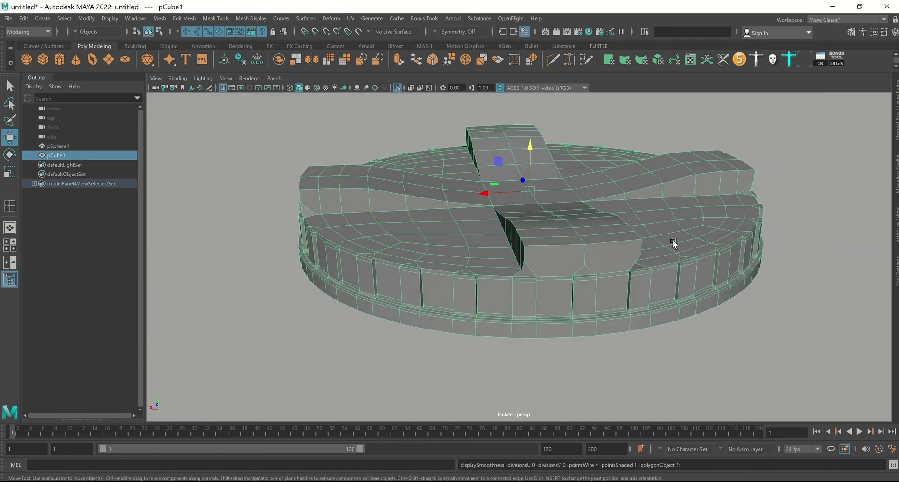
pyautogui.keyDown('shift'); pyautogui.moveTo(672, 217); pyautogui.dragTo(731, 241, button='right'); pyautogui.keyUp('shift')
pyautogui.click(801, 309)
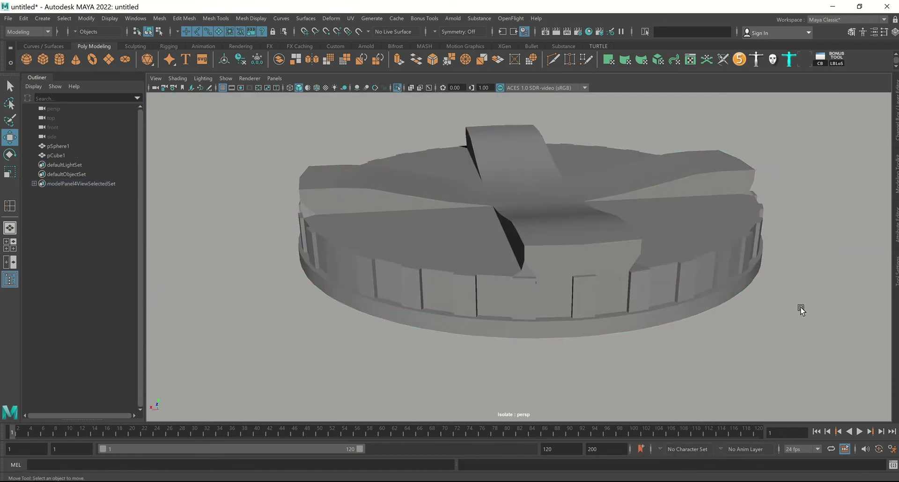
pyautogui.keyDown('alt'); pyautogui.moveTo(800, 309); pyautogui.dragTo(650, 275); pyautogui.keyUp('alt')
pyautogui.click(604, 250)
pyautogui.keyDown('alt'); pyautogui.moveTo(604, 249); pyautogui.dragTo(708, 368); pyautogui.keyUp('alt')
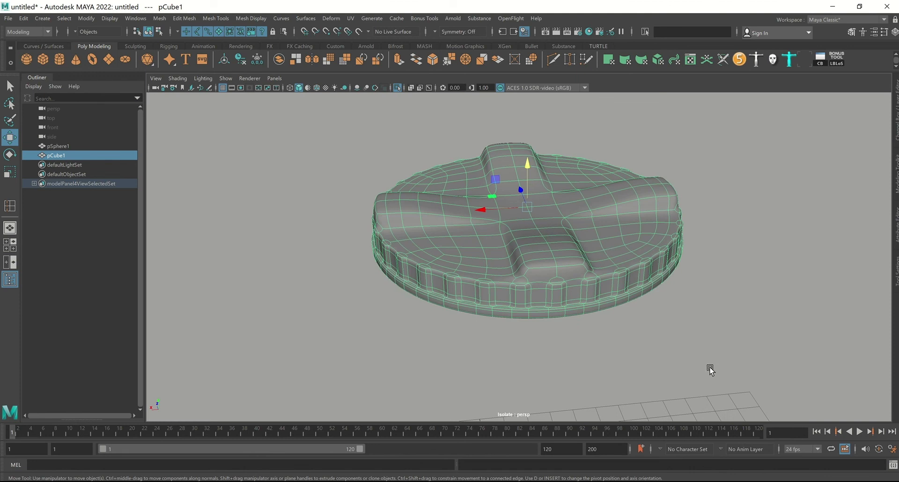
pyautogui.click(708, 367)
pyautogui.press('3')
pyautogui.keyDown('alt'); pyautogui.moveTo(643, 275); pyautogui.dragTo(605, 256); pyautogui.keyUp('alt')
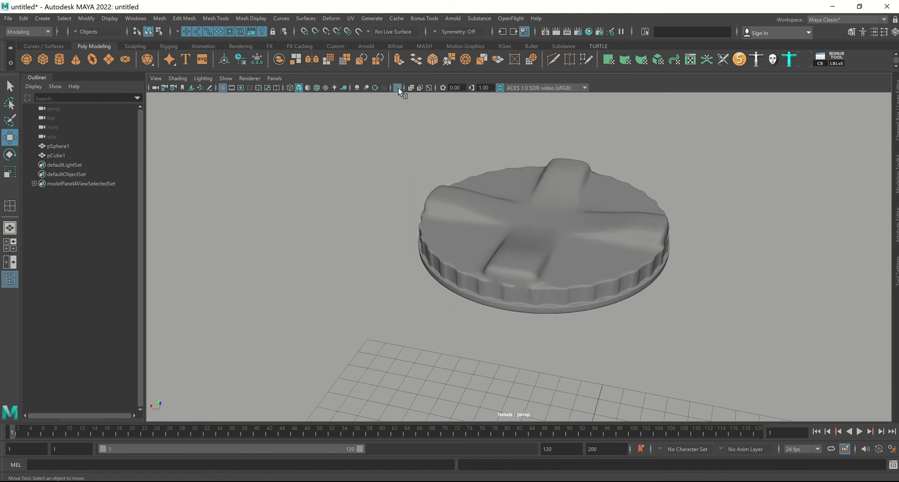
# Step: Show the whole scene and lower the lid onto the tank's top opening
pyautogui.click(398, 88)
pyautogui.moveTo(677, 234)
pyautogui.keyDown('alt'); pyautogui.mouseDown()
pyautogui.moveTo(714, 234)
pyautogui.moveTo(676, 217)
pyautogui.moveTo(614, 244)
pyautogui.moveTo(554, 213)
pyautogui.mouseUp(); pyautogui.keyUp('alt')
pyautogui.click(614, 245)
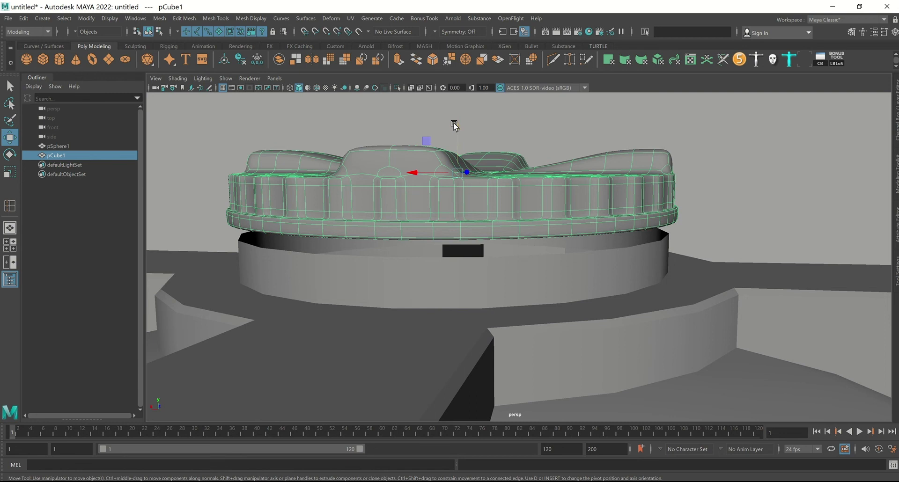
pyautogui.moveTo(454, 125); pyautogui.dragTo(457, 177)
pyautogui.click(535, 120)
# Step: Isolate the seated lid in the view again
pyautogui.scroll(-5, 655, 237)
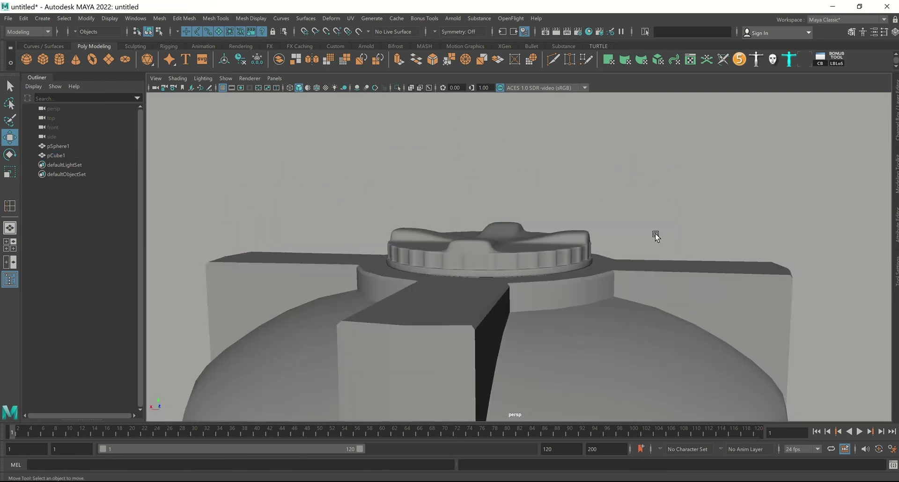
pyautogui.click(653, 277)
pyautogui.moveTo(763, 311)
pyautogui.keyDown('alt'); pyautogui.mouseDown()
pyautogui.moveTo(572, 257)
pyautogui.moveTo(602, 257)
pyautogui.mouseUp(); pyautogui.keyUp('alt')
pyautogui.keyDown('alt'); pyautogui.moveTo(602, 257); pyautogui.dragTo(674, 376, button='right'); pyautogui.keyUp('alt')
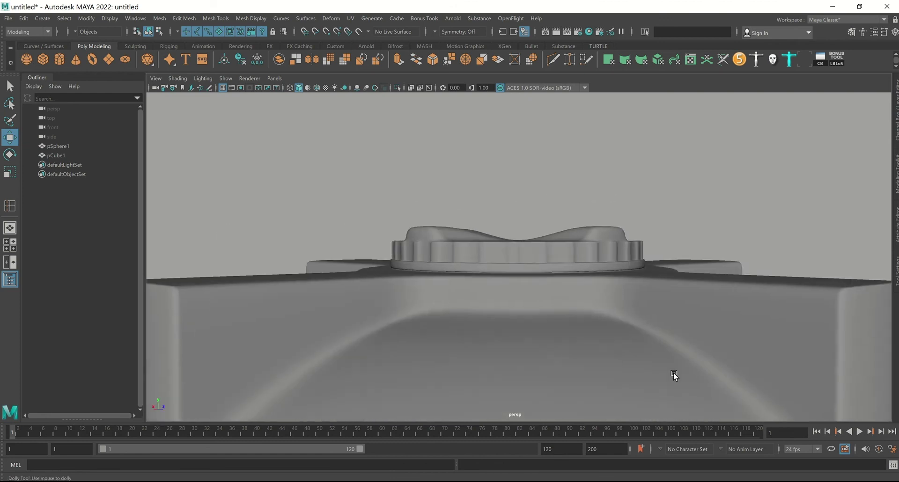
pyautogui.click(594, 263)
pyautogui.moveTo(654, 305)
pyautogui.keyDown('alt'); pyautogui.mouseDown()
pyautogui.moveTo(461, 163)
pyautogui.moveTo(516, 193)
pyautogui.moveTo(514, 174)
pyautogui.moveTo(568, 146)
pyautogui.moveTo(590, 332)
pyautogui.moveTo(612, 284)
pyautogui.moveTo(615, 241)
pyautogui.moveTo(528, 211)
pyautogui.mouseUp(); pyautogui.keyUp('alt')
pyautogui.click(397, 87)
# Step: Inspect a face on the lid's lower rim band, then return to selecting the whole lid
pyautogui.moveTo(527, 211); pyautogui.dragTo(526, 235, button='right')
pyautogui.click(515, 290)
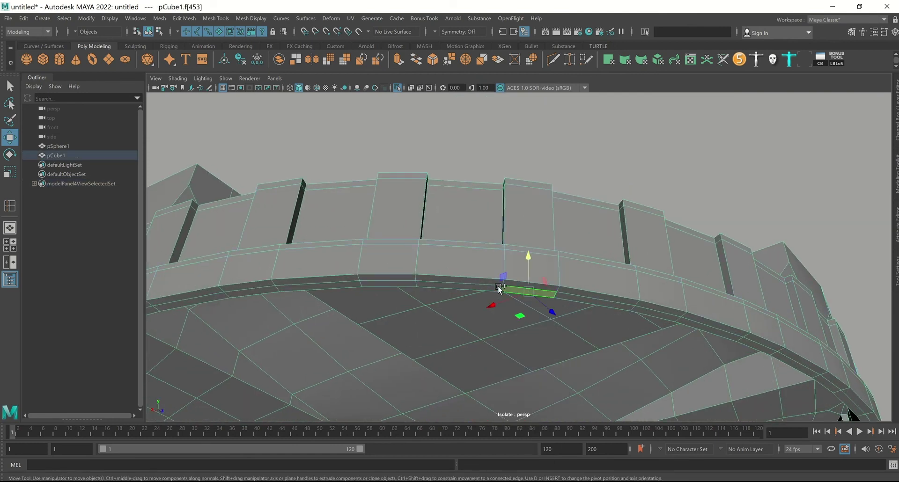
pyautogui.moveTo(496, 289)
pyautogui.keyDown('alt'); pyautogui.mouseDown()
pyautogui.moveTo(572, 241)
pyautogui.moveTo(547, 277)
pyautogui.moveTo(626, 215)
pyautogui.moveTo(592, 268)
pyautogui.mouseUp(); pyautogui.keyUp('alt')
pyautogui.keyDown('ctrl'); pyautogui.click(571, 241); pyautogui.keyUp('ctrl')
pyautogui.press('F8')
# Step: Stretch the lid taller along Y and preview it smoothed
pyautogui.press('r')
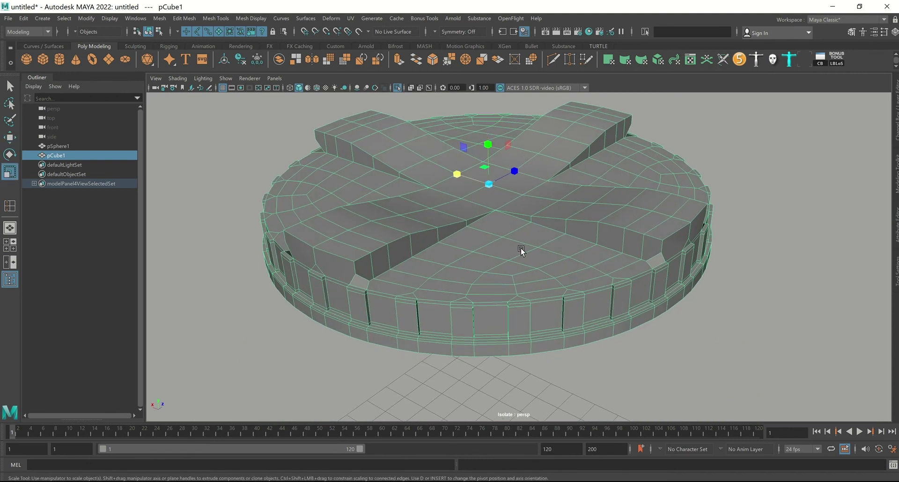
pyautogui.keyDown('alt'); pyautogui.moveTo(522, 249); pyautogui.dragTo(501, 186); pyautogui.keyUp('alt')
pyautogui.moveTo(503, 224); pyautogui.dragTo(496, 207)
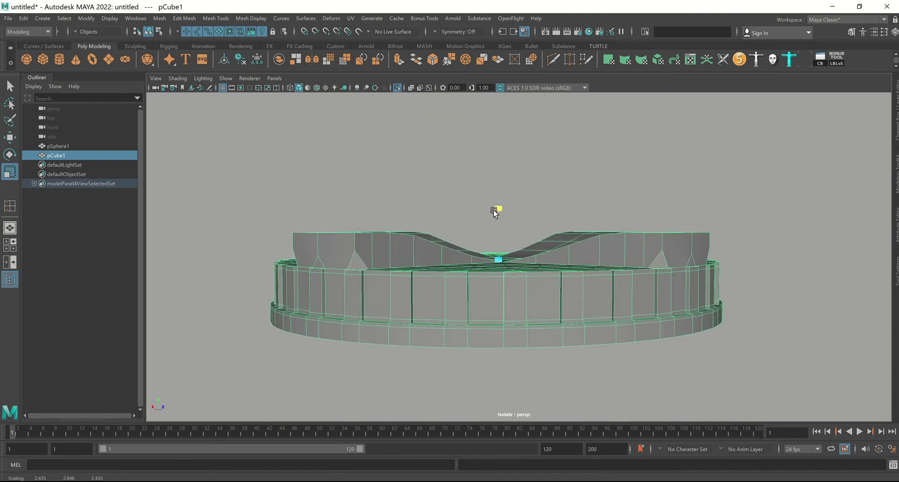
pyautogui.keyDown('alt'); pyautogui.moveTo(573, 237); pyautogui.dragTo(566, 253); pyautogui.keyUp('alt')
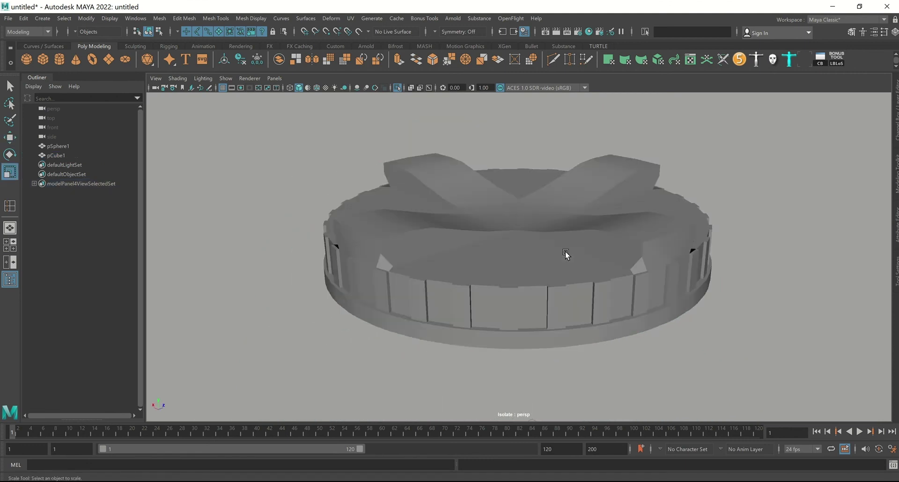
pyautogui.click(566, 253)
pyautogui.press('3')
# Step: Squash the lid back to Y scale 3.858 and show the tank around it again
pyautogui.click(686, 248)
pyautogui.moveTo(686, 248)
pyautogui.keyDown('alt'); pyautogui.mouseDown()
pyautogui.moveTo(701, 244)
pyautogui.moveTo(578, 264)
pyautogui.moveTo(564, 249)
pyautogui.mouseUp(); pyautogui.keyUp('alt')
pyautogui.click(564, 249)
pyautogui.moveTo(498, 216); pyautogui.dragTo(498, 221)
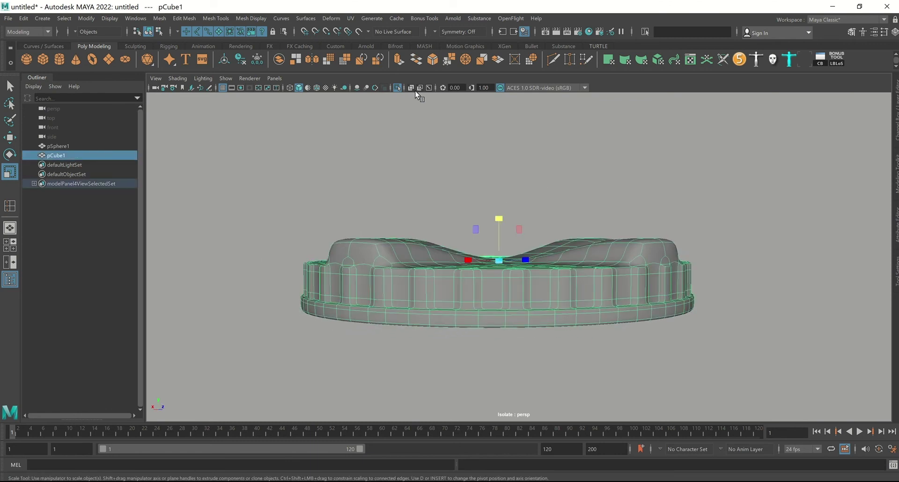
pyautogui.click(398, 88)
pyautogui.moveTo(507, 208)
pyautogui.keyDown('alt'); pyautogui.mouseDown()
pyautogui.moveTo(505, 181)
pyautogui.moveTo(496, 184)
pyautogui.mouseUp(); pyautogui.keyUp('alt')
pyautogui.scroll(2, 508, 188)
pyautogui.press('w')
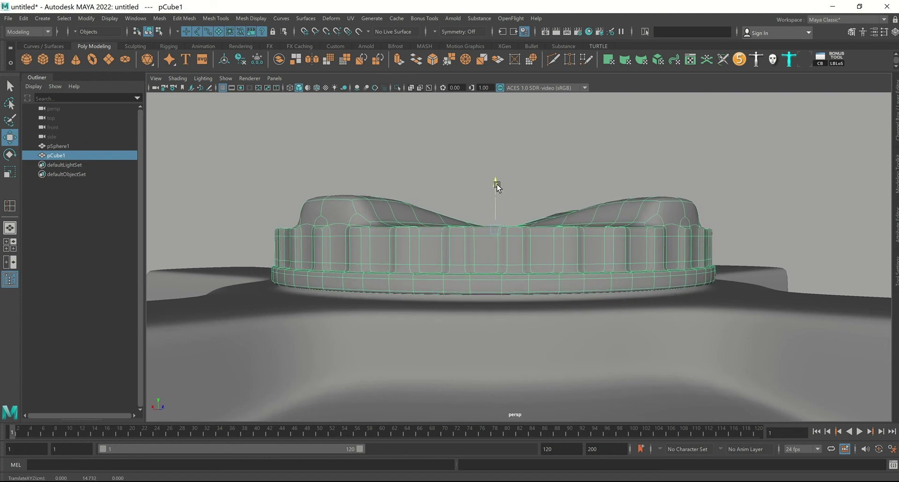
# Step: Freeze the lid's transformations and deselect it
pyautogui.click(257, 60)
pyautogui.click(232, 61)
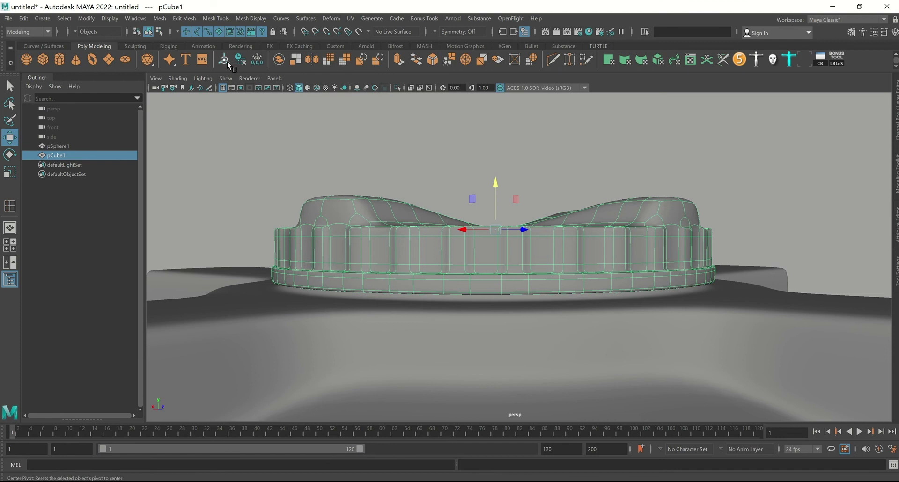
pyautogui.click(529, 198)
# Step: Orbit and zoom around the whole tank to review the seated, notched lid
pyautogui.moveTo(529, 198)
pyautogui.keyDown('alt'); pyautogui.mouseDown()
pyautogui.moveTo(406, 161)
pyautogui.moveTo(530, 227)
pyautogui.moveTo(535, 243)
pyautogui.mouseUp(); pyautogui.keyUp('alt')
pyautogui.scroll(-5, 407, 161)
pyautogui.scroll(-3, 492, 217)
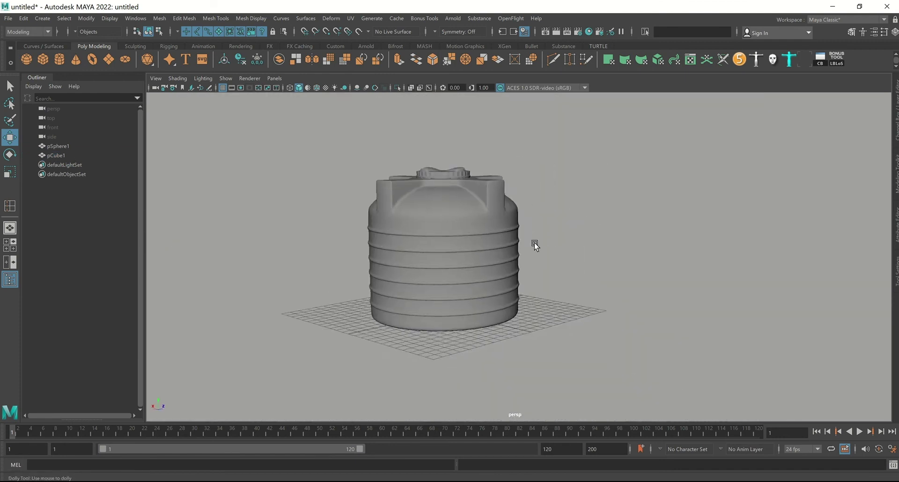
pyautogui.scroll(5, 543, 220)
pyautogui.moveTo(547, 207)
pyautogui.keyDown('alt'); pyautogui.mouseDown()
pyautogui.moveTo(594, 239)
pyautogui.moveTo(617, 223)
pyautogui.moveTo(569, 199)
pyautogui.moveTo(557, 212)
pyautogui.moveTo(454, 150)
pyautogui.mouseUp(); pyautogui.keyUp('alt')
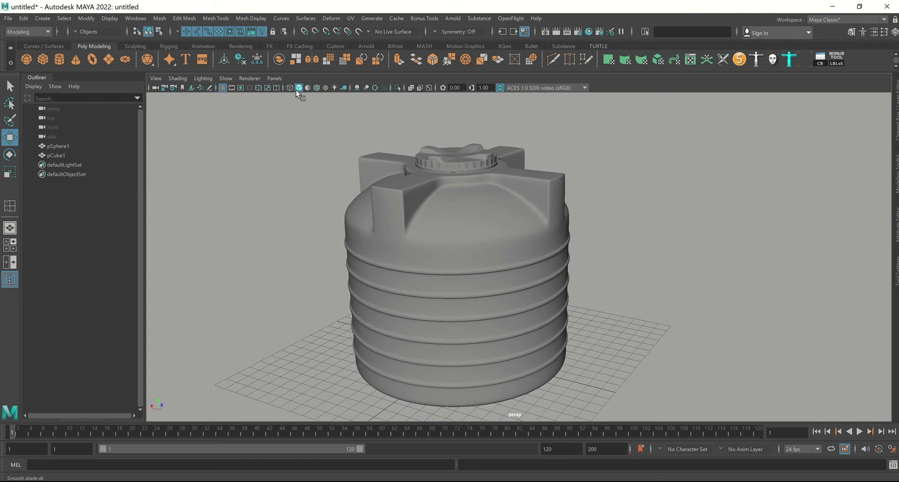
pyautogui.moveTo(459, 256)
pyautogui.keyDown('alt'); pyautogui.mouseDown()
pyautogui.moveTo(491, 258)
pyautogui.moveTo(600, 207)
pyautogui.mouseUp(); pyautogui.keyUp('alt')
pyautogui.moveTo(665, 247)
pyautogui.keyDown('alt'); pyautogui.mouseDown()
pyautogui.moveTo(674, 251)
pyautogui.moveTo(646, 248)
pyautogui.moveTo(663, 230)
pyautogui.mouseUp(); pyautogui.keyUp('alt')
pyautogui.keyDown('alt'); pyautogui.moveTo(662, 227); pyautogui.dragTo(633, 206, button='right'); pyautogui.keyUp('alt')
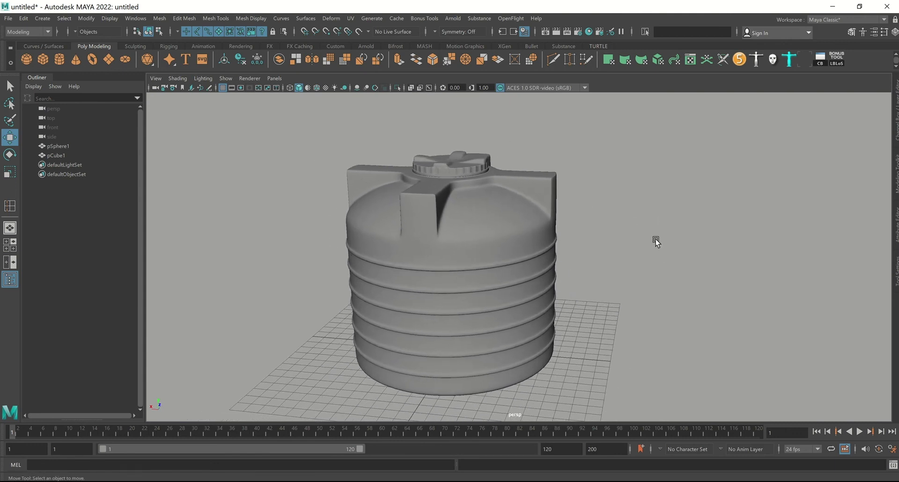